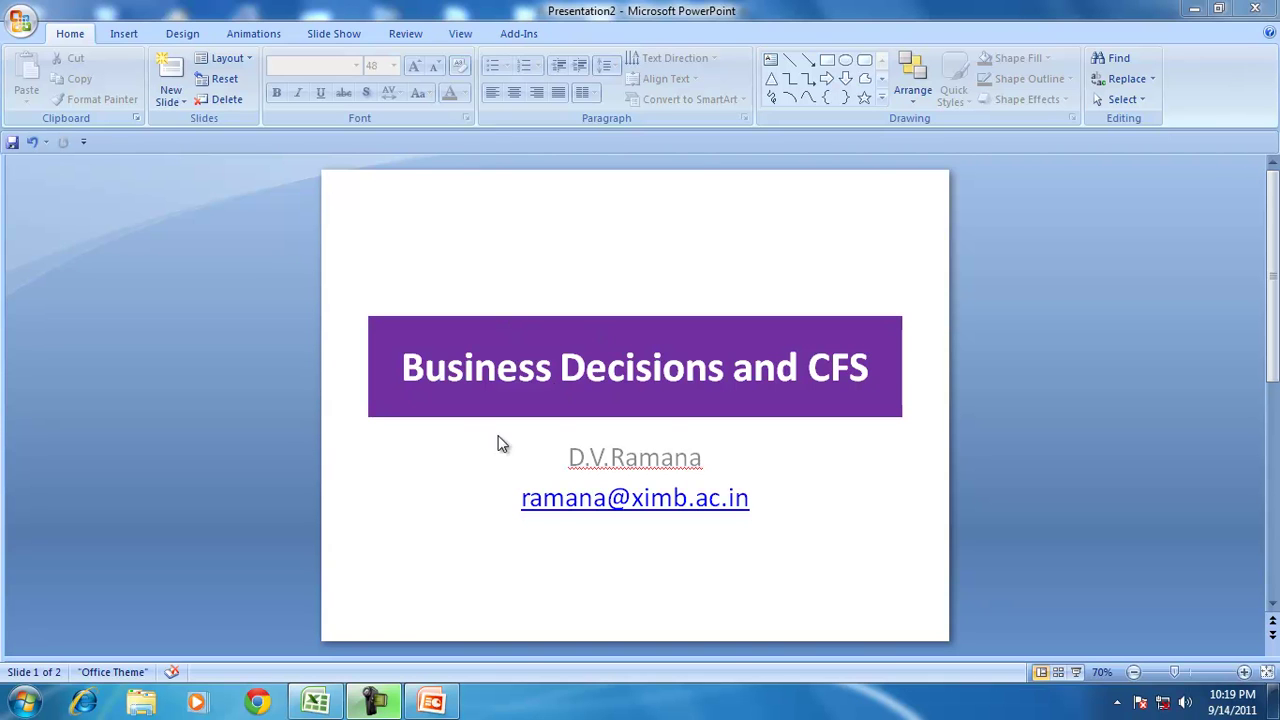
# Examine the title slide's heading, highlighting "Business Decisions" and "CFS".
pyautogui.moveTo(404, 370); pyautogui.dragTo(697, 390)
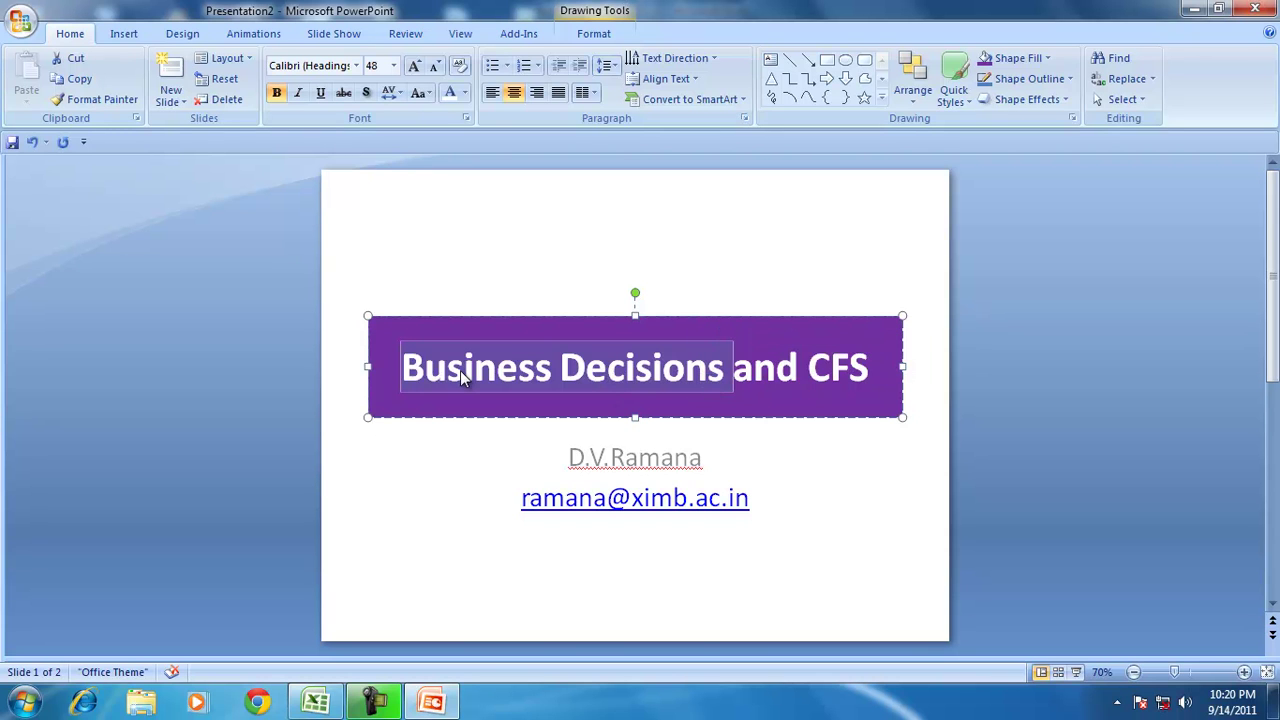
pyautogui.click(424, 371)
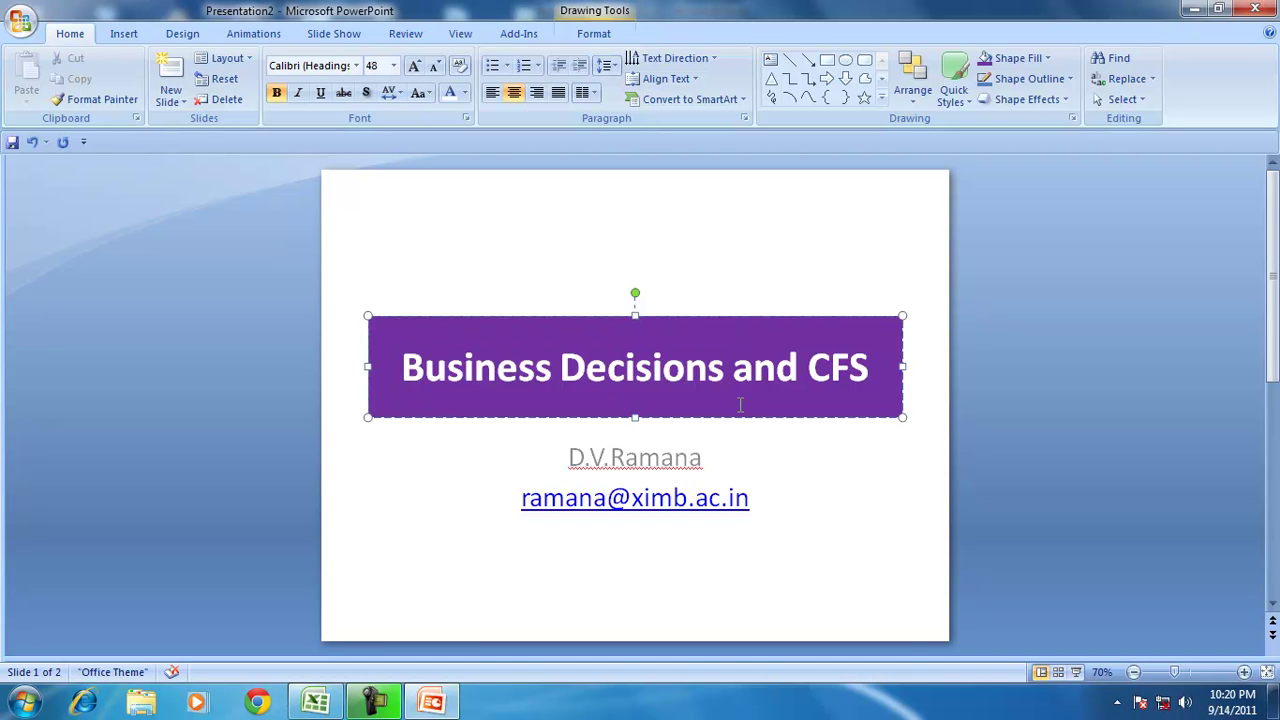
pyautogui.moveTo(806, 368); pyautogui.dragTo(865, 372)
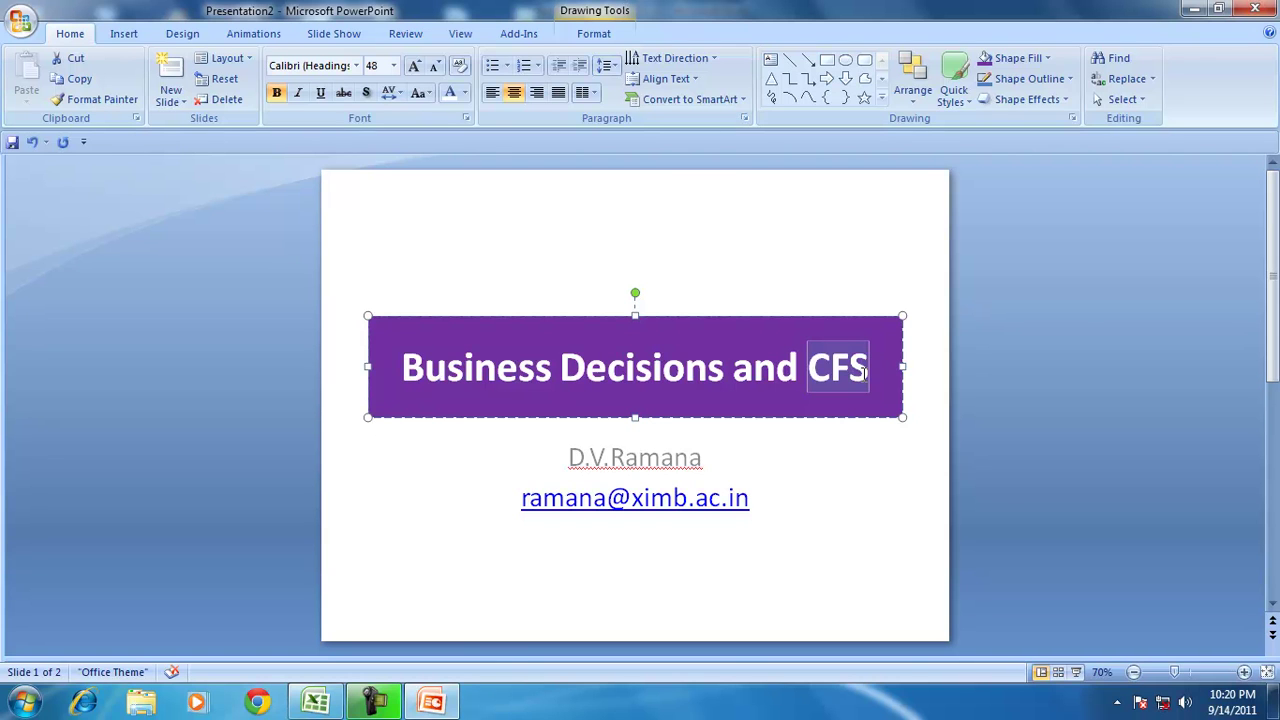
# Go to the Cash in hand slide and review the receipts-and-payments definition and the financing, investment and operating decisions.
pyautogui.click(1272, 489)
pyautogui.moveTo(537, 229); pyautogui.dragTo(748, 247)
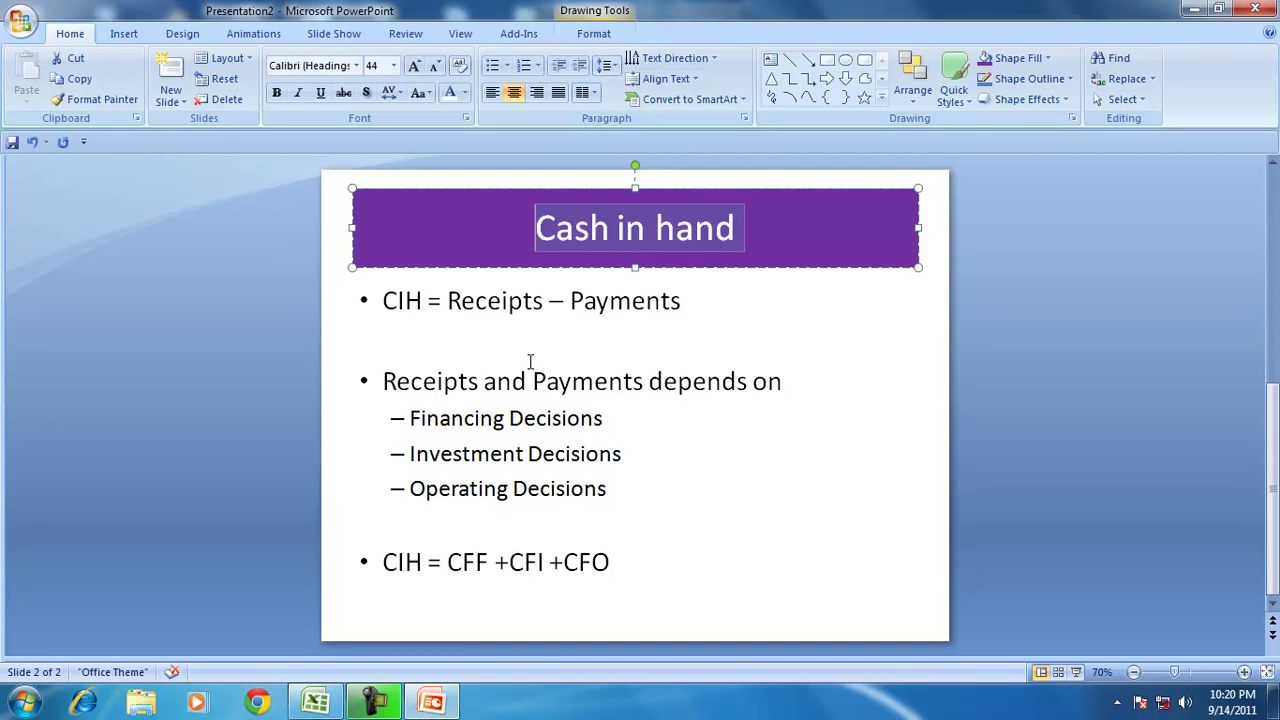
pyautogui.click(619, 230)
pyautogui.moveTo(448, 302); pyautogui.dragTo(571, 308)
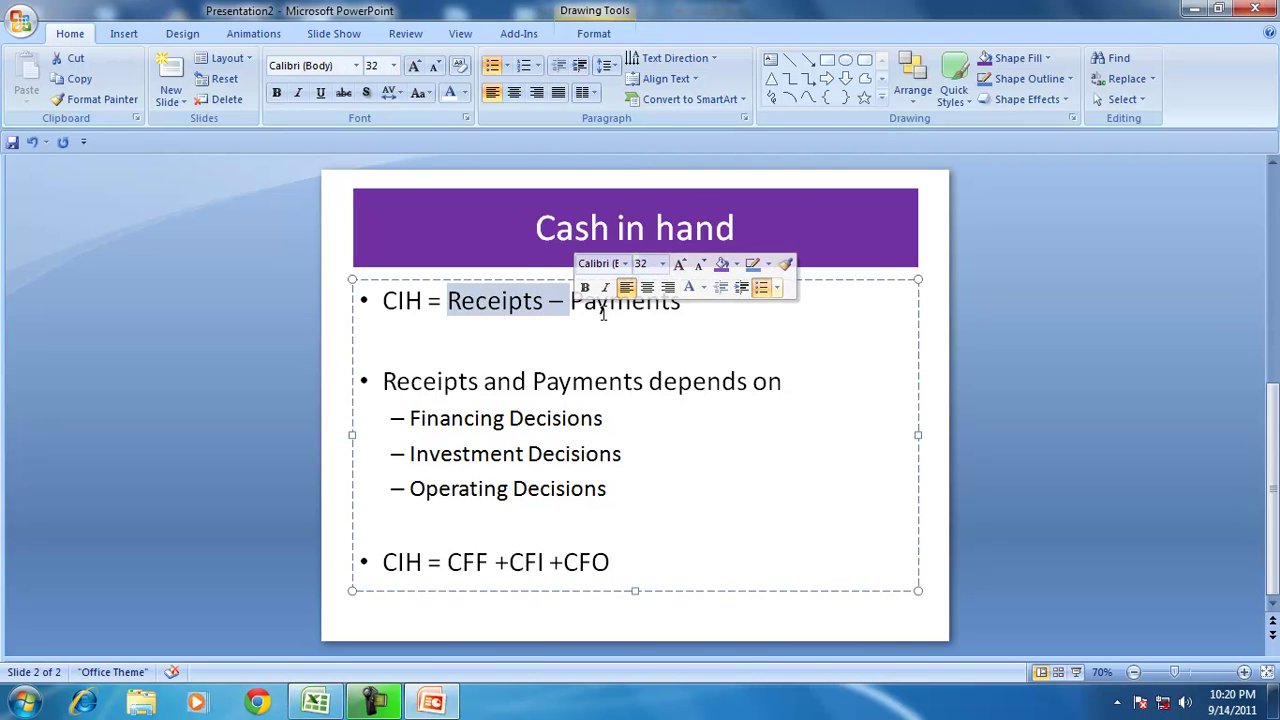
pyautogui.click(587, 355)
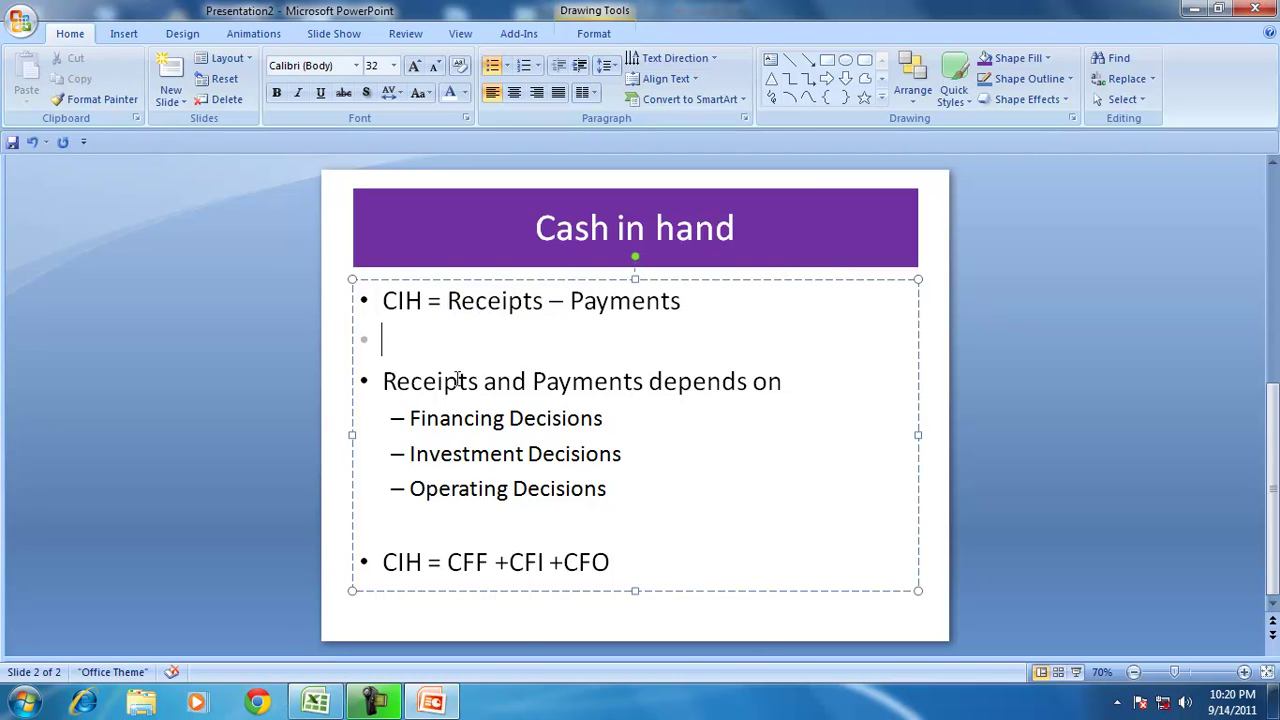
pyautogui.moveTo(384, 381); pyautogui.dragTo(755, 390)
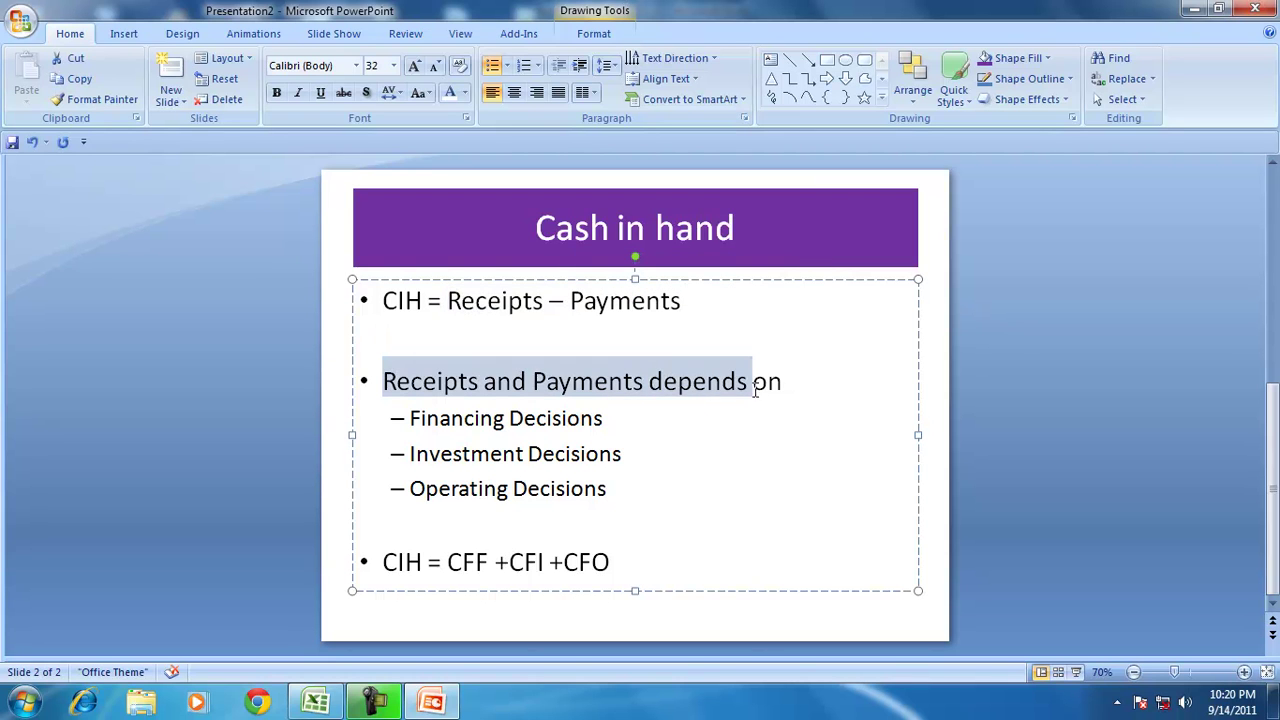
pyautogui.moveTo(412, 416); pyautogui.dragTo(645, 427)
pyautogui.moveTo(407, 458); pyautogui.dragTo(374, 490)
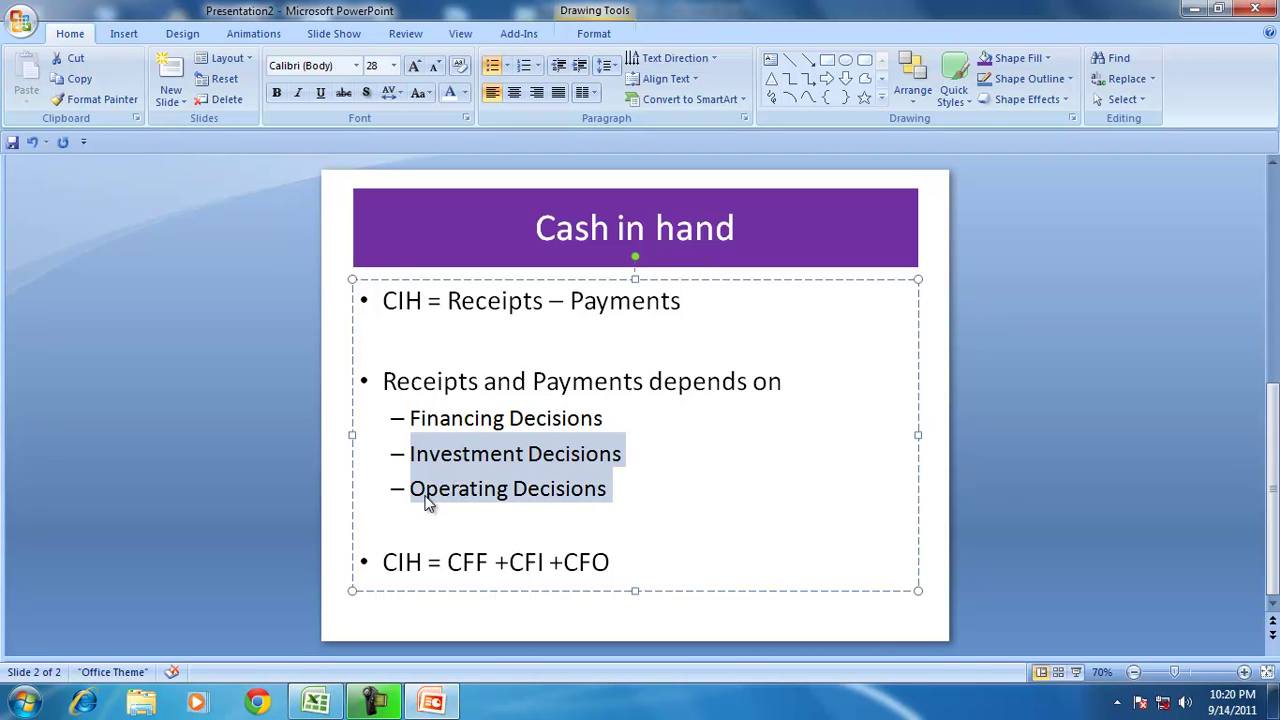
pyautogui.click(483, 488)
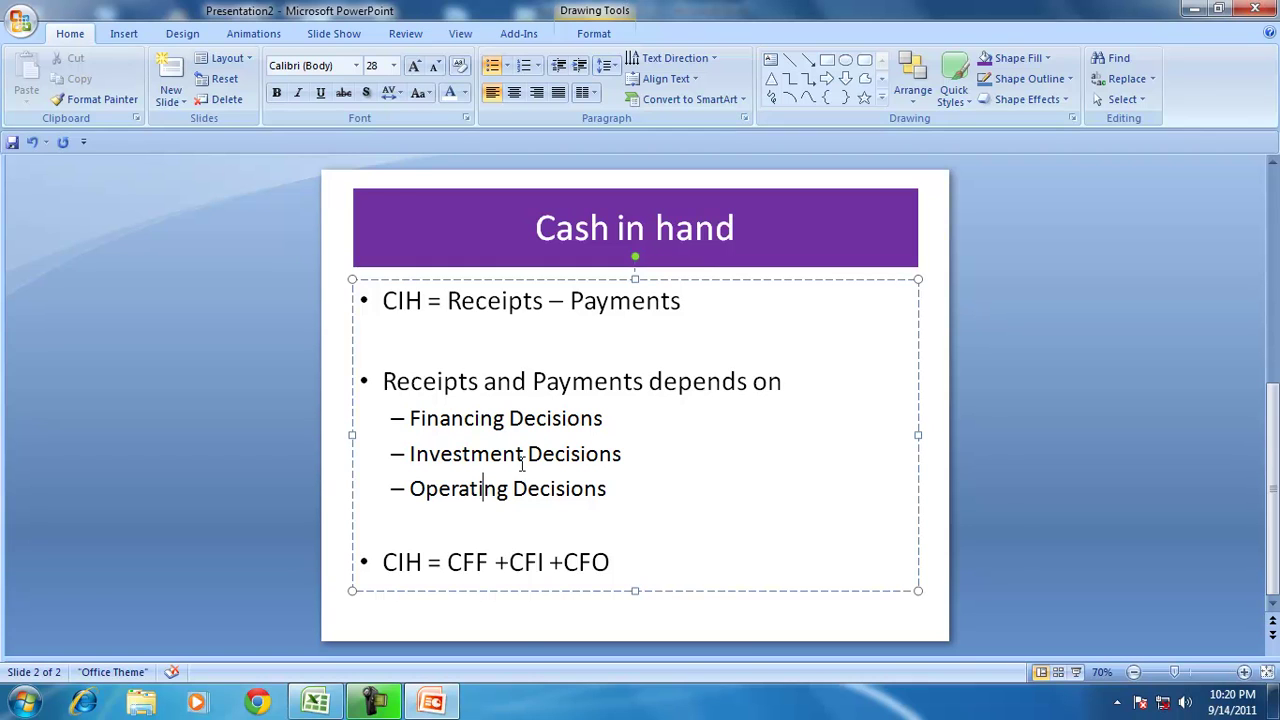
# Compare the CIH = Receipts – Payments formula with the three decision types and the CIH = CFF + CFI + CFO formula.
pyautogui.moveTo(386, 305); pyautogui.dragTo(620, 315)
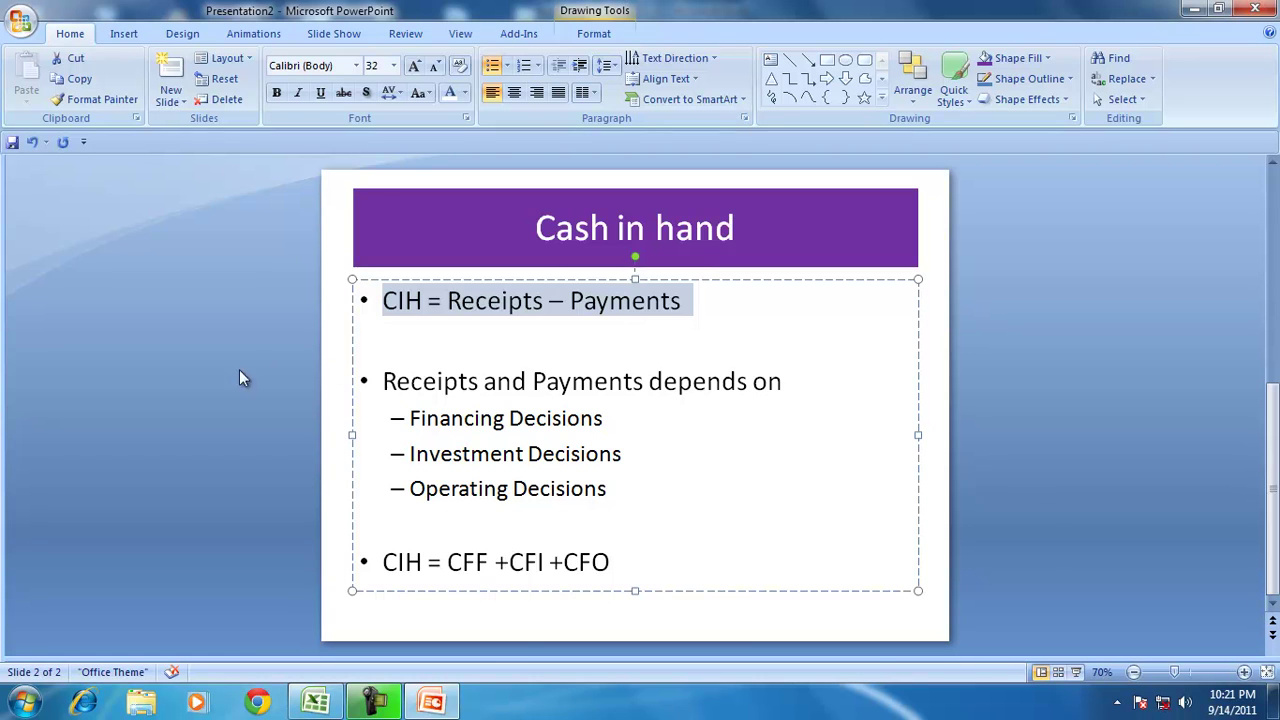
pyautogui.click(477, 305)
pyautogui.click(440, 416)
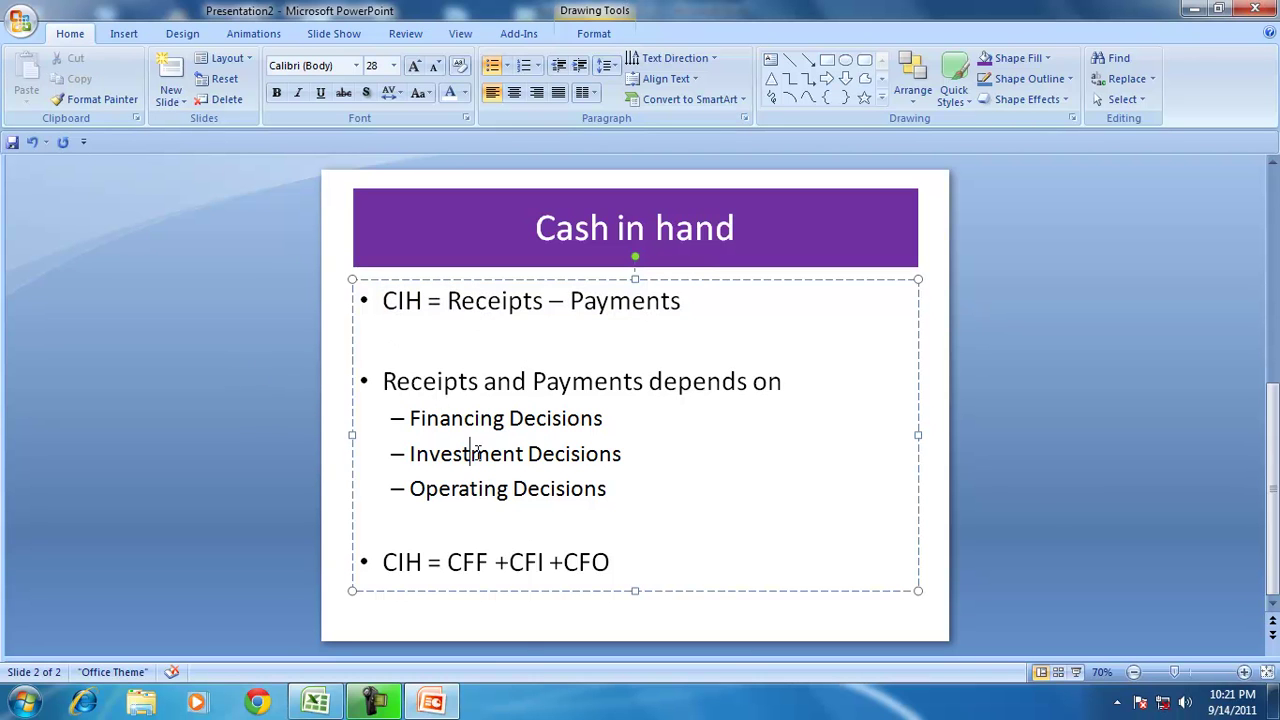
pyautogui.click(478, 488)
pyautogui.moveTo(428, 556); pyautogui.dragTo(643, 562)
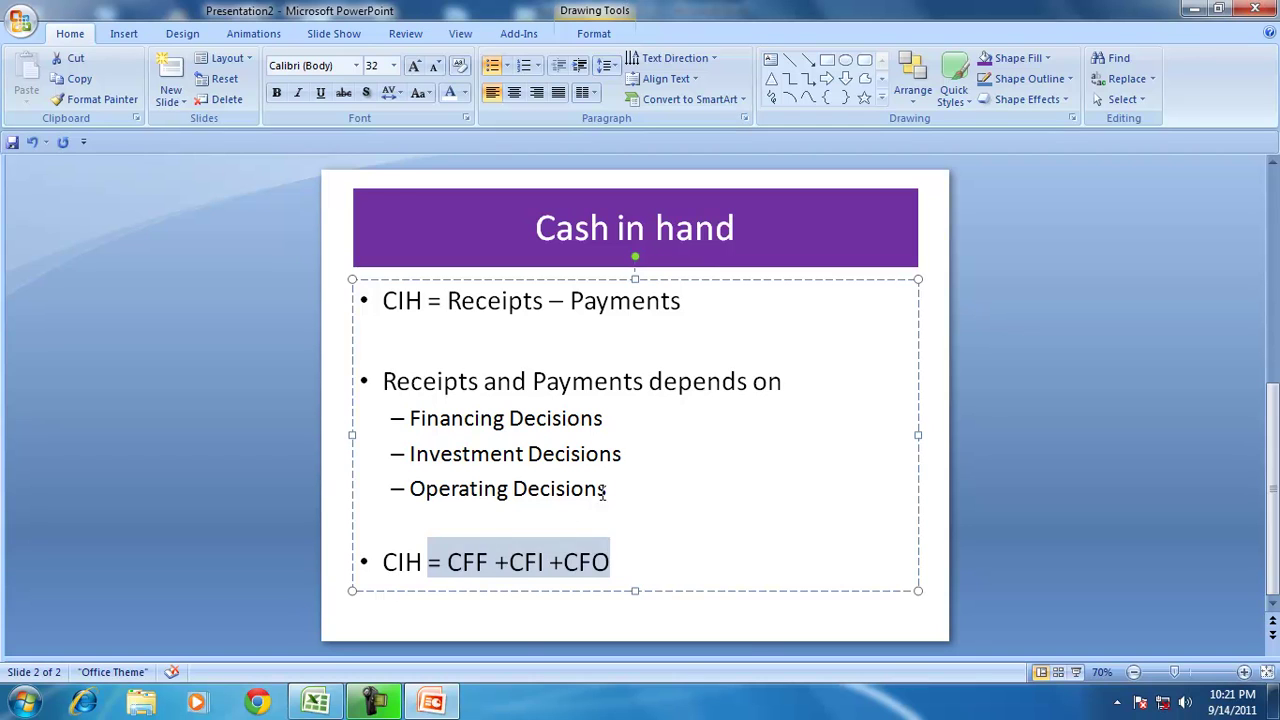
pyautogui.click(638, 457)
pyautogui.moveTo(449, 302)
pyautogui.mouseDown()
pyautogui.moveTo(689, 309)
pyautogui.moveTo(461, 302)
pyautogui.mouseUp()
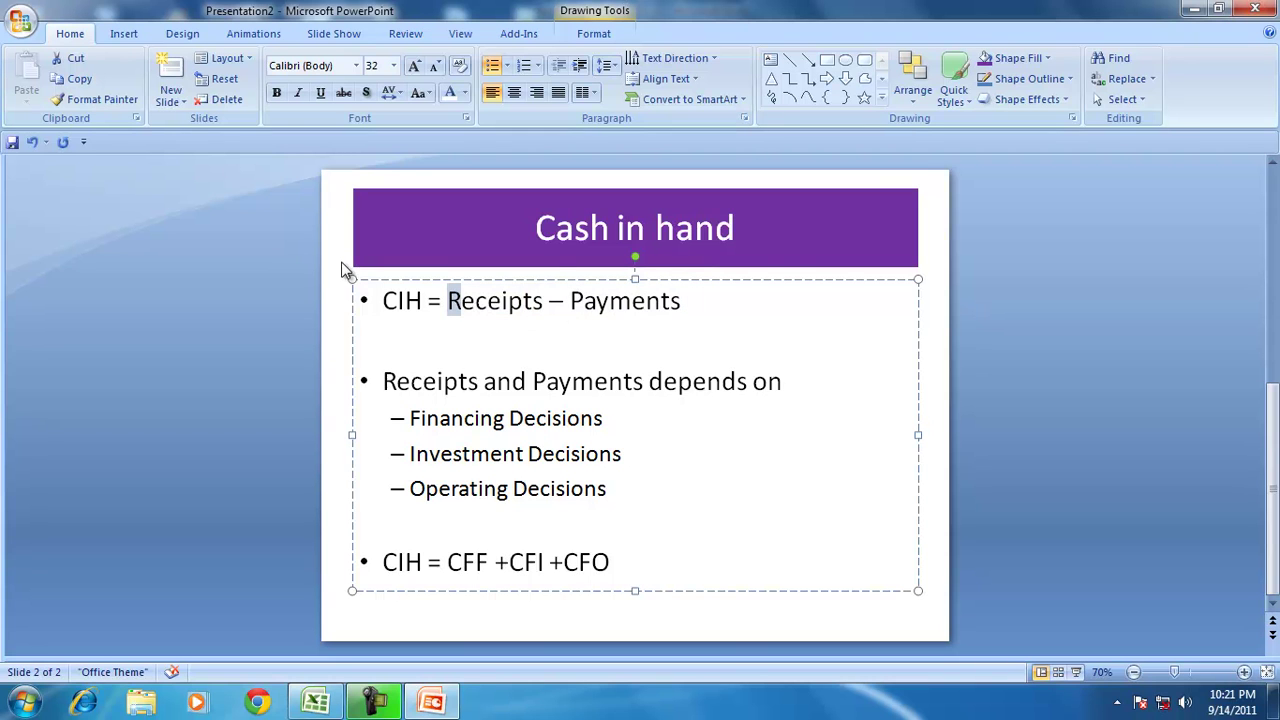
pyautogui.click(558, 339)
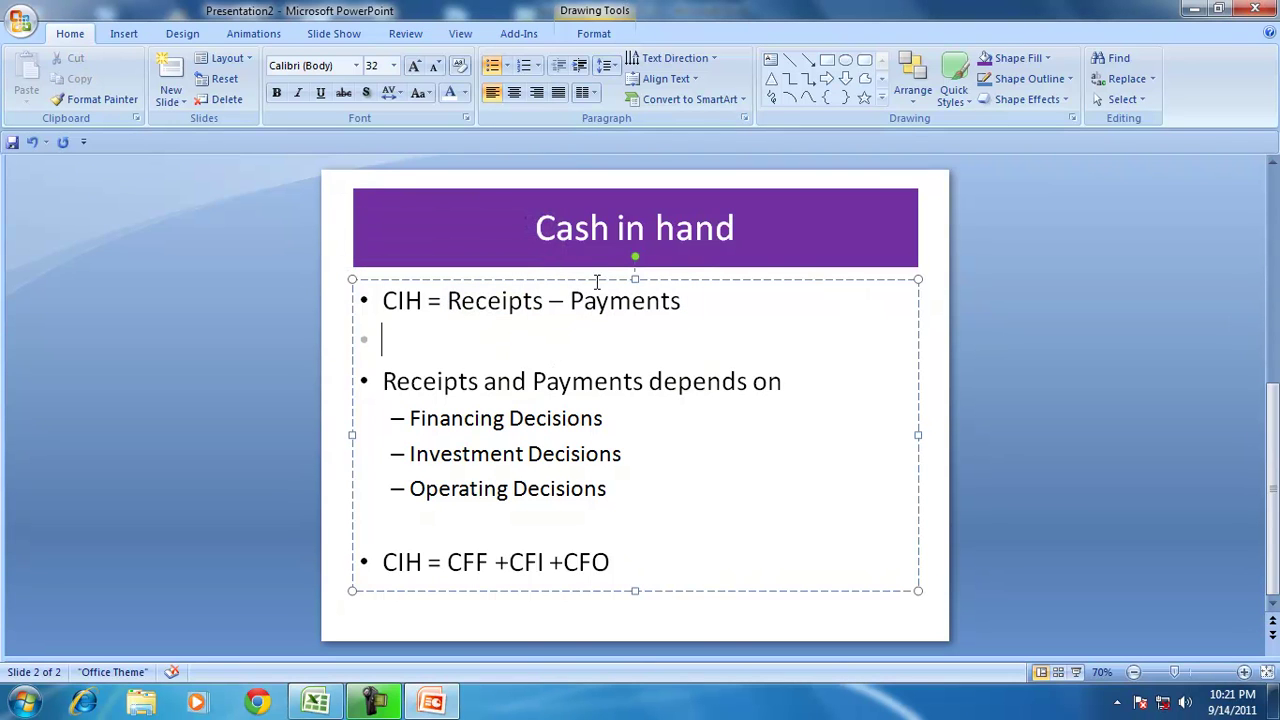
pyautogui.moveTo(466, 561); pyautogui.dragTo(622, 563)
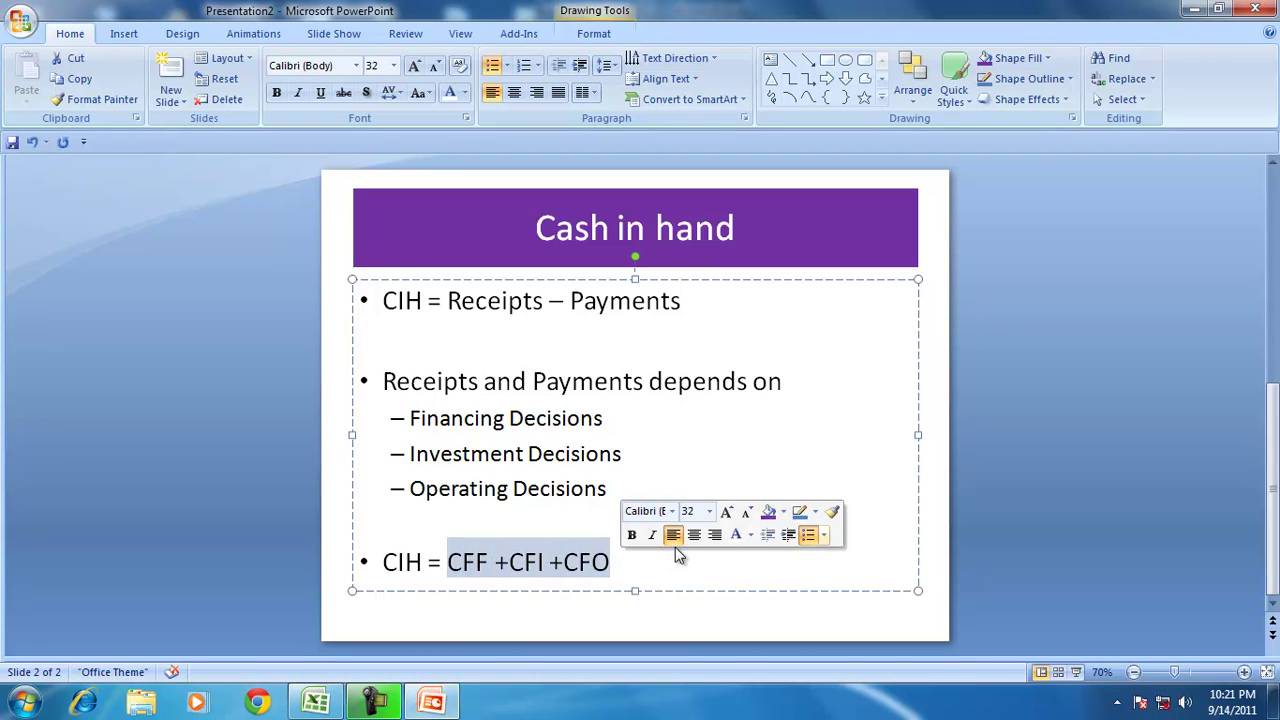
# Switch to the BusinessDecisions_CFS_1 workbook in Excel and set Sheet3's zoom to a custom 110%.
pyautogui.click(316, 702)
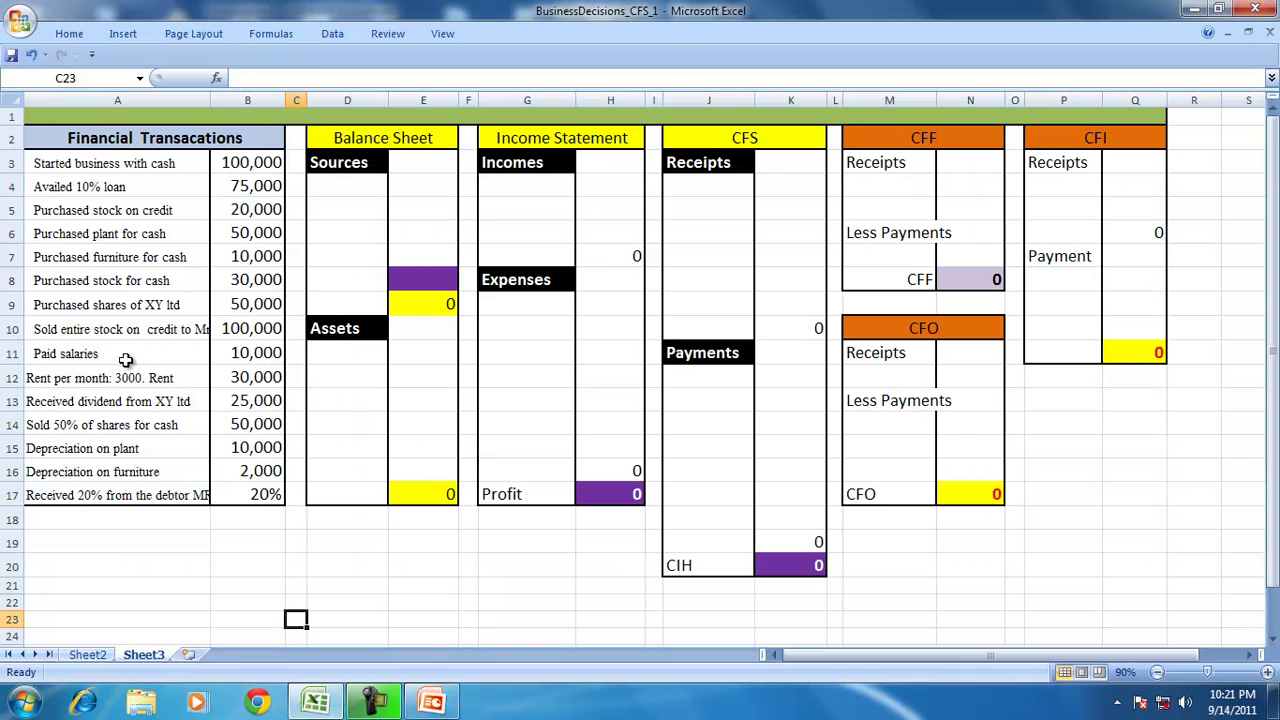
pyautogui.moveTo(103, 163); pyautogui.dragTo(123, 491)
pyautogui.click(442, 33)
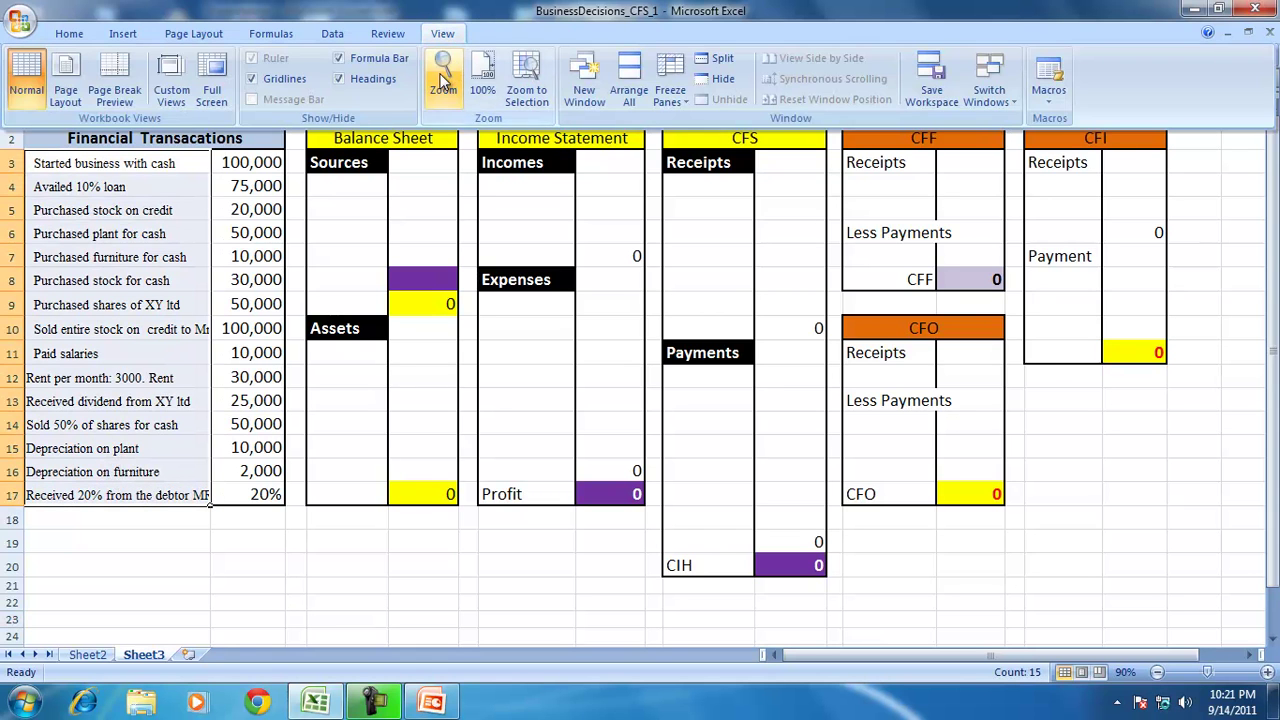
pyautogui.click(443, 70)
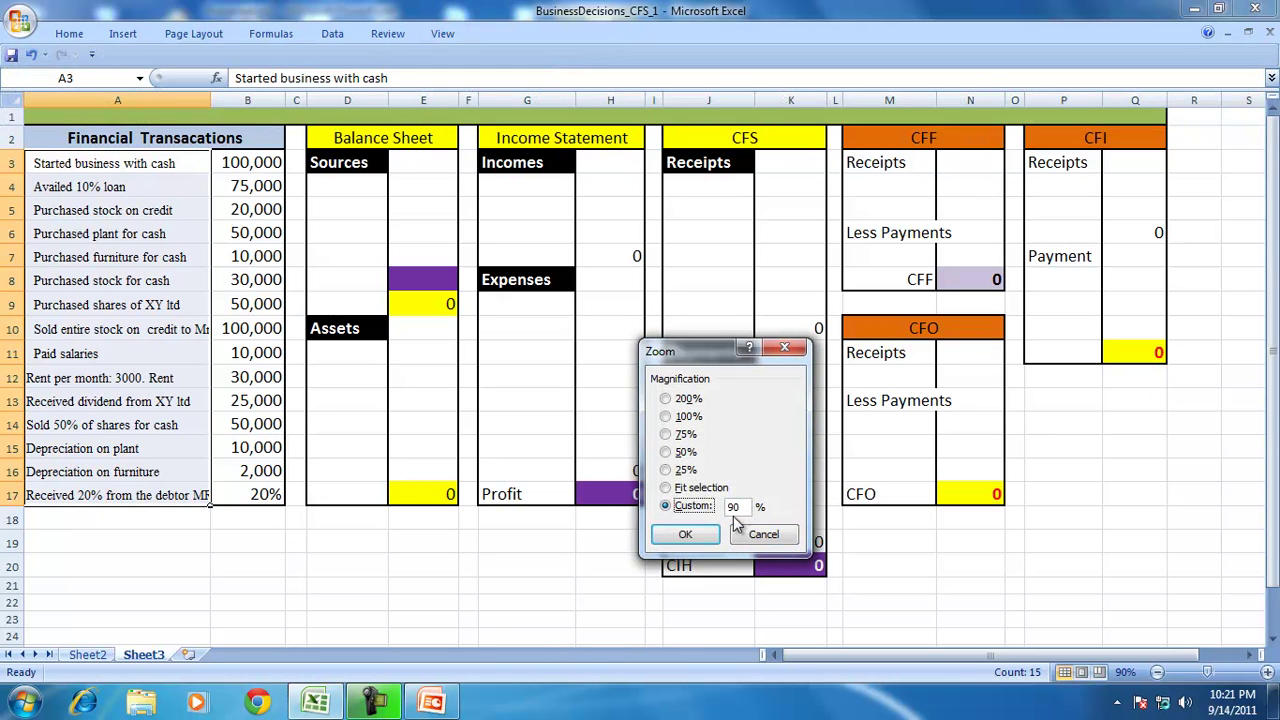
pyautogui.doubleClick(745, 508)
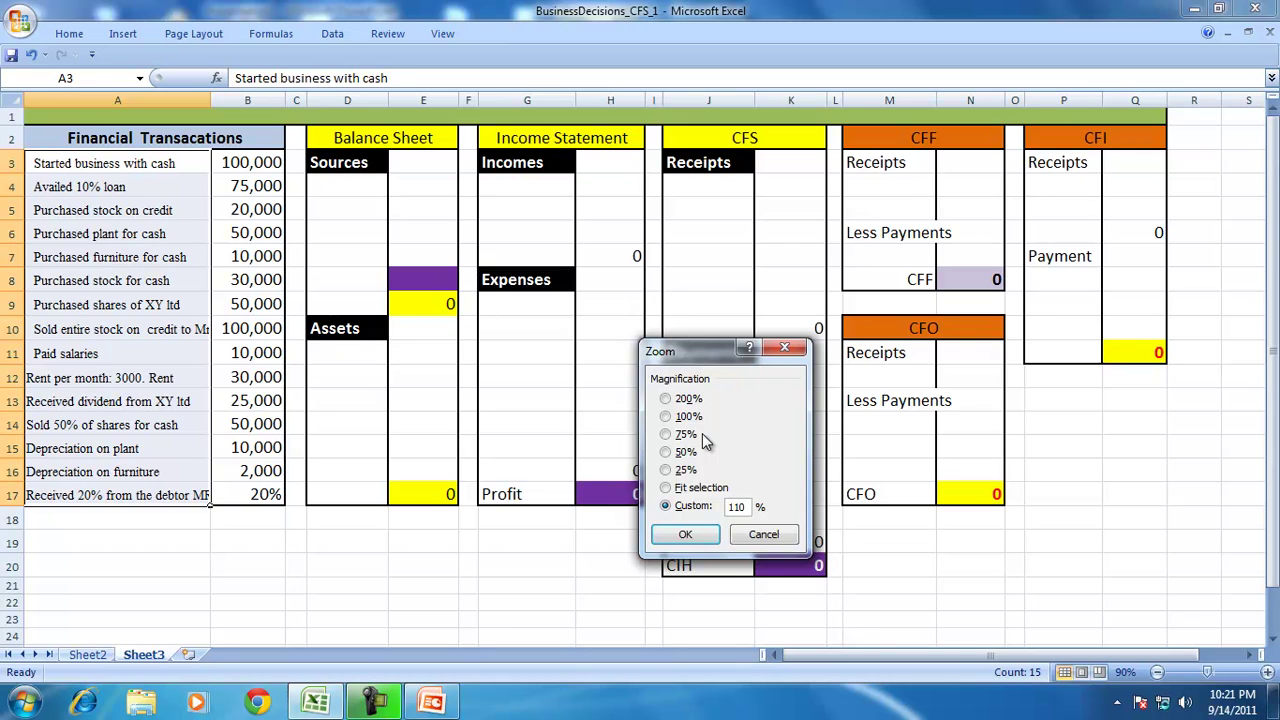
pyautogui.click(688, 536)
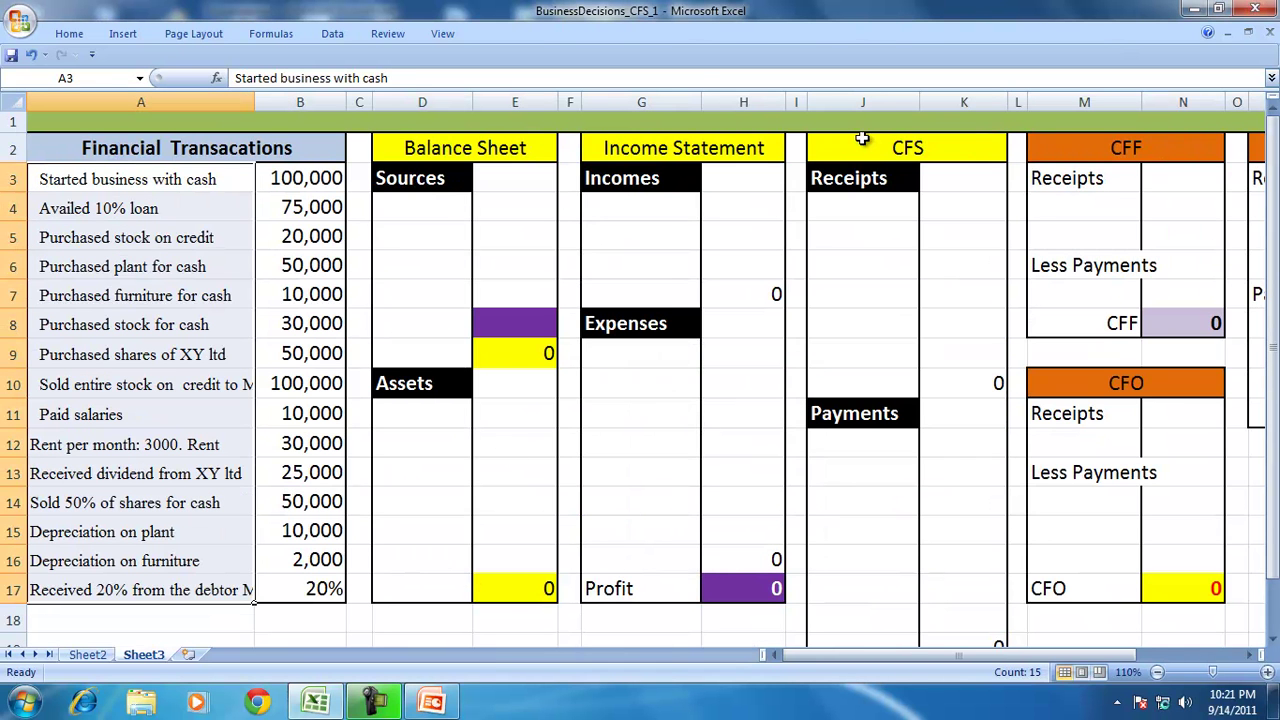
# Examine the CFS block, the list of financial transactions, and the Balance Sheet and Income Statement headings.
pyautogui.moveTo(886, 154); pyautogui.dragTo(900, 551)
pyautogui.moveTo(1271, 330); pyautogui.dragTo(1270, 290)
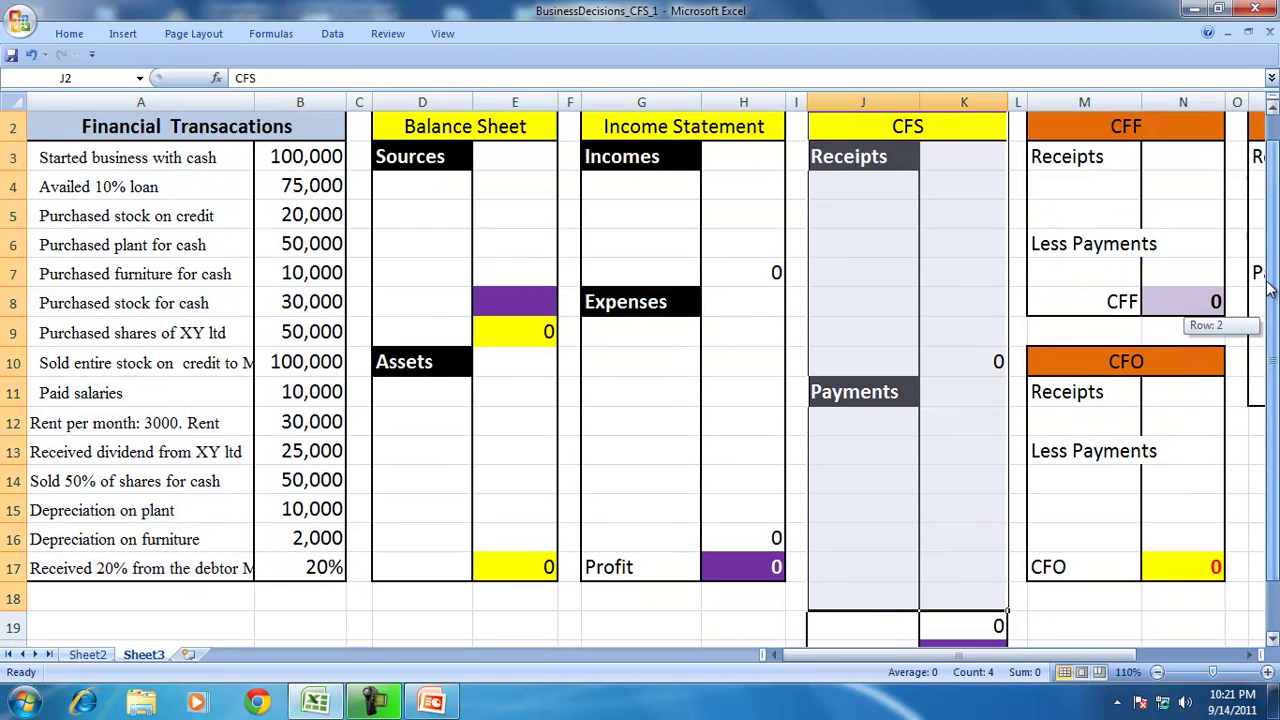
pyautogui.moveTo(100, 160); pyautogui.dragTo(138, 540)
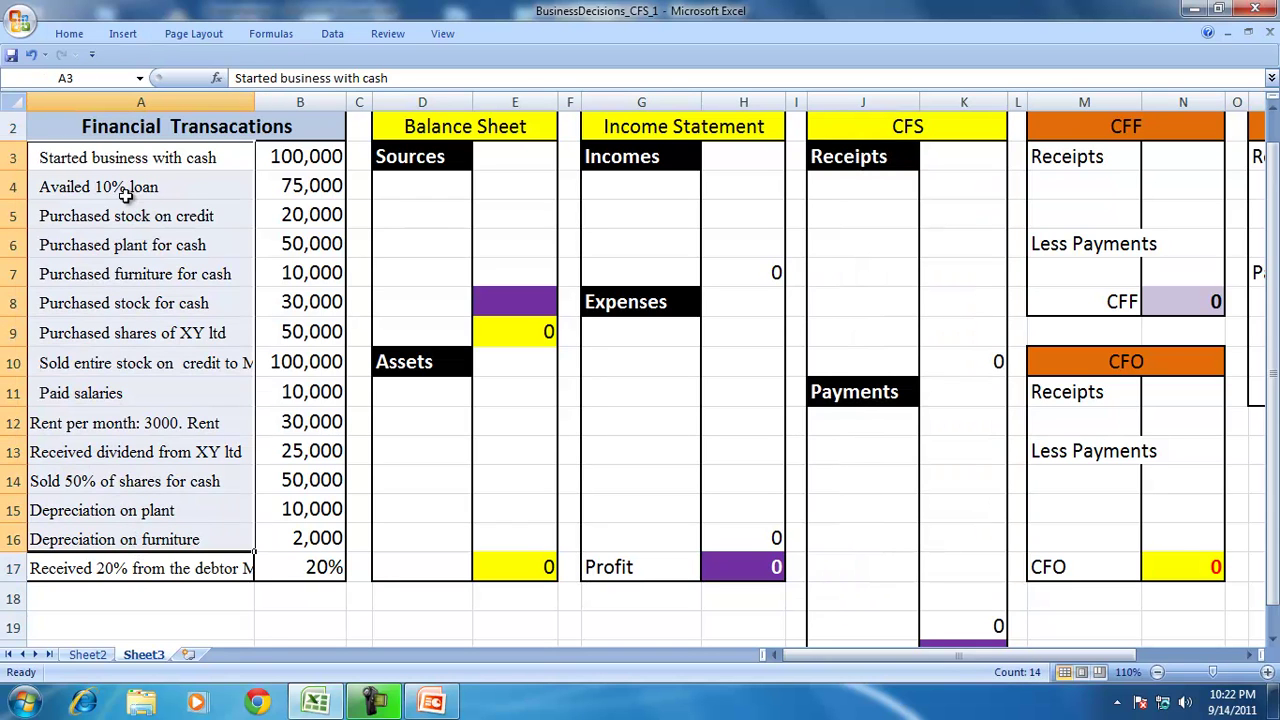
pyautogui.click(86, 158)
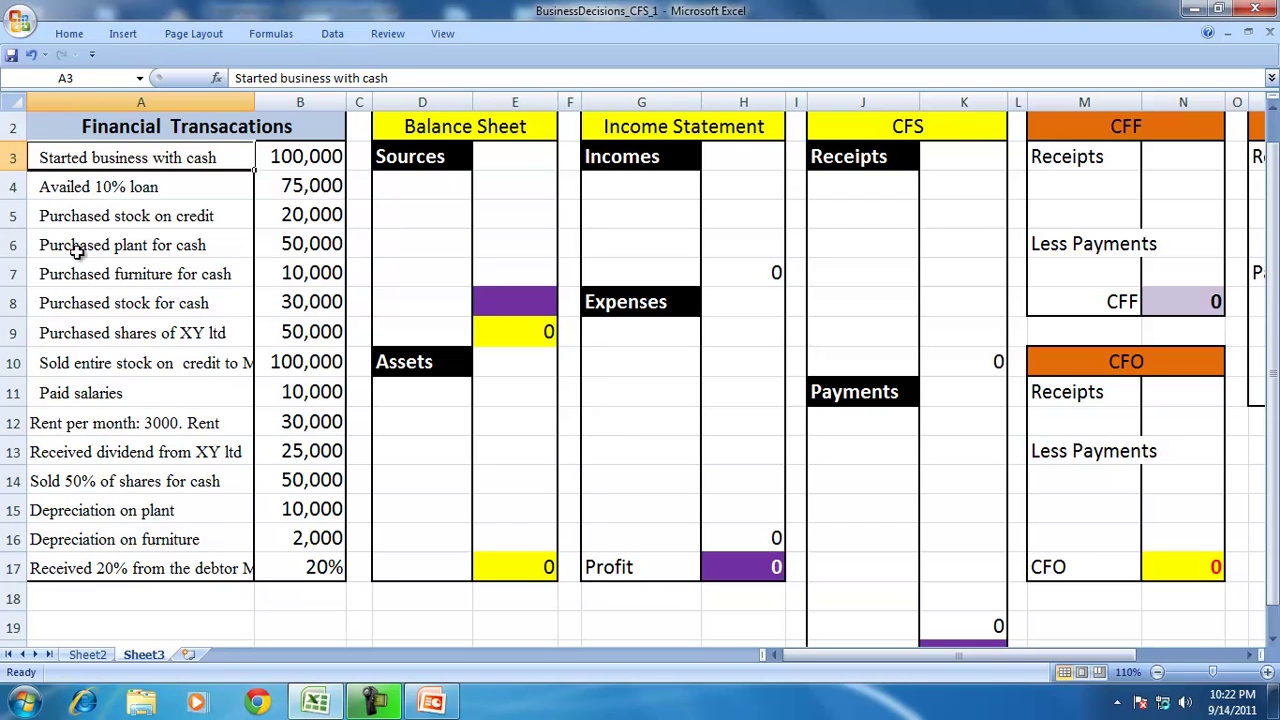
pyautogui.click(443, 125)
pyautogui.click(443, 162)
pyautogui.click(672, 157)
pyautogui.click(436, 135)
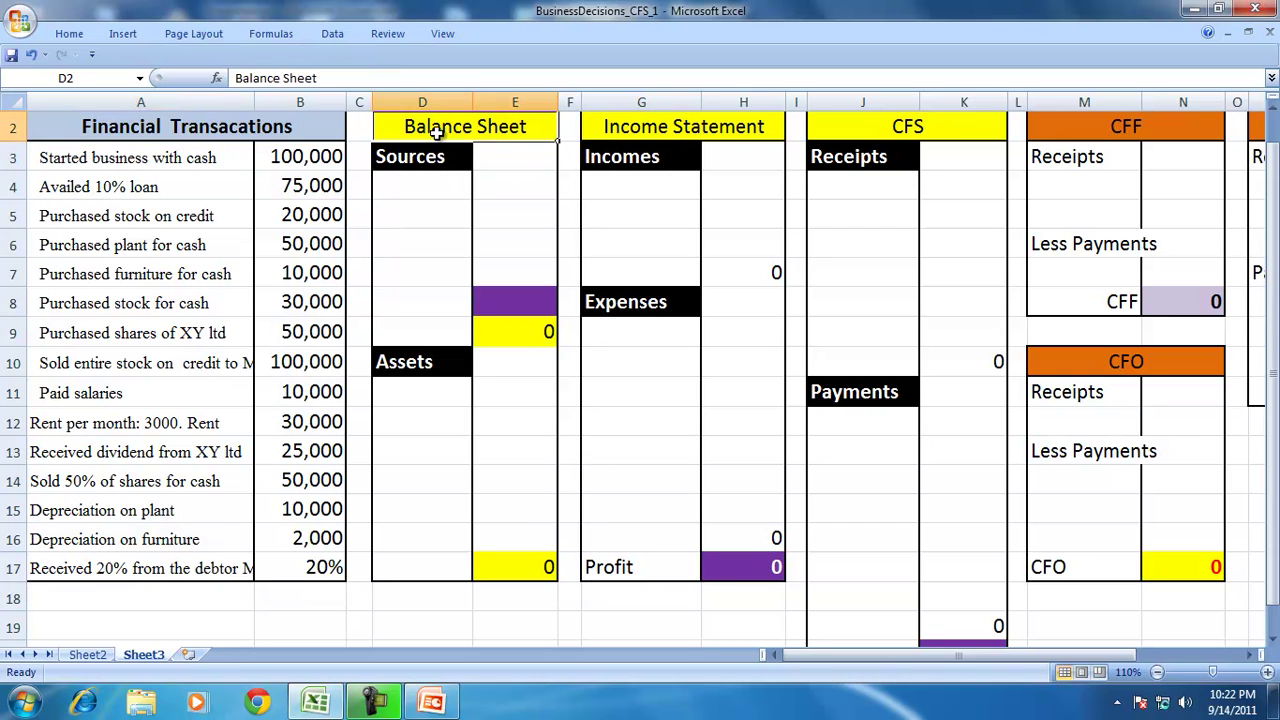
pyautogui.click(683, 133)
pyautogui.click(852, 122)
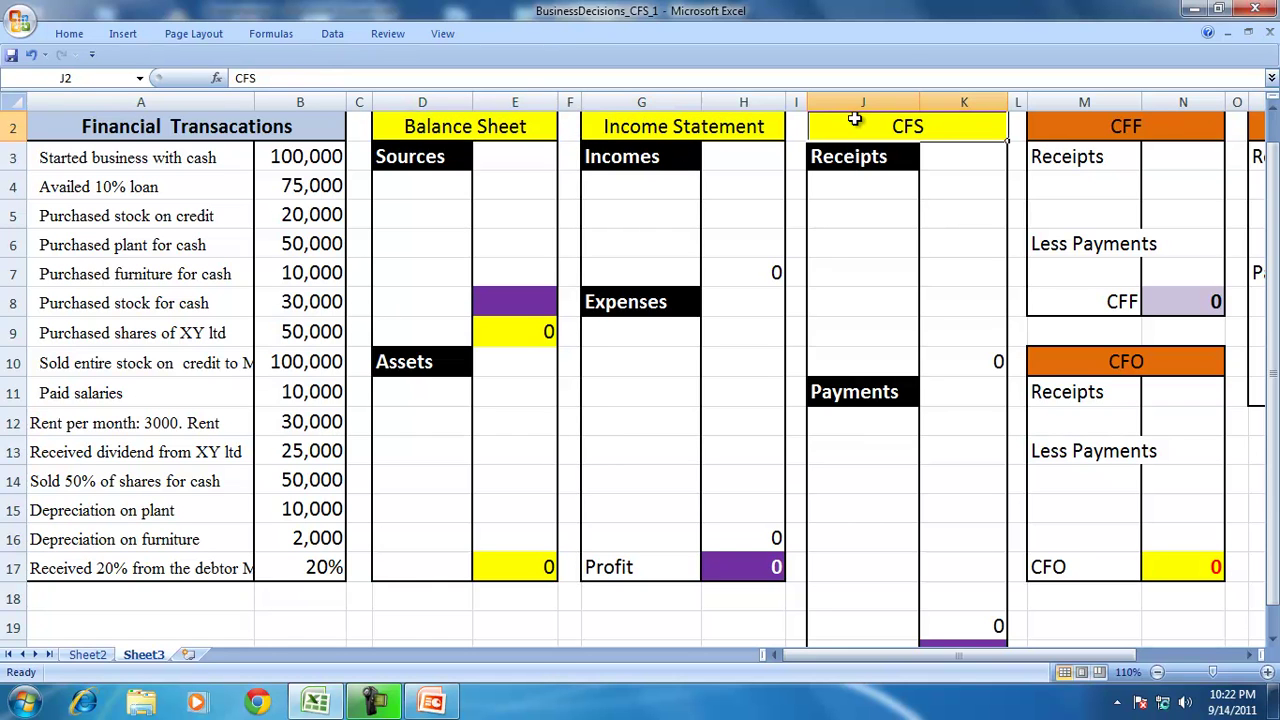
# Review the sources and assets, incomes and expenses, and receipts and payments sections of the three statements.
pyautogui.click(416, 124)
pyautogui.click(410, 165)
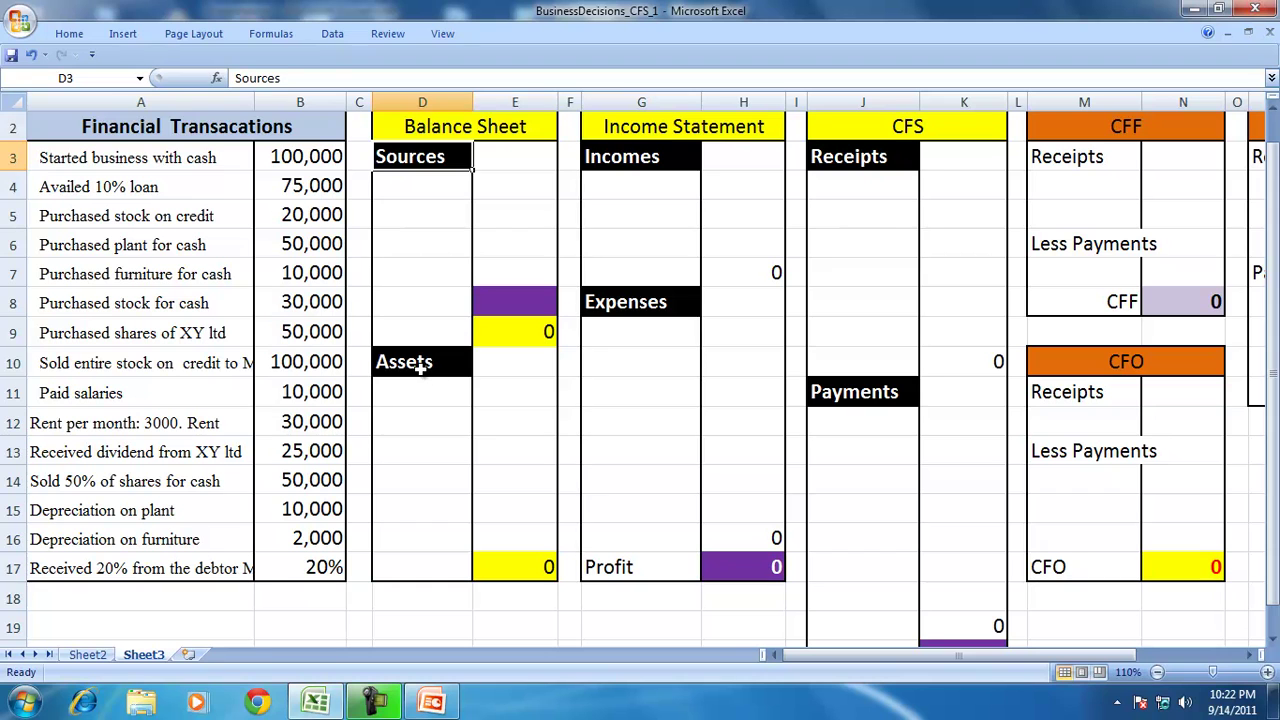
pyautogui.click(418, 365)
pyautogui.click(651, 131)
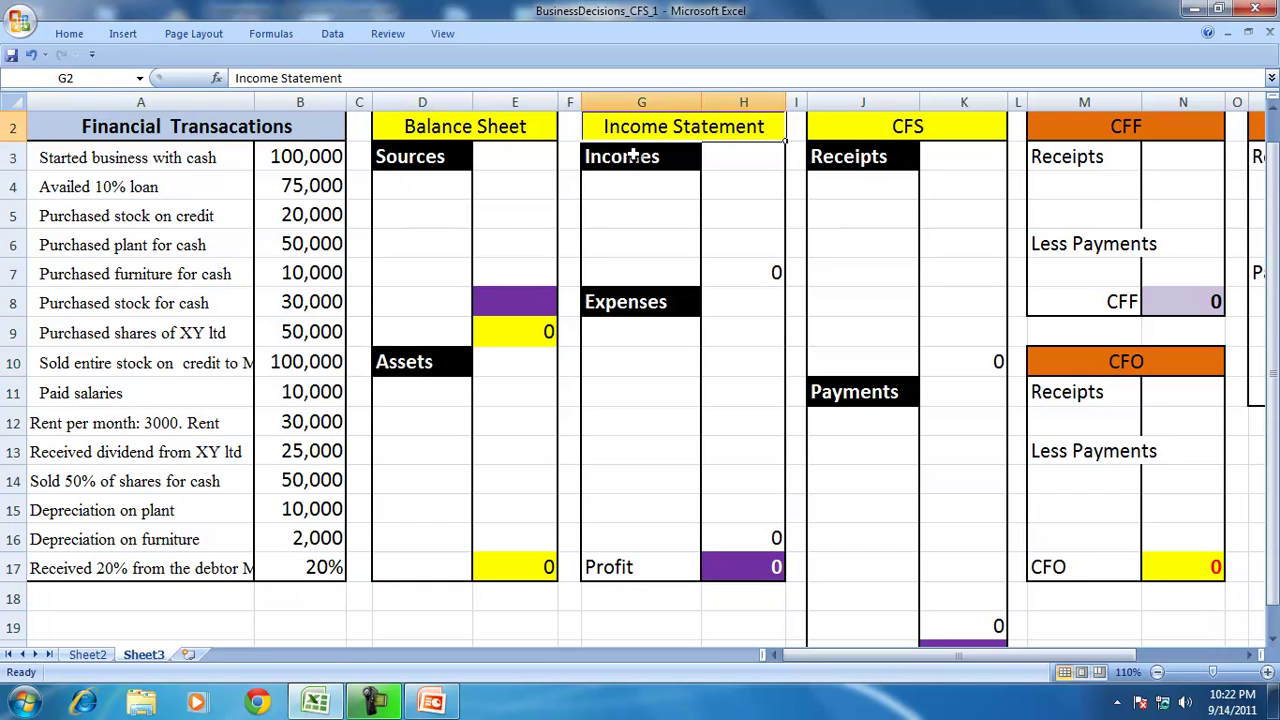
pyautogui.click(637, 155)
pyautogui.click(625, 308)
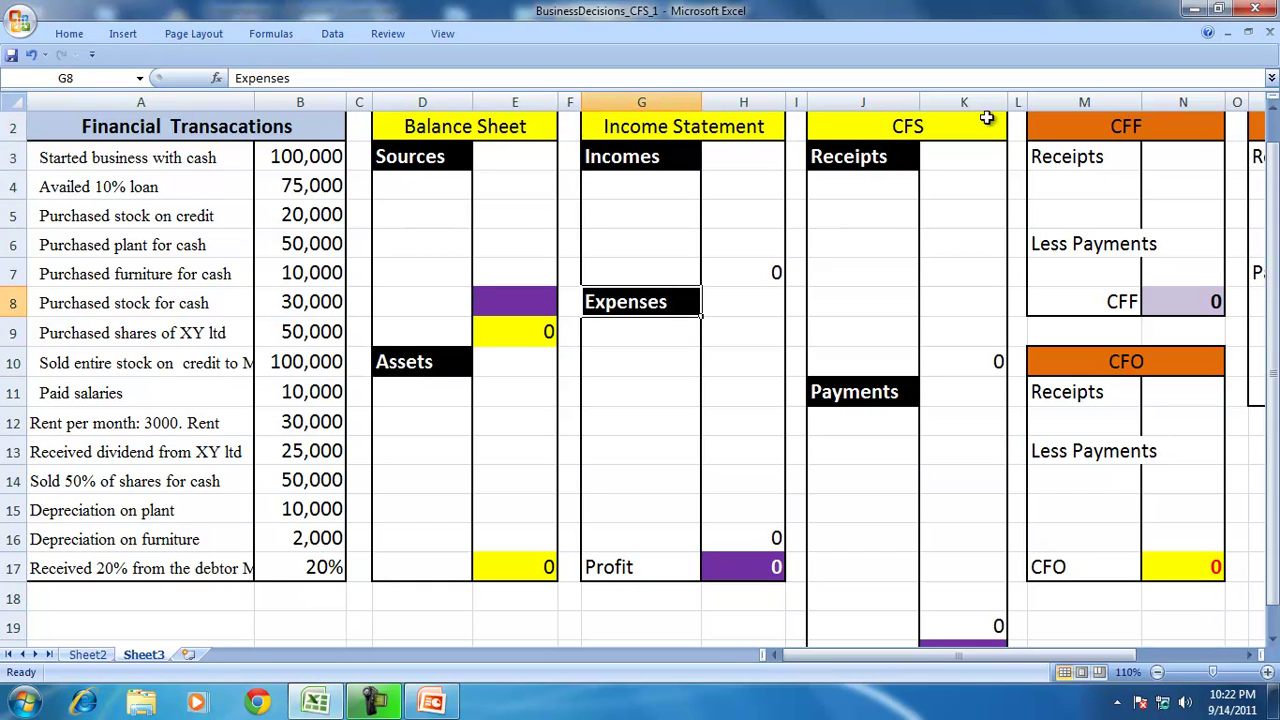
pyautogui.click(890, 116)
pyautogui.click(863, 155)
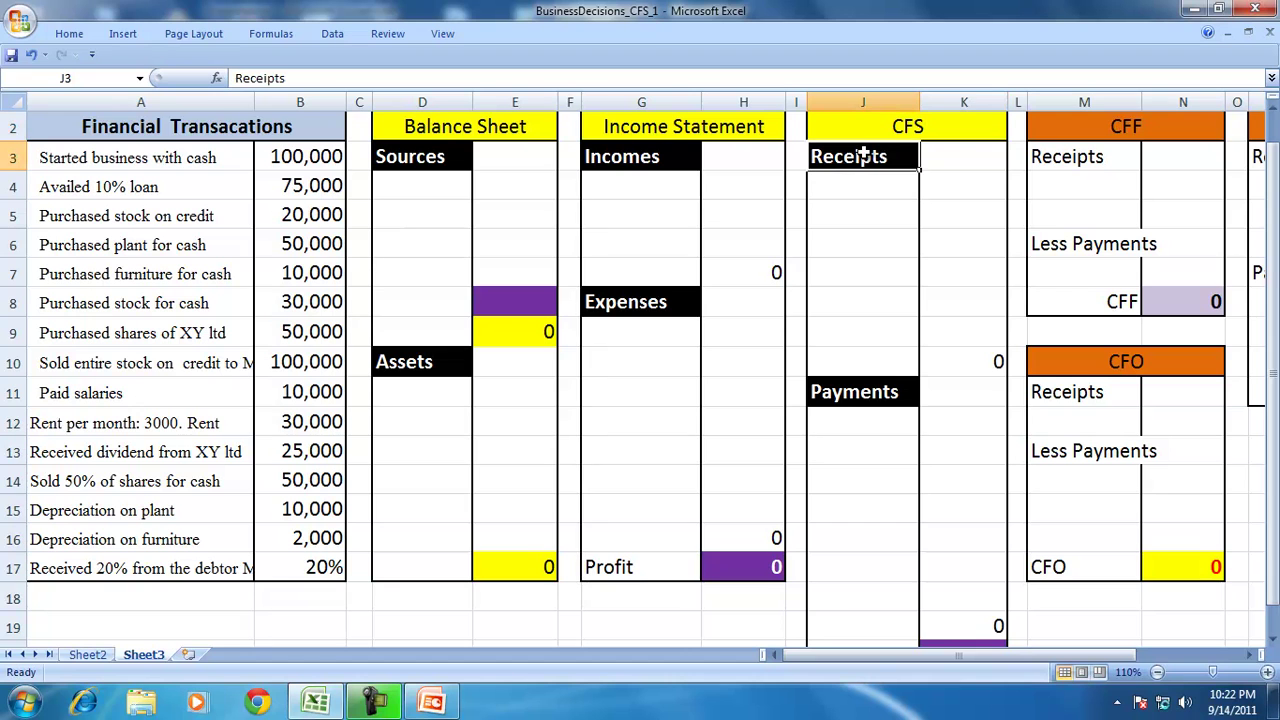
pyautogui.click(860, 400)
# Review the full transaction list against the blank Balance Sheet, Income Statement and CFS templates.
pyautogui.moveTo(160, 160); pyautogui.dragTo(142, 588)
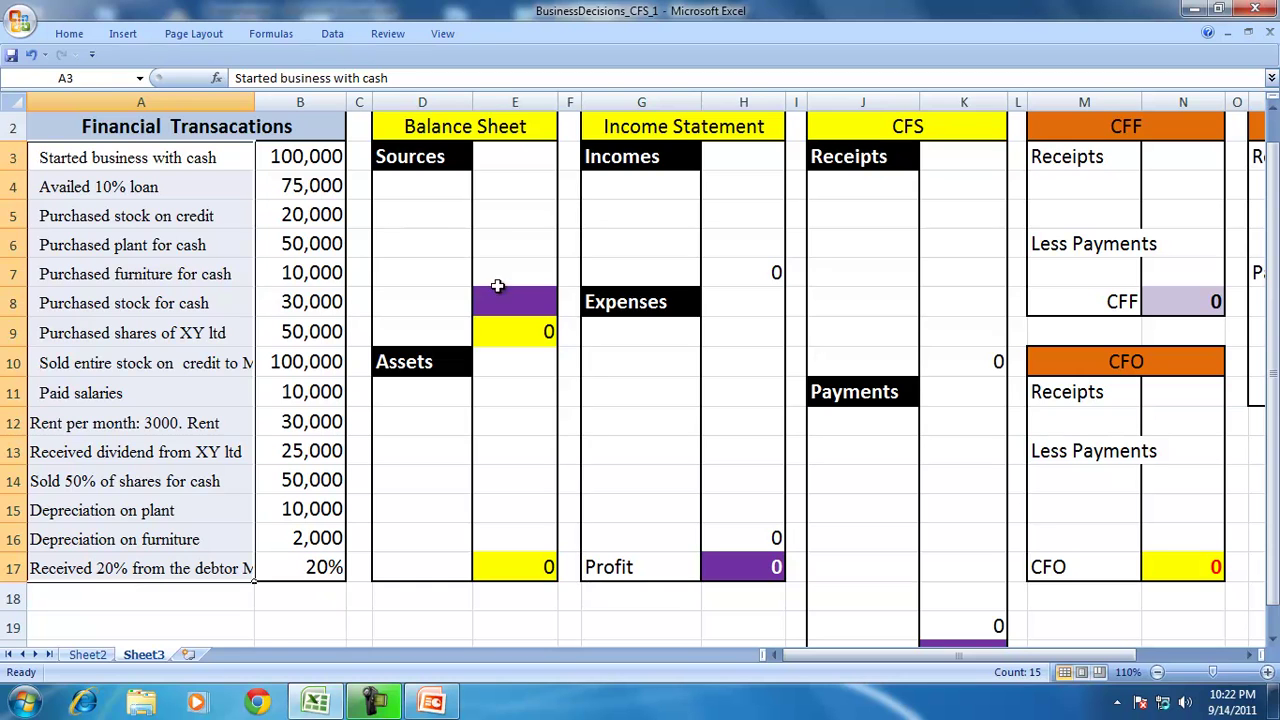
pyautogui.moveTo(486, 136); pyautogui.dragTo(903, 626)
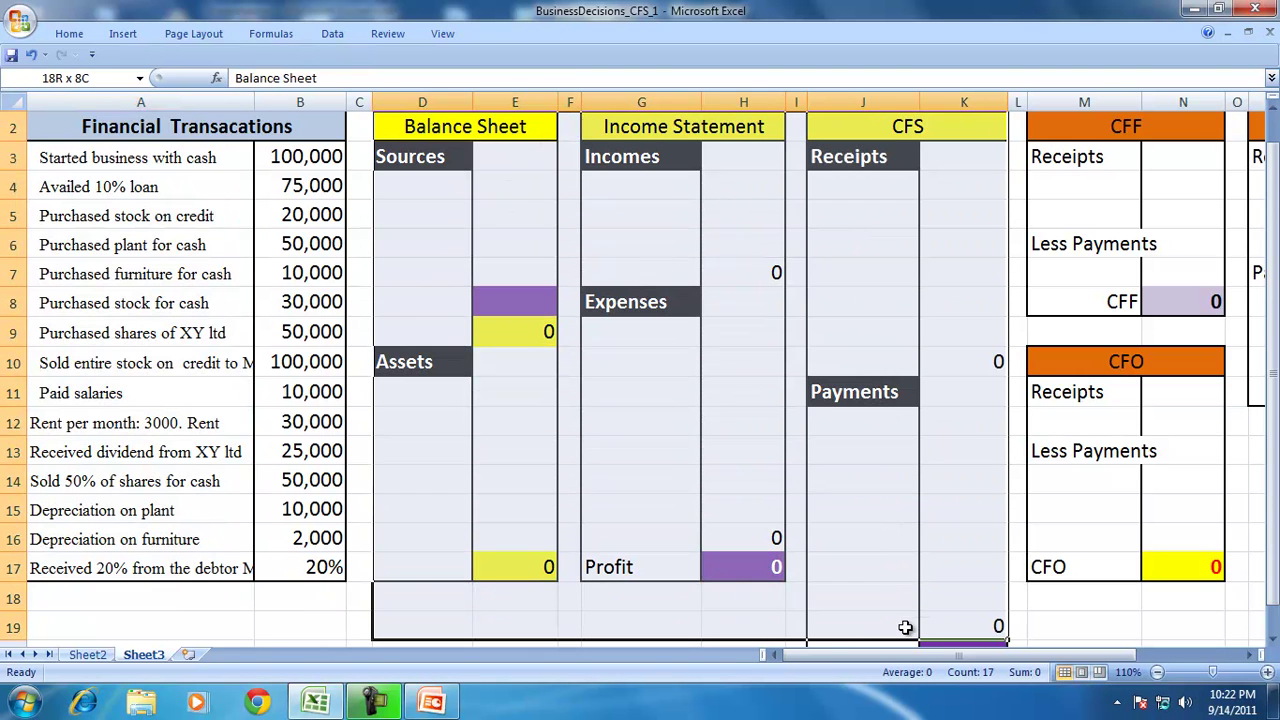
pyautogui.click(422, 210)
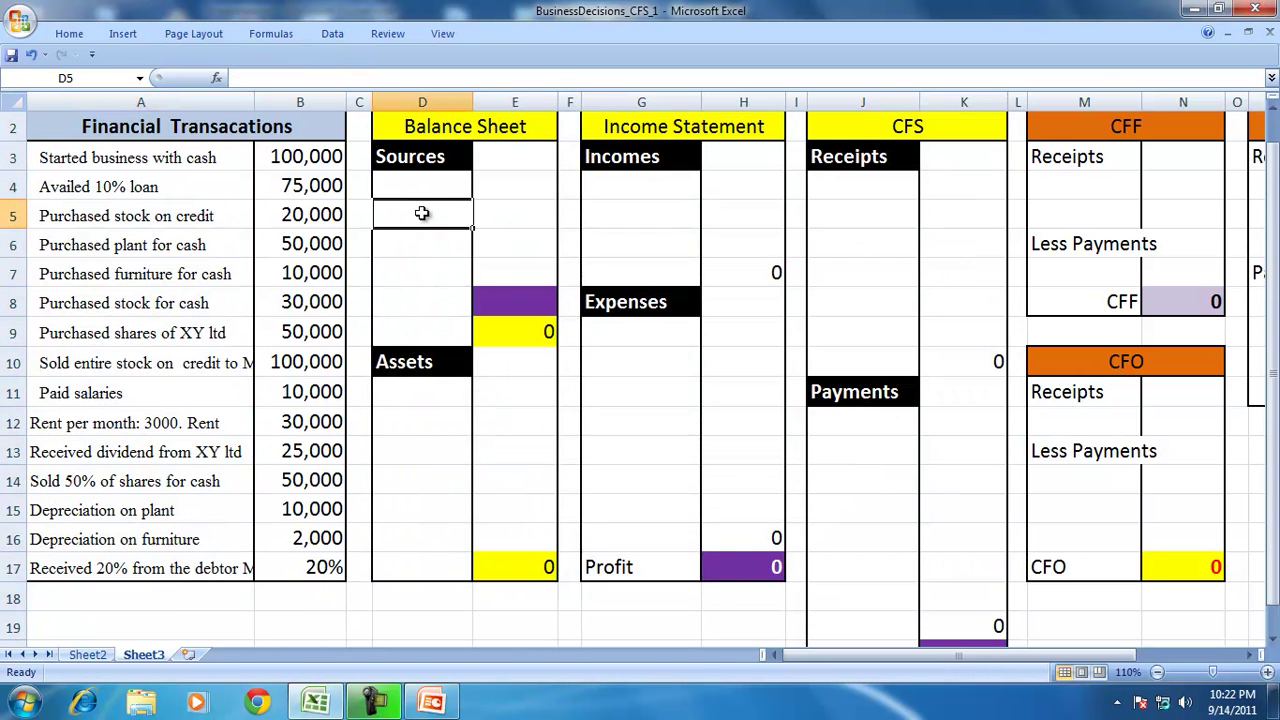
pyautogui.click(421, 277)
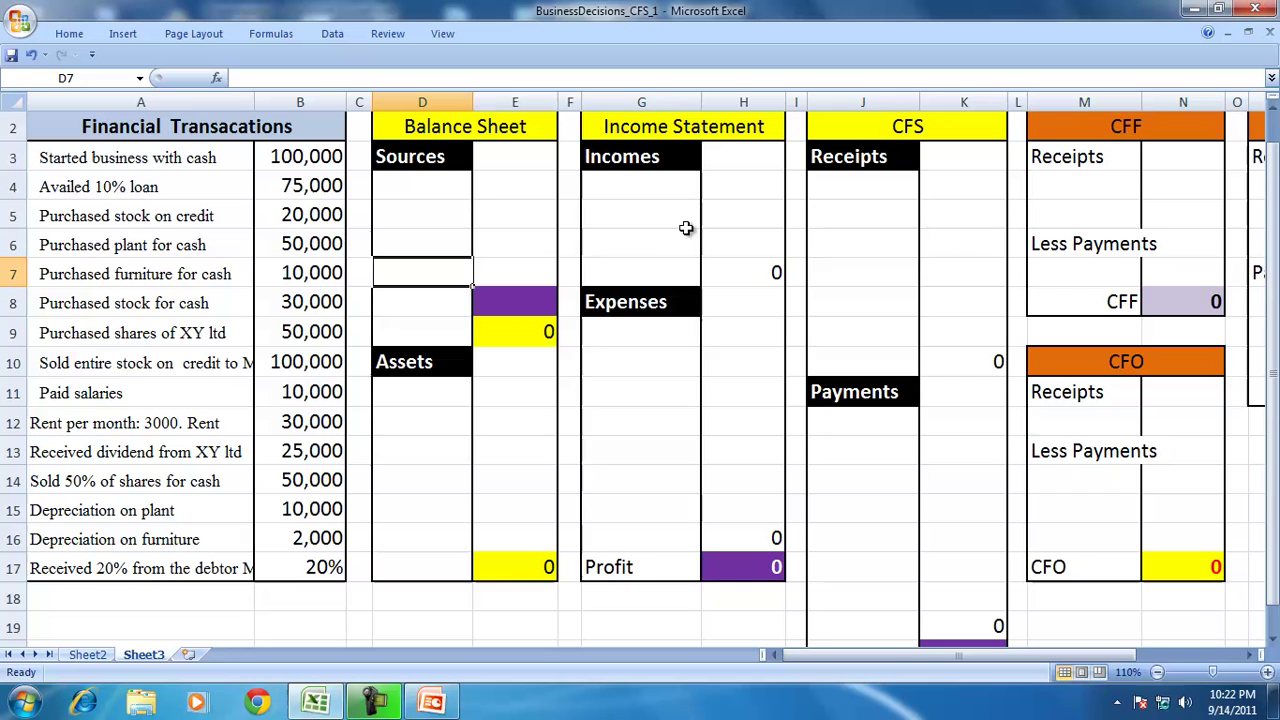
# Record Capital under Receipts in J4 of the CFS and link its amount in K4 to the started-business cash in B3.
pyautogui.click(87, 162)
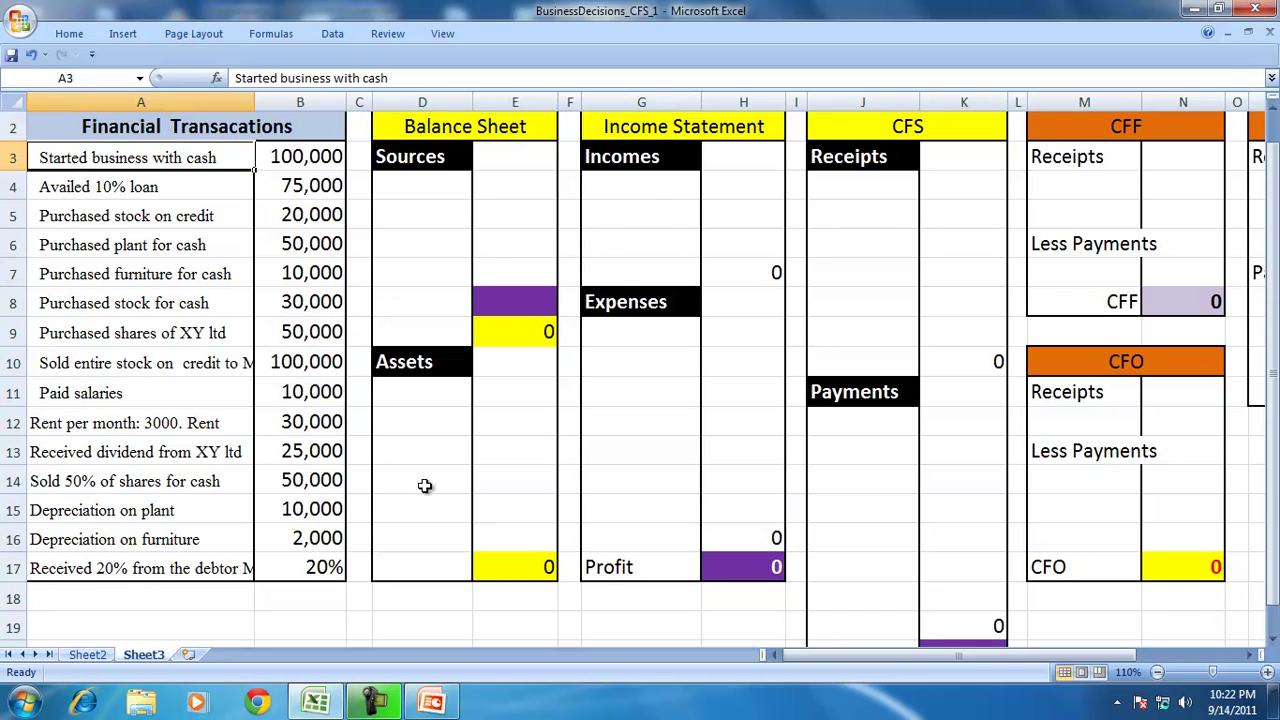
pyautogui.click(838, 191)
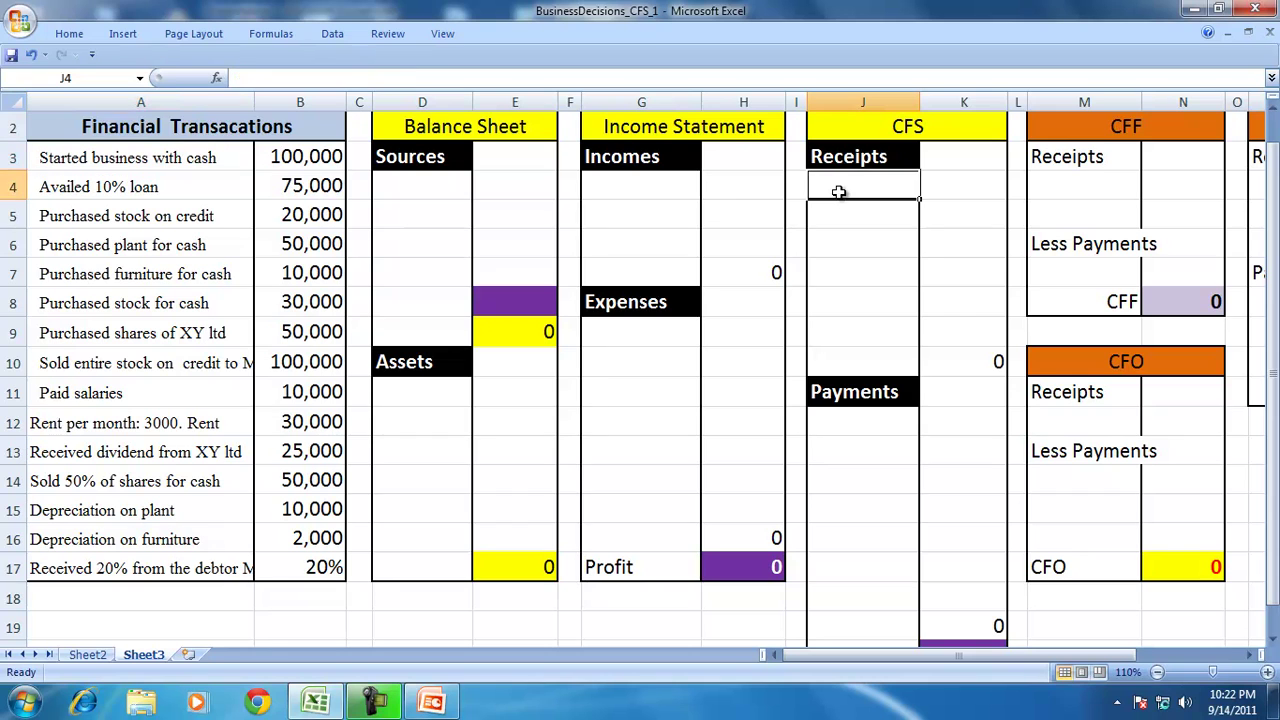
pyautogui.write('Capital')
pyautogui.press('Tab')
pyautogui.write('=')
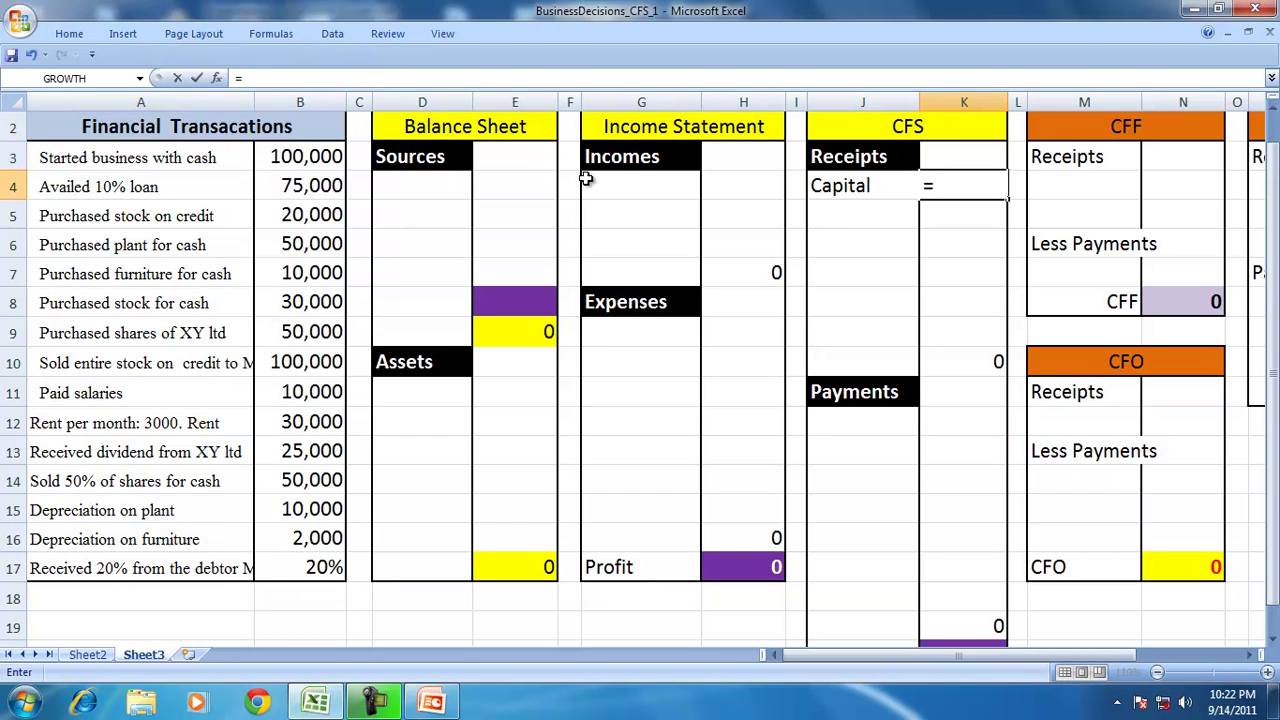
pyautogui.click(316, 157)
pyautogui.press('Return')
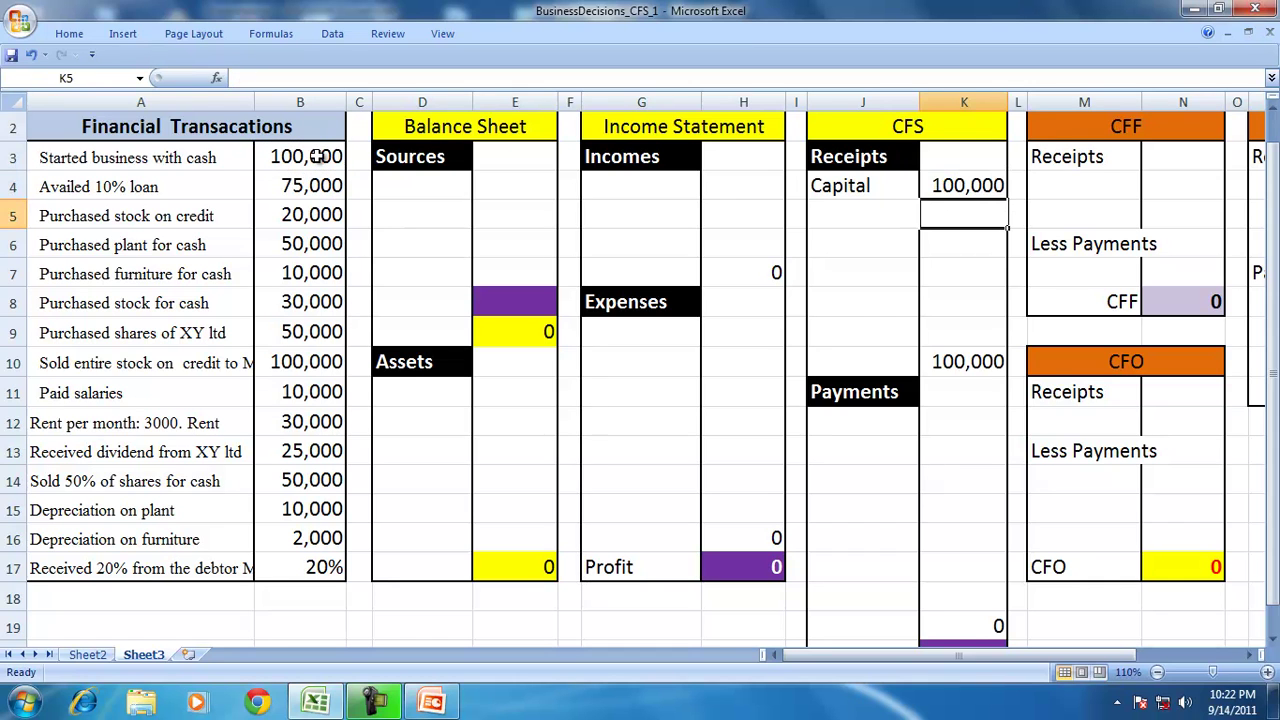
# Enter Capital under Sources in D4 of the Balance Sheet and link its amount in E4 to the CFS receipt in K4.
pyautogui.click(975, 188)
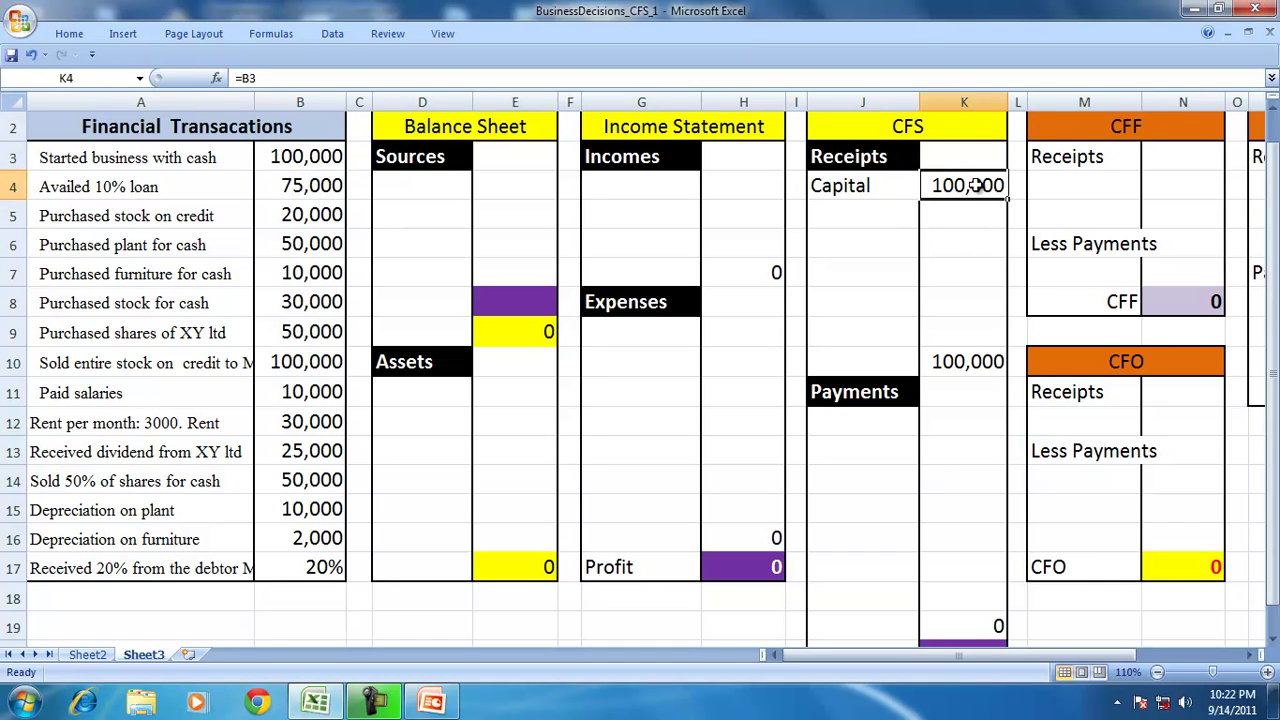
pyautogui.click(632, 165)
pyautogui.click(630, 183)
pyautogui.click(393, 183)
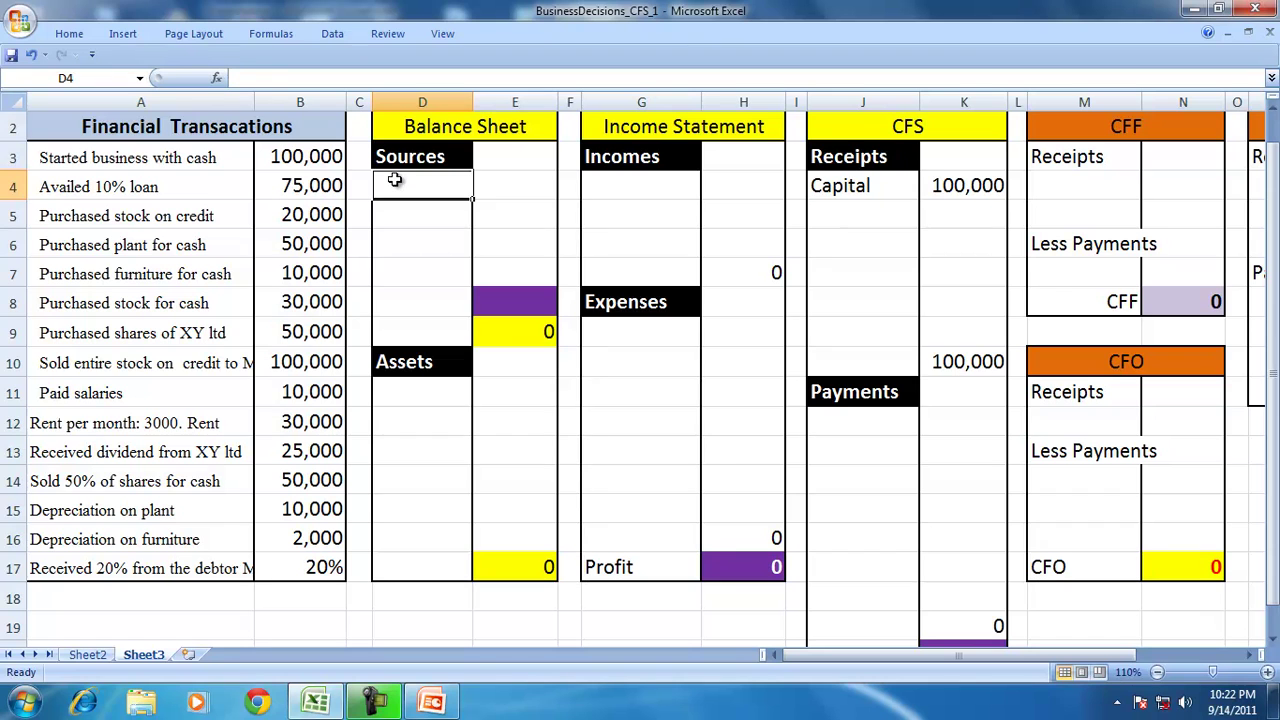
pyautogui.write('Captial')
pyautogui.press('BackSpace')
pyautogui.press('BackSpace')
pyautogui.press('BackSpace')
pyautogui.press('BackSpace')
pyautogui.write('ita')
pyautogui.press('Tab')
pyautogui.write('=')
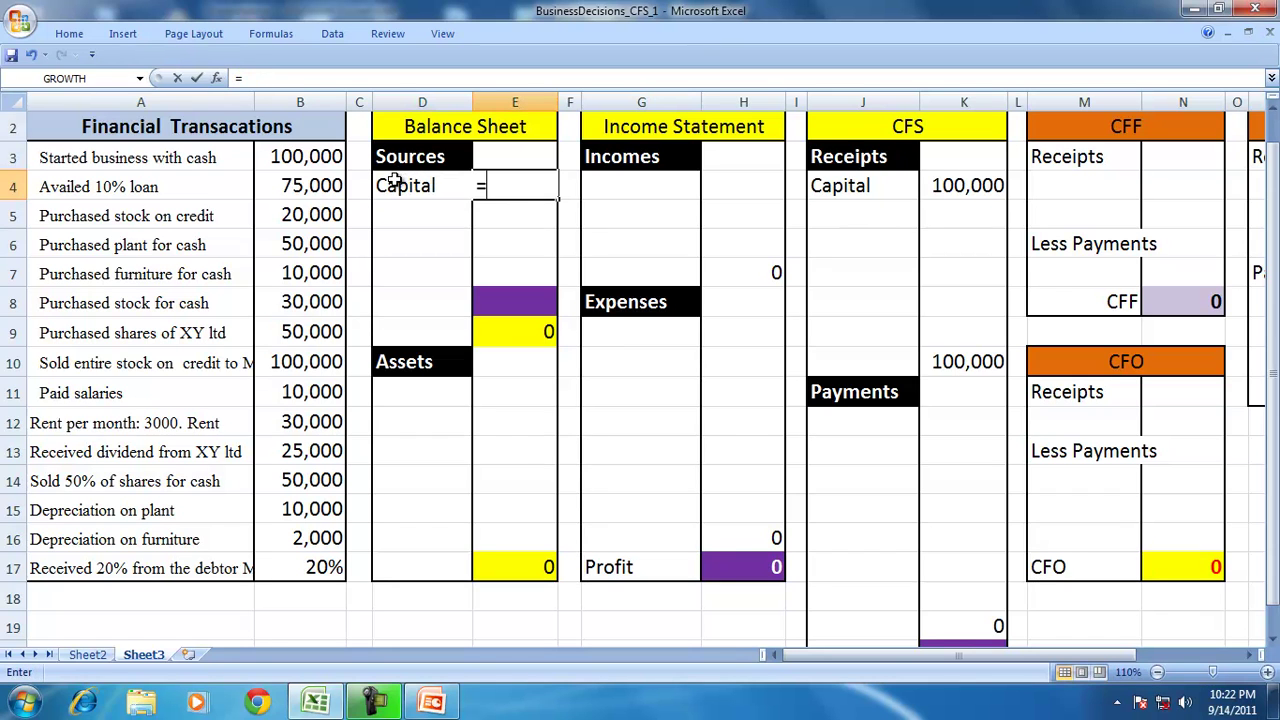
pyautogui.click(963, 185)
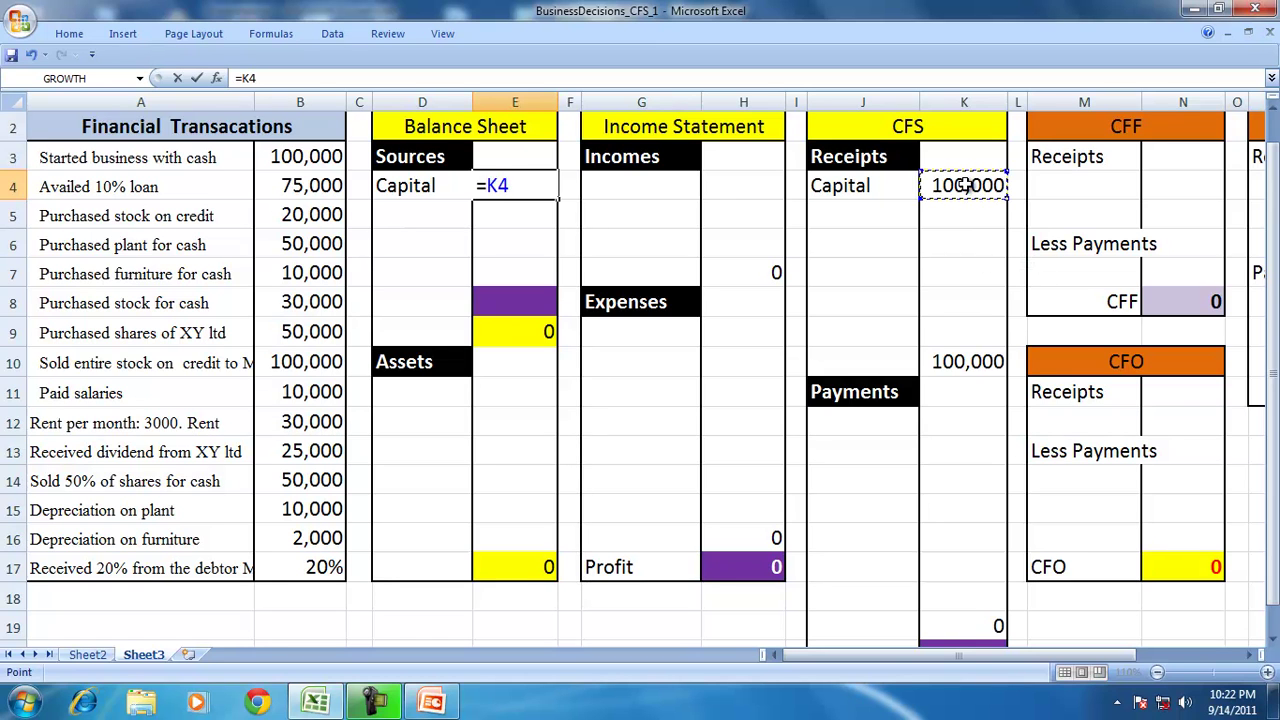
pyautogui.press('Return')
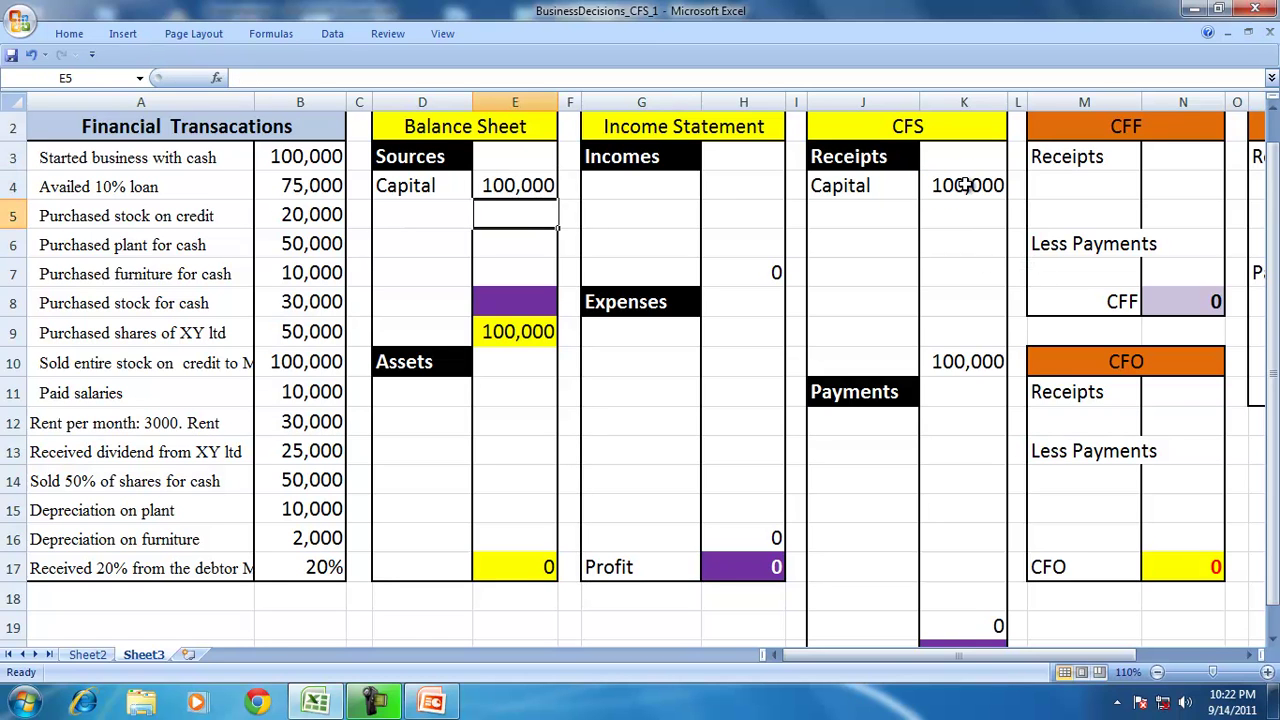
# Record Loan under Receipts in J5 of the CFS and link its amount in K5 to the 10% loan in B4.
pyautogui.click(134, 183)
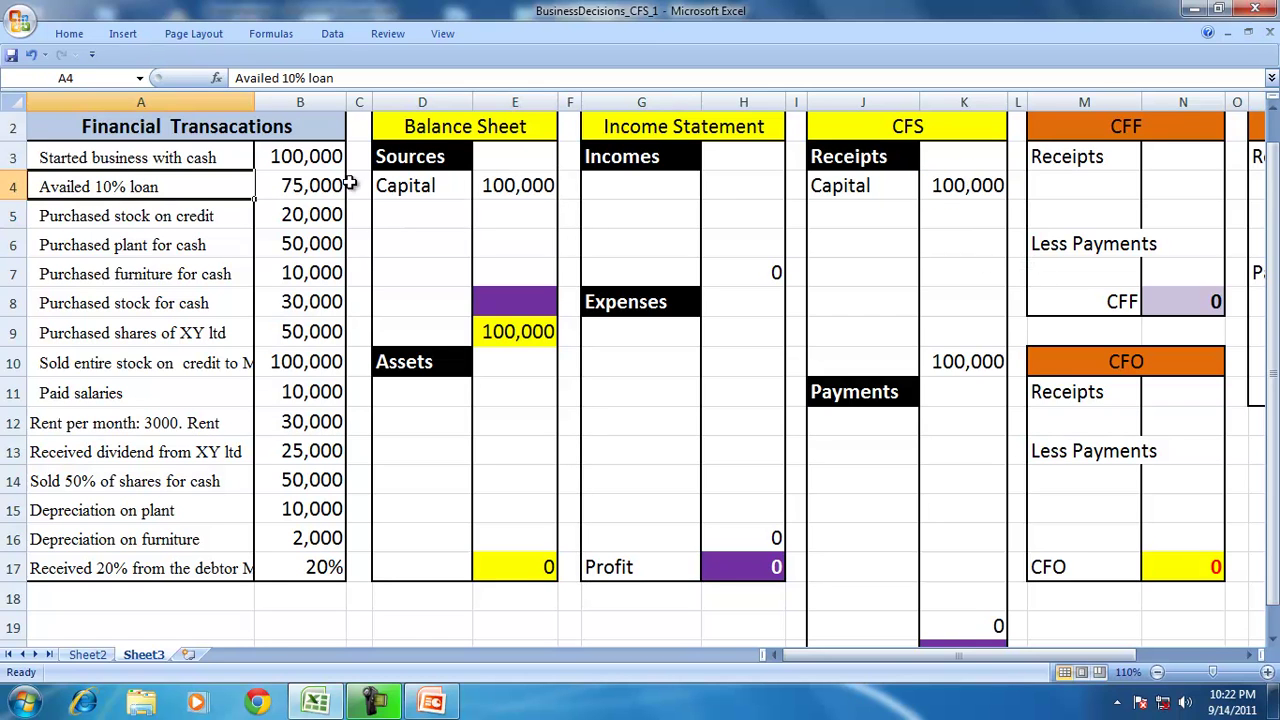
pyautogui.click(290, 183)
pyautogui.click(857, 208)
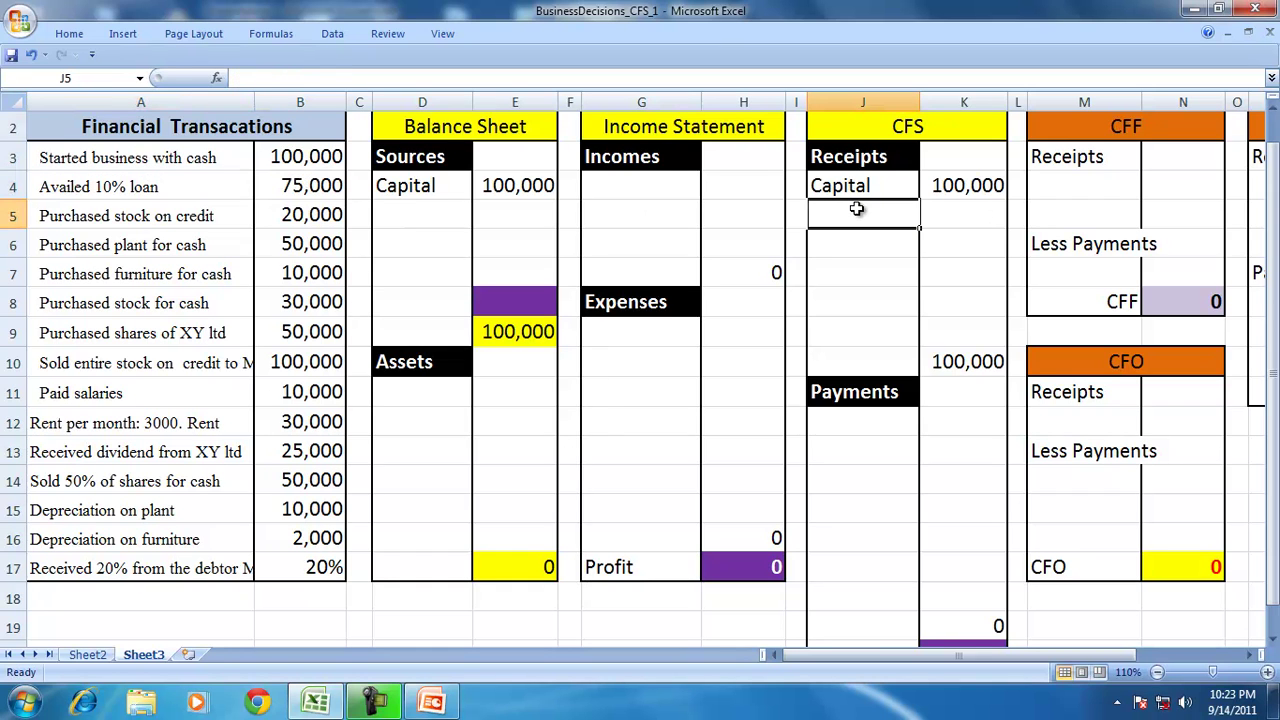
pyautogui.write(':Loan')
pyautogui.press('BackSpace')
pyautogui.press('BackSpace')
pyautogui.press('BackSpace')
pyautogui.write('sosn')
pyautogui.press('BackSpace')
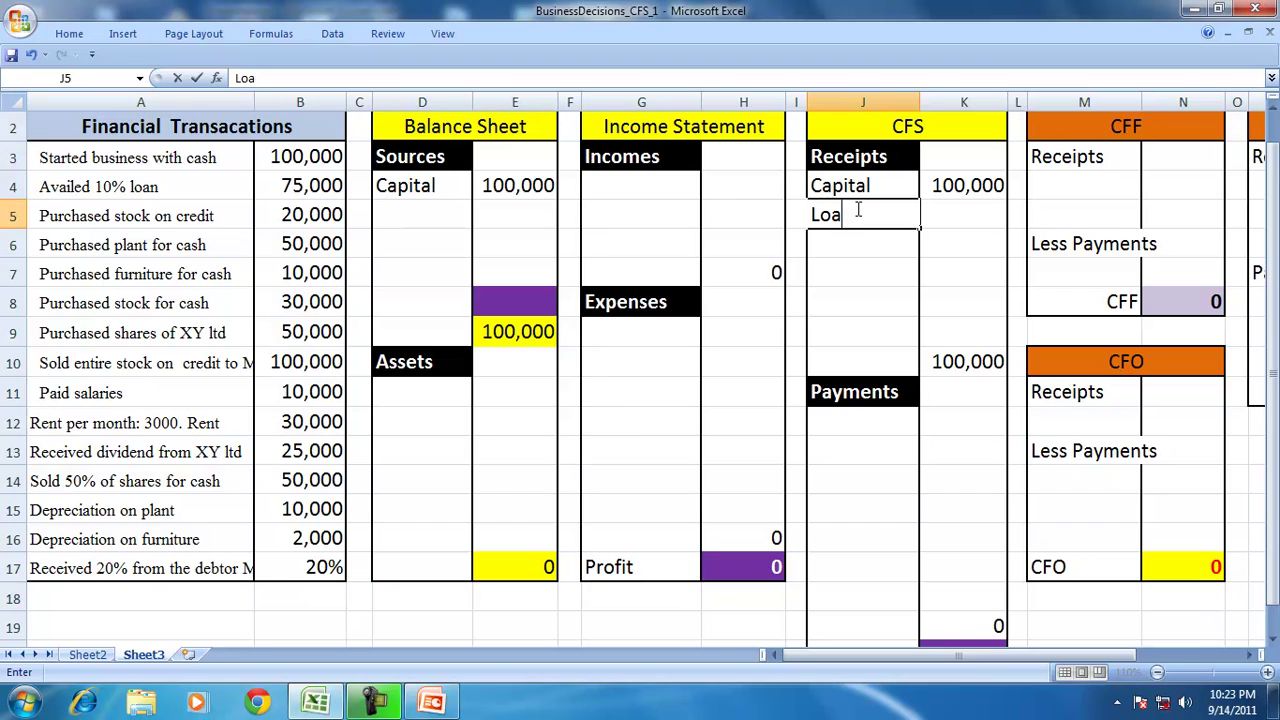
pyautogui.press('Tab')
pyautogui.write('=')
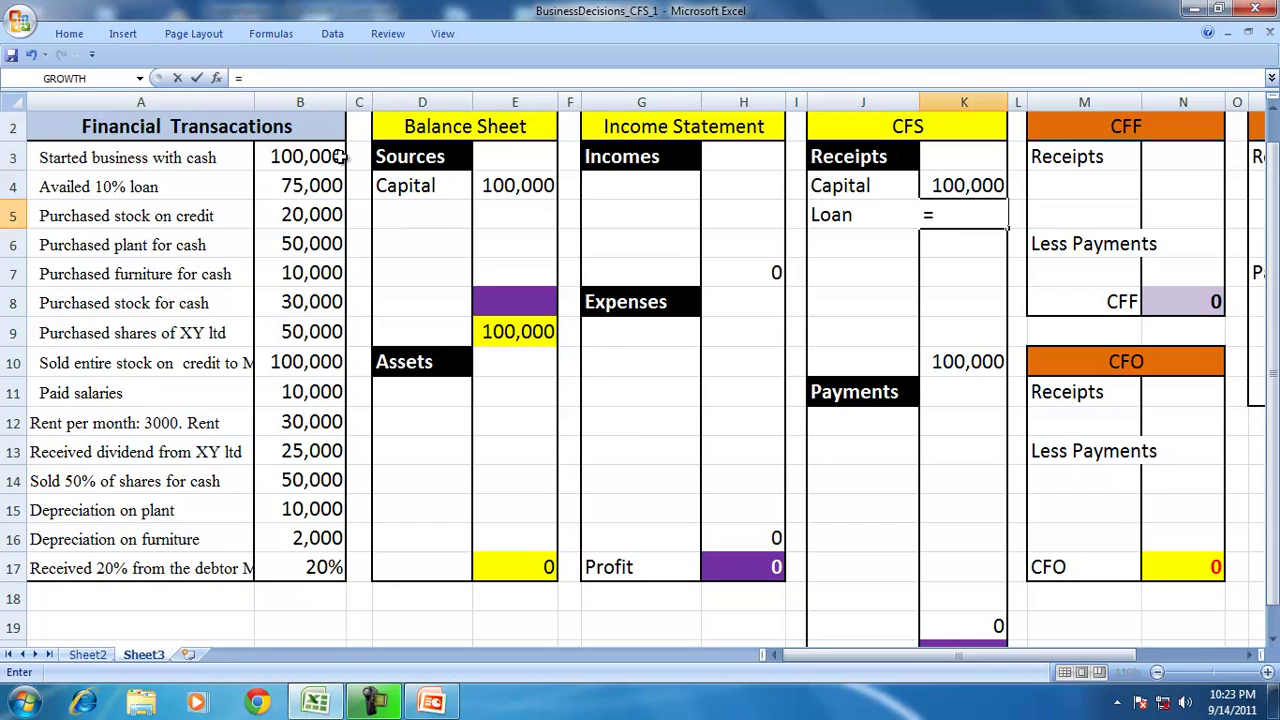
pyautogui.click(288, 186)
pyautogui.press('Return')
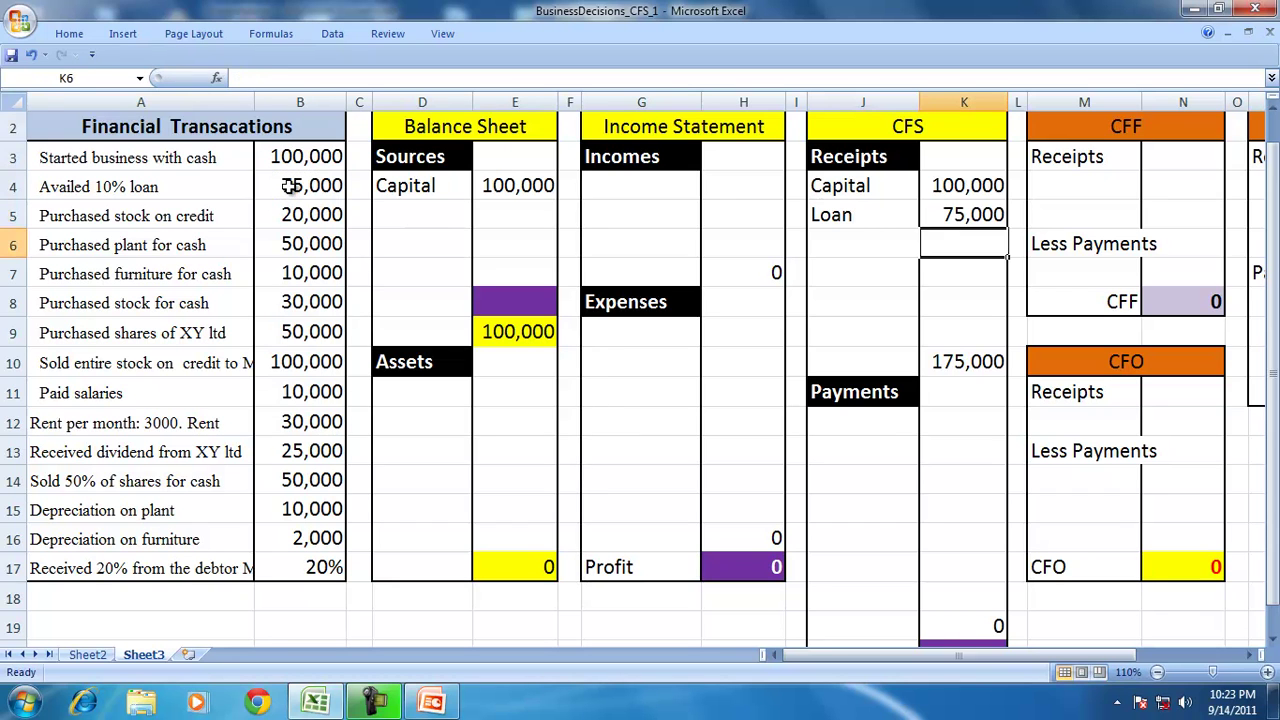
# Enter Loan under Sources in D5 of the Balance Sheet and link its amount in E5 to the CFS receipt in K5.
pyautogui.click(400, 212)
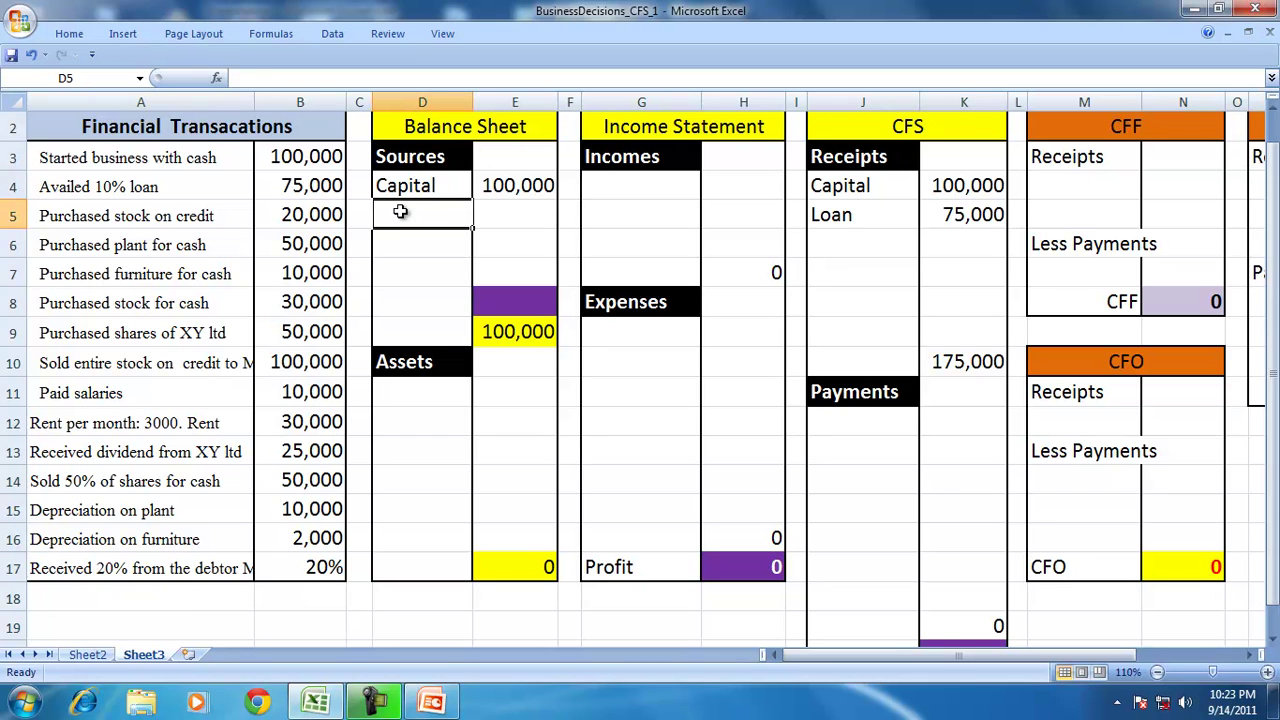
pyautogui.write('Loan')
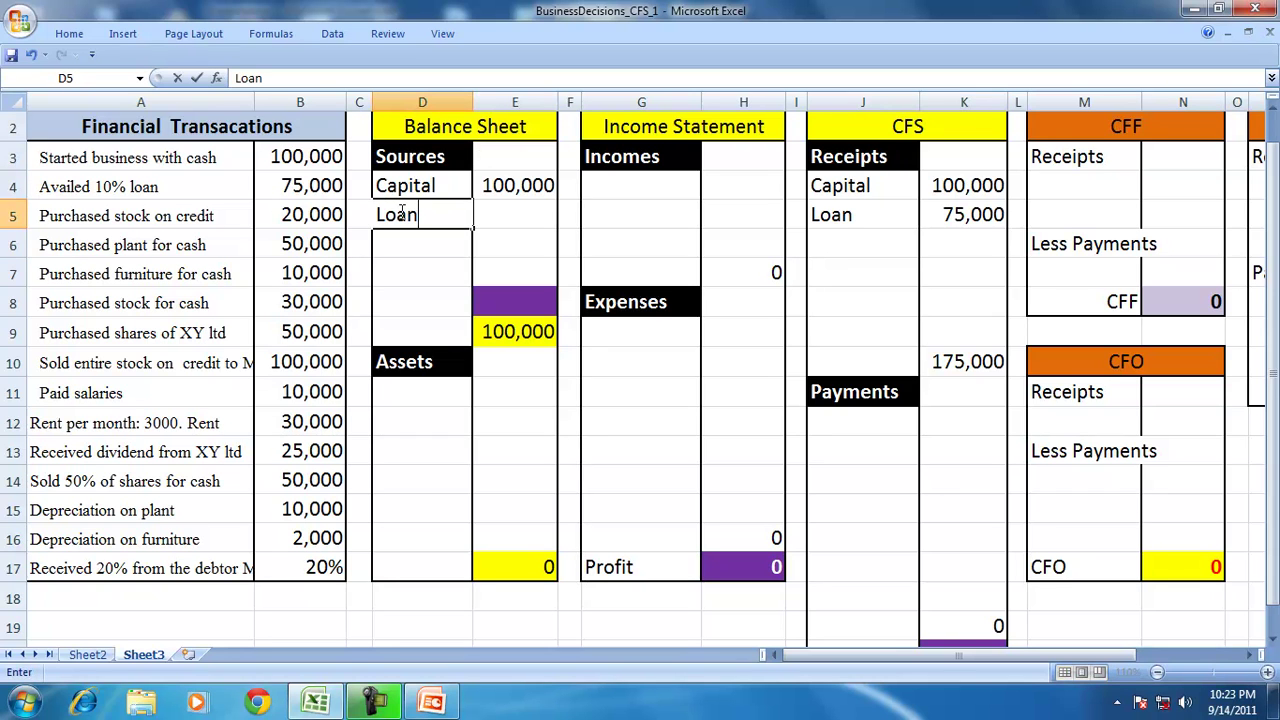
pyautogui.press('Tab')
pyautogui.write('=')
pyautogui.click(980, 220)
pyautogui.press('Return')
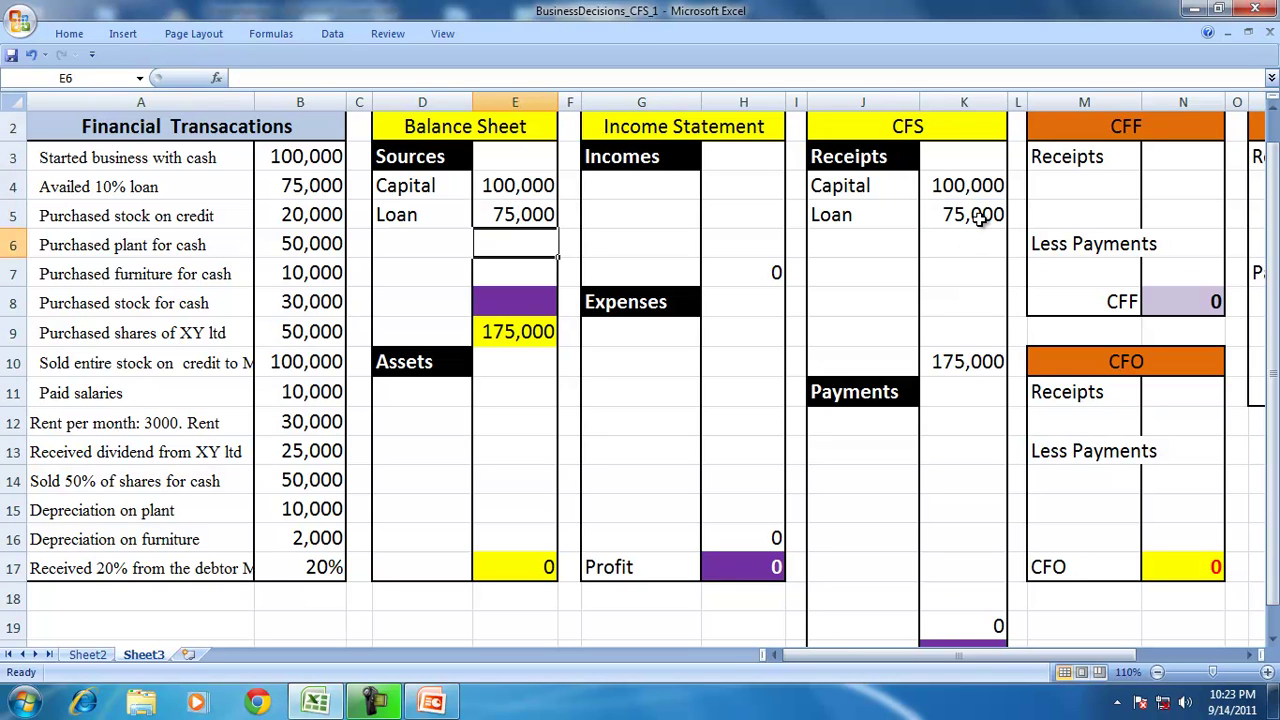
# Enter Stock under Assets in D11 and link its amount in E11 to the stock purchased on credit in B5.
pyautogui.click(118, 219)
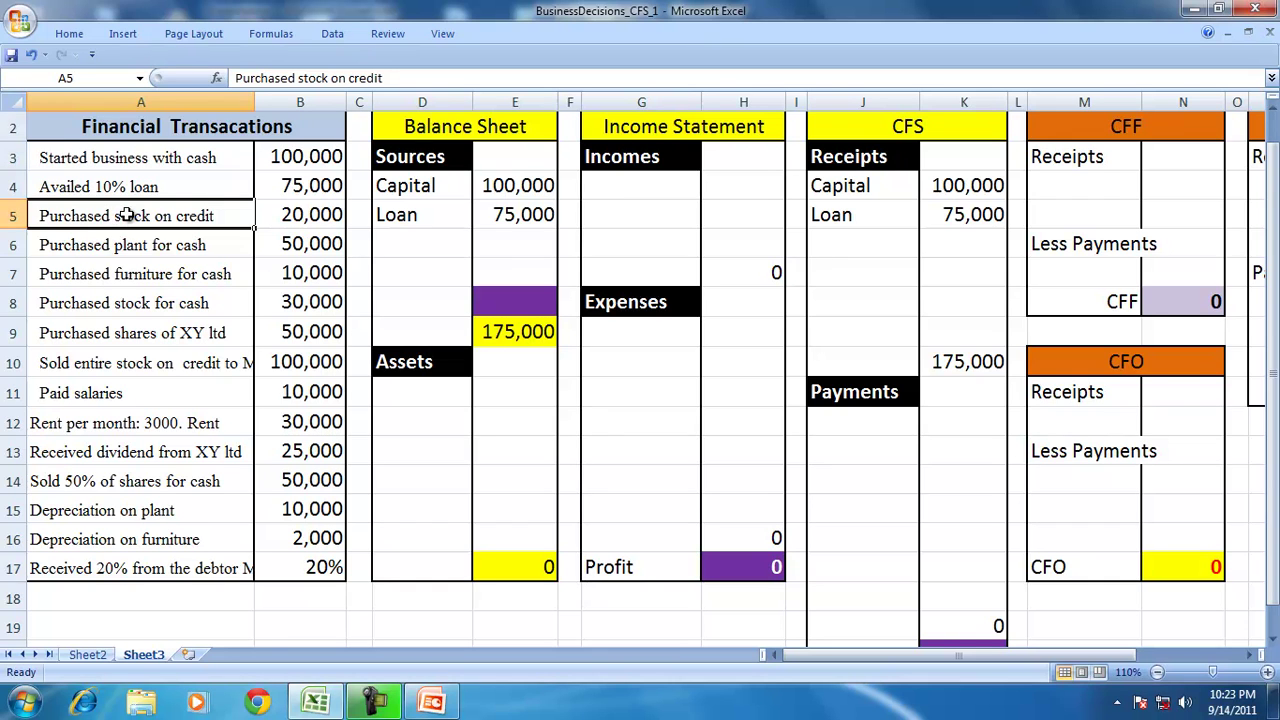
pyautogui.click(404, 392)
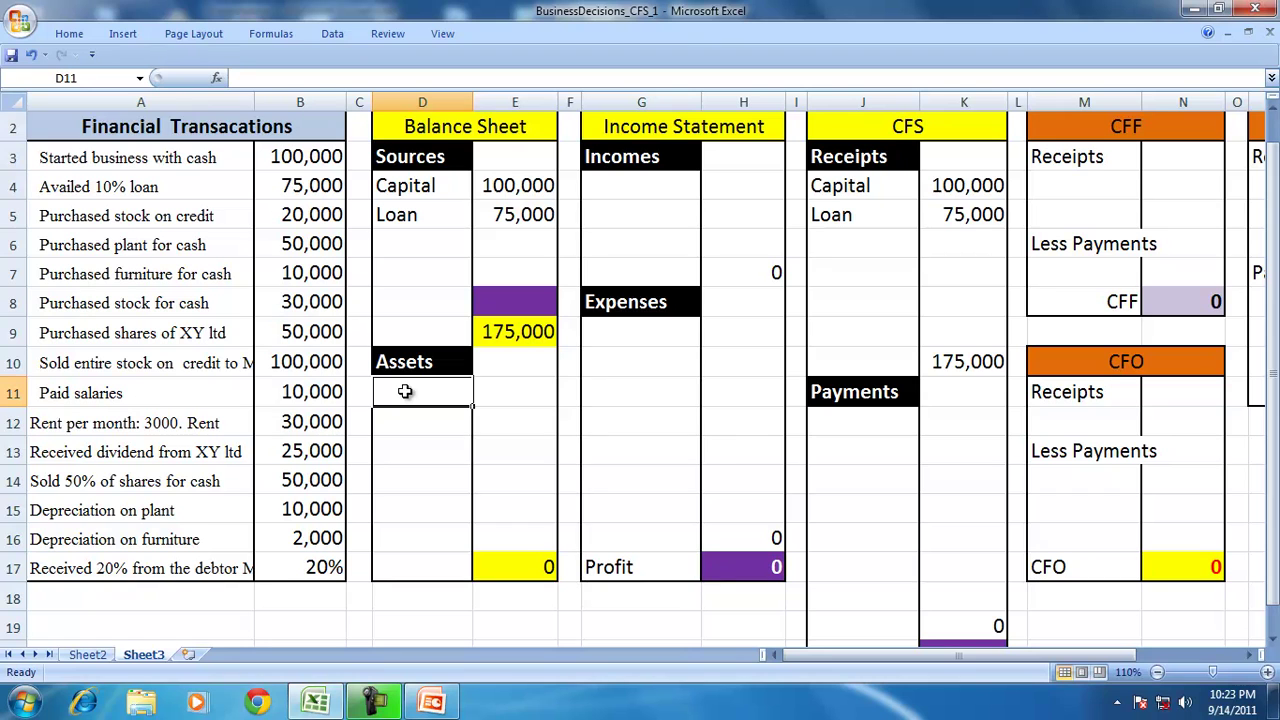
pyautogui.write('Stoc')
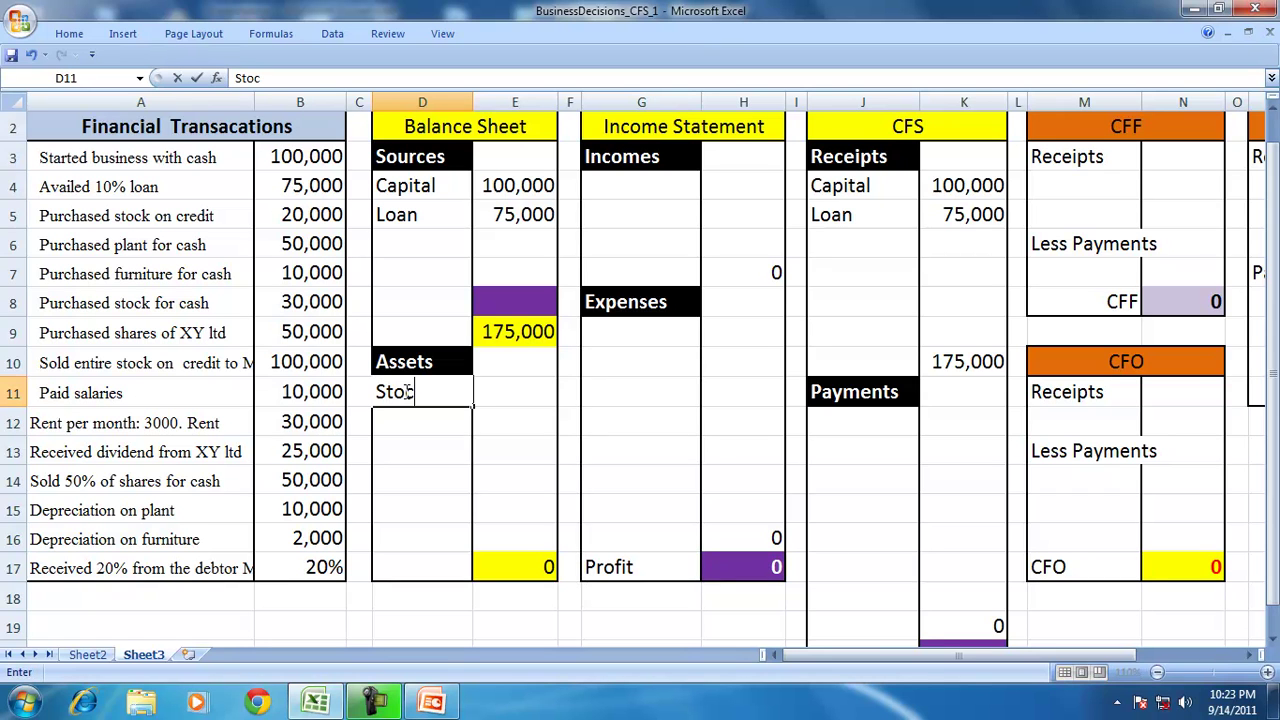
pyautogui.write('k')
pyautogui.press('Tab')
pyautogui.write('=')
pyautogui.click(300, 215)
pyautogui.press('Return')
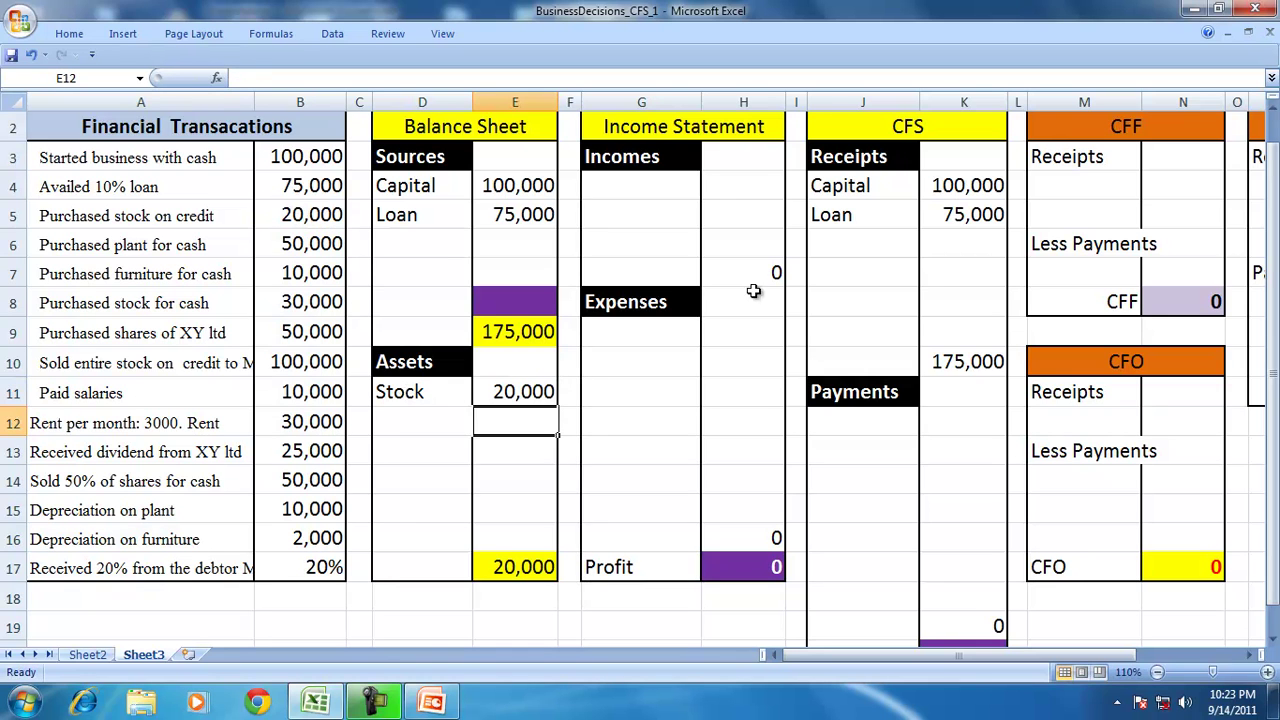
# Enter Creditors under Sources in D6 and link its amount in E6 to the stock purchased on credit in B5.
pyautogui.moveTo(851, 425); pyautogui.dragTo(851, 604)
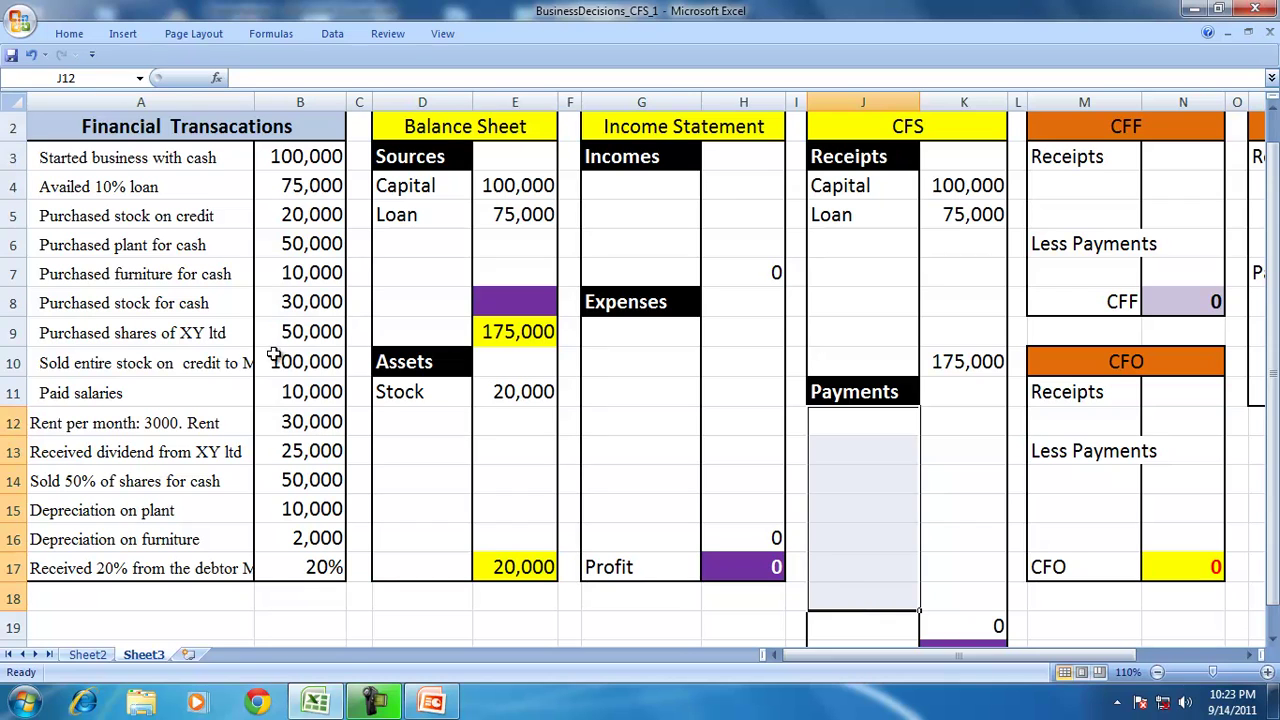
pyautogui.click(500, 398)
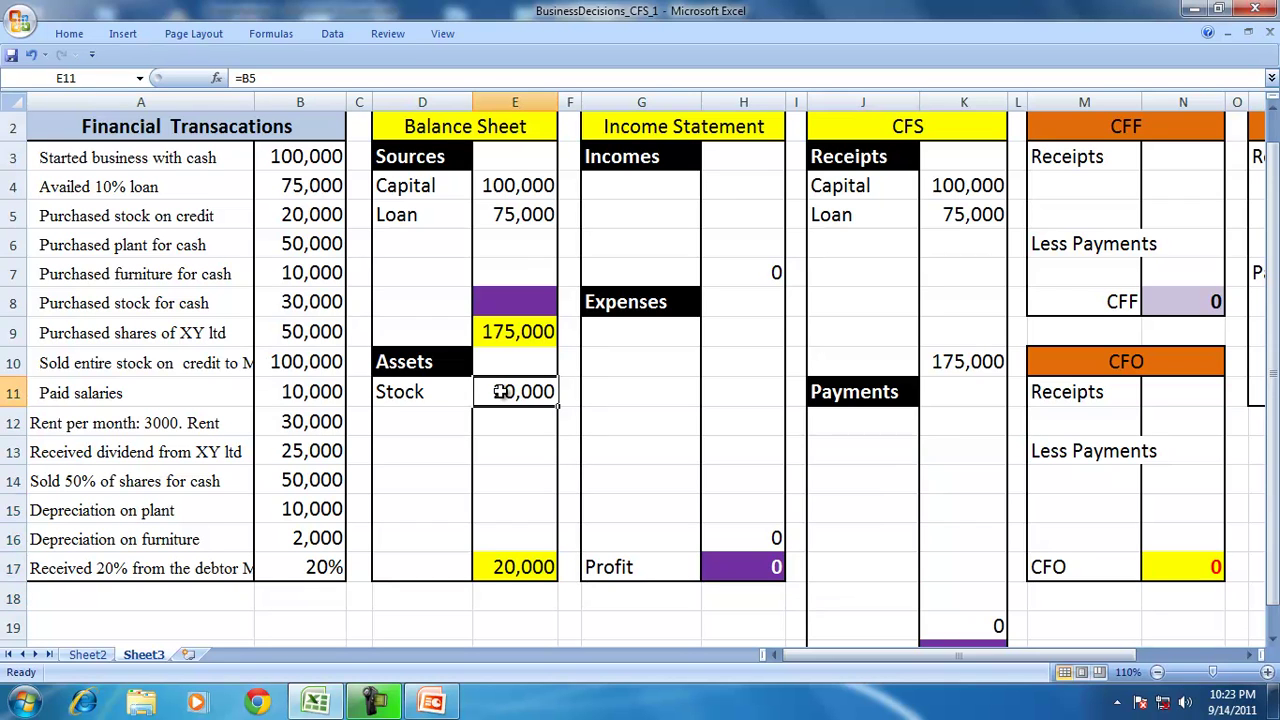
pyautogui.click(866, 427)
pyautogui.click(392, 237)
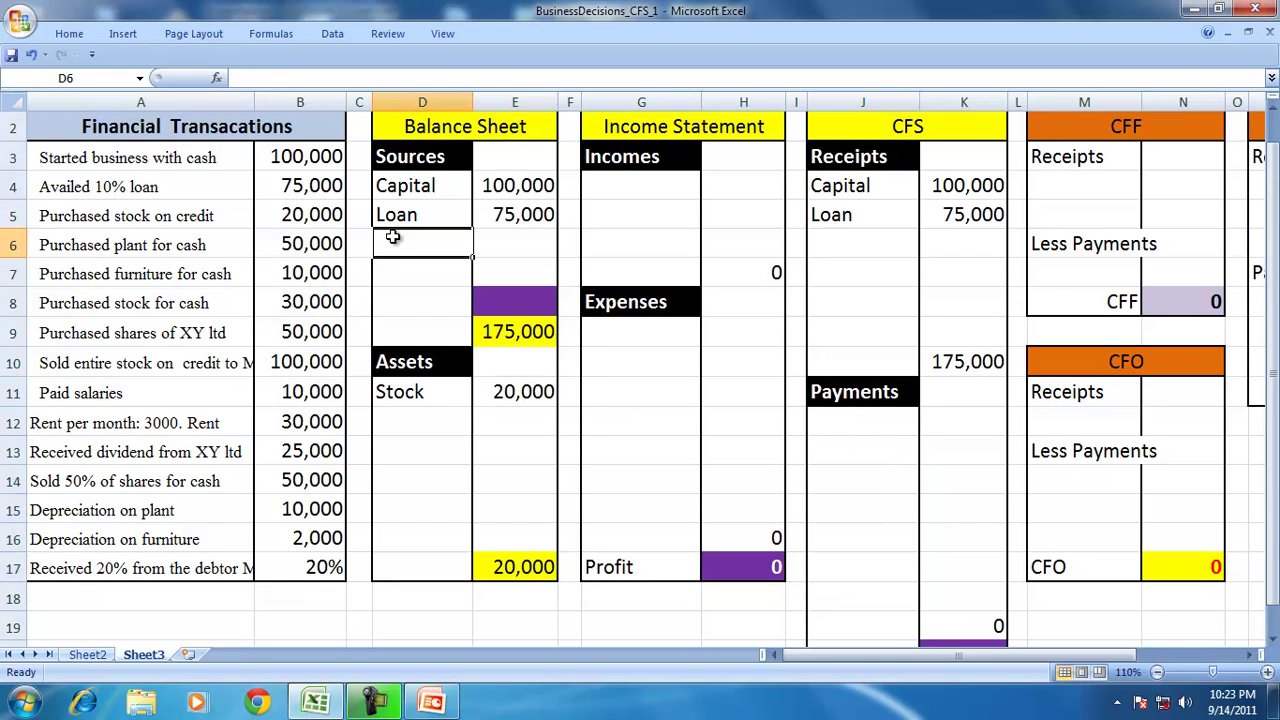
pyautogui.write('Cre')
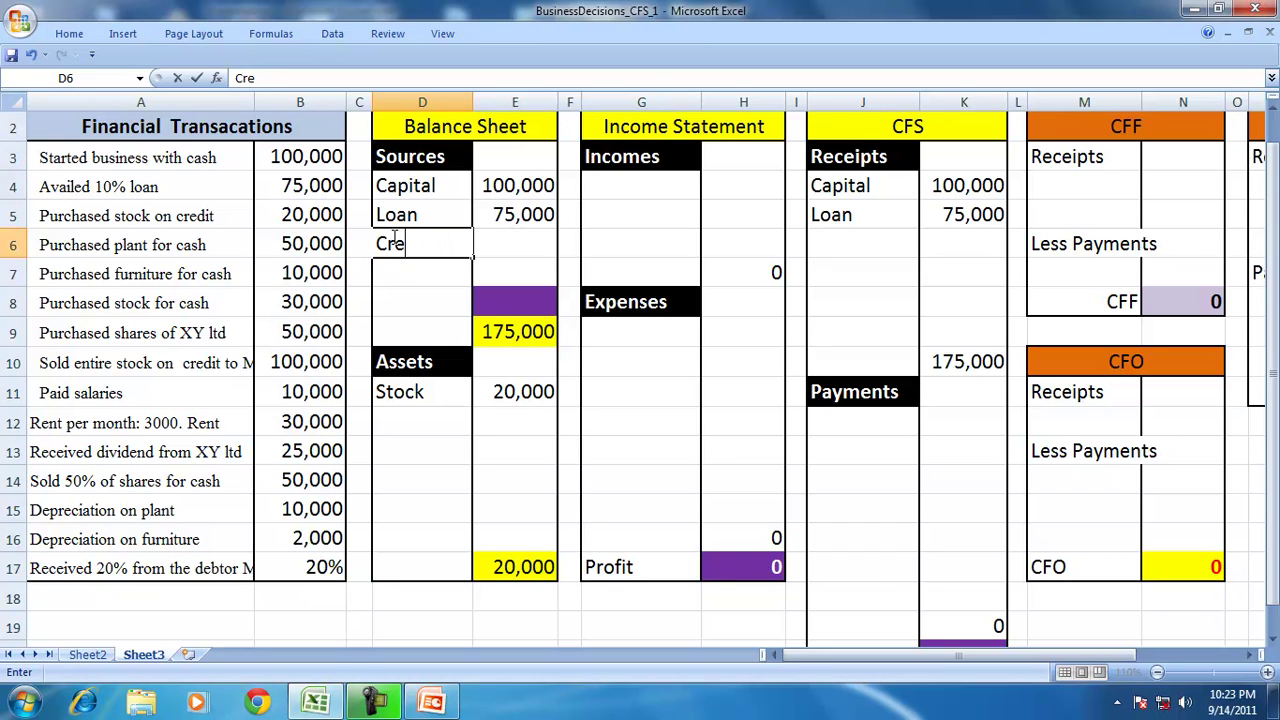
pyautogui.write('aditors')
pyautogui.press('Tab')
pyautogui.write('=')
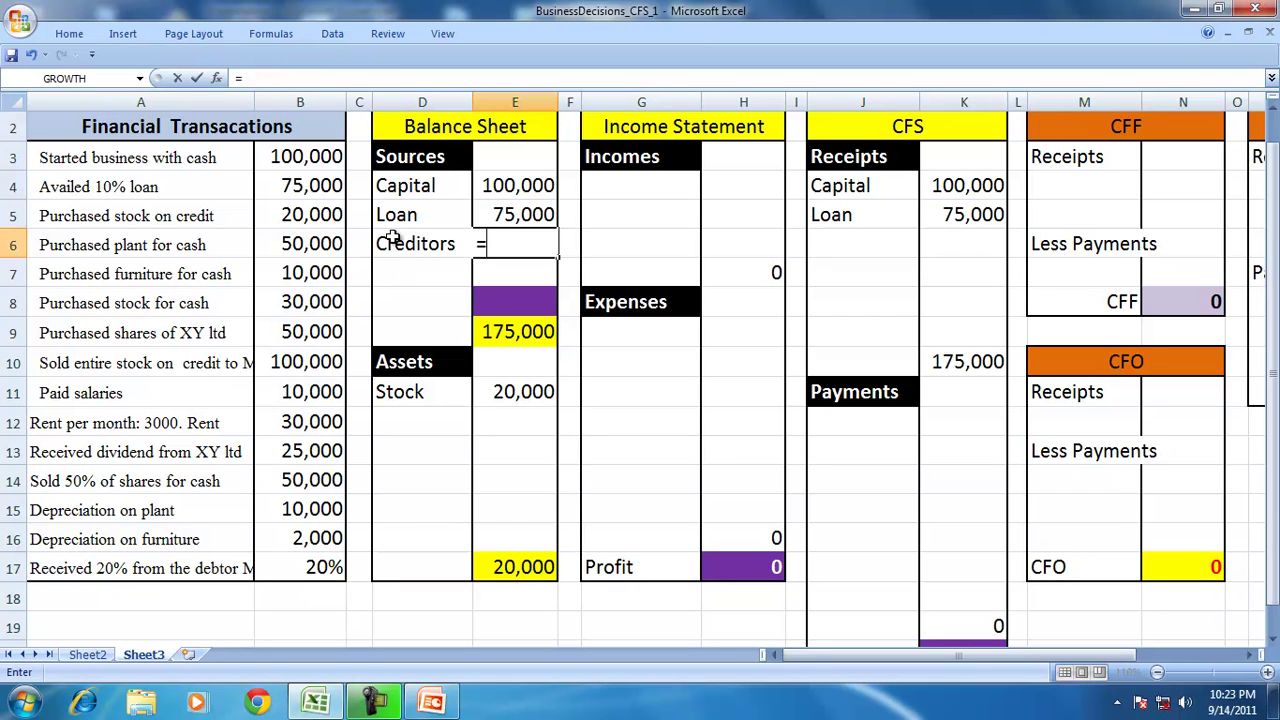
pyautogui.click(302, 215)
pyautogui.press('Return')
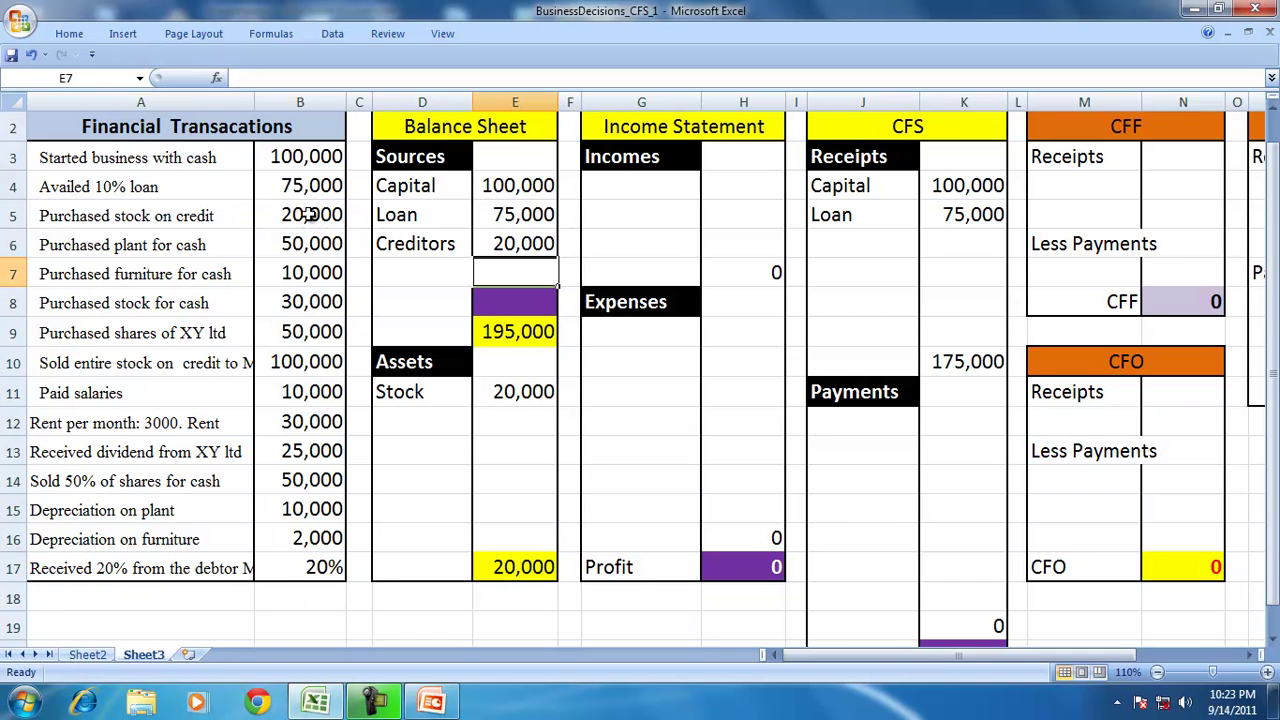
# Relink the Stock amount in E11 to the Creditors amount in E6.
pyautogui.click(485, 390)
pyautogui.write('=')
pyautogui.press('Up')
pyautogui.press('Up')
pyautogui.press('Up')
pyautogui.press('Up')
pyautogui.press('Up')
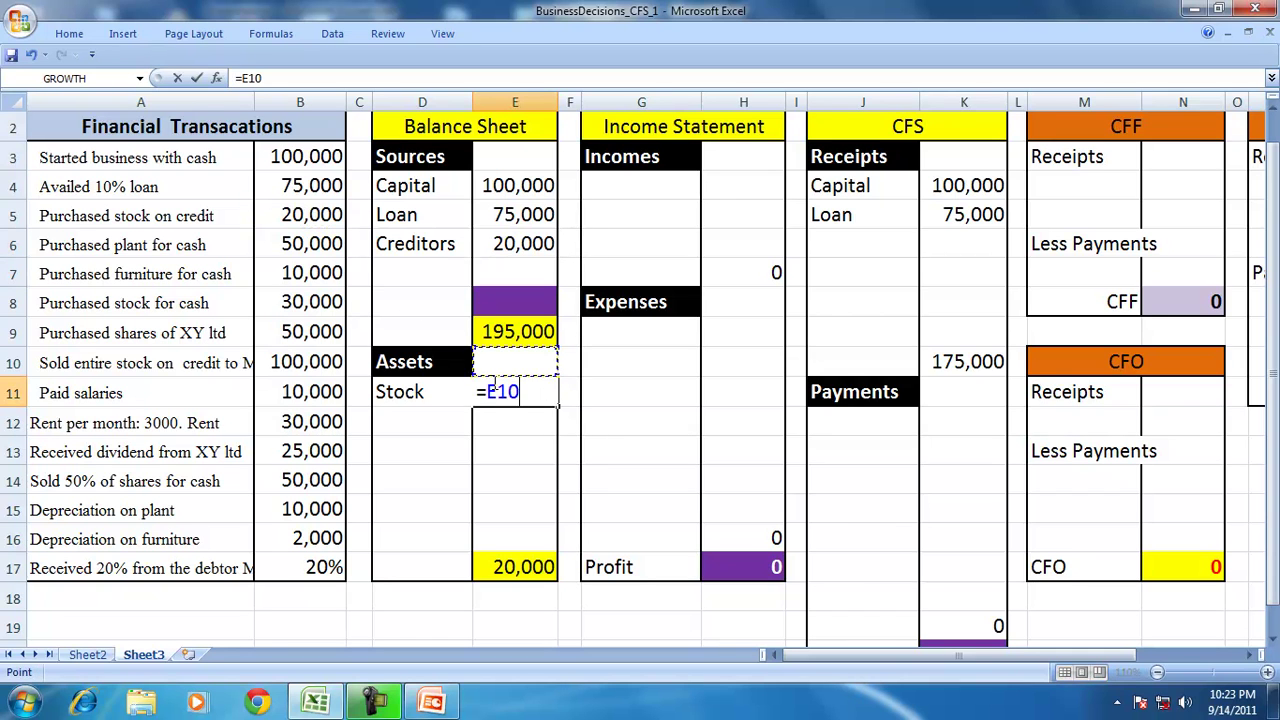
pyautogui.press('Return')
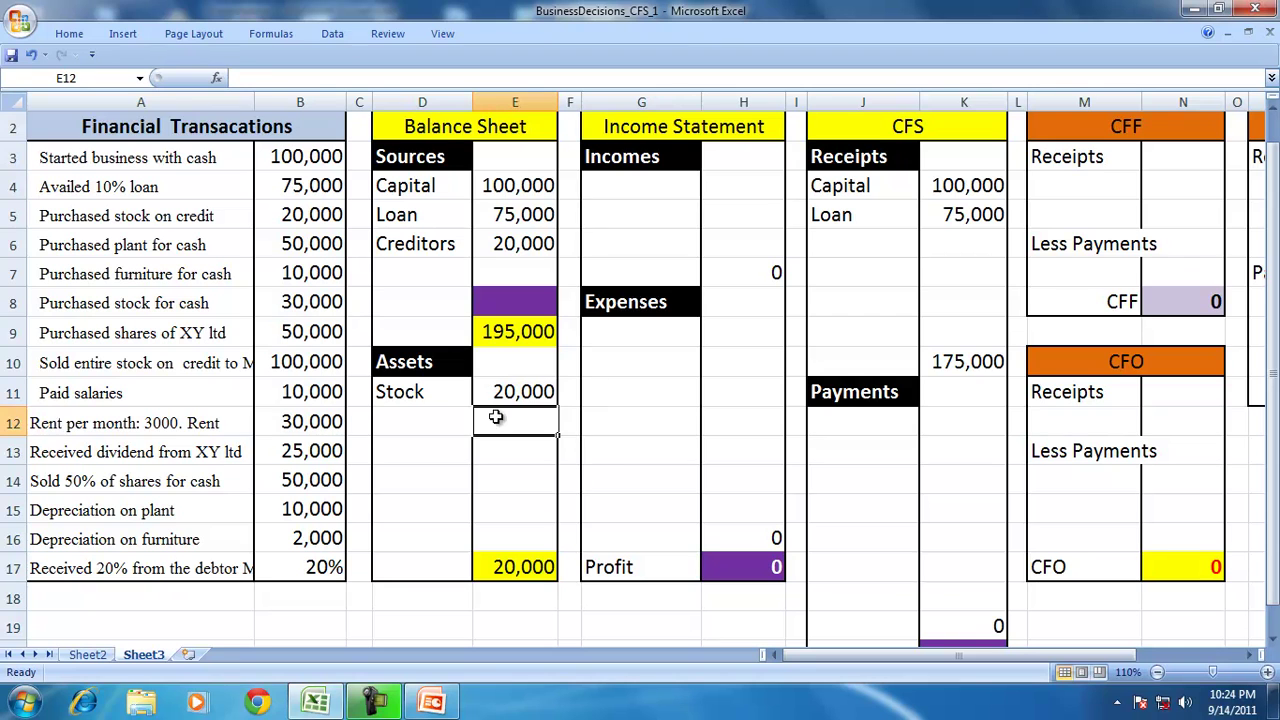
pyautogui.click(533, 244)
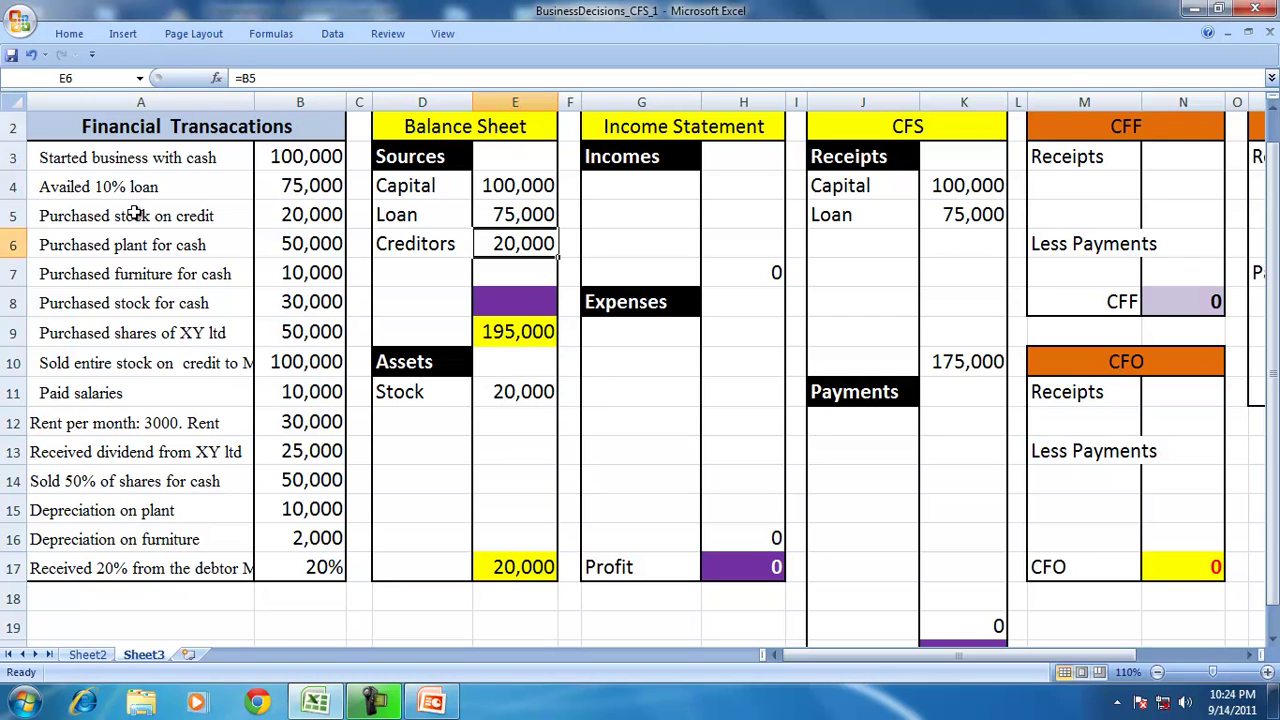
# Enter Plant under Payments in J12 of the CFS and link its amount in K12 to the plant purchased for cash in B6.
pyautogui.click(117, 250)
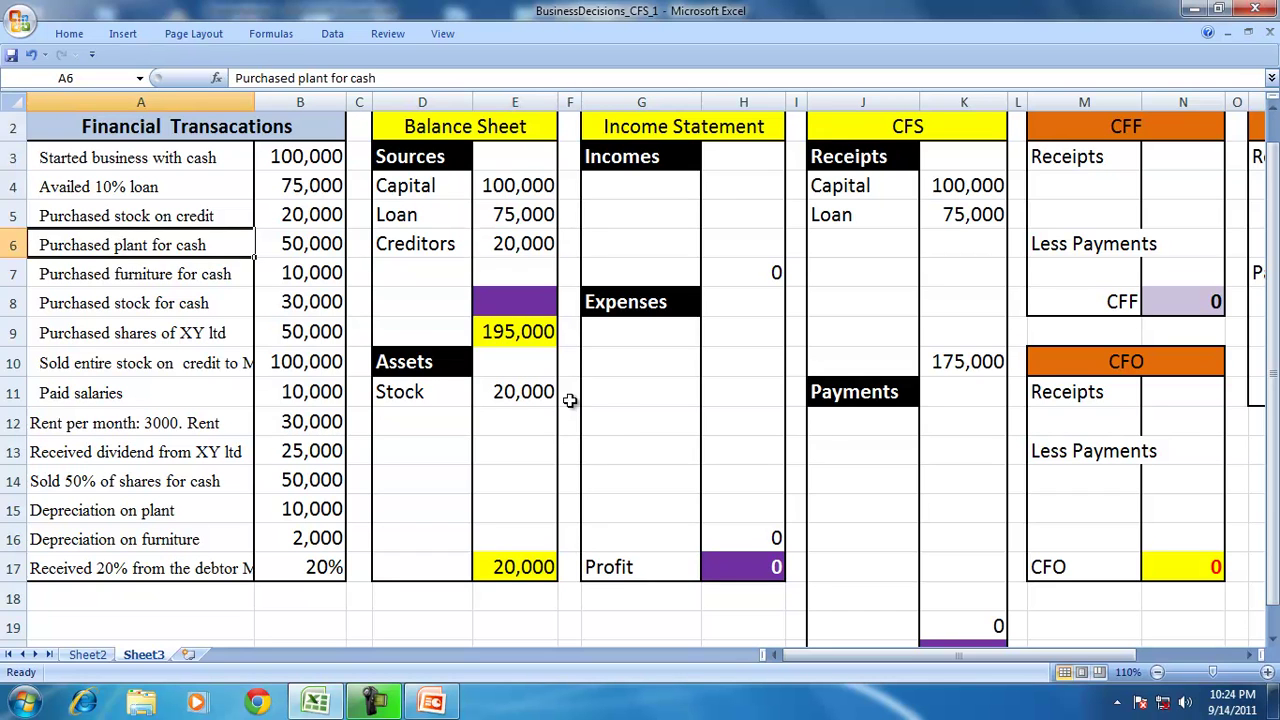
pyautogui.click(829, 426)
pyautogui.write('Pai')
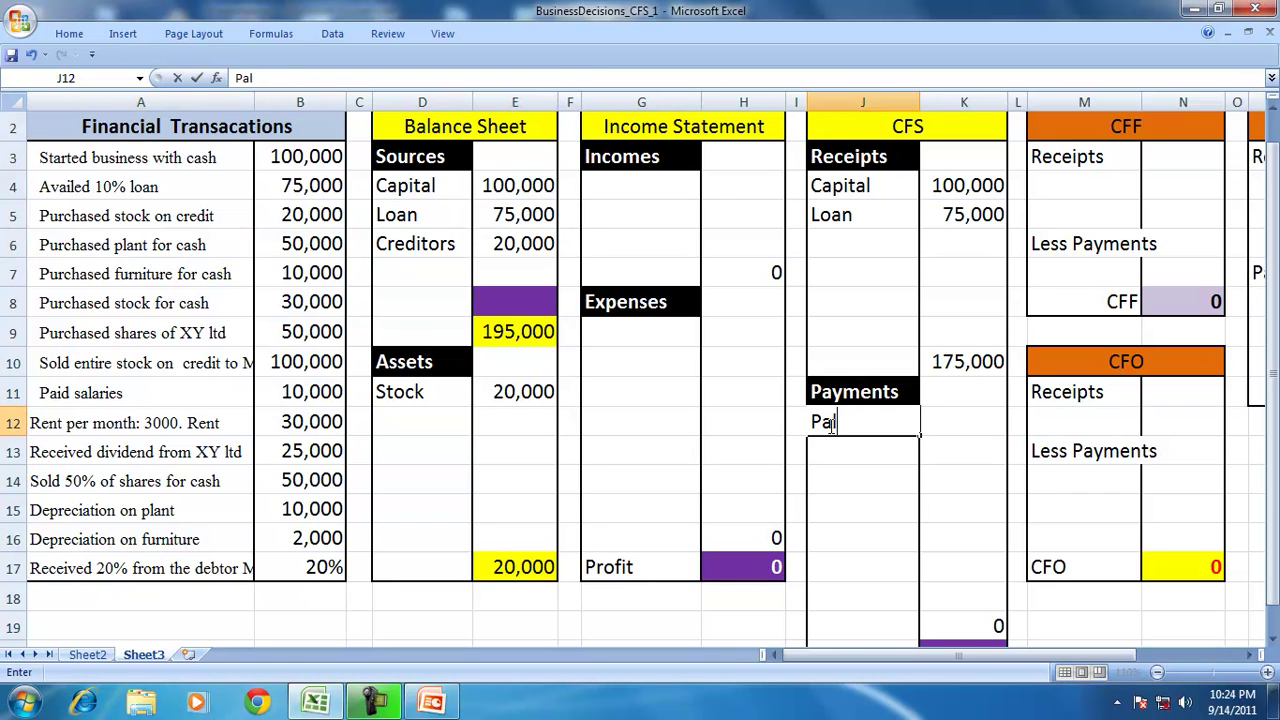
pyautogui.press('BackSpace')
pyautogui.press('BackSpace')
pyautogui.write('lant')
pyautogui.press('Tab')
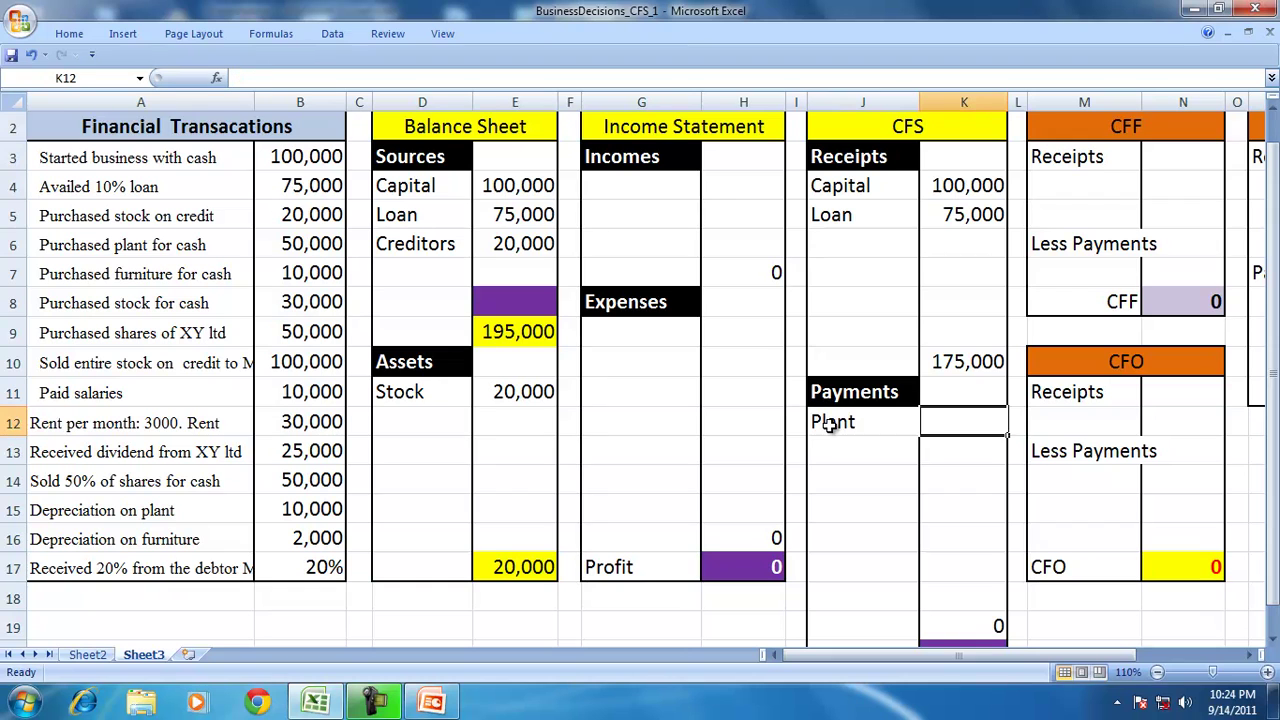
pyautogui.write('=')
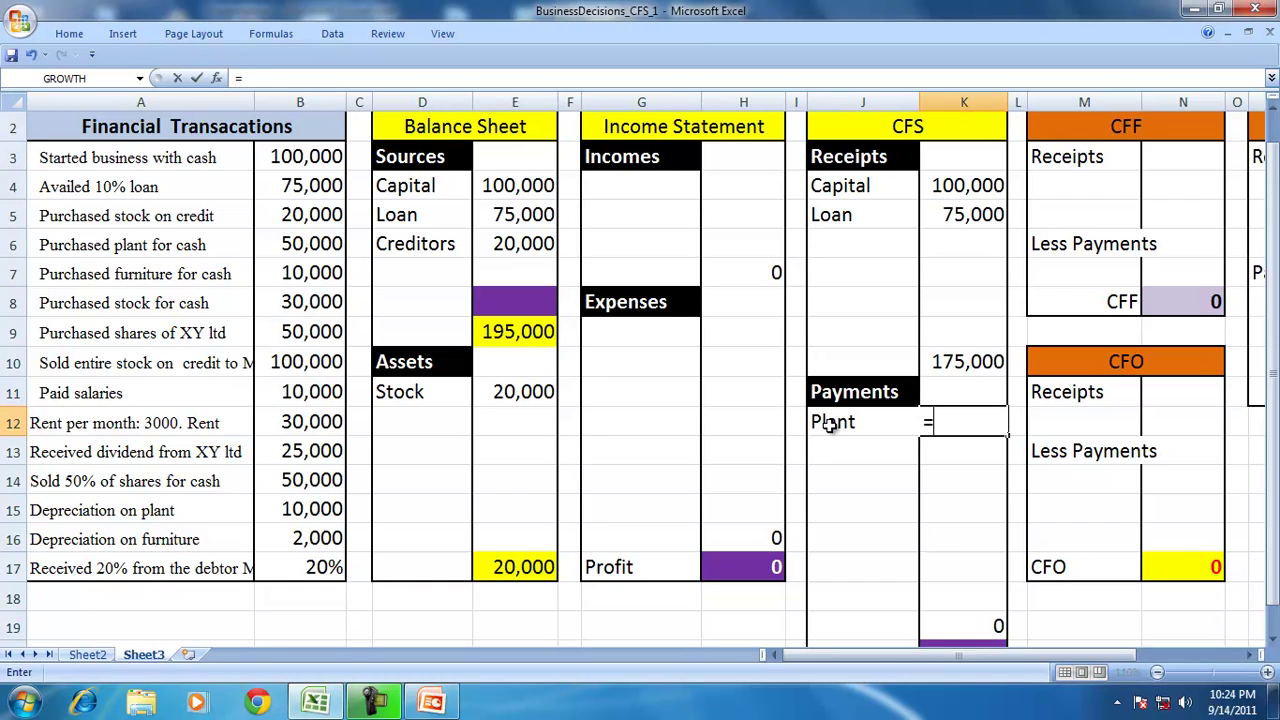
pyautogui.click(316, 243)
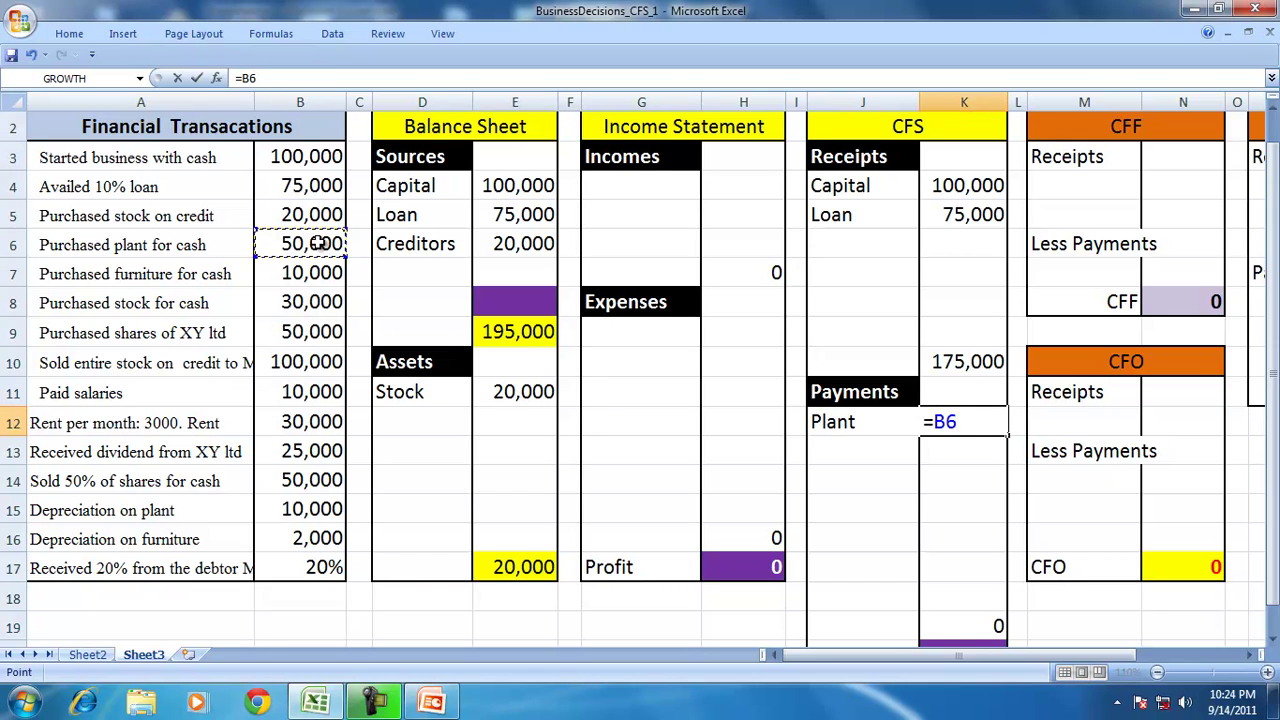
pyautogui.press('Return')
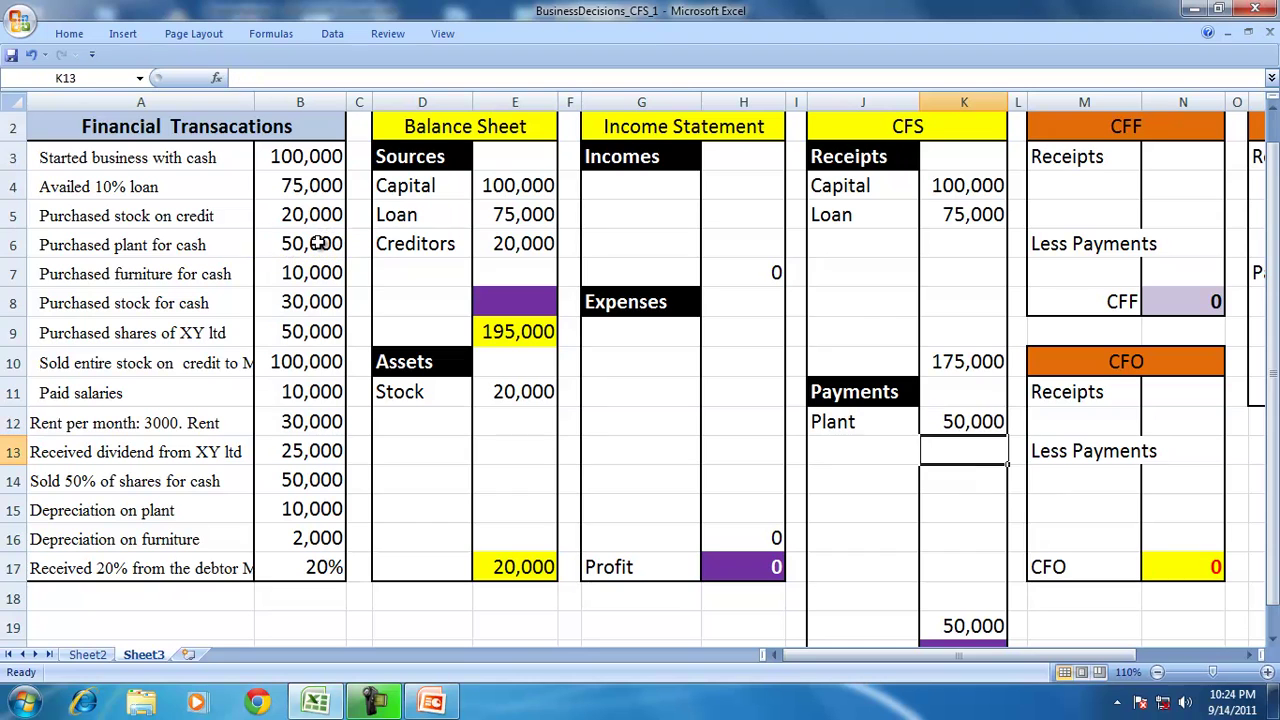
# Enter Plant under Assets in D12 of the Balance Sheet and link its amount in E12 to the CFS payment in K12.
pyautogui.click(432, 416)
pyautogui.write('Plant')
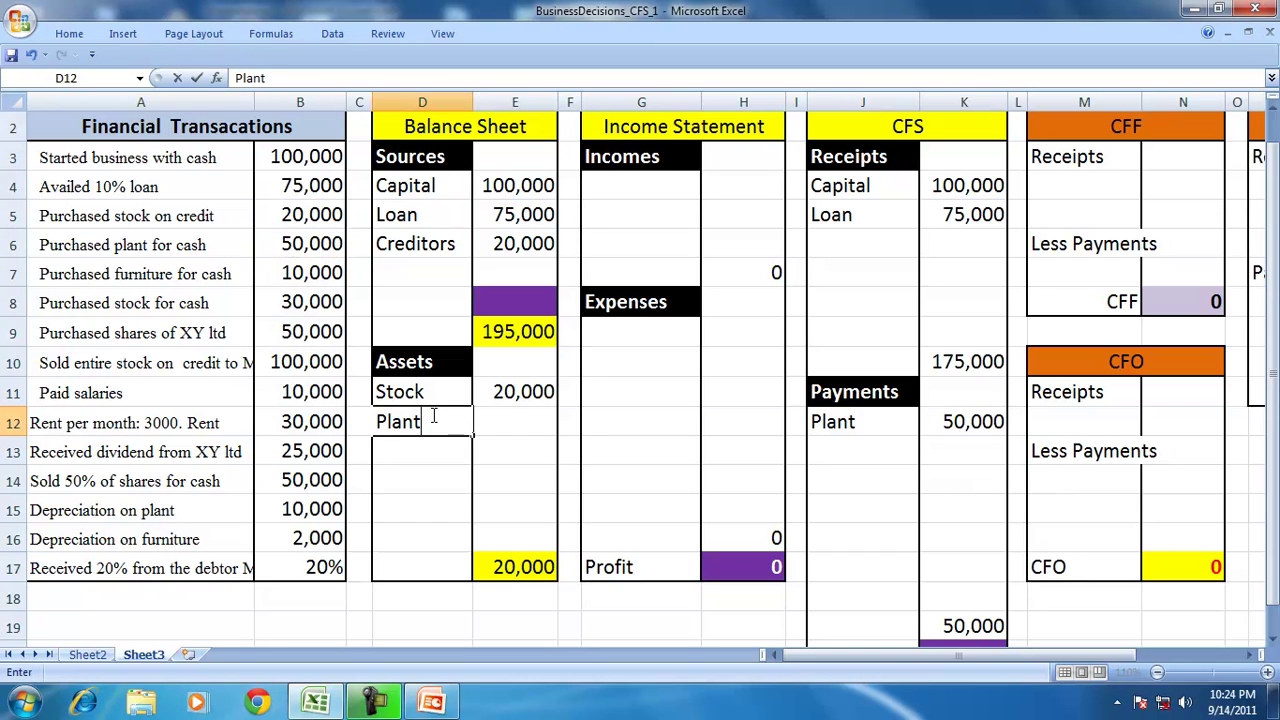
pyautogui.press('Tab')
pyautogui.write('=')
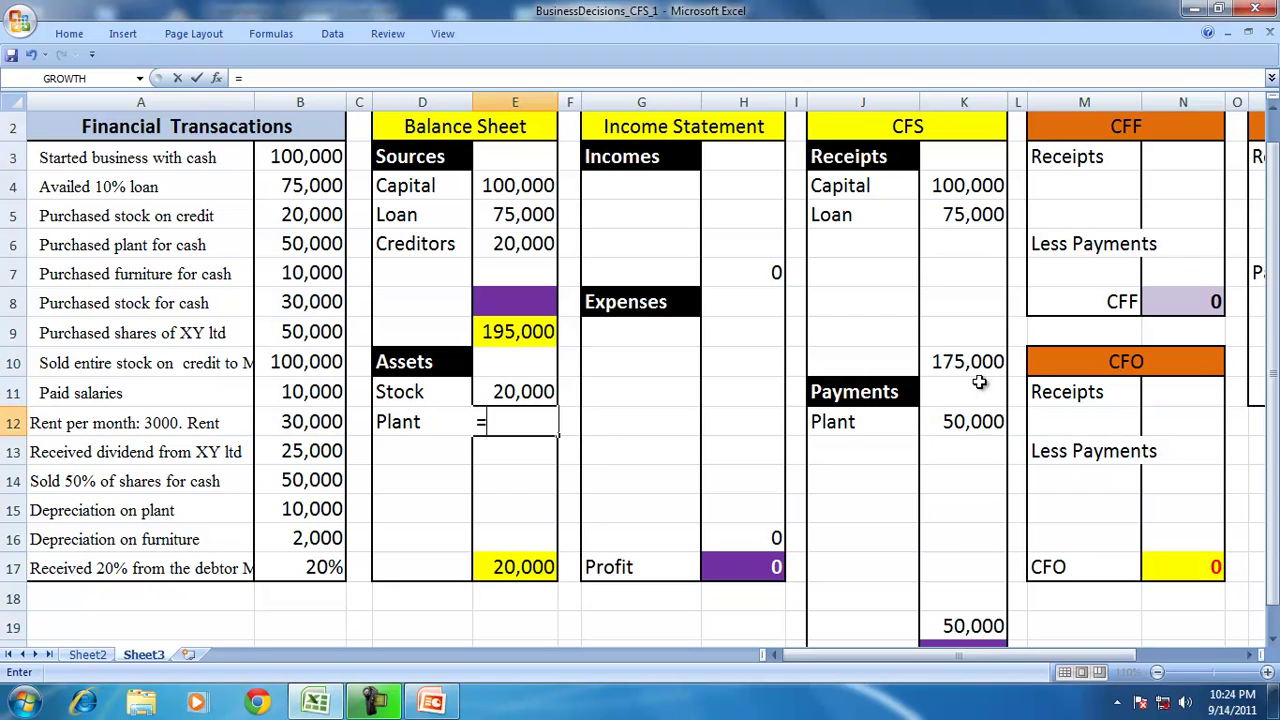
pyautogui.click(970, 421)
pyautogui.press('Return')
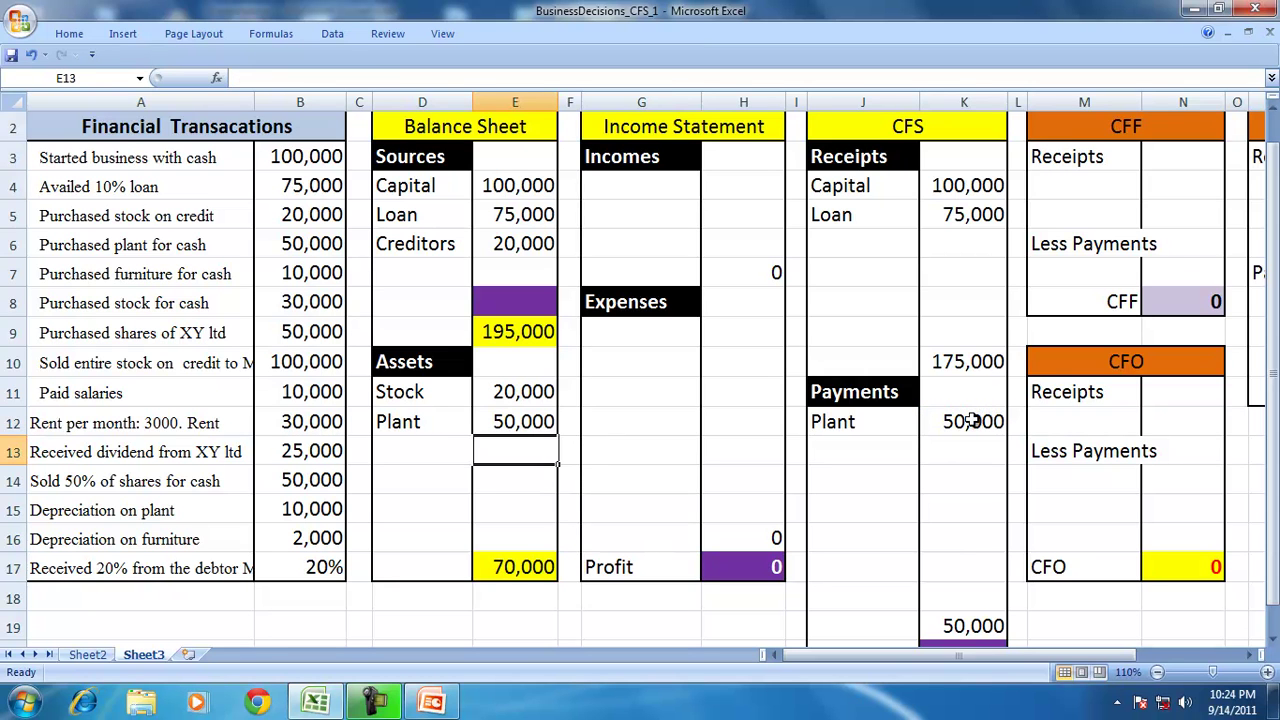
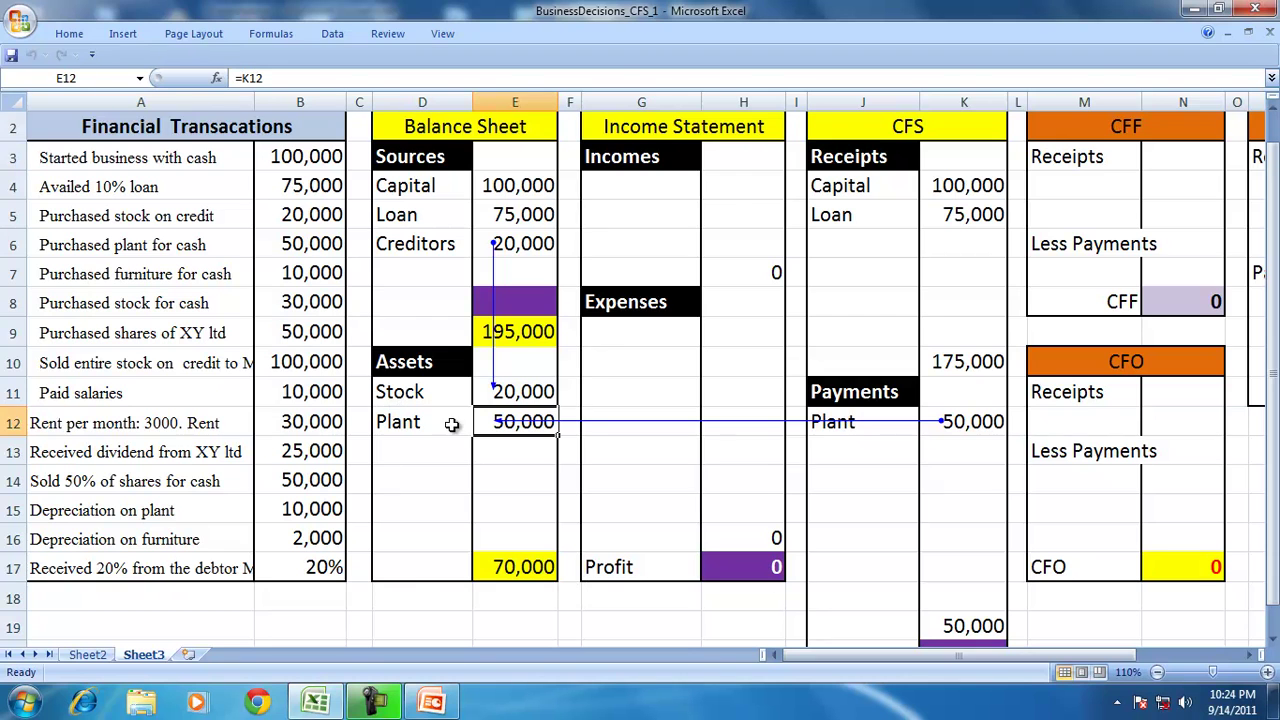
# Switch to the PowerPoint presentation and add a new title-and-content slide titled "Acquisition of Asset".
pyautogui.click(431, 702)
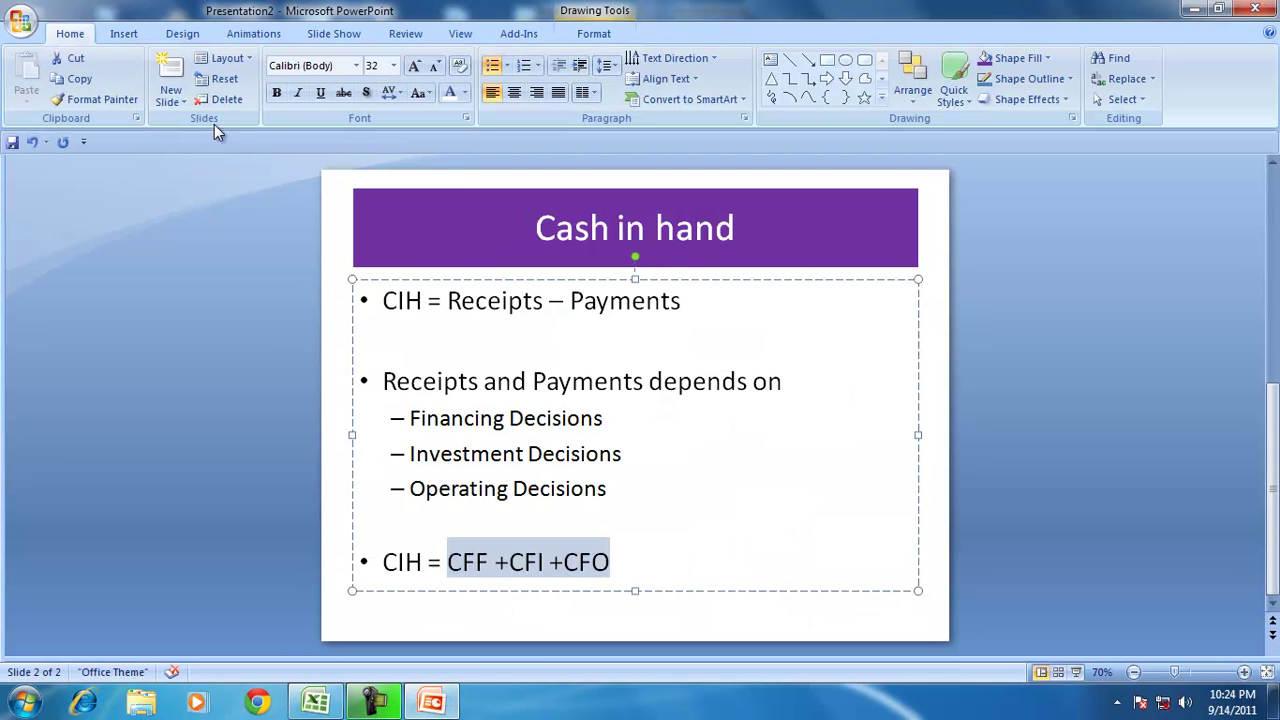
pyautogui.click(170, 101)
pyautogui.click(305, 178)
pyautogui.click(517, 215)
pyautogui.write('Acquisition of Asset')
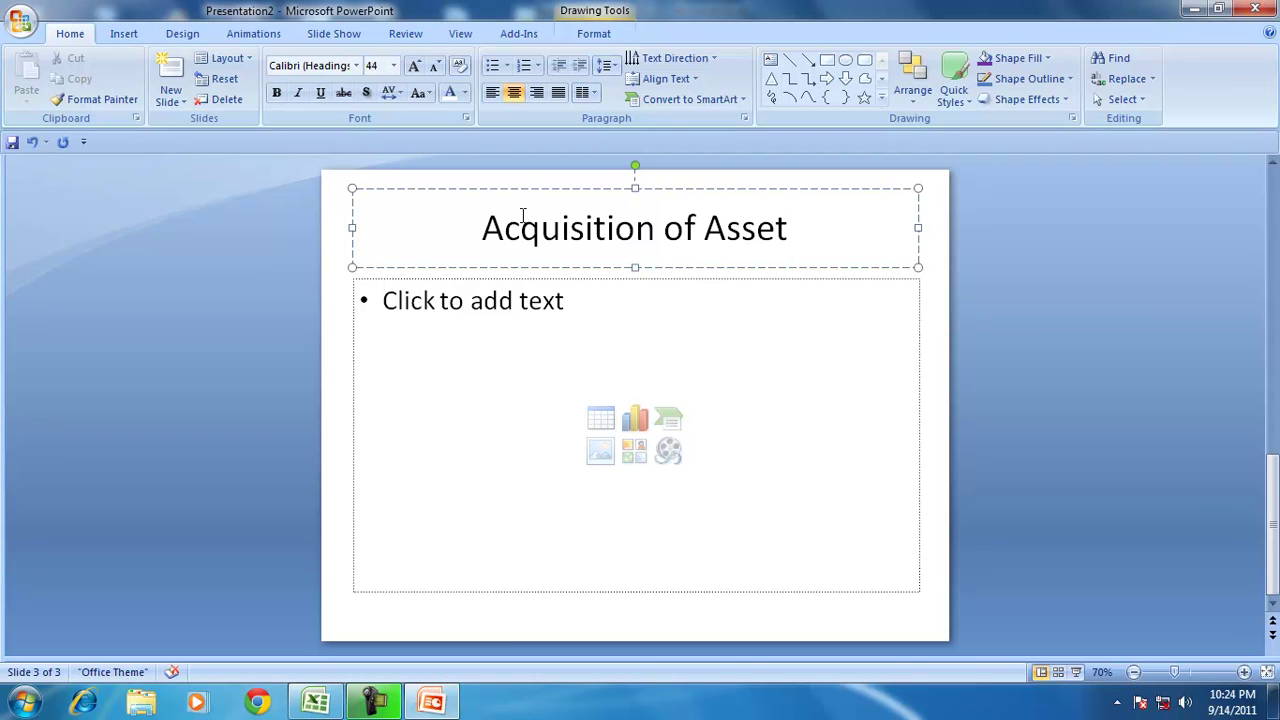
# Write the bullet "Will result in one of the following effects:" in the new slide's body.
pyautogui.click(434, 325)
pyautogui.write('will result')
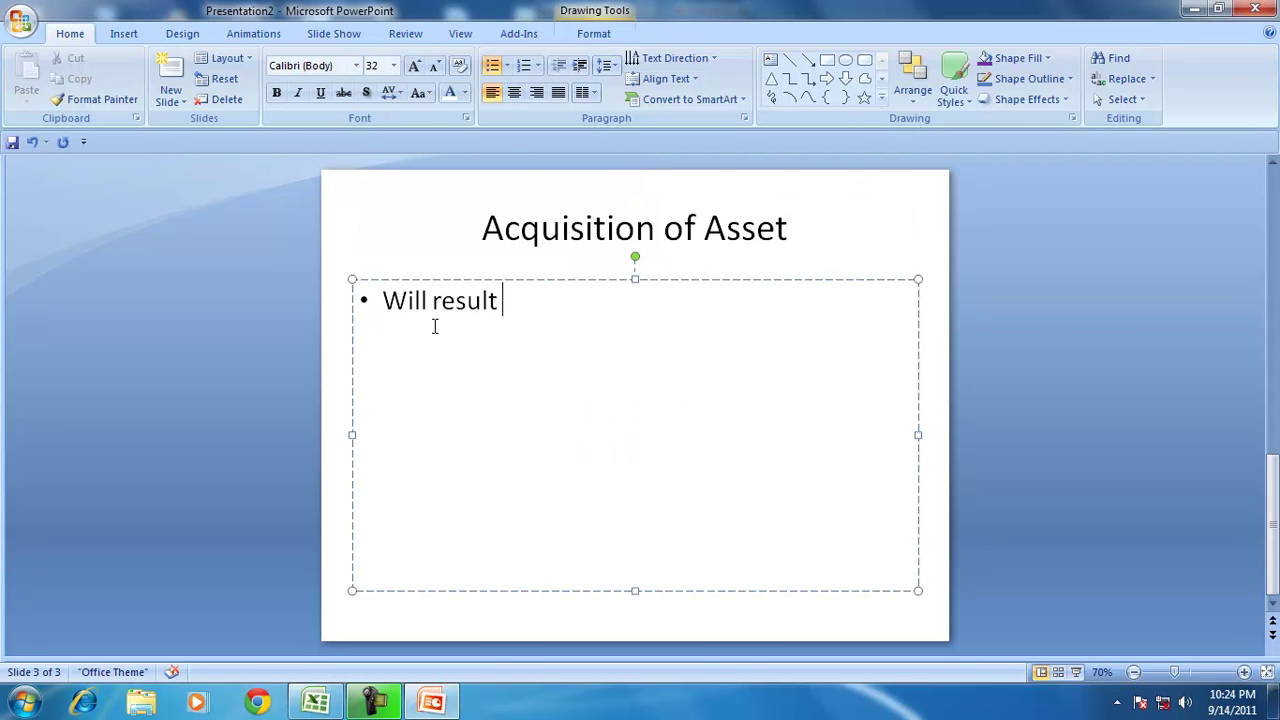
pyautogui.write(' in one of the following')
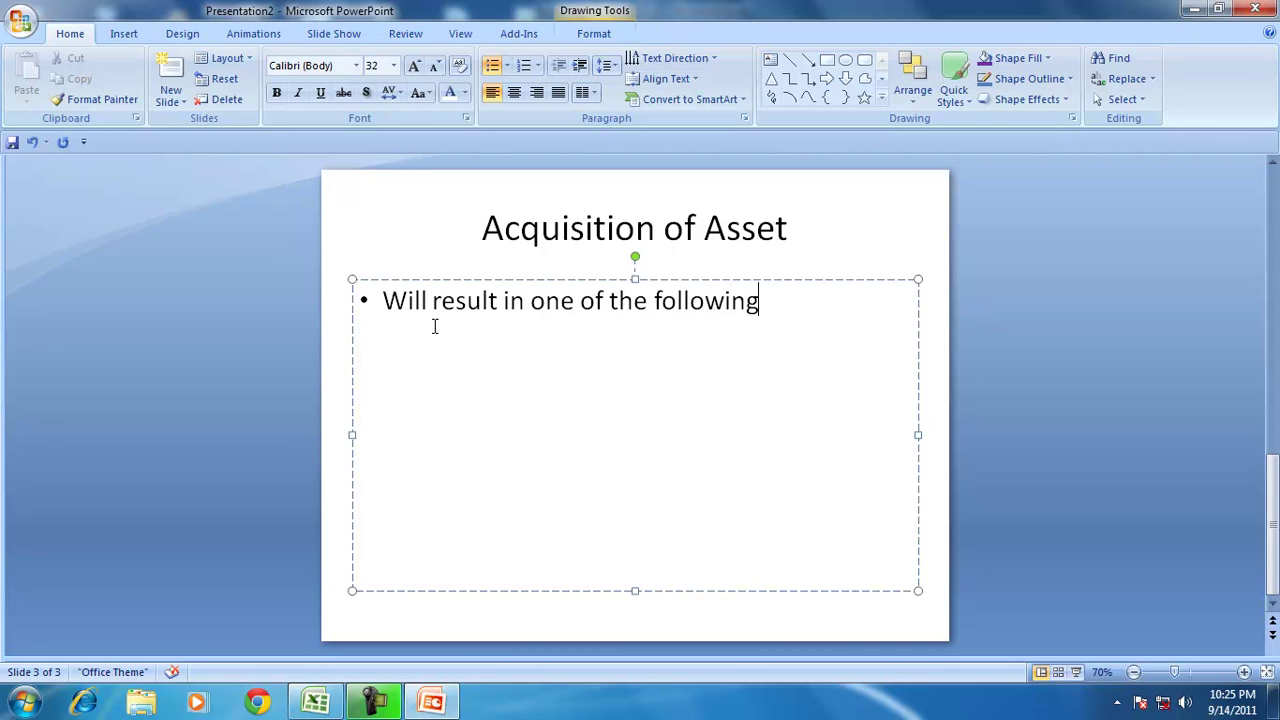
pyautogui.write(' effects:')
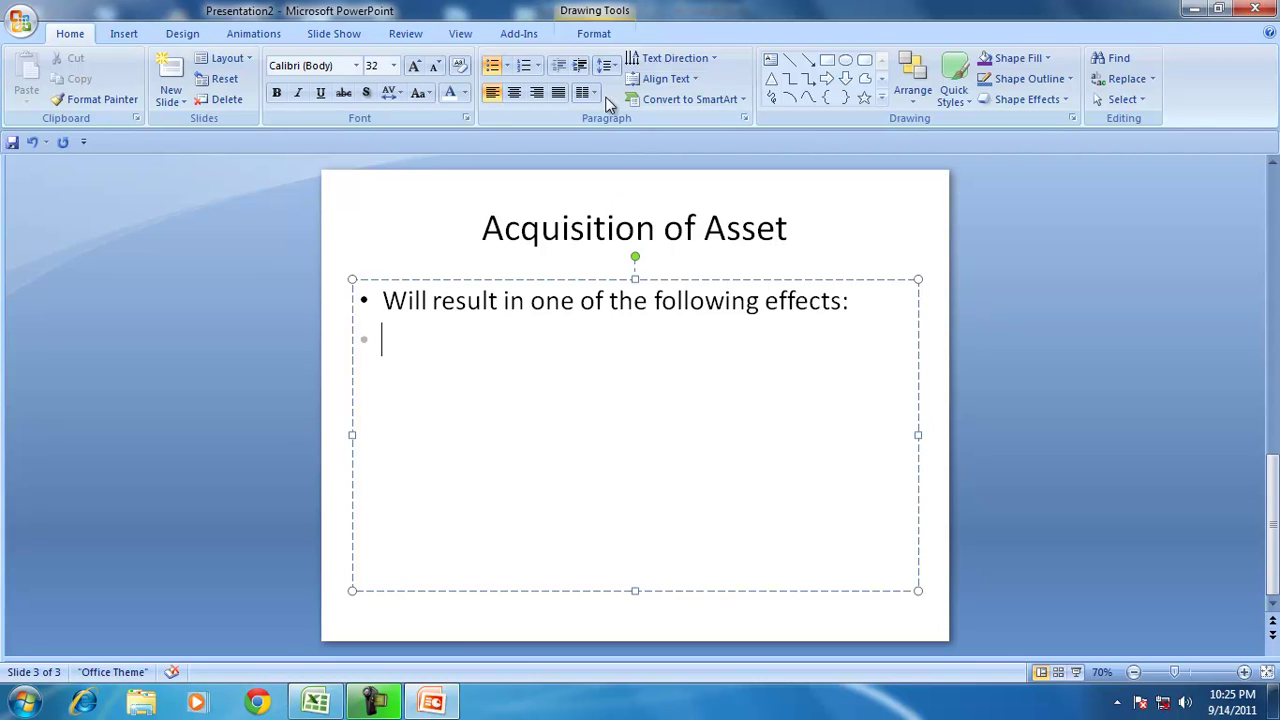
# Add the indented sub-bullets "Reduction of cash", "Creation of liability" and "Increase in capital" below the first bullet.
pyautogui.click(581, 67)
pyautogui.write('re')
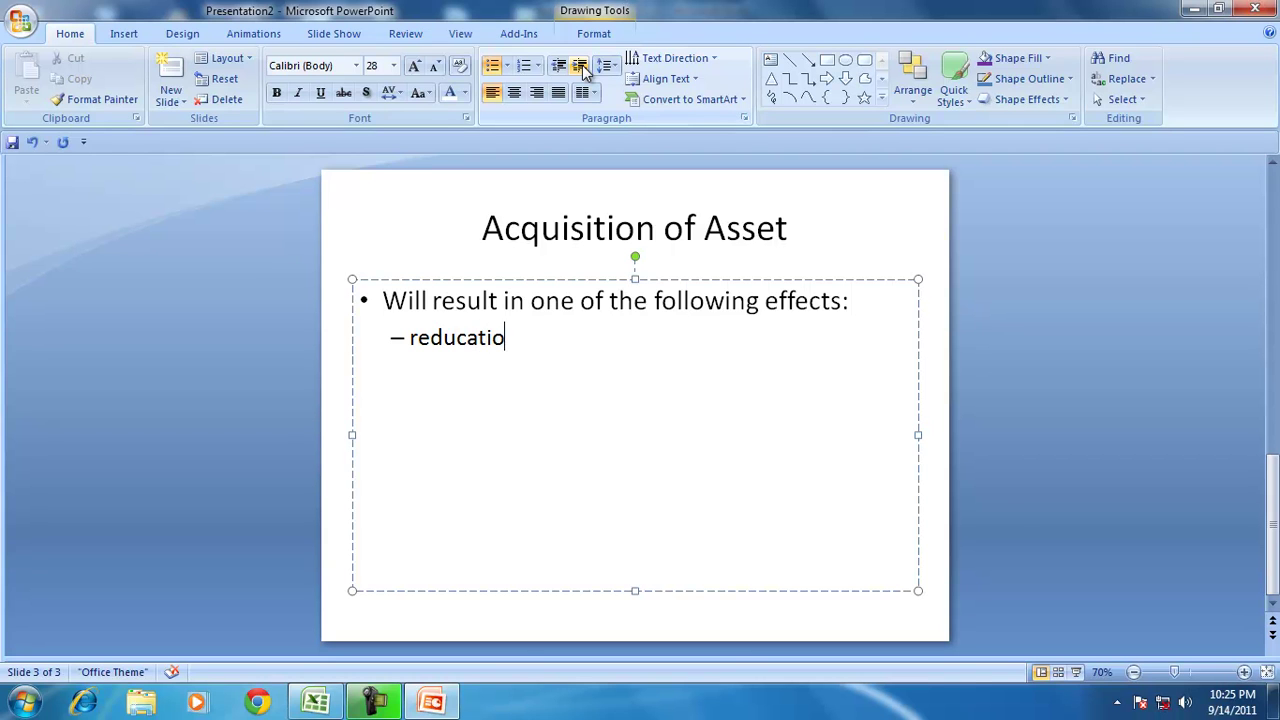
pyautogui.write('duction of ca')
pyautogui.write('Creation of liability')
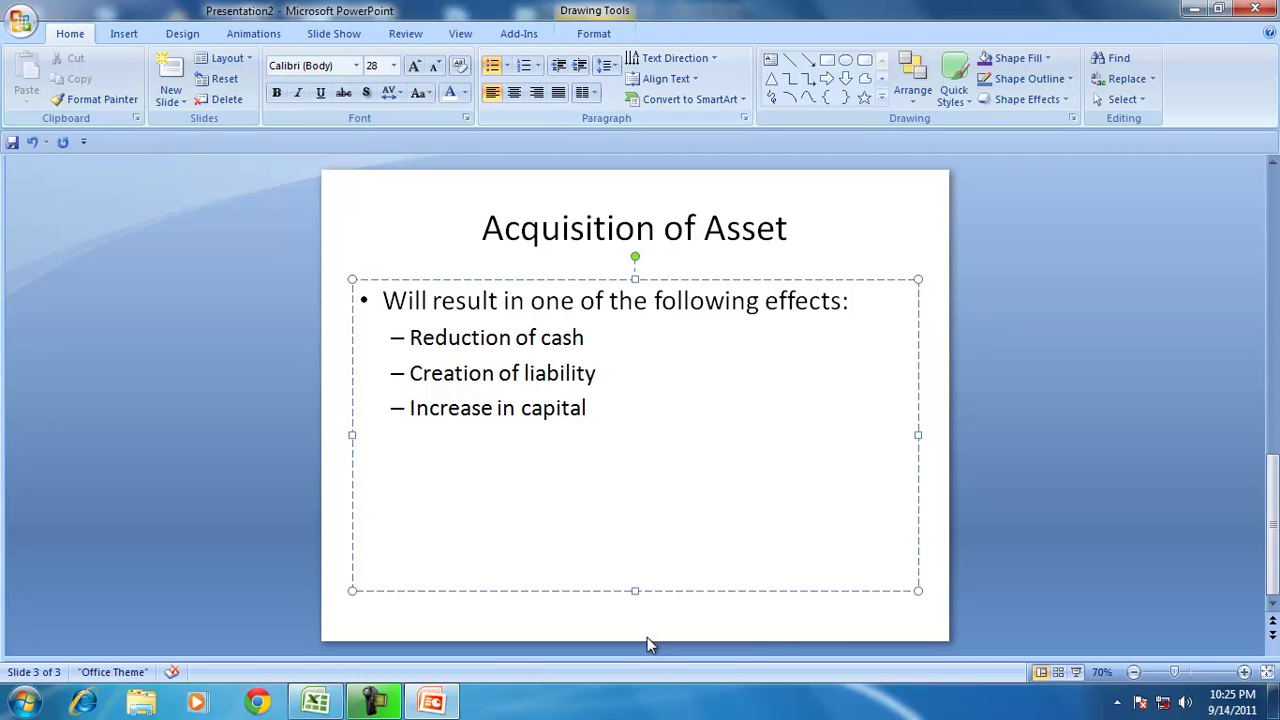
# Switch back to the Excel workbook and trace the precedents of the Stock amount in E11.
pyautogui.click(316, 702)
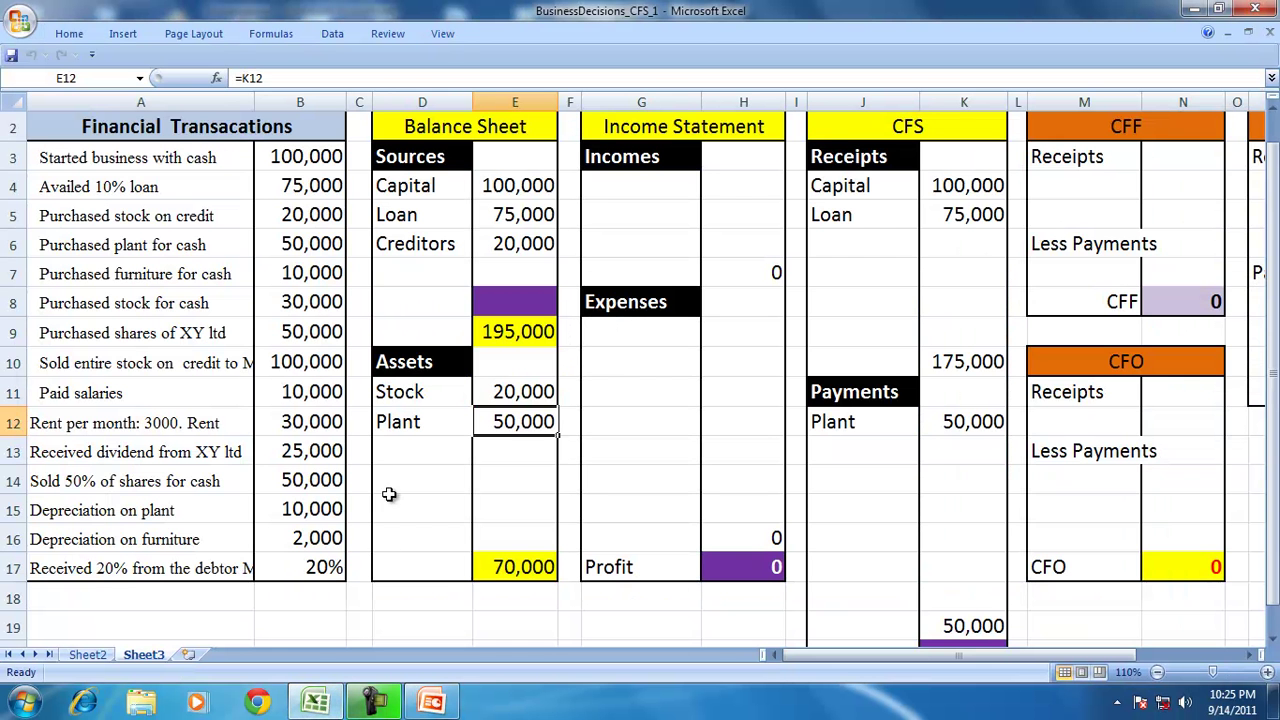
pyautogui.click(418, 393)
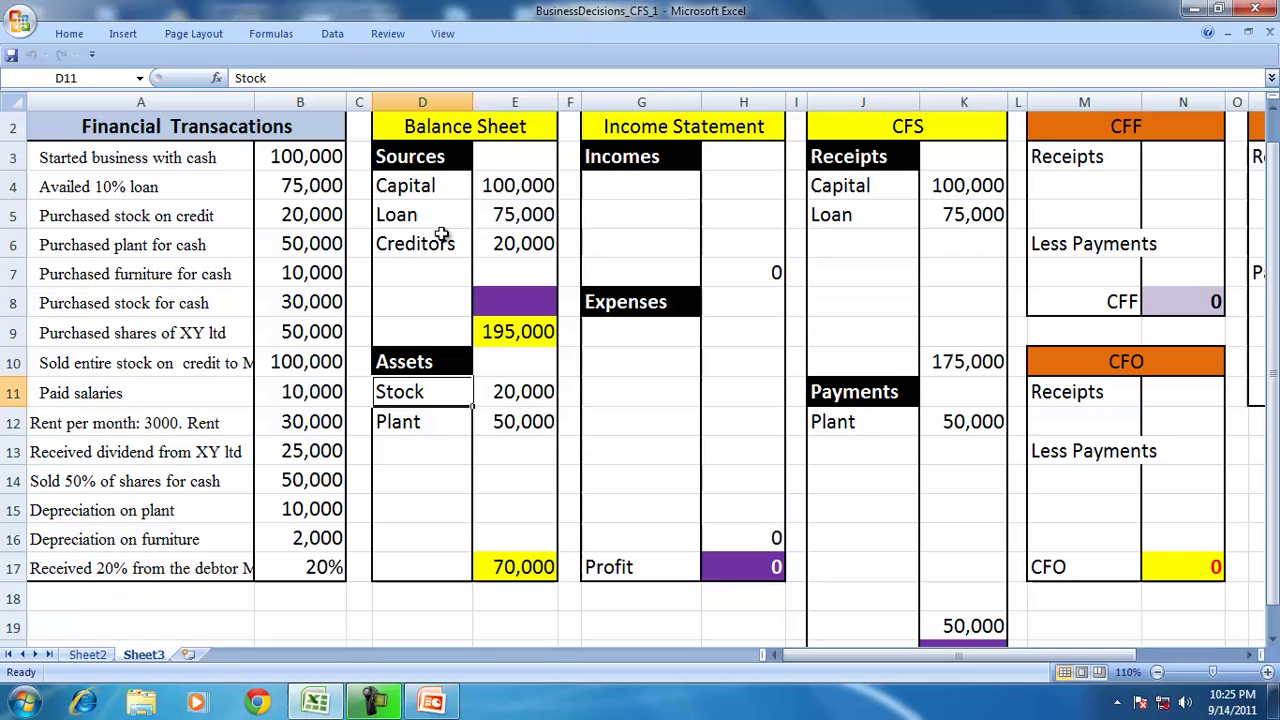
pyautogui.click(271, 33)
pyautogui.click(761, 59)
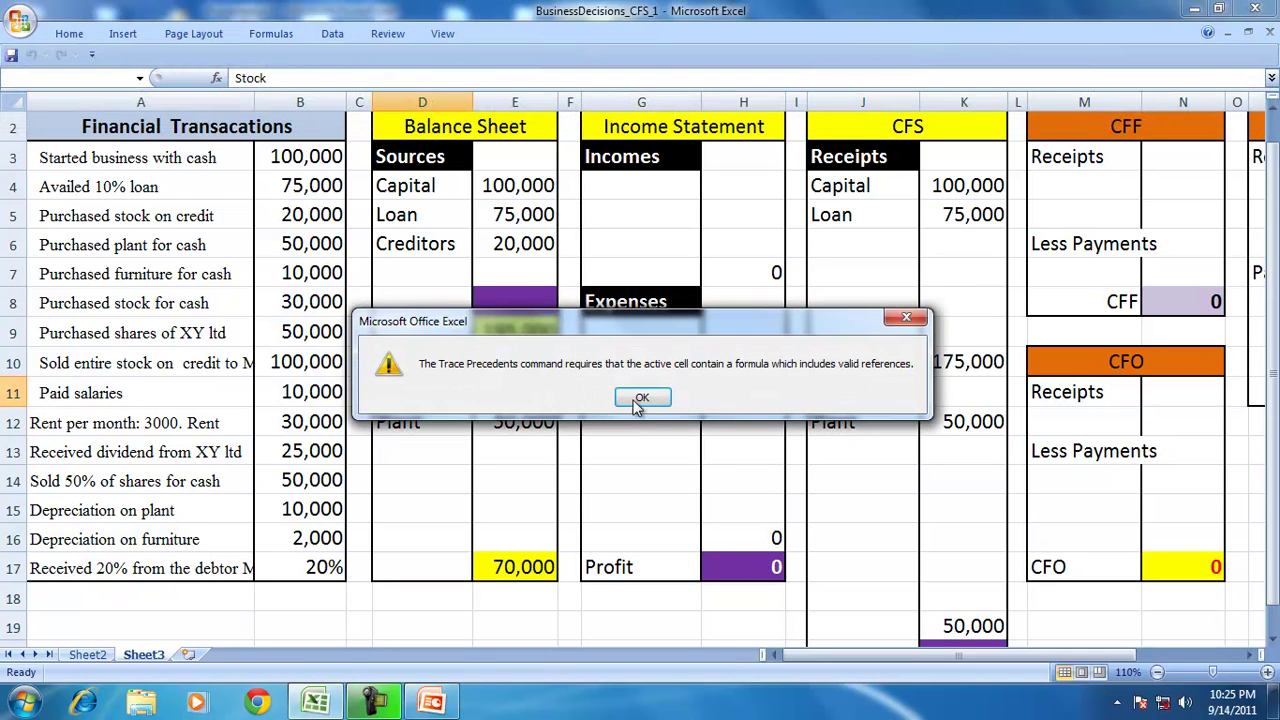
pyautogui.click(642, 396)
pyautogui.click(540, 395)
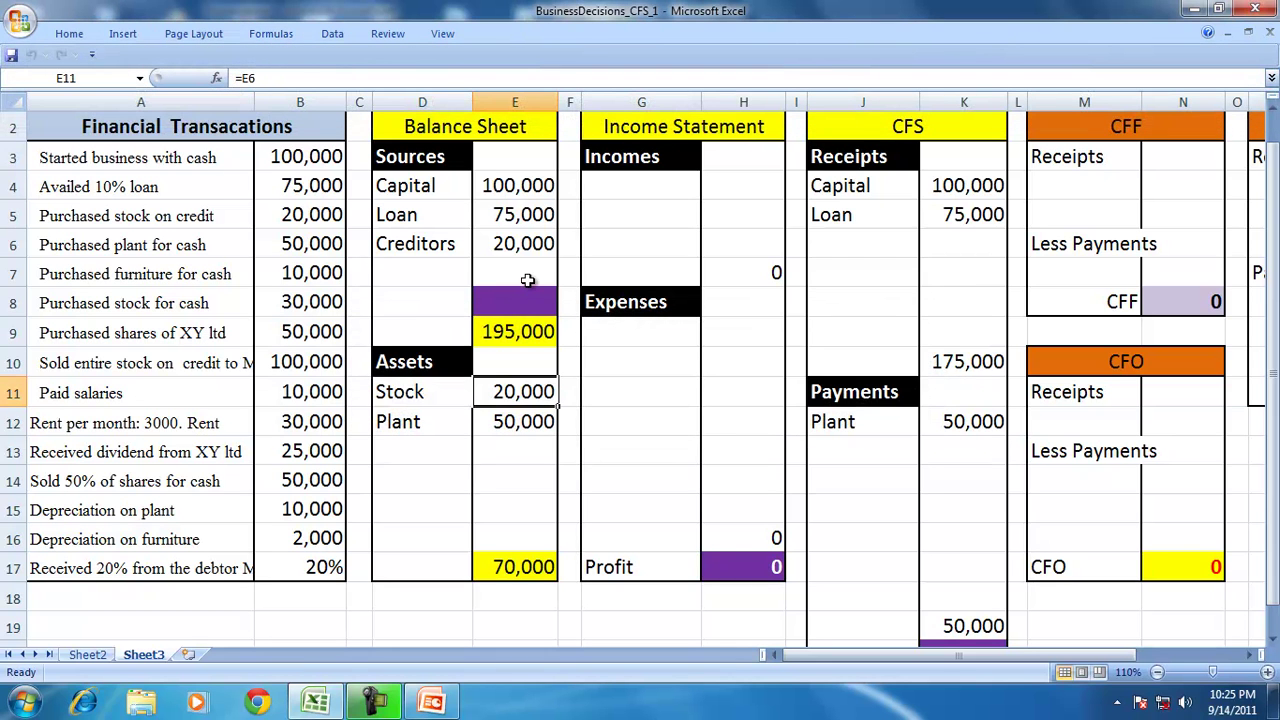
pyautogui.click(287, 36)
pyautogui.click(728, 62)
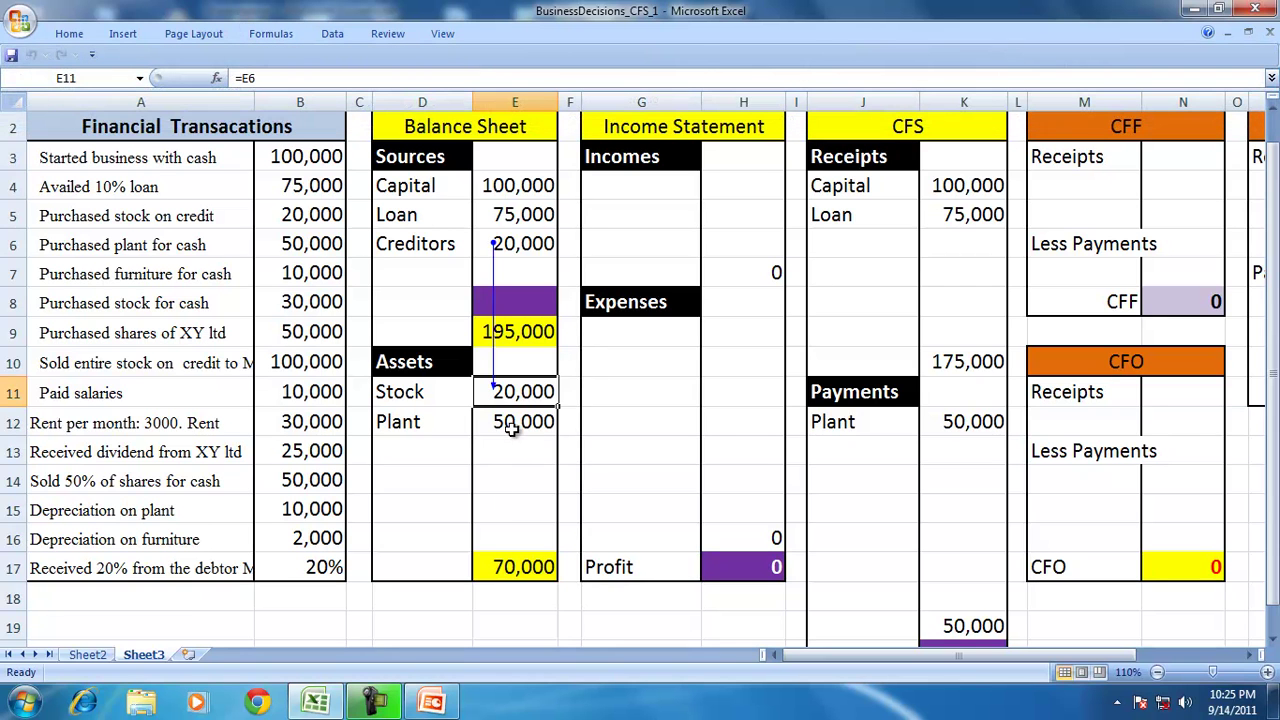
# Trace the precedents of the Plant amount in E12 and remove all tracer arrows from the sheet.
pyautogui.click(515, 422)
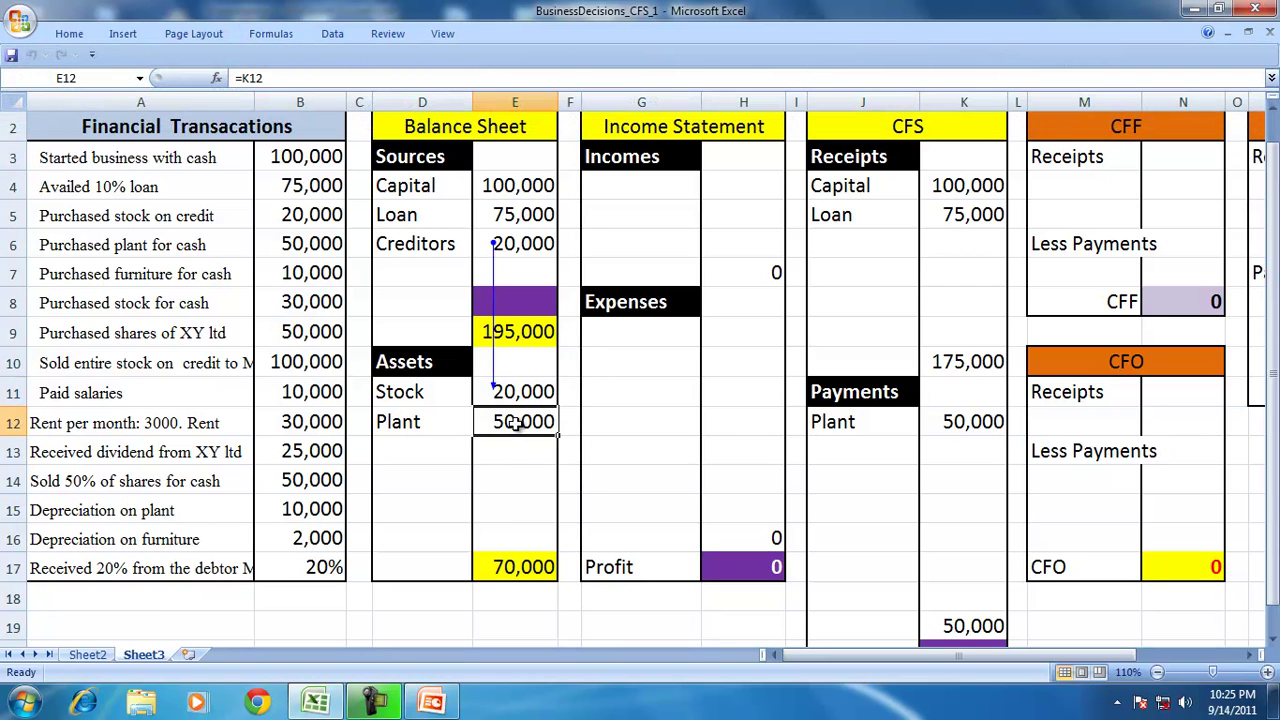
pyautogui.click(285, 35)
pyautogui.click(728, 62)
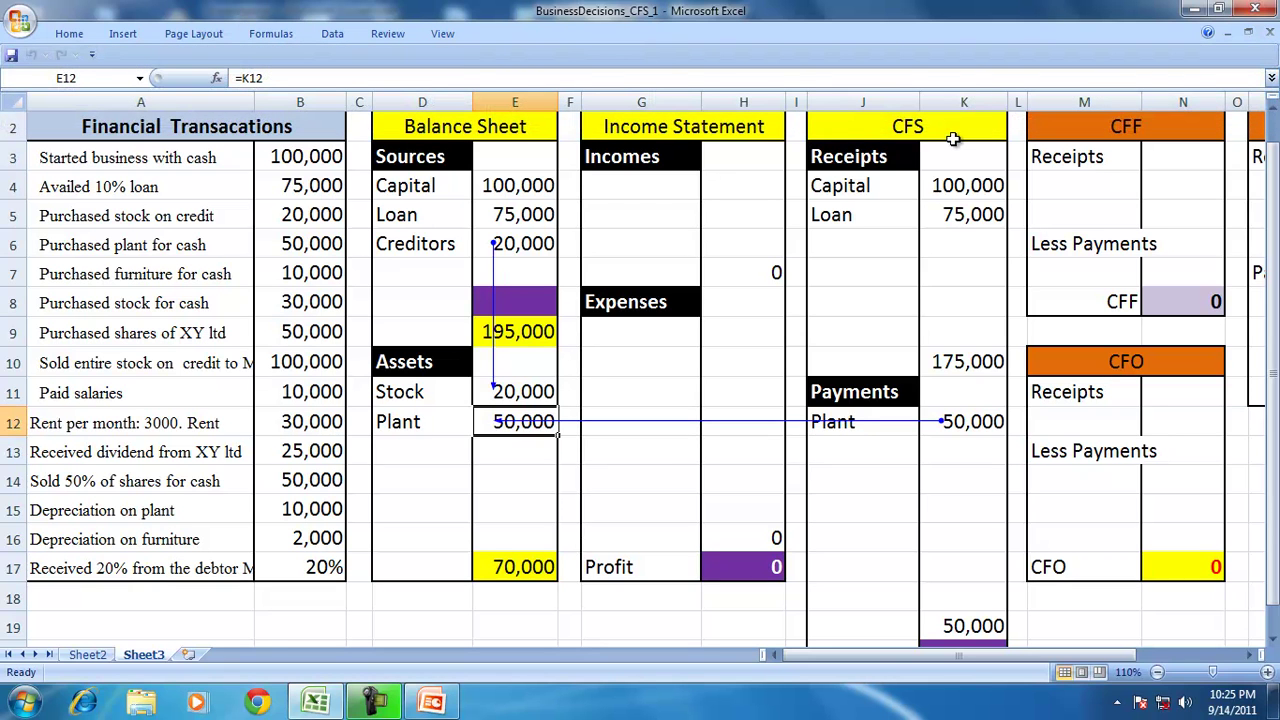
pyautogui.click(272, 35)
pyautogui.click(735, 99)
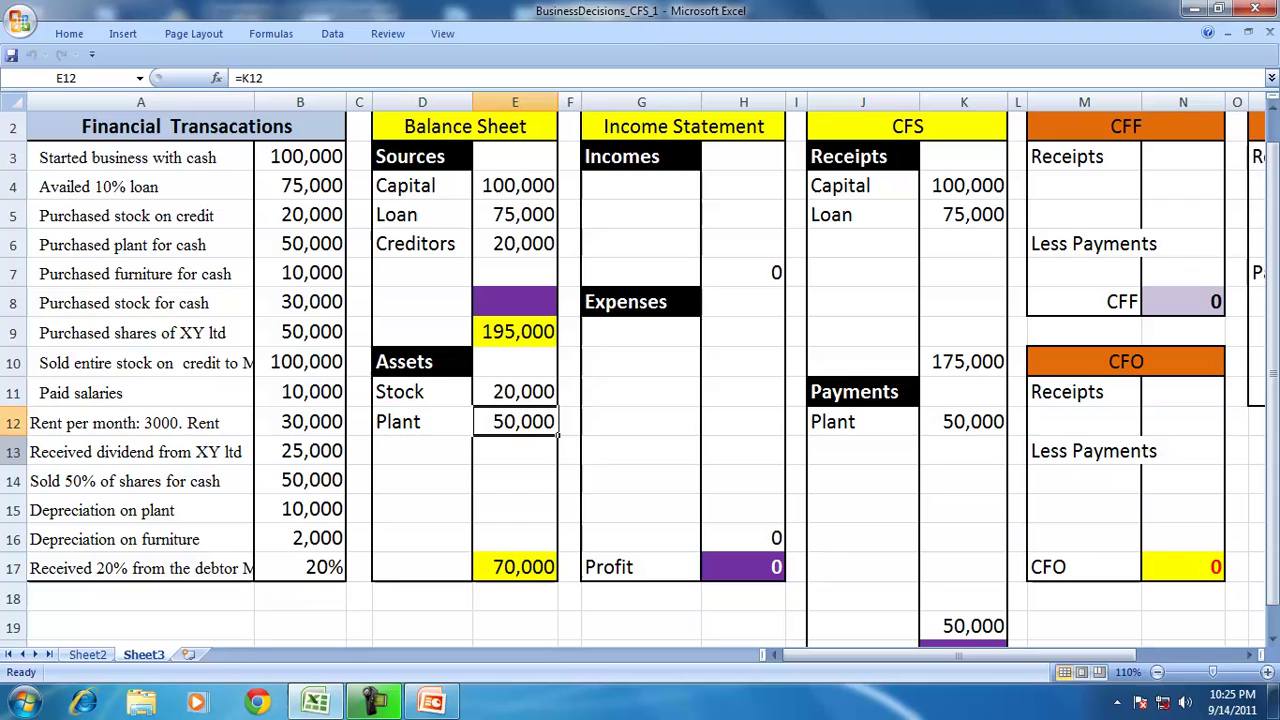
# Enter Furniture under Payments in J13 of the CFS and link its amount in K13 to the furniture purchased for cash in B7.
pyautogui.click(115, 278)
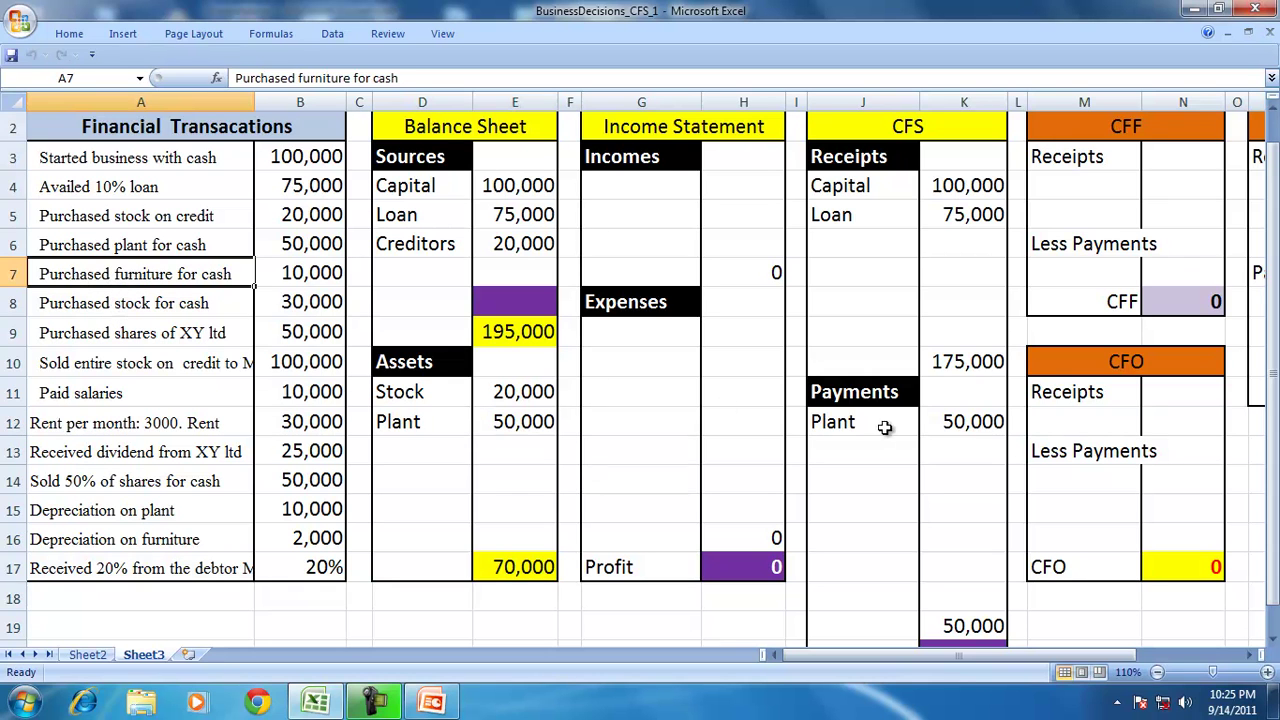
pyautogui.click(815, 440)
pyautogui.write('f')
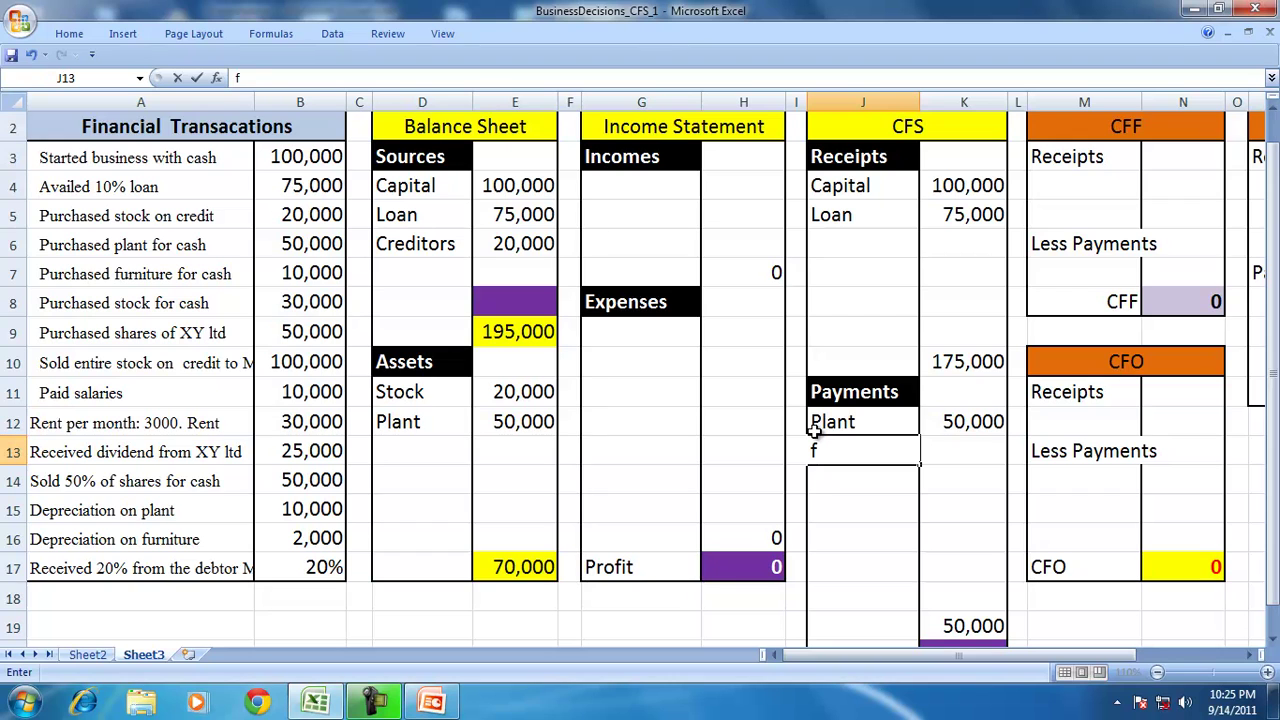
pyautogui.write('urniture')
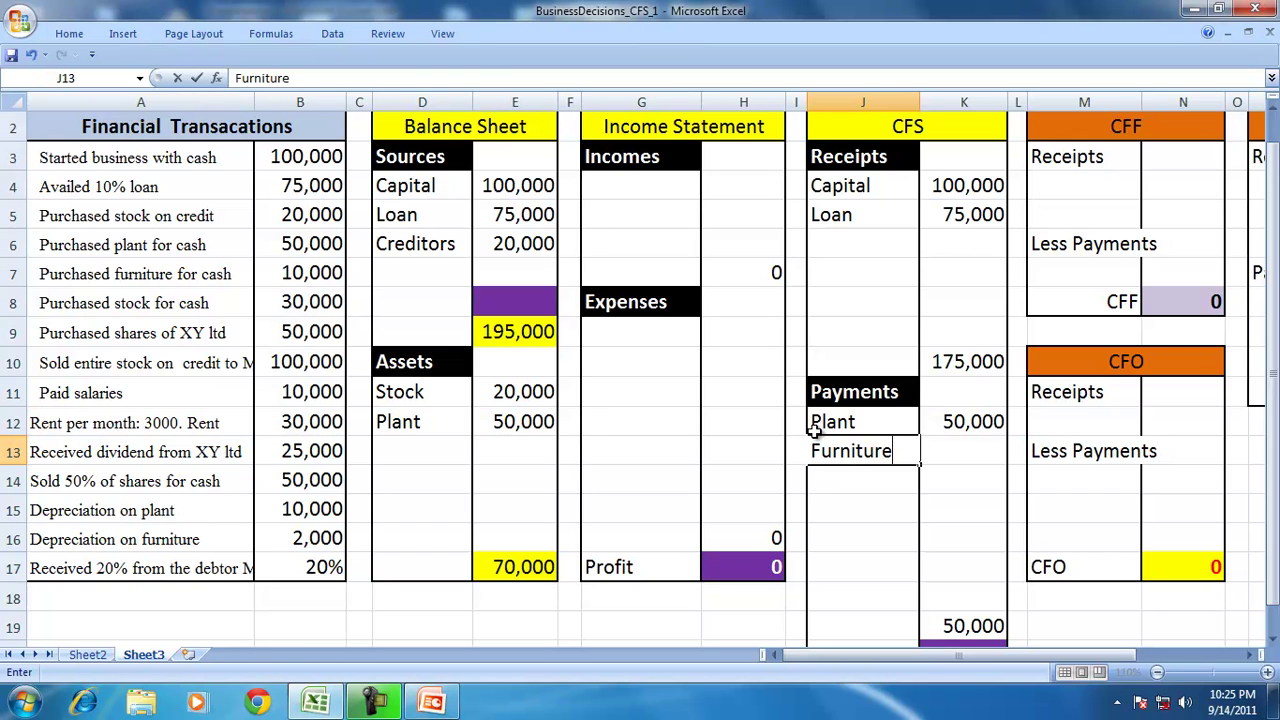
pyautogui.press('Tab')
pyautogui.write('=')
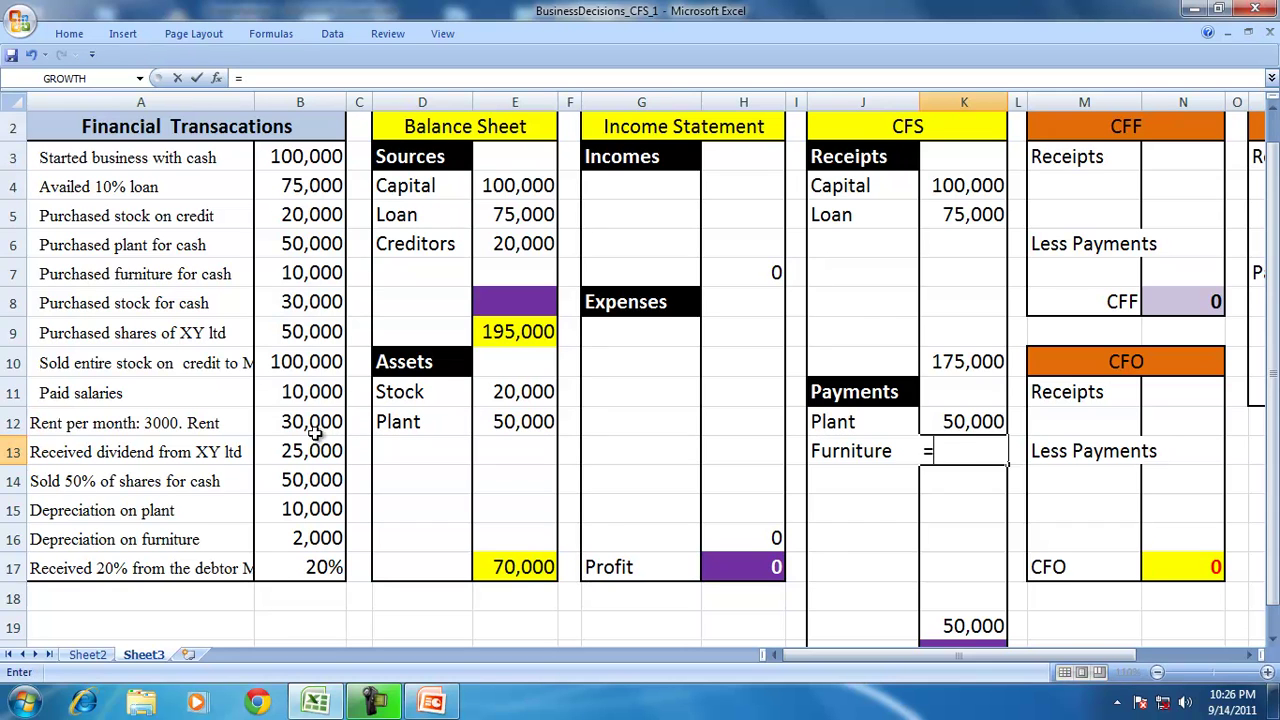
pyautogui.click(286, 276)
pyautogui.press('Return')
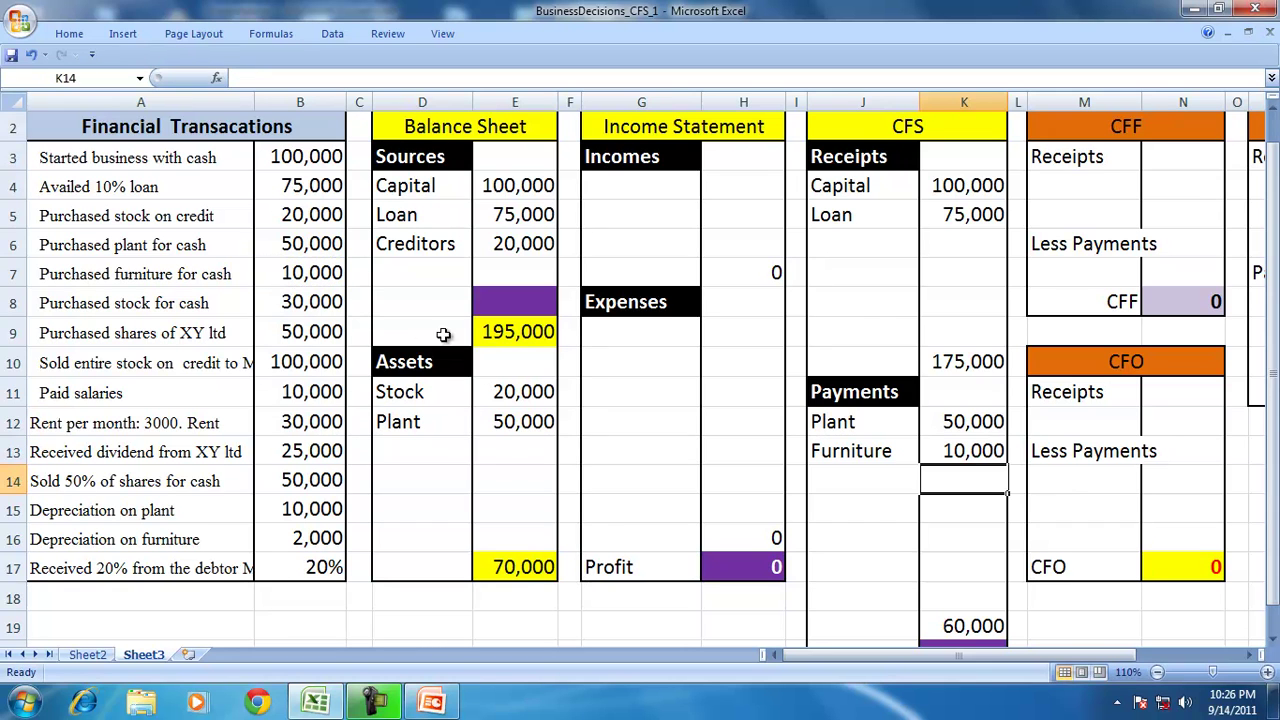
# Enter Furniture under Assets in D13 of the Balance Sheet and link its amount in E13 to the CFS payment in K13.
pyautogui.click(417, 439)
pyautogui.write('Fu')
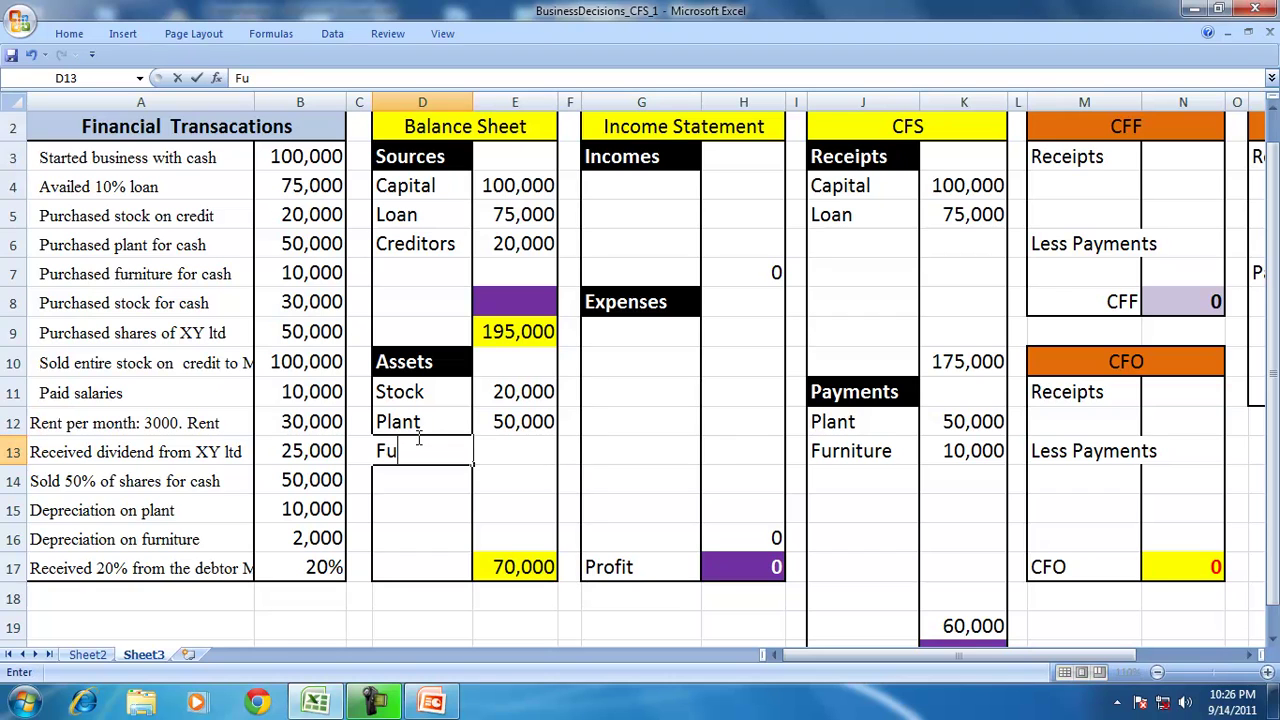
pyautogui.write('rniture')
pyautogui.press('Tab')
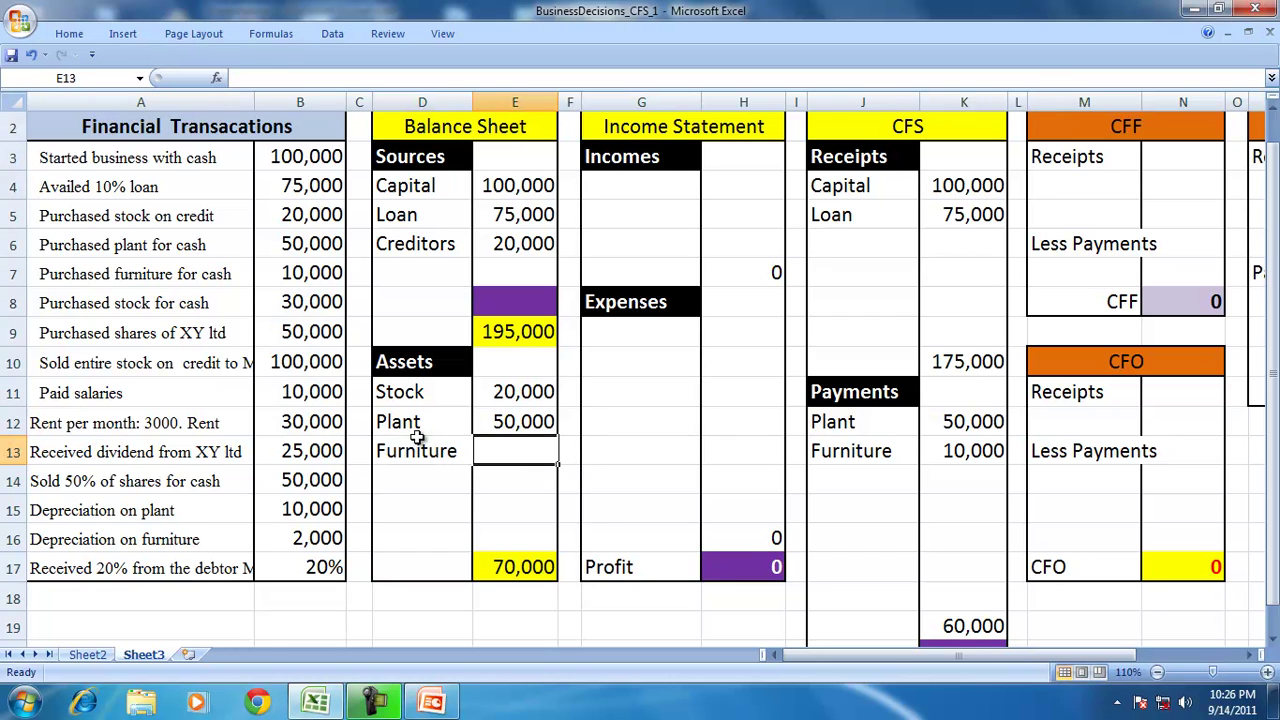
pyautogui.write('=')
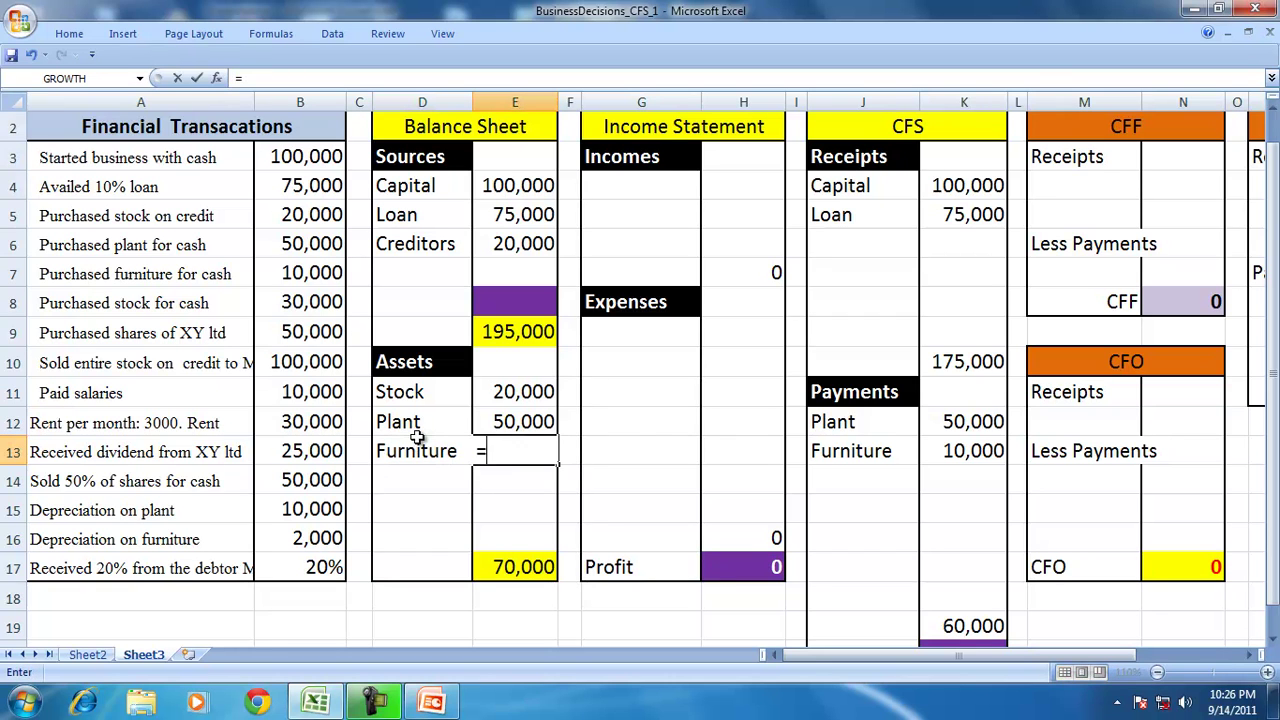
pyautogui.click(964, 450)
pyautogui.press('Return')
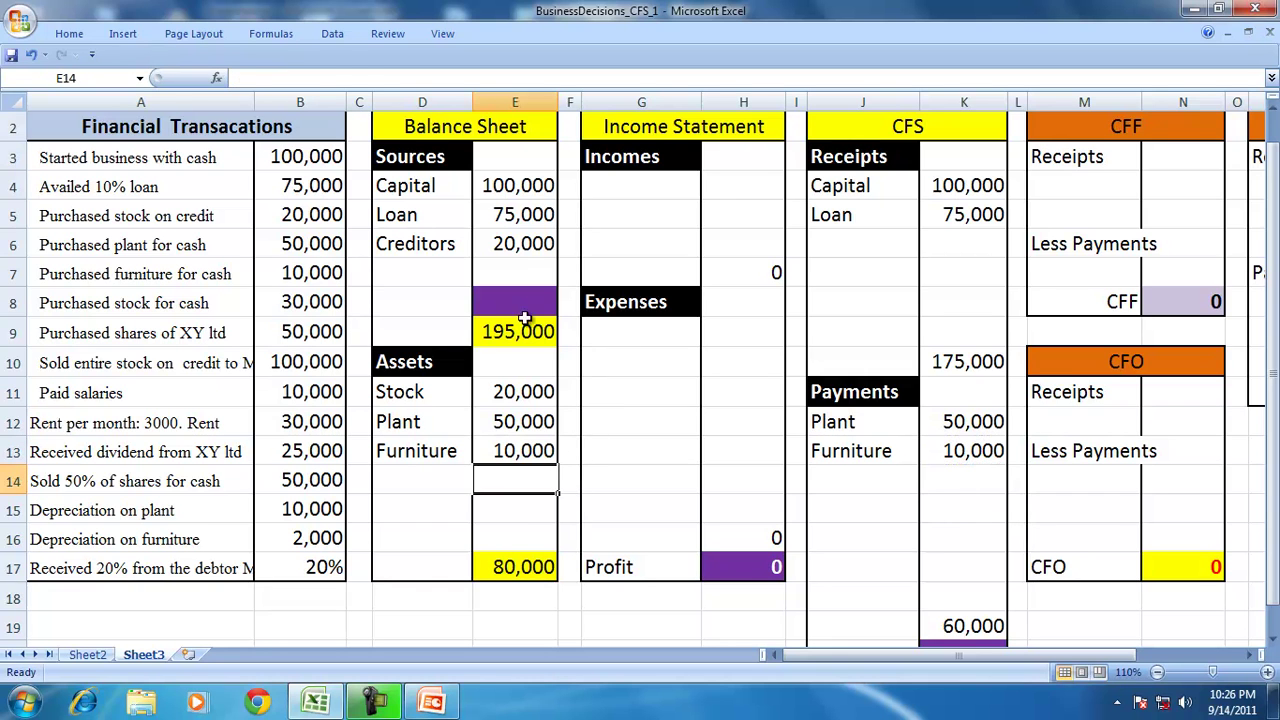
# Enter Stock under Payments in J14 of the CFS and link its amount in K14 to the stock purchased for cash in B8.
pyautogui.click(84, 310)
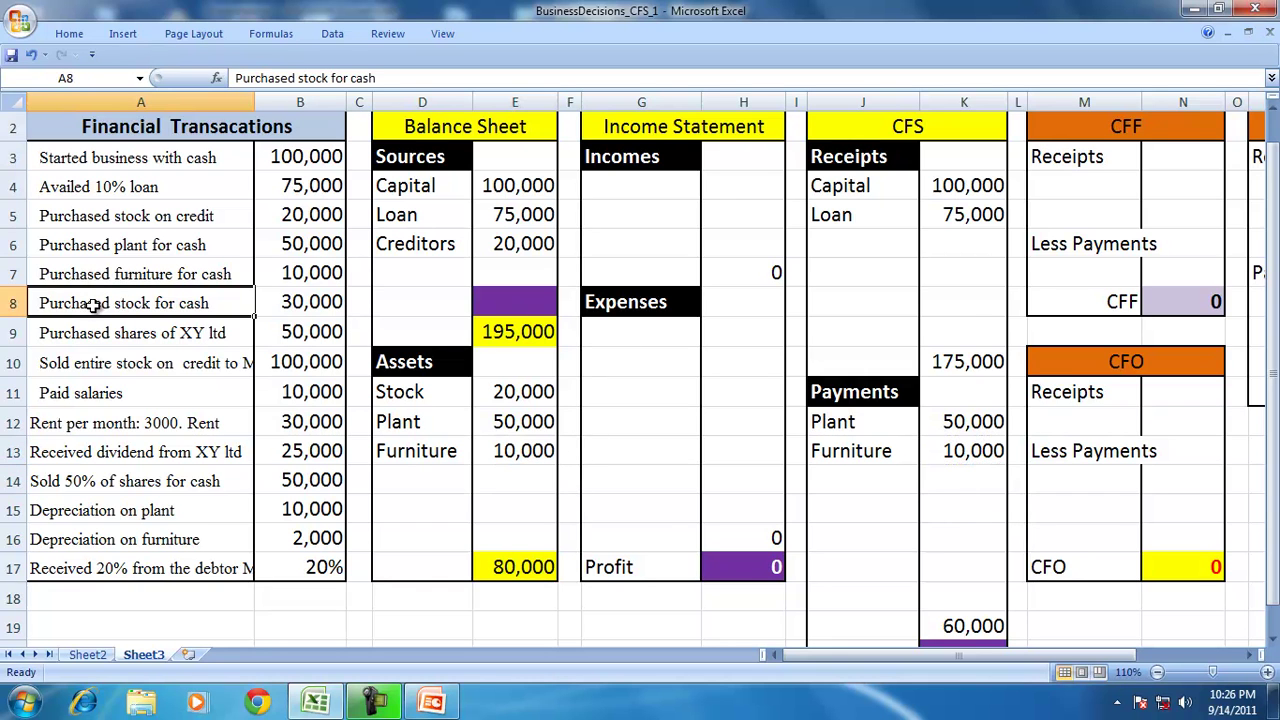
pyautogui.click(511, 392)
pyautogui.click(862, 474)
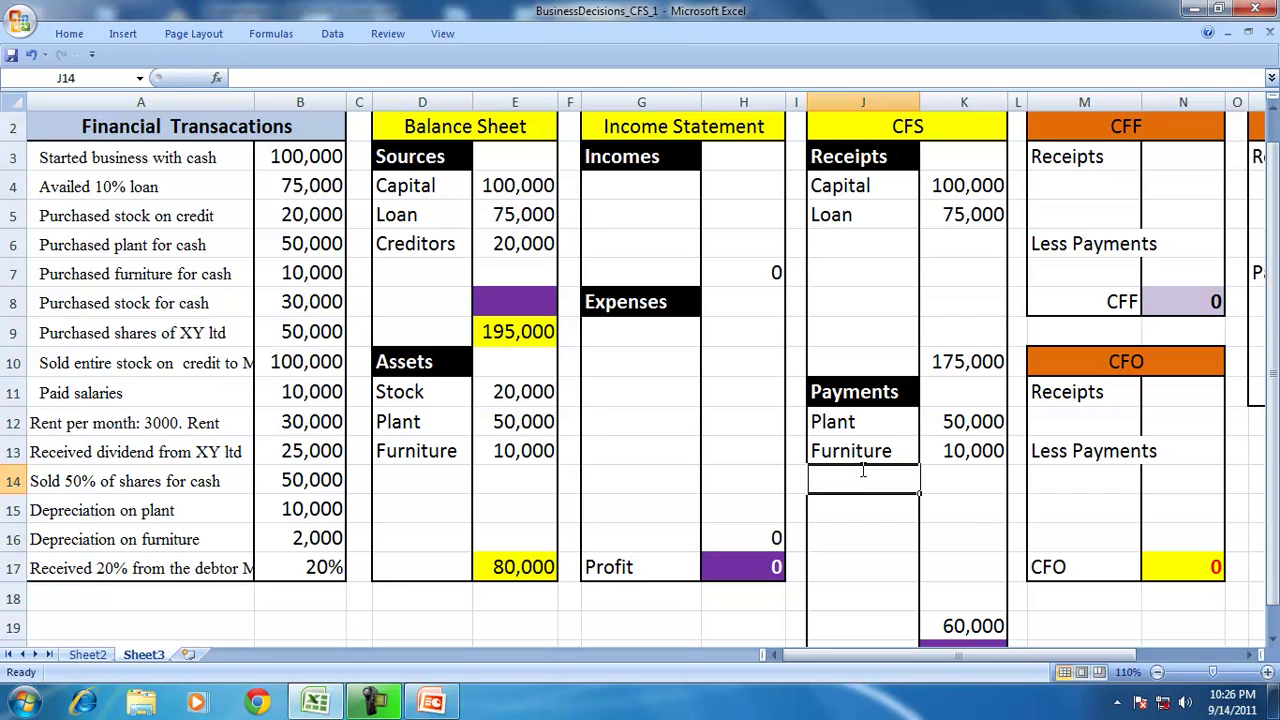
pyautogui.write('Stock')
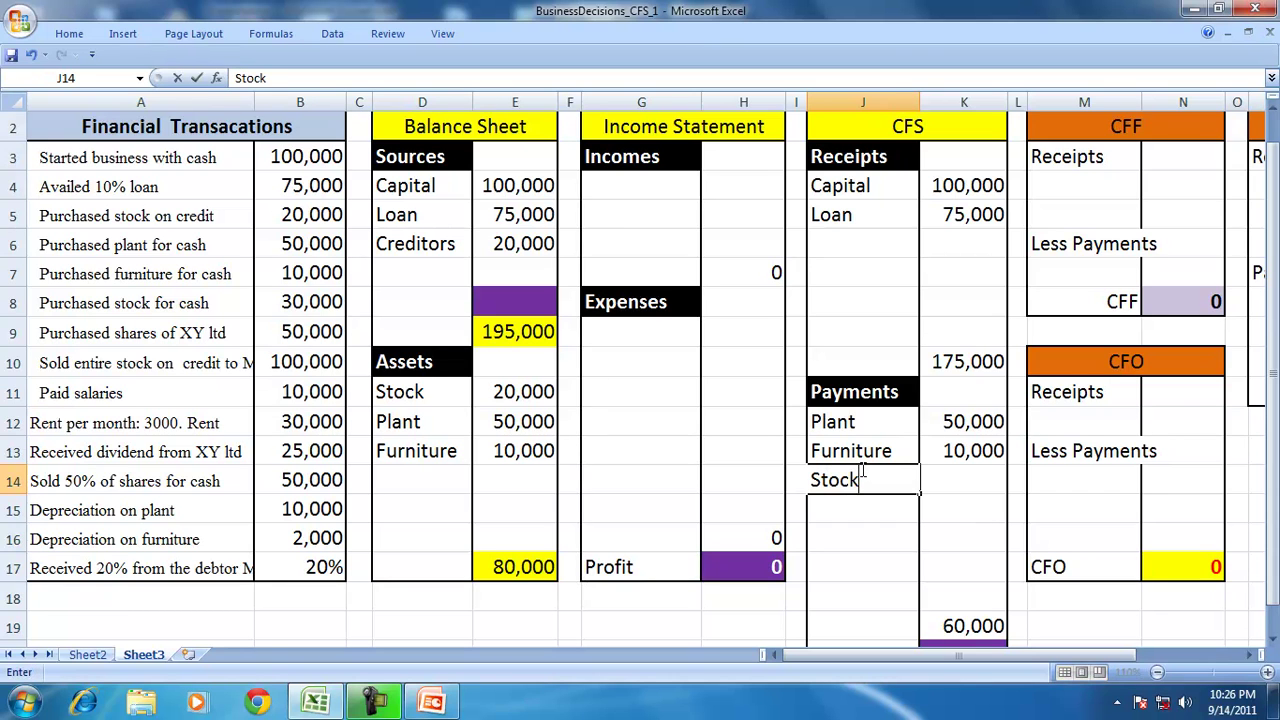
pyautogui.press('Tab')
pyautogui.write('=')
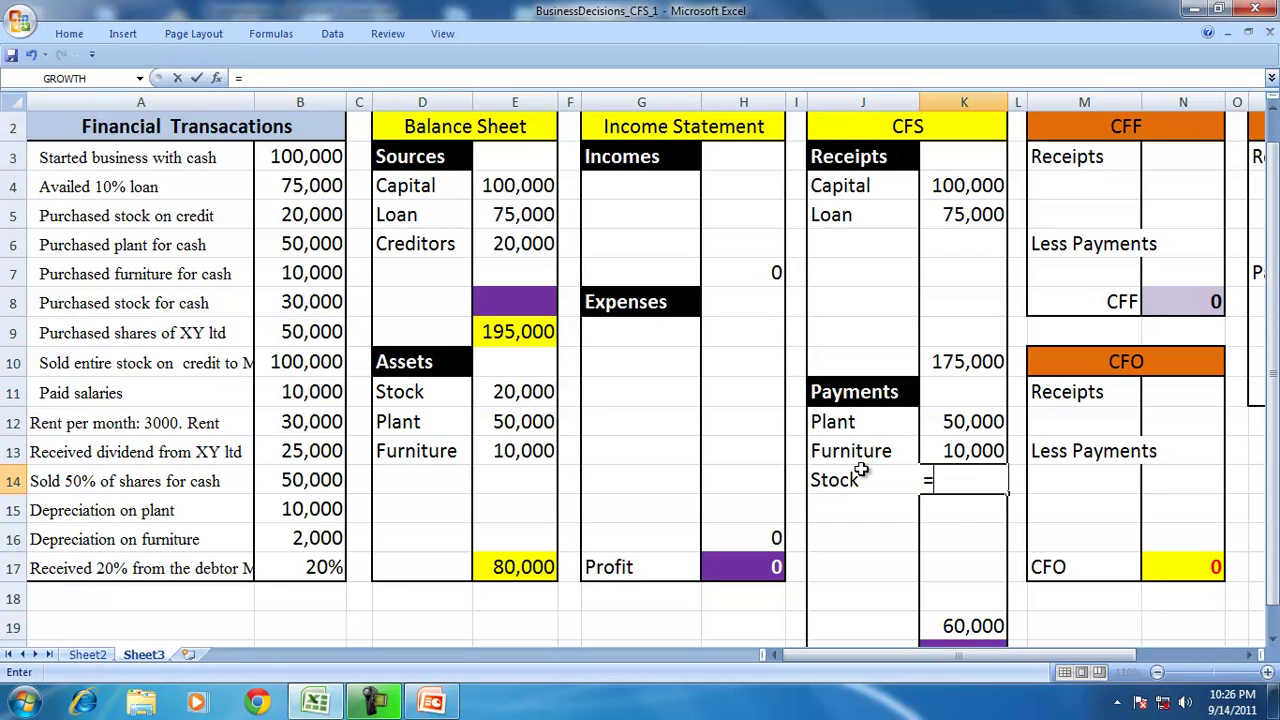
pyautogui.click(312, 307)
pyautogui.press('Return')
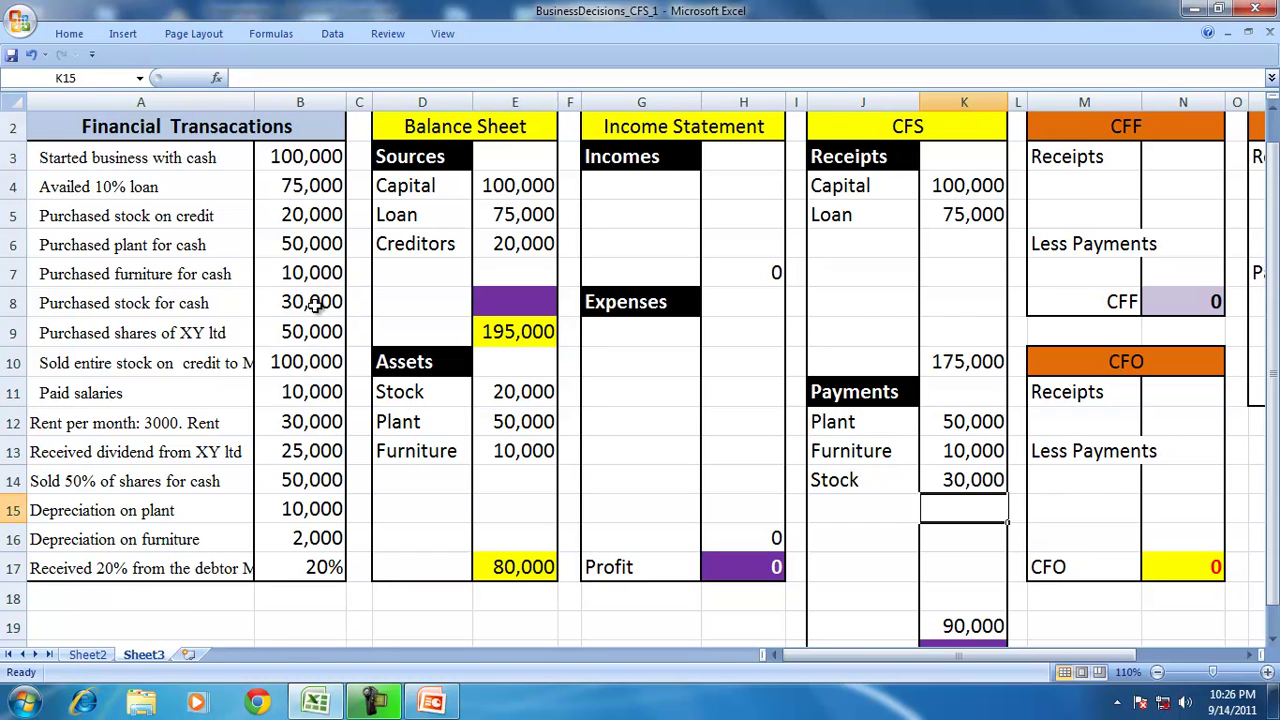
# Extend the Balance Sheet's Stock formula in E11 to =E6+K14 so it includes the stock bought for cash.
pyautogui.click(547, 390)
pyautogui.click(305, 77)
pyautogui.write('=E6')
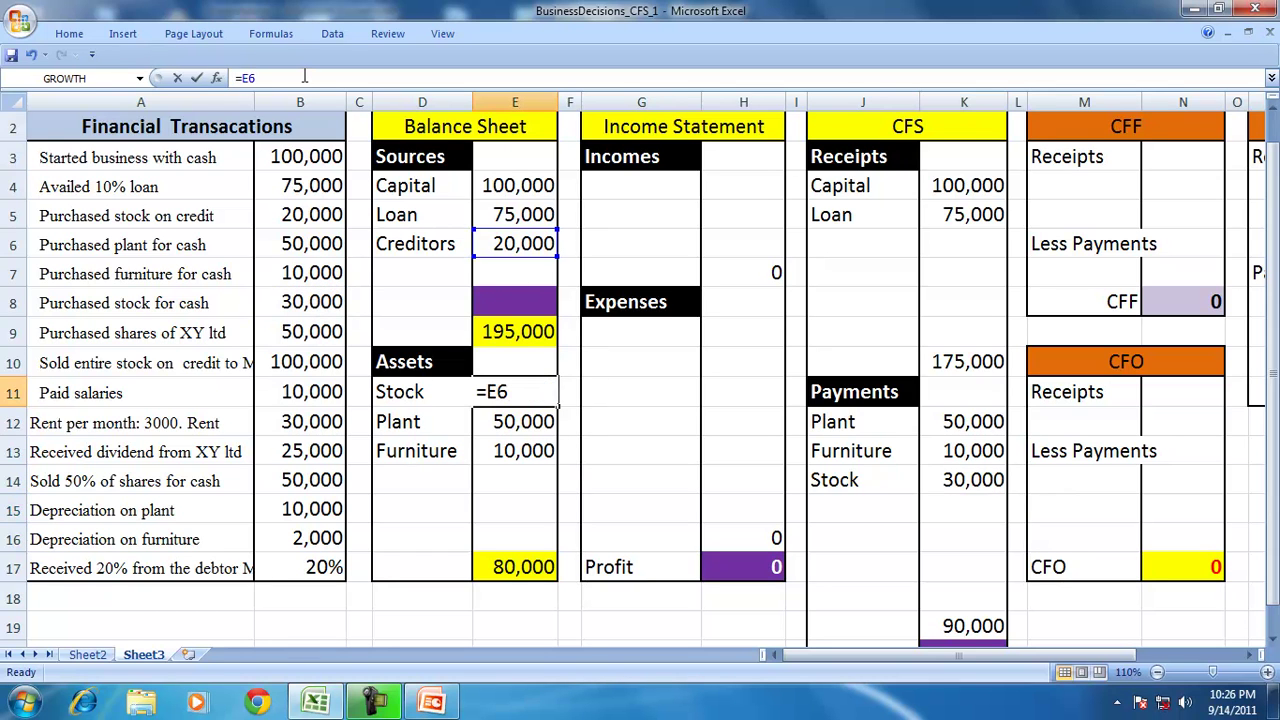
pyautogui.write('+')
pyautogui.click(968, 481)
pyautogui.press('Return')
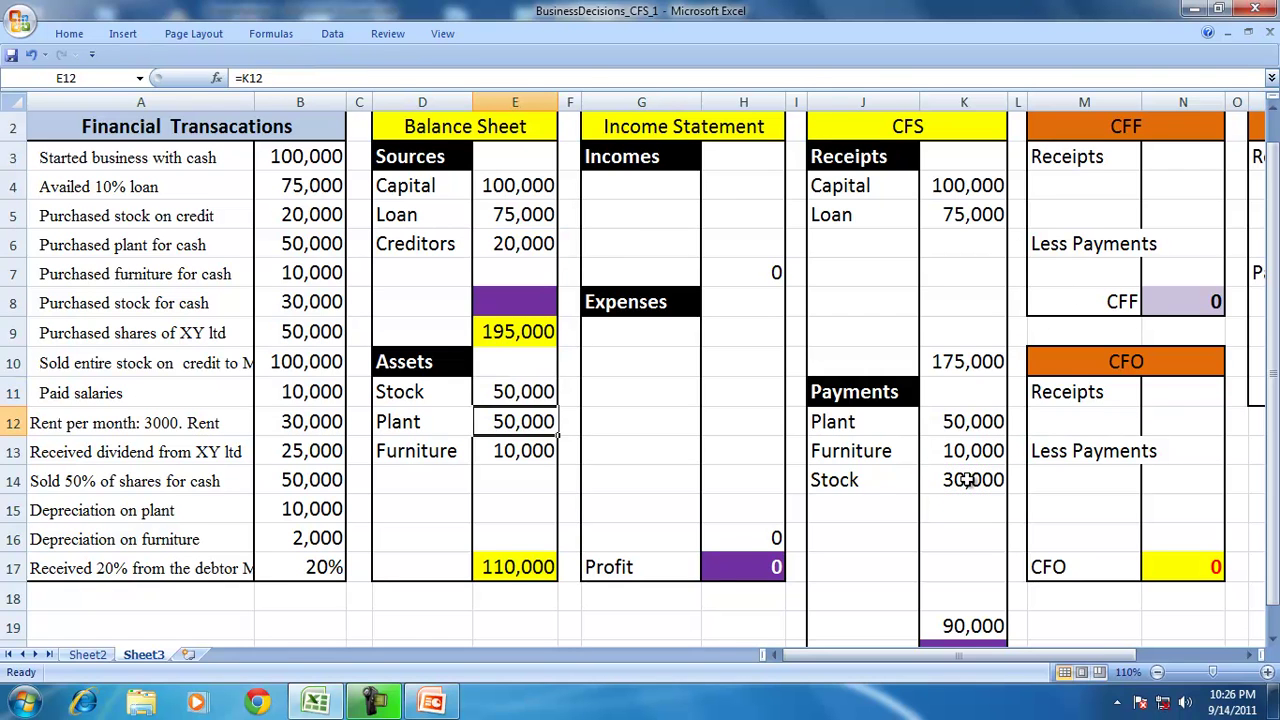
# Trace the precedents of the Stock amount in E11, inspect the source formulas in K14 and E6, and remove the tracer arrows.
pyautogui.click(515, 392)
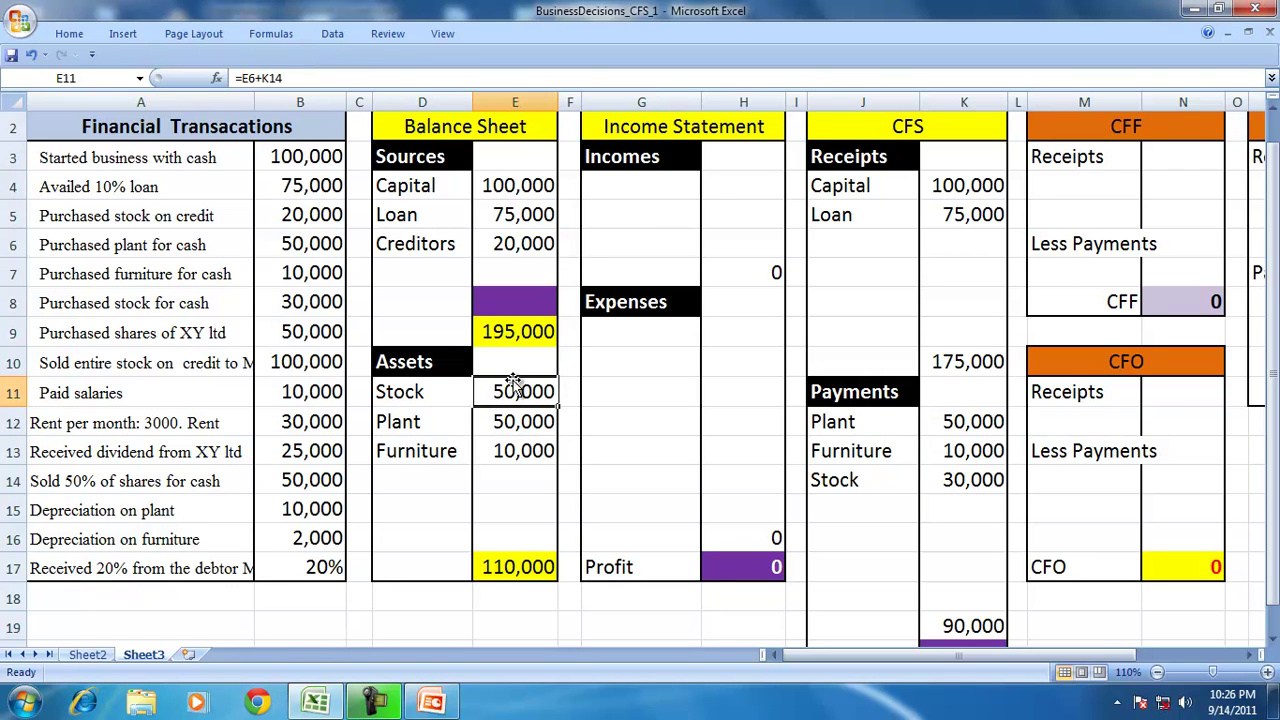
pyautogui.click(271, 33)
pyautogui.click(731, 57)
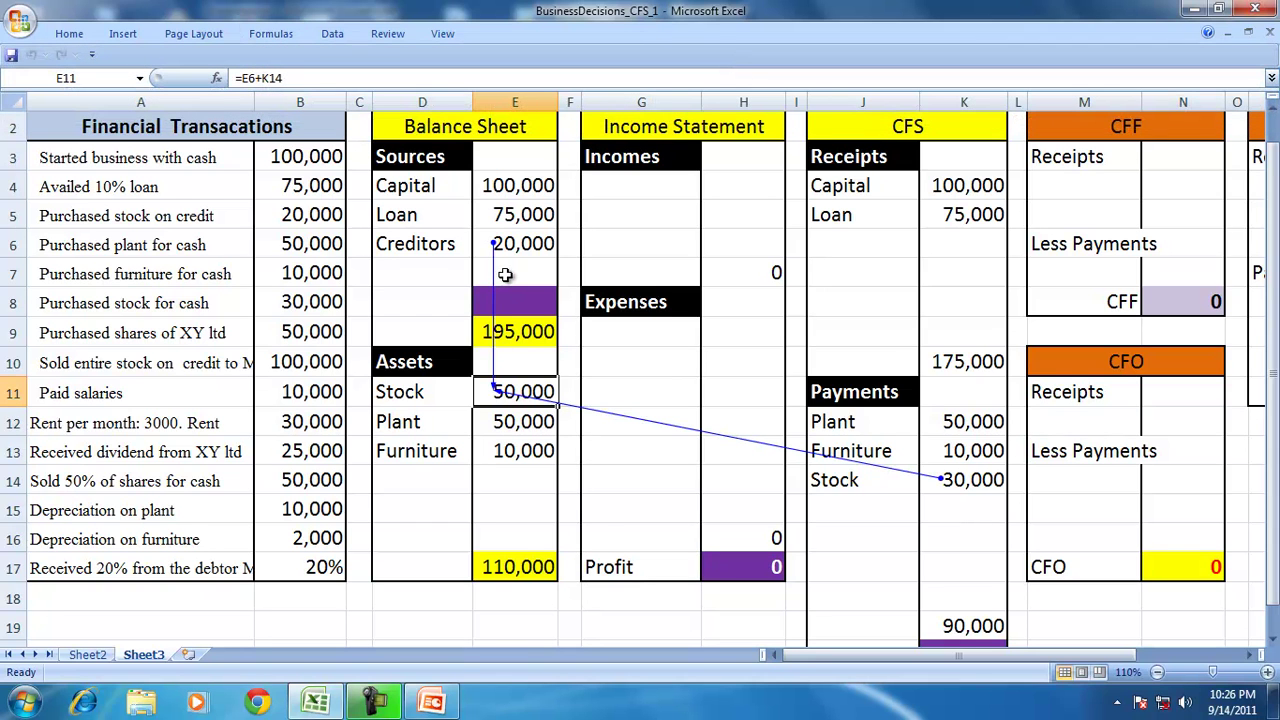
pyautogui.click(980, 480)
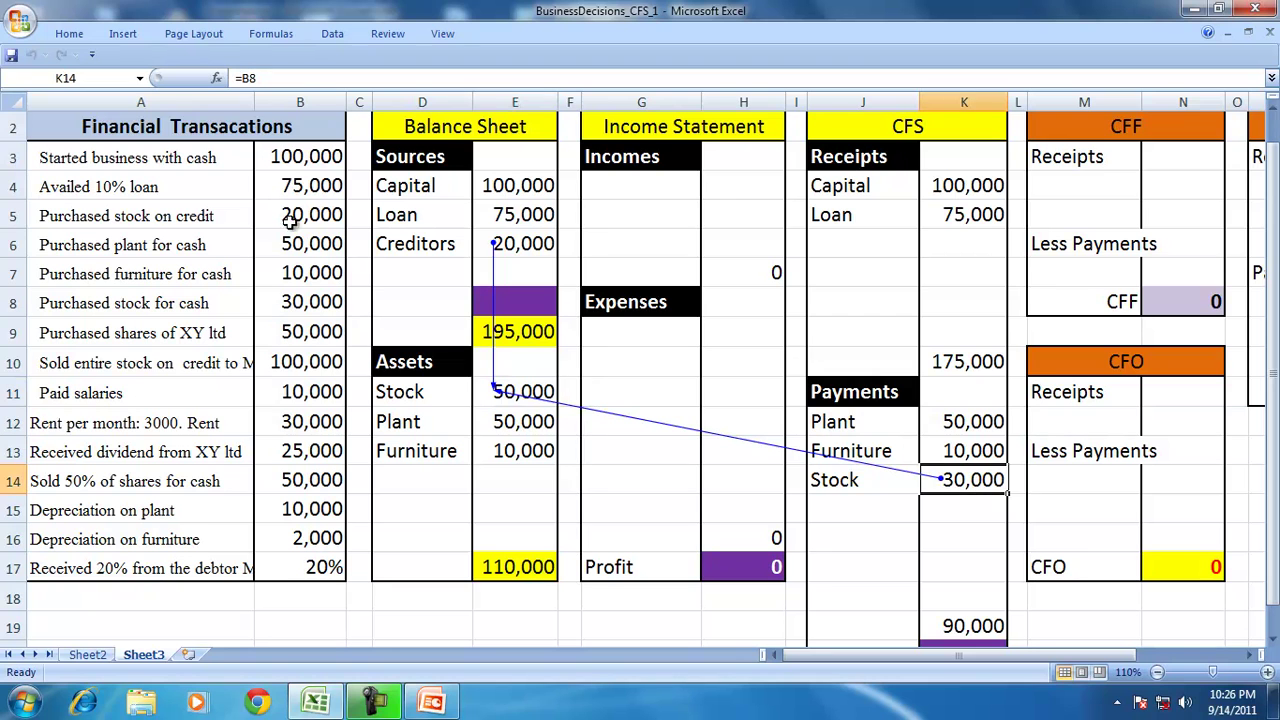
pyautogui.click(514, 247)
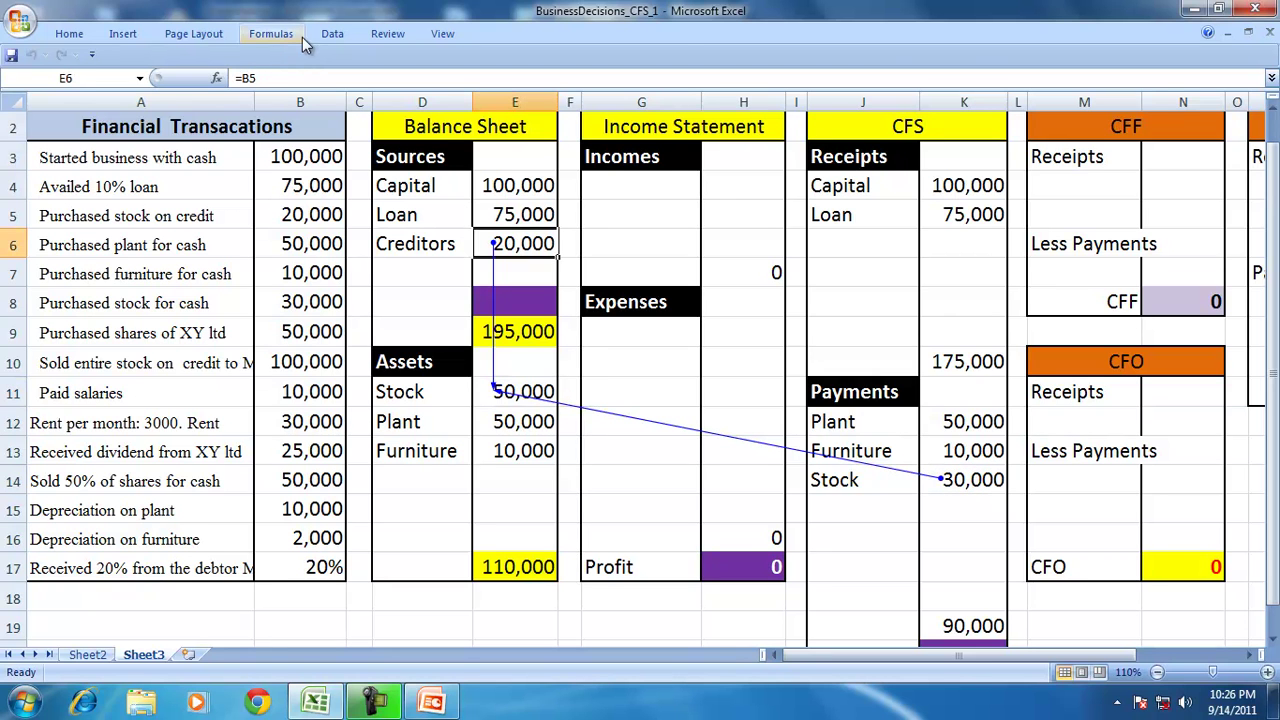
pyautogui.click(266, 35)
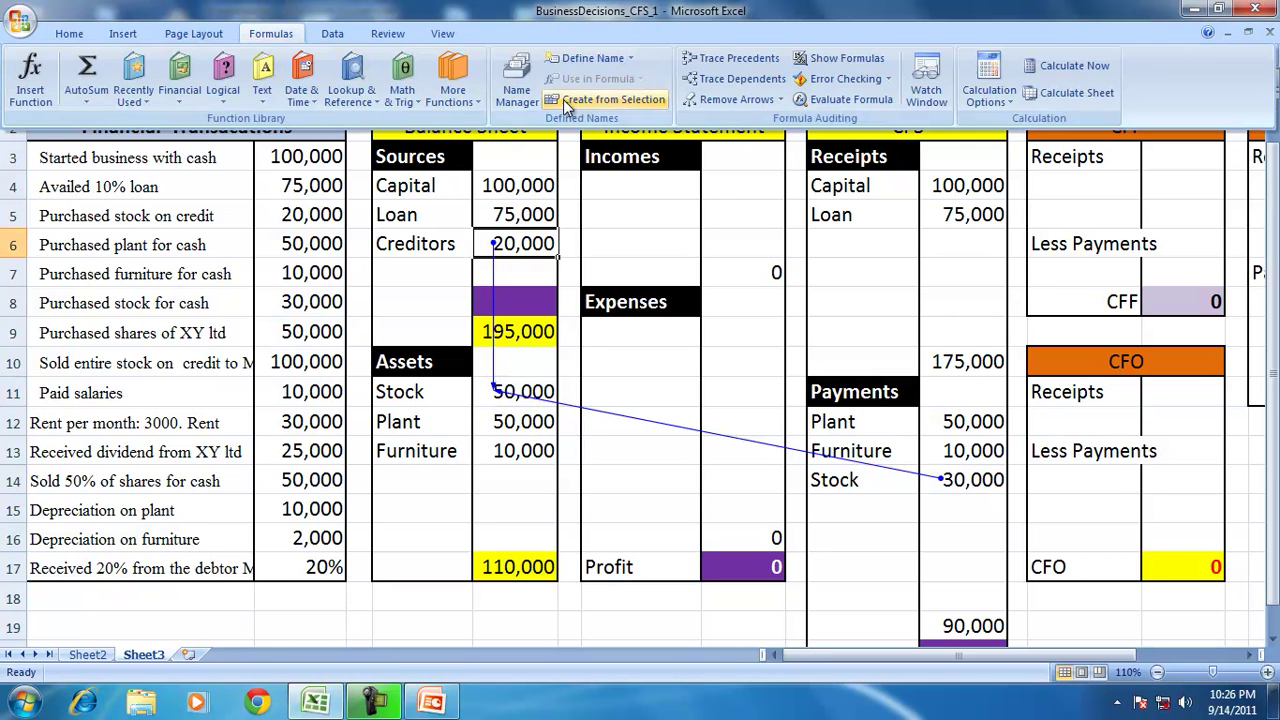
pyautogui.click(688, 97)
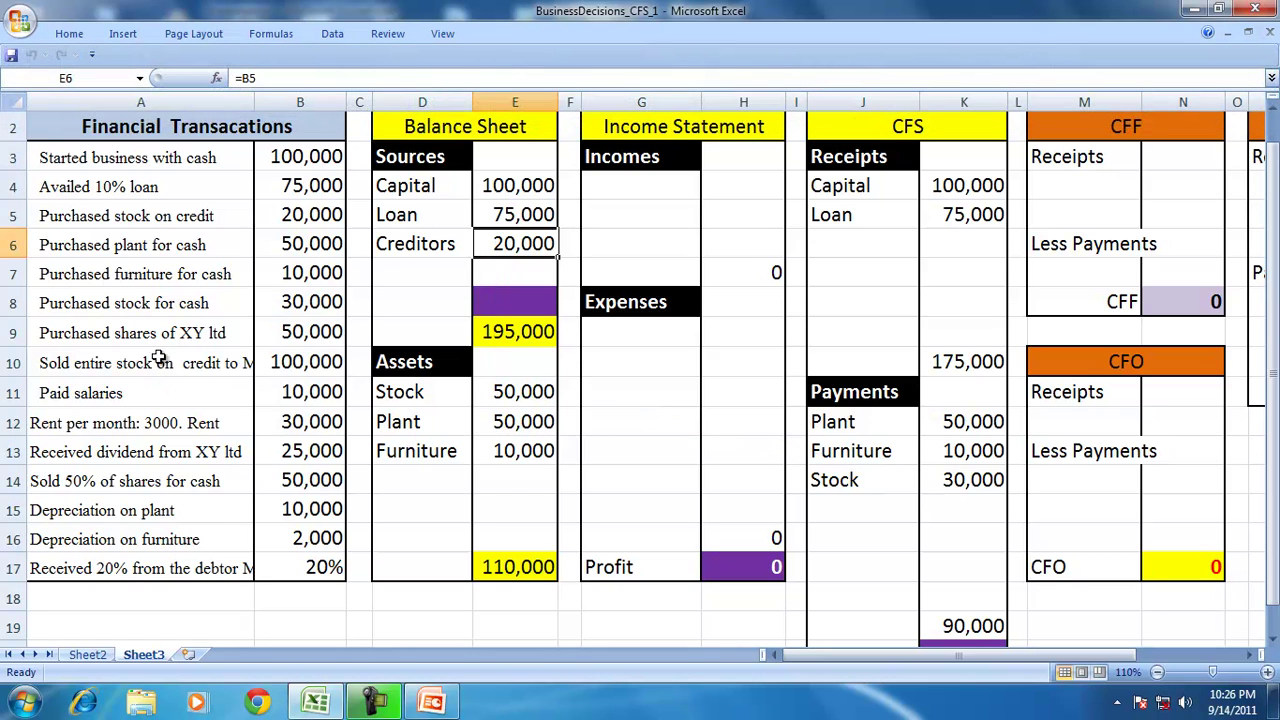
# Enter shares under Payments in J15 of the CFS and link its amount in K15 to the XY ltd share purchase in B9.
pyautogui.click(134, 309)
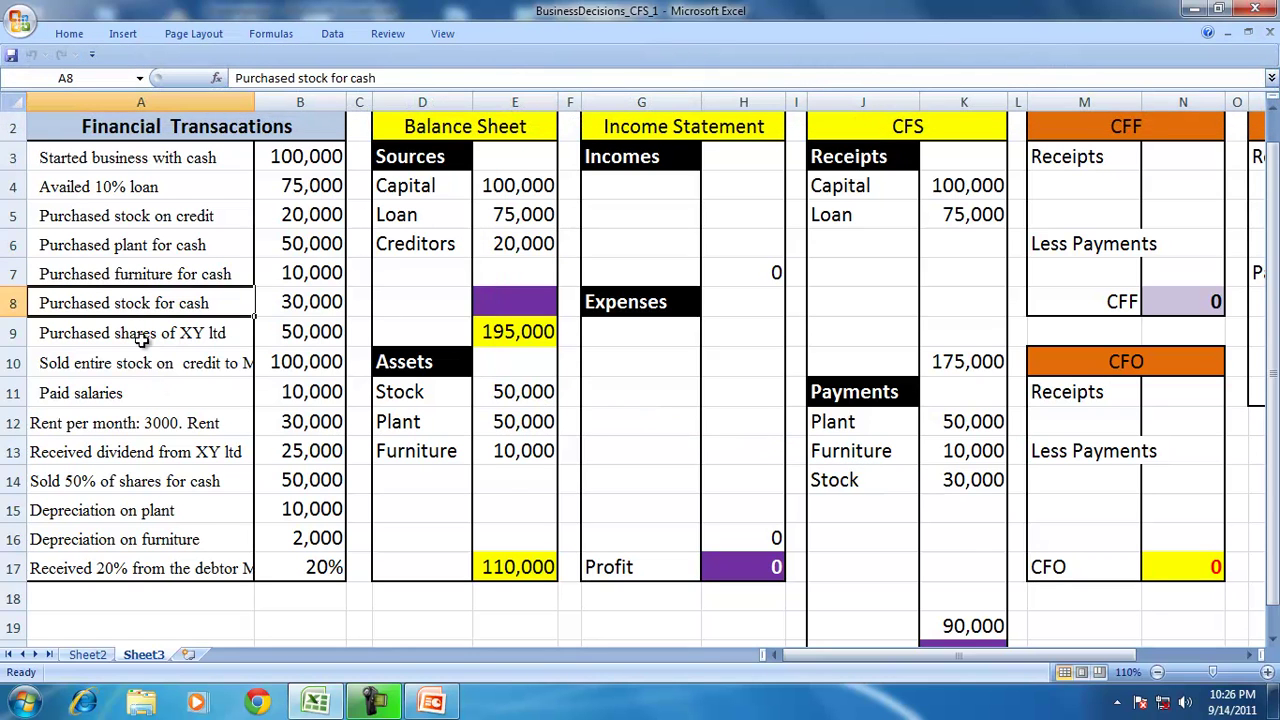
pyautogui.click(142, 338)
pyautogui.click(828, 505)
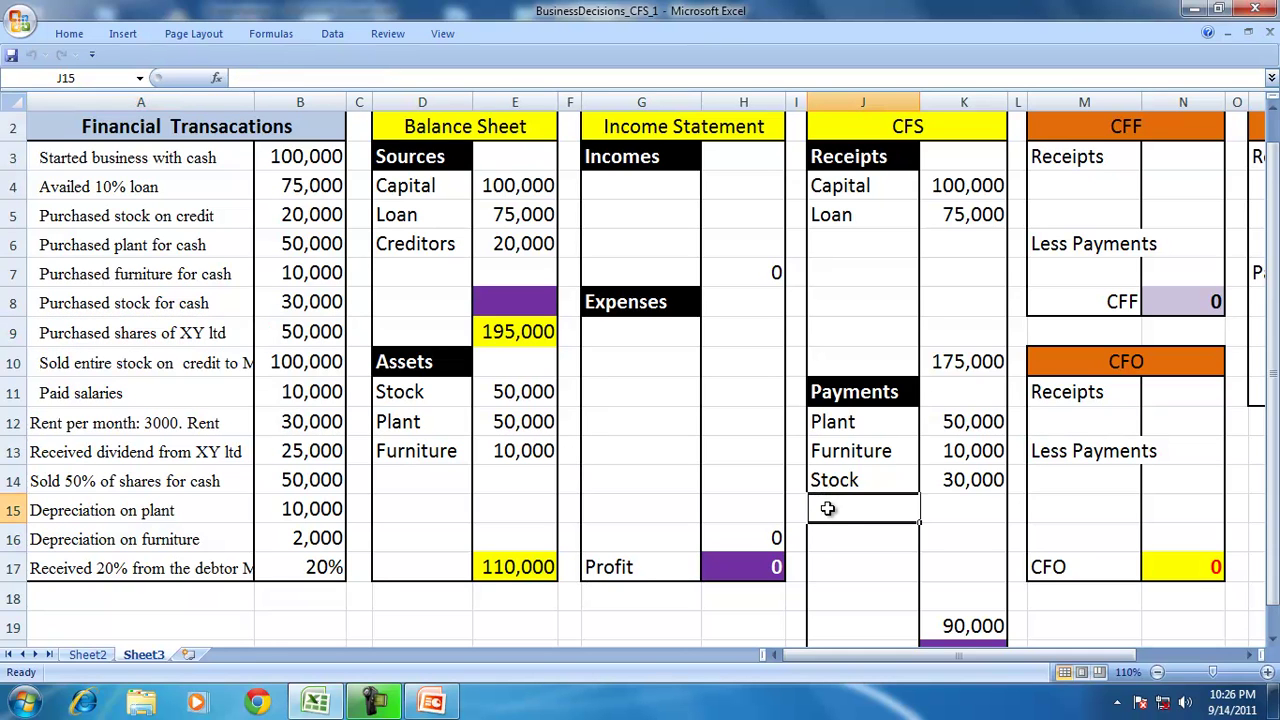
pyautogui.write('sha')
pyautogui.press('Tab')
pyautogui.write('=')
pyautogui.click(318, 333)
pyautogui.press('Return')
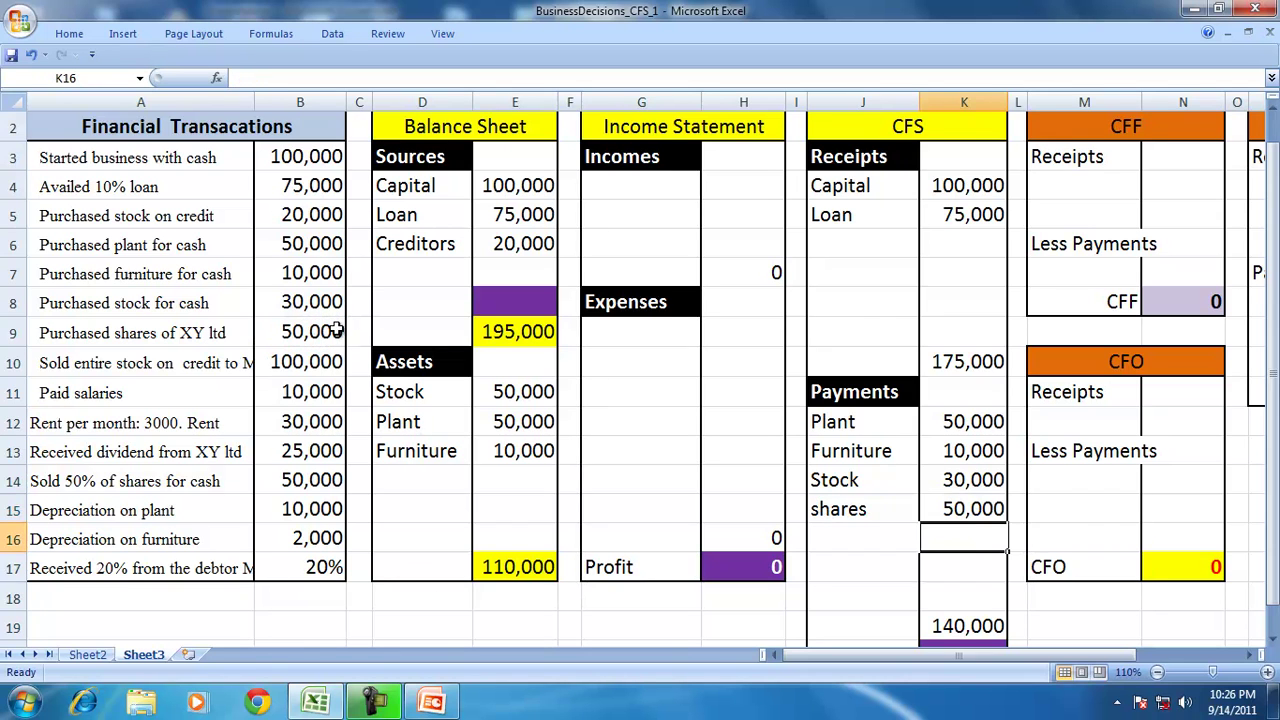
# Add a row for the shares under Assets in row 14 of the Balance Sheet and link its amount in E14 to the CFS payment in K15.
pyautogui.click(410, 479)
pyautogui.write('Shaare')
pyautogui.press('Tab')
pyautogui.write('=')
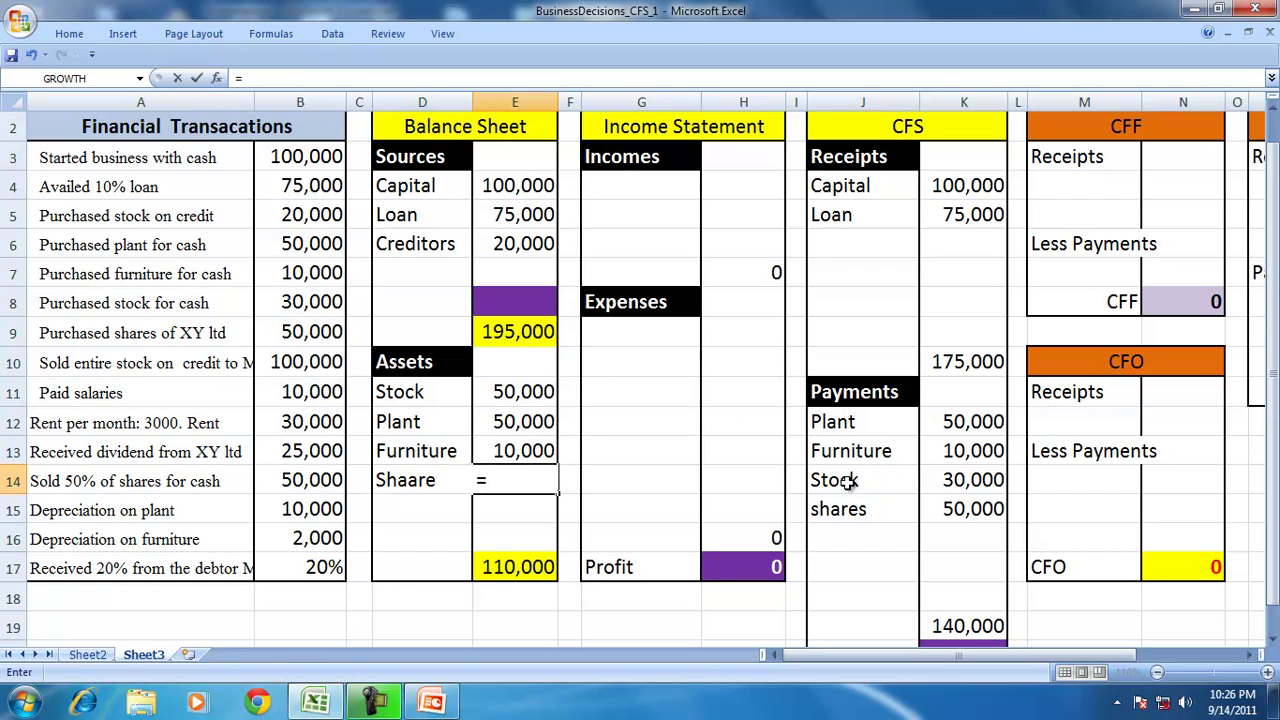
pyautogui.click(968, 509)
pyautogui.press('Return')
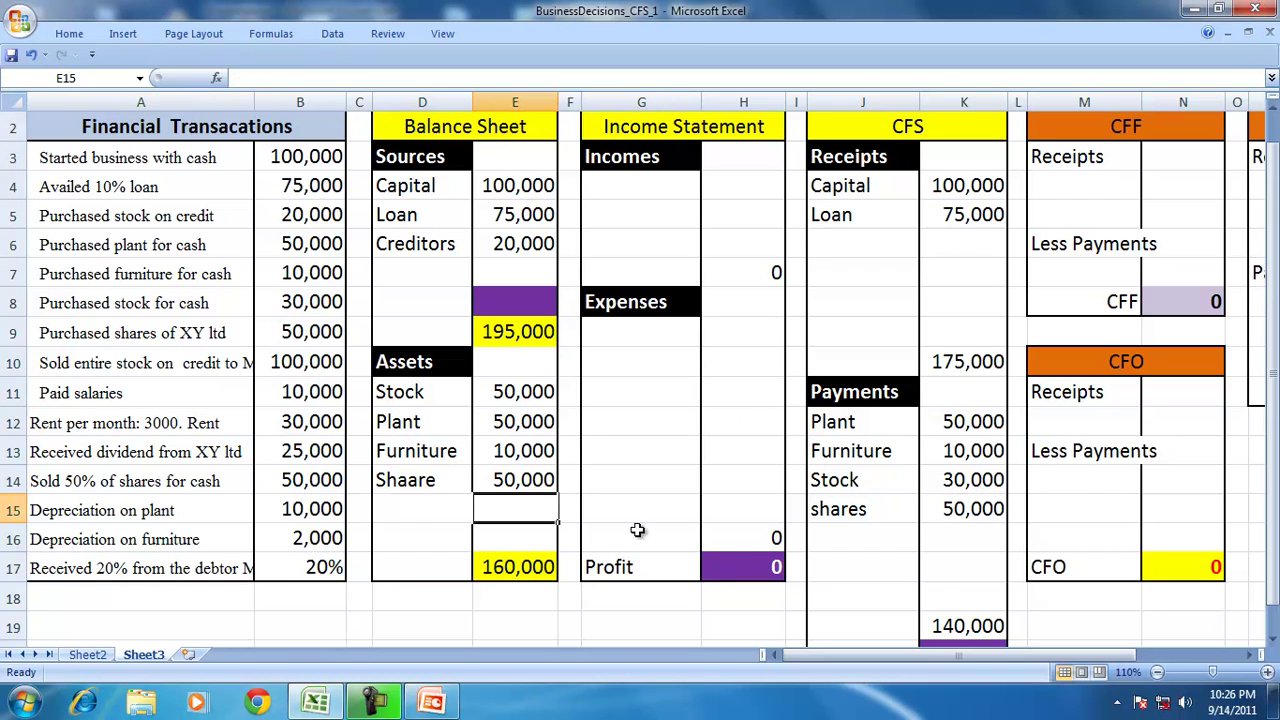
# Correct the misspelled asset label in D14 to Share.
pyautogui.click(438, 479)
pyautogui.write('Sah')
pyautogui.press('BackSpace')
pyautogui.press('BackSpace')
pyautogui.write('hare')
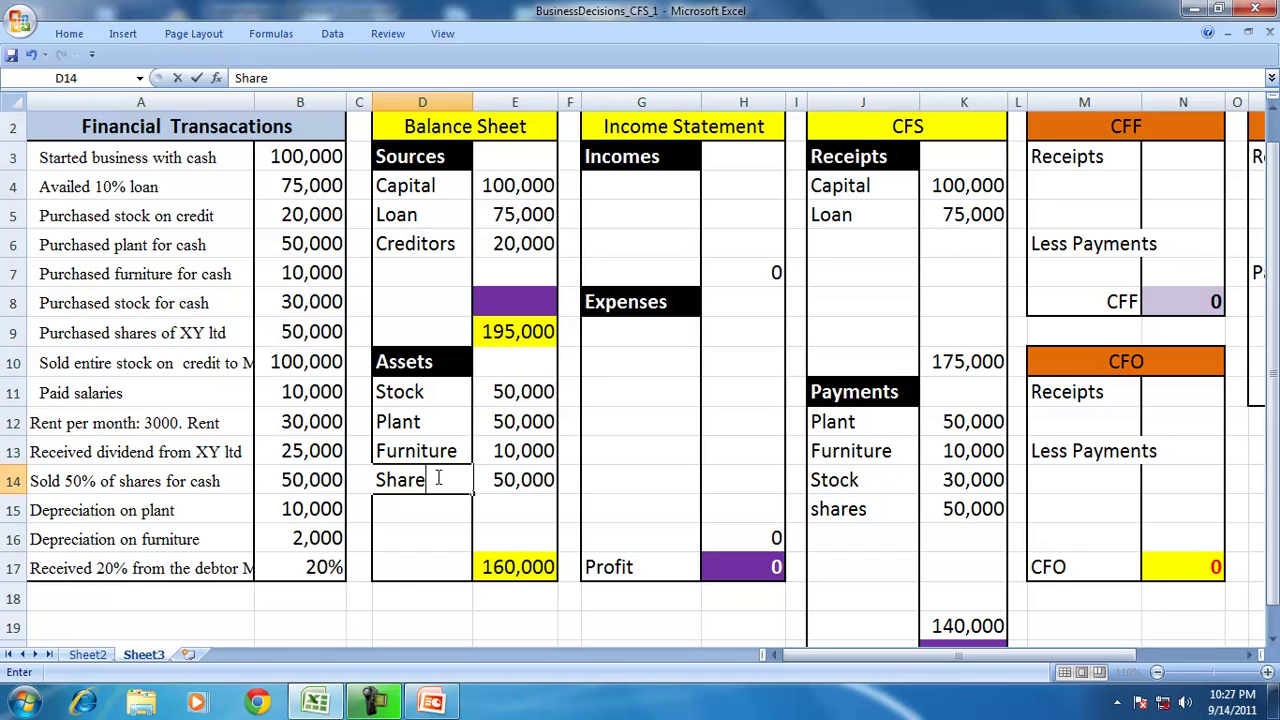
pyautogui.click(108, 338)
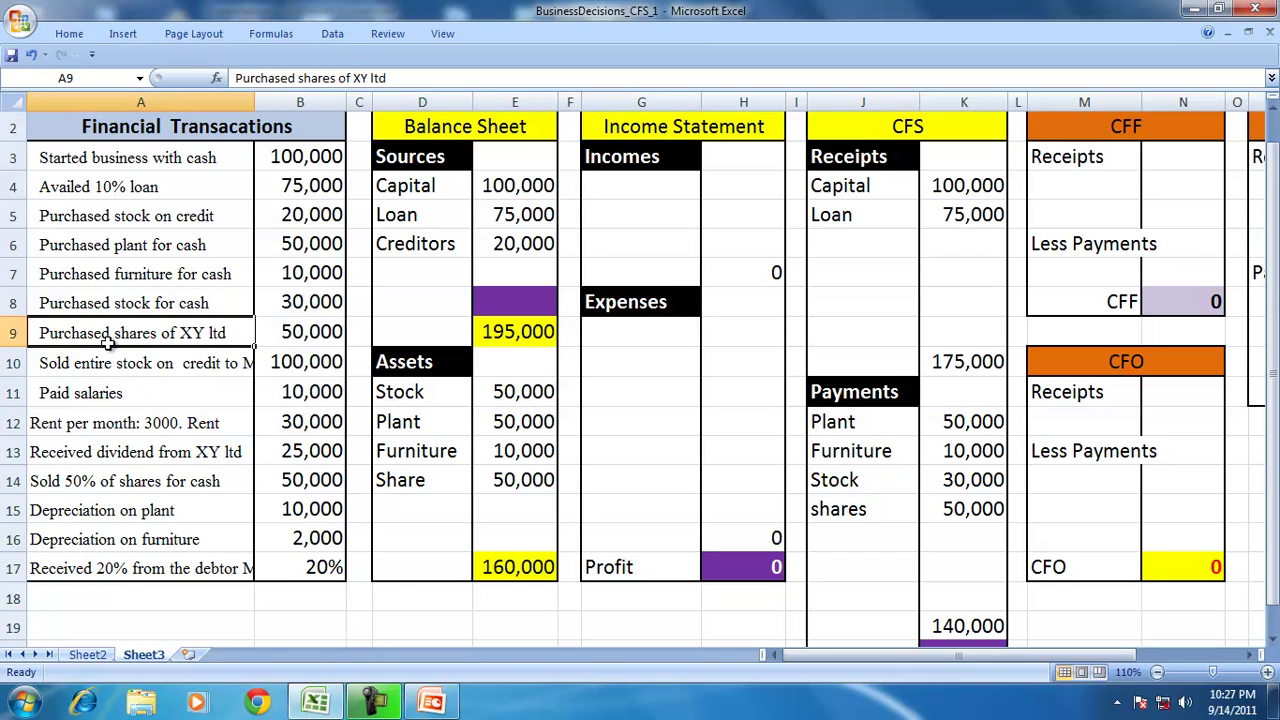
# Enter Sales under Incomes in G4 of the Income Statement and link its amount in H4 to the credit sale in B10.
pyautogui.click(120, 368)
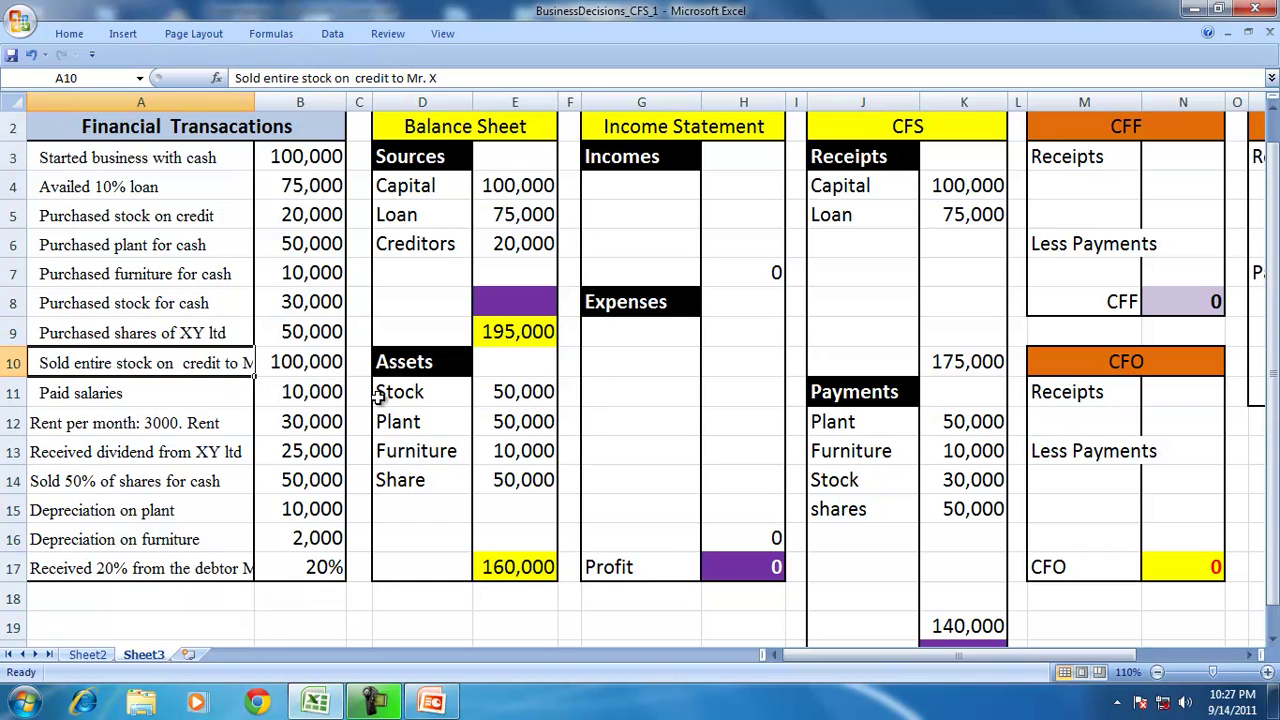
pyautogui.click(653, 185)
pyautogui.write('Sales')
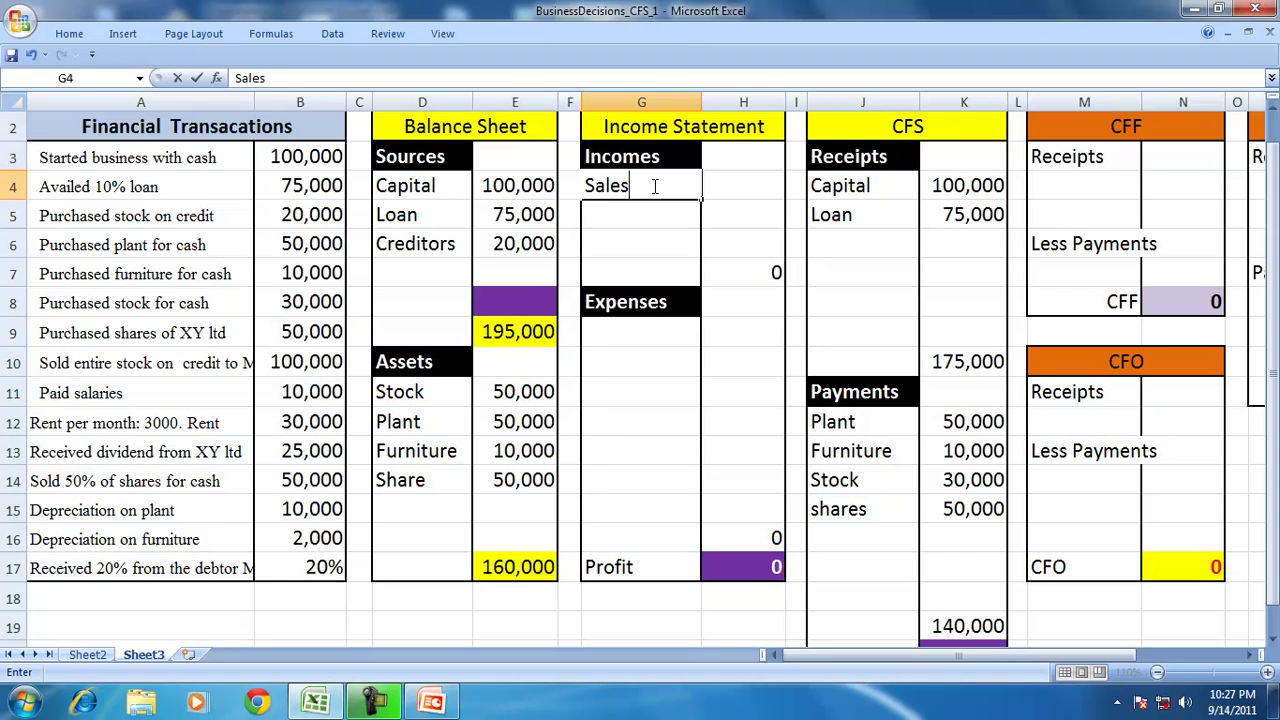
pyautogui.press('Tab')
pyautogui.write('=')
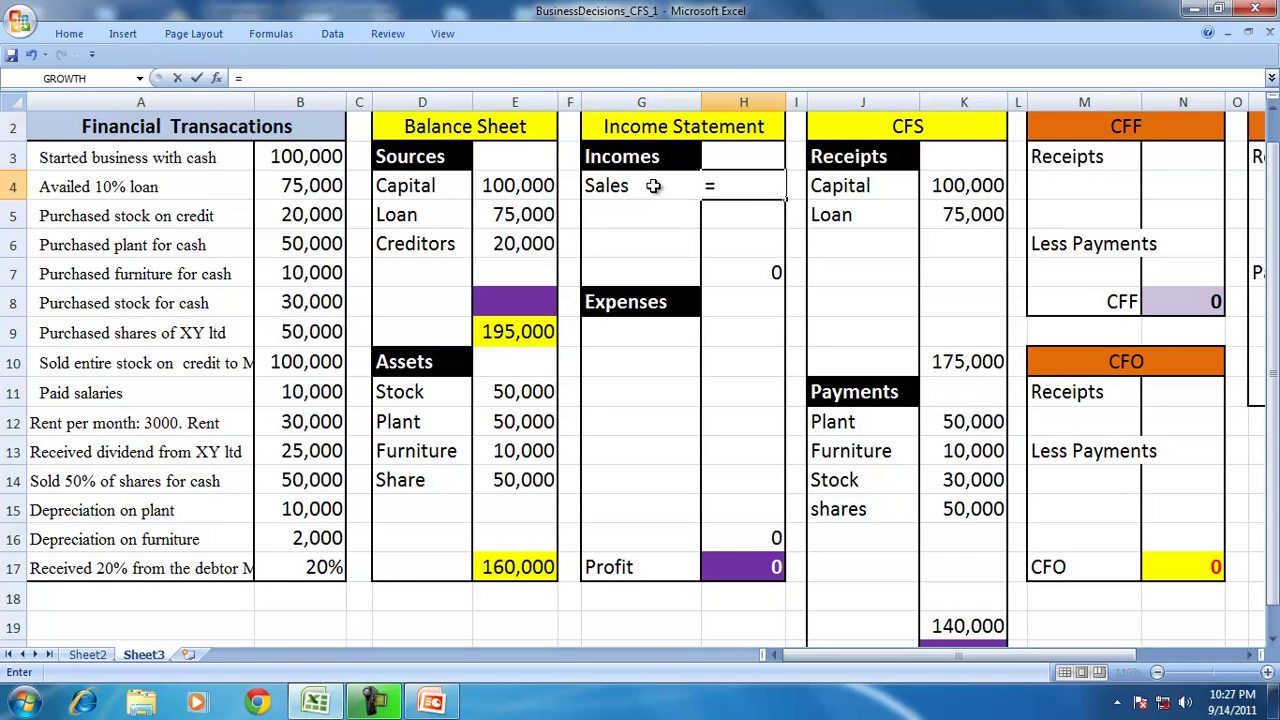
pyautogui.click(290, 366)
pyautogui.press('Return')
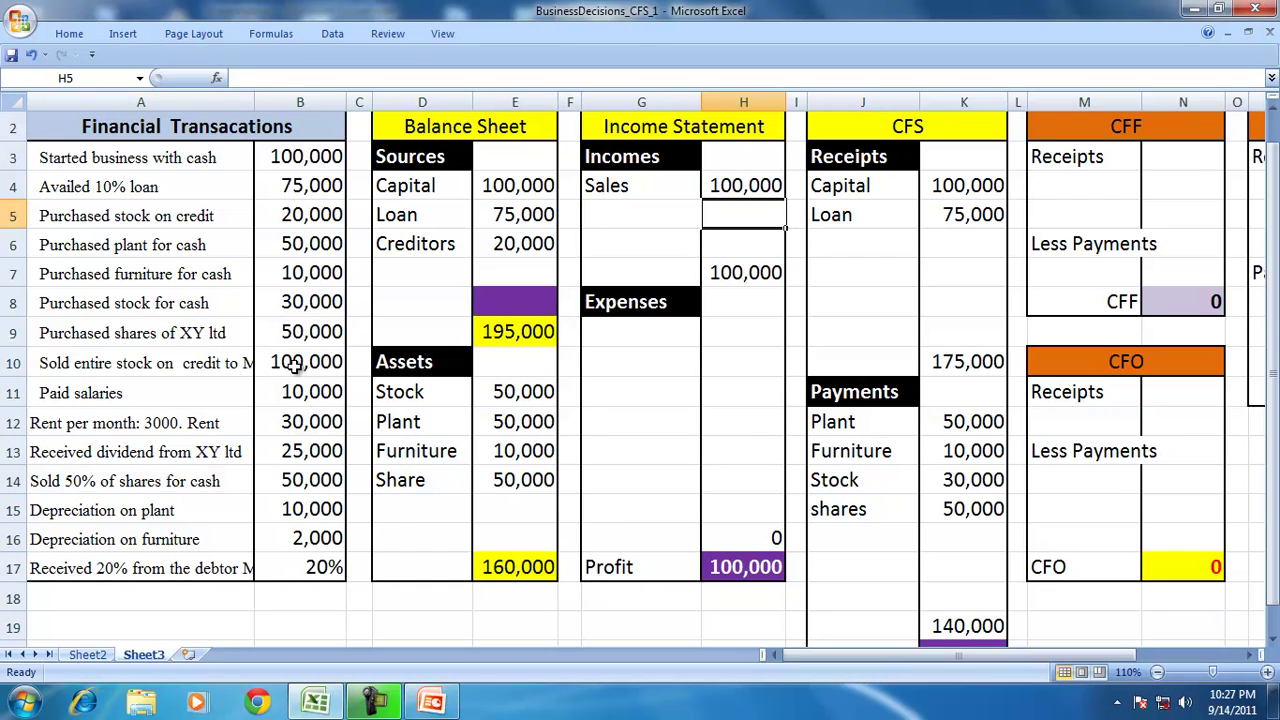
# Enter Sales under Receipts in J6 of the CFS with a cash amount of 0 in K6.
pyautogui.click(876, 240)
pyautogui.write('Sale')
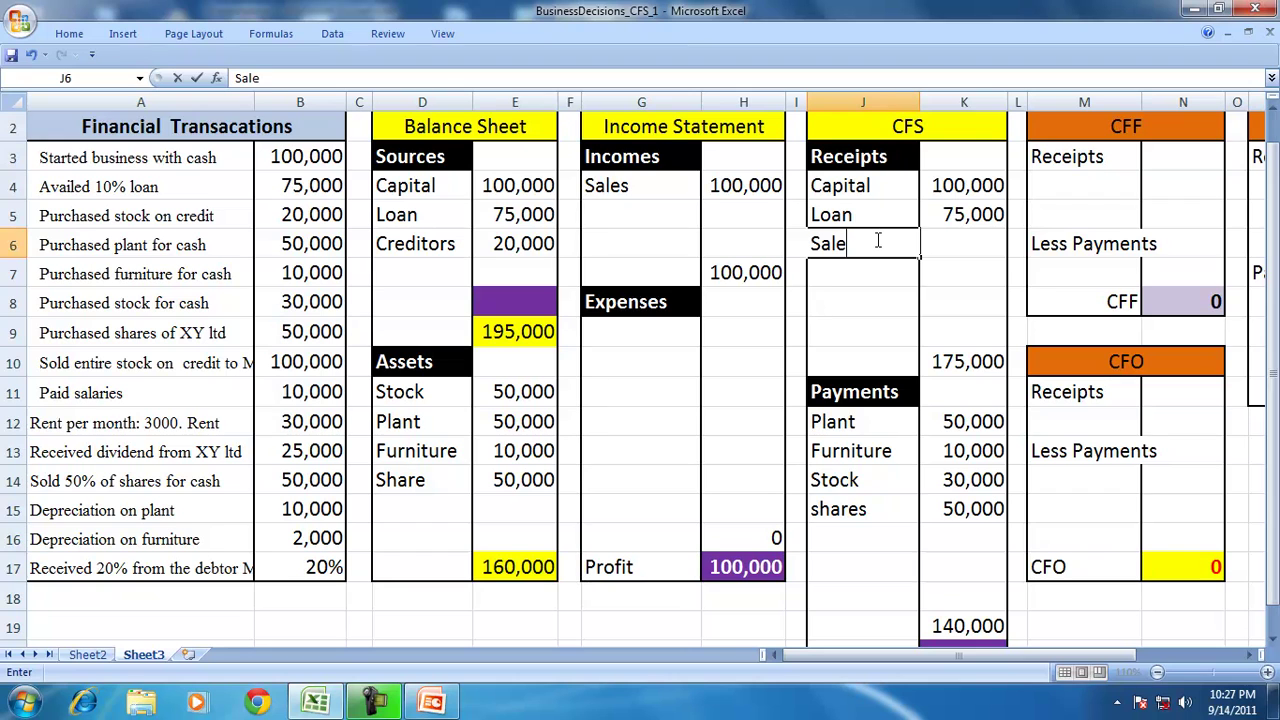
pyautogui.press('Tab')
pyautogui.write('0')
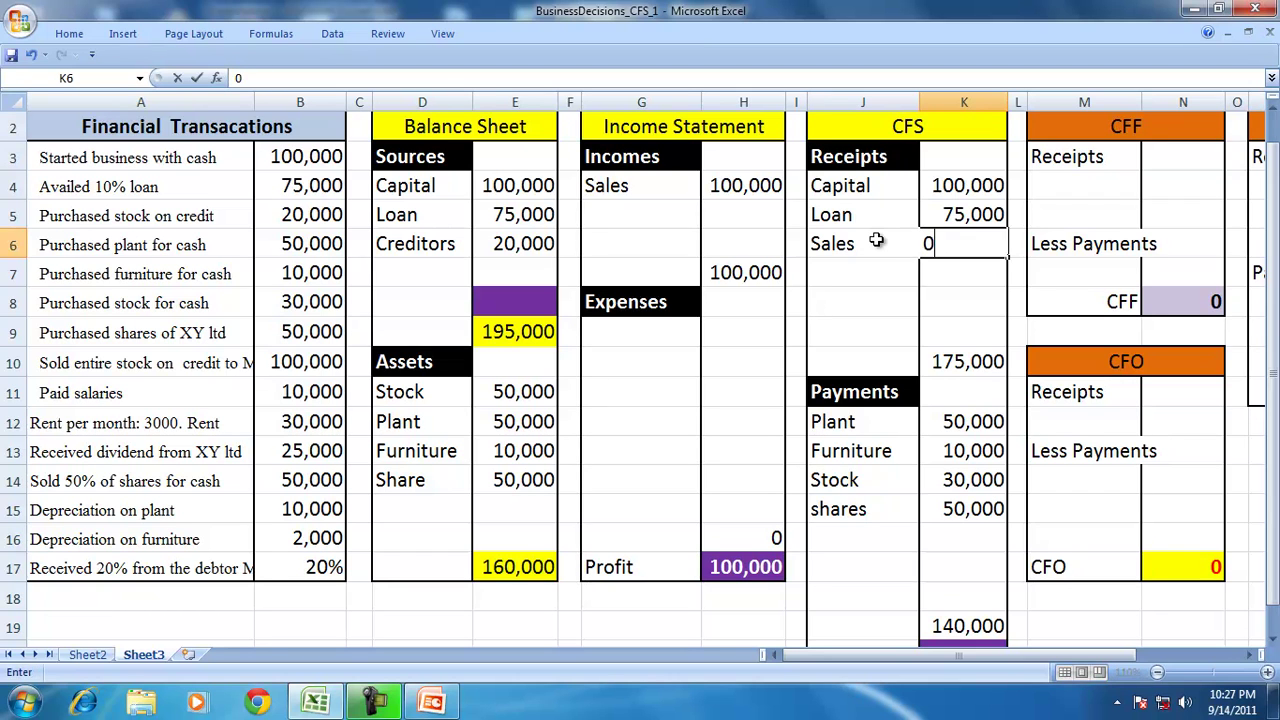
pyautogui.press('Return')
pyautogui.click(956, 234)
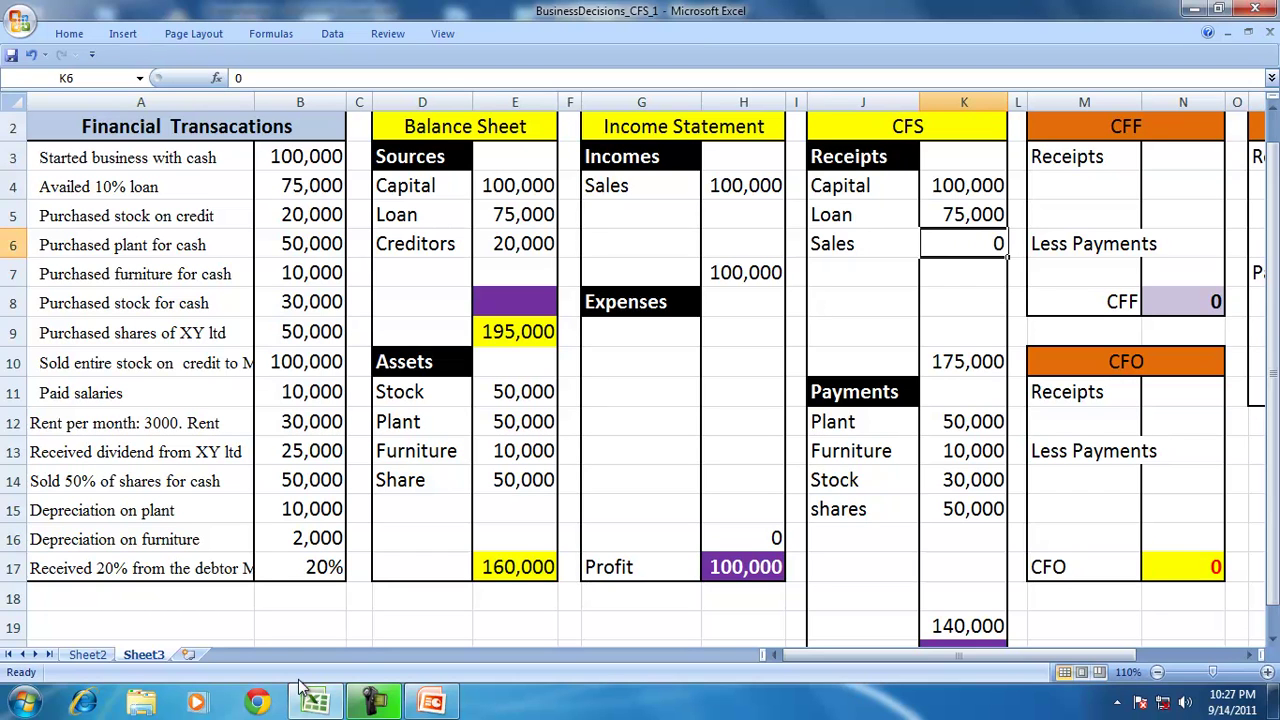
# Enter Debtor(XY) under Assets in D15 of the Balance Sheet and calculate its amount in E15 with =H4-K6.
pyautogui.click(431, 503)
pyautogui.write('Debtor')
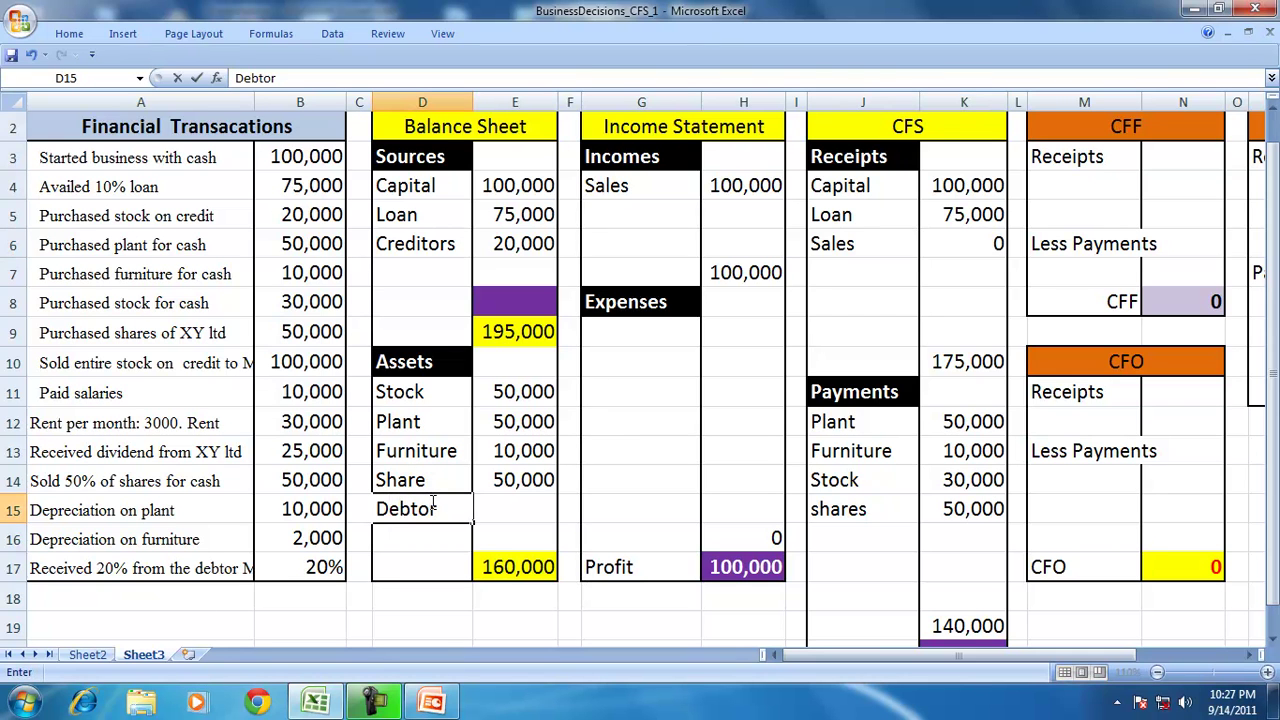
pyautogui.write('(XY)')
pyautogui.press('Tab')
pyautogui.write('=')
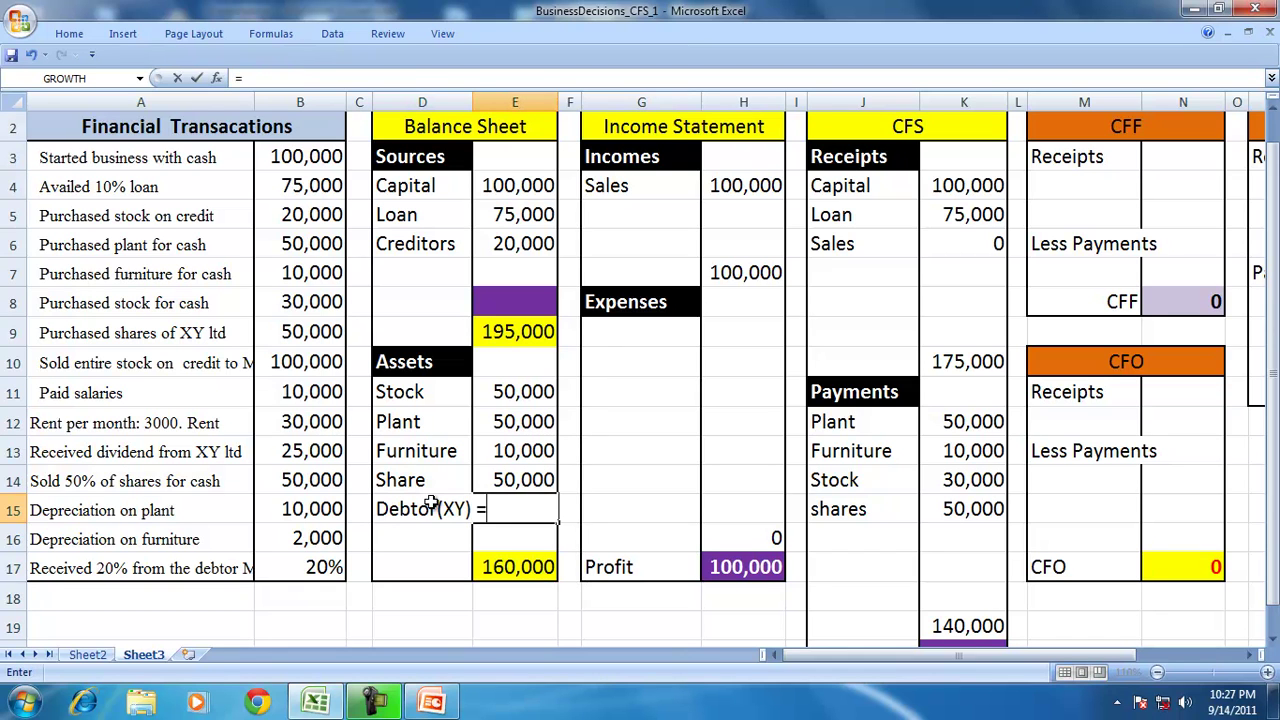
pyautogui.click(771, 188)
pyautogui.write('-')
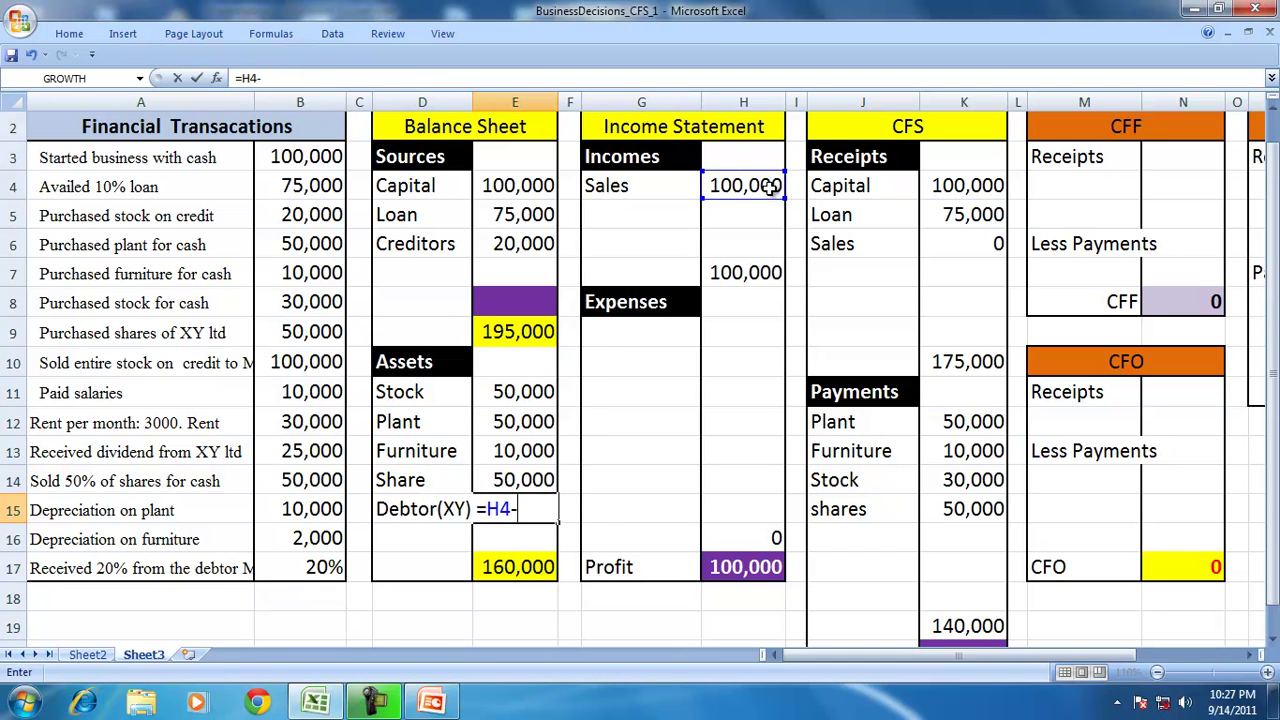
pyautogui.click(952, 240)
pyautogui.press('Return')
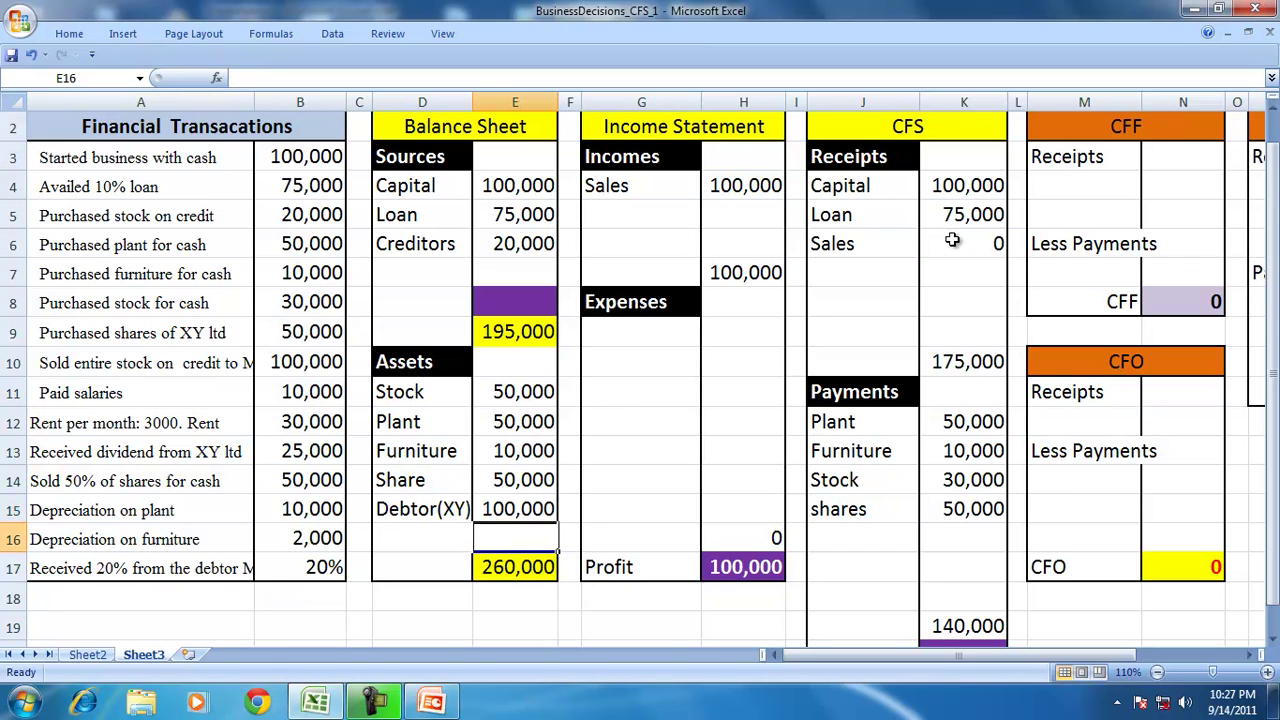
# Review the Debtor(XY) formula in E15 and its sources, the Income Statement sales in H4 and the CFS sales in K6.
pyautogui.click(549, 512)
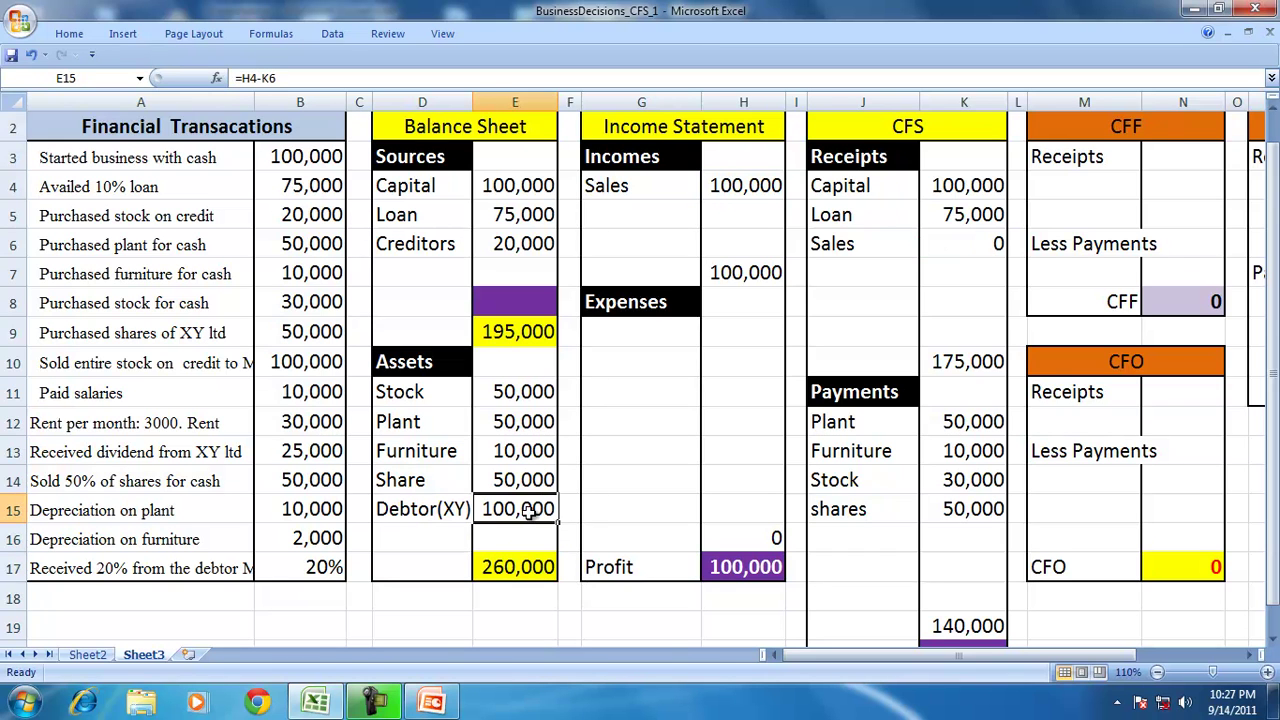
pyautogui.click(750, 180)
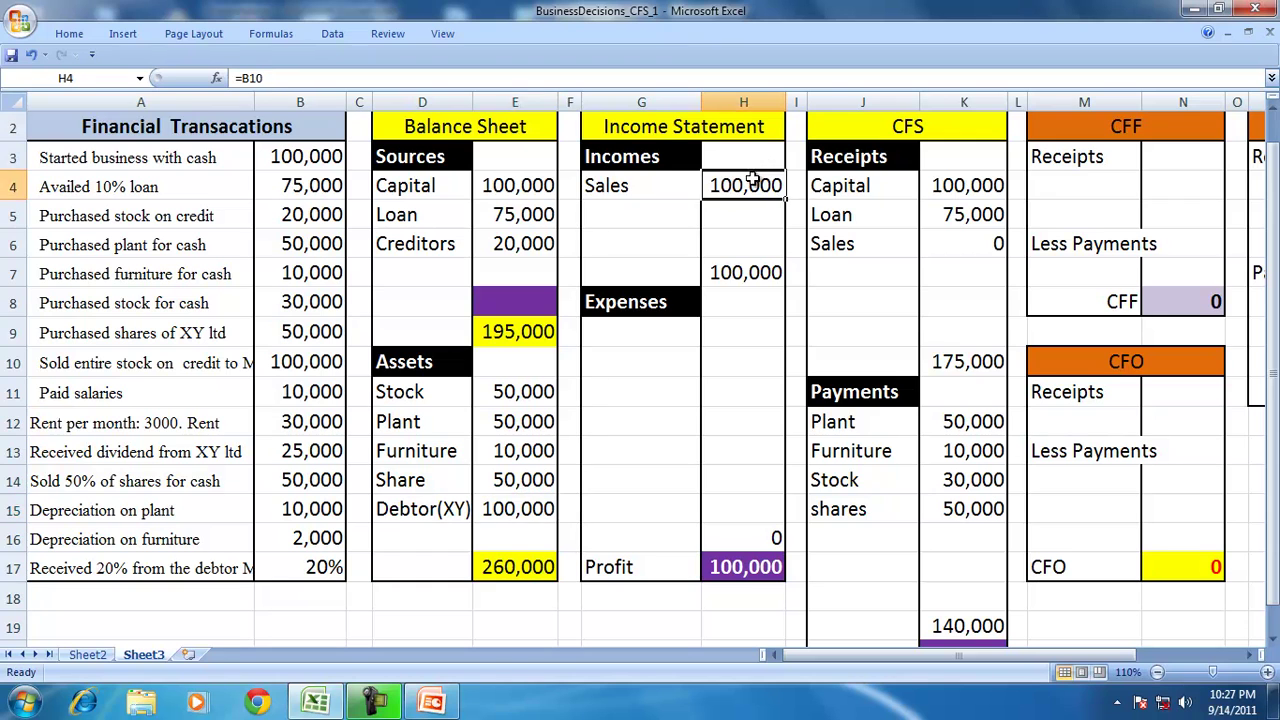
pyautogui.click(957, 242)
pyautogui.click(492, 509)
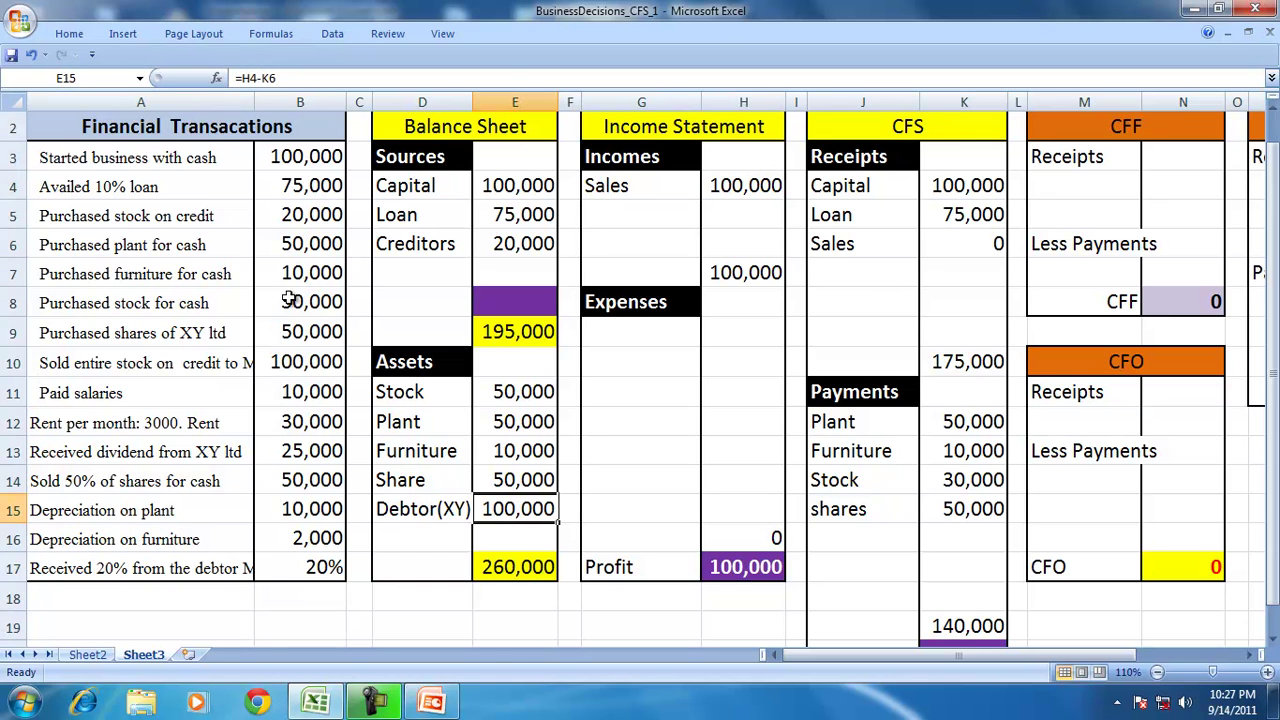
pyautogui.click(640, 190)
pyautogui.click(722, 183)
# Enter COGS under Expenses in G9 of the Income Statement with an amount of =50000 in H9.
pyautogui.click(629, 320)
pyautogui.write('COG')
pyautogui.press('Tab')
pyautogui.write('=')
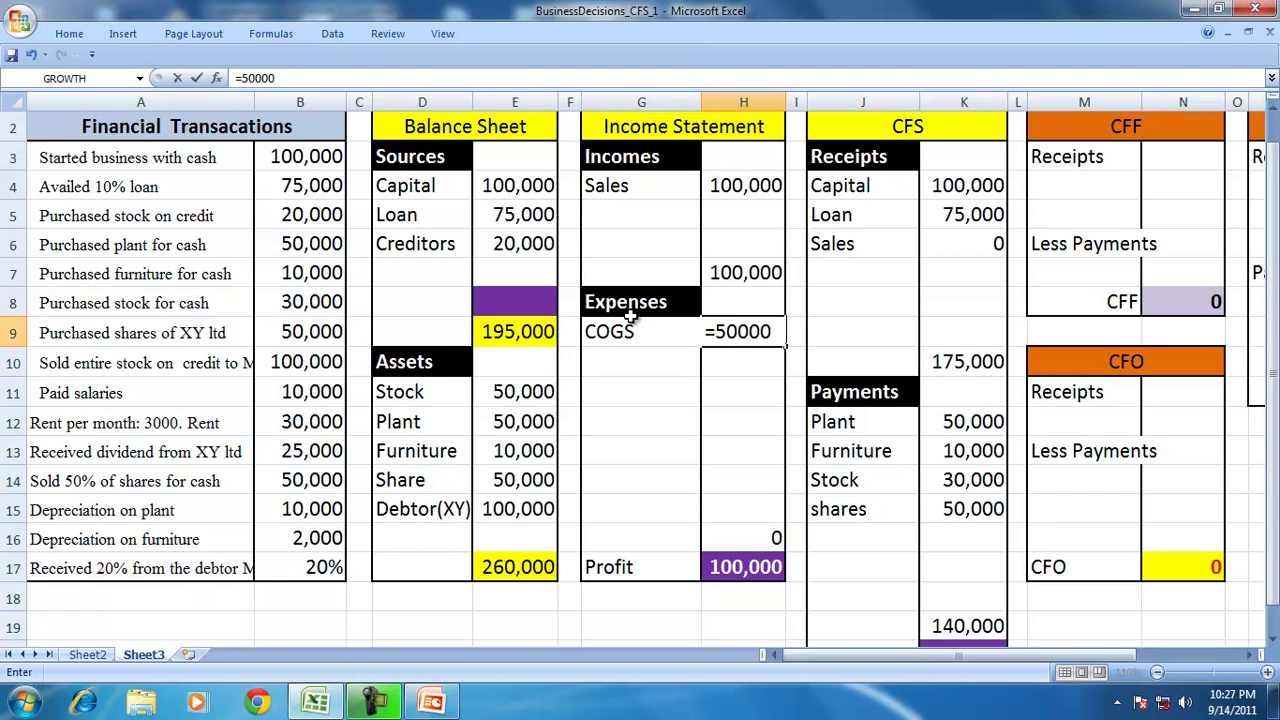
pyautogui.press('Return')
pyautogui.click(757, 331)
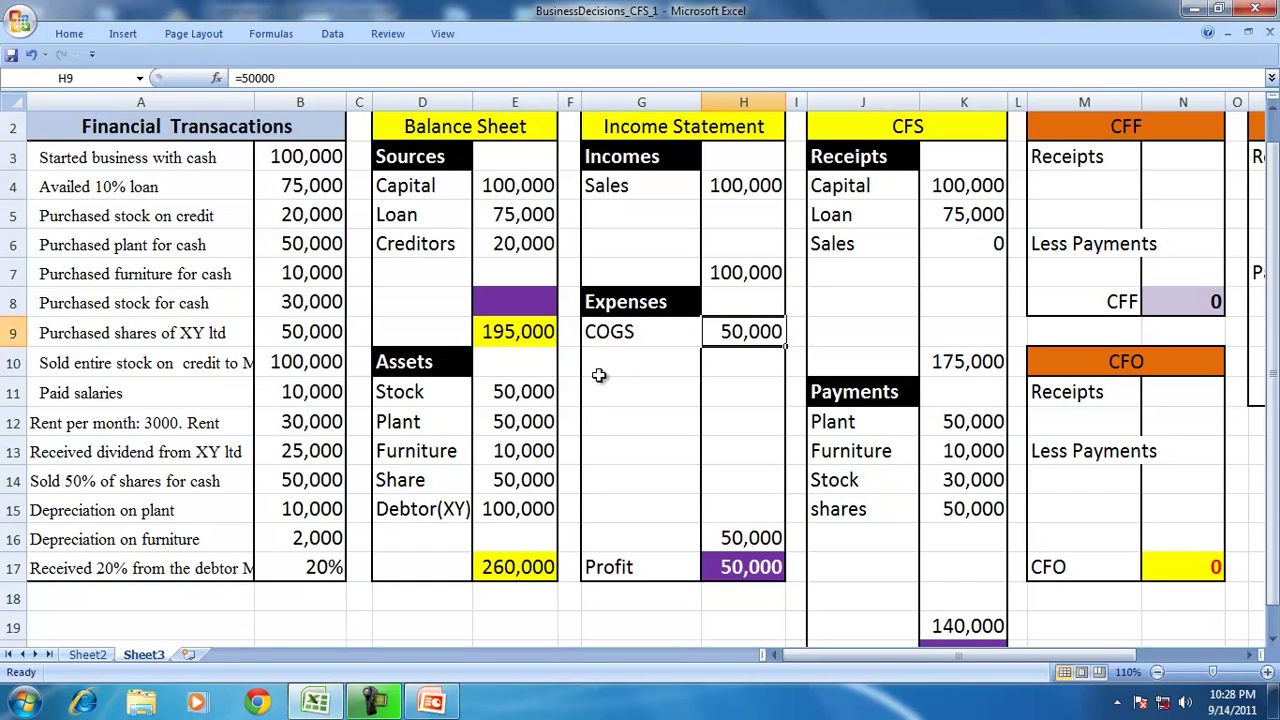
# Subtract COGS from the Balance Sheet's Stock amount by extending the formula in E11 to =E6+K14-H9.
pyautogui.click(525, 391)
pyautogui.click(303, 77)
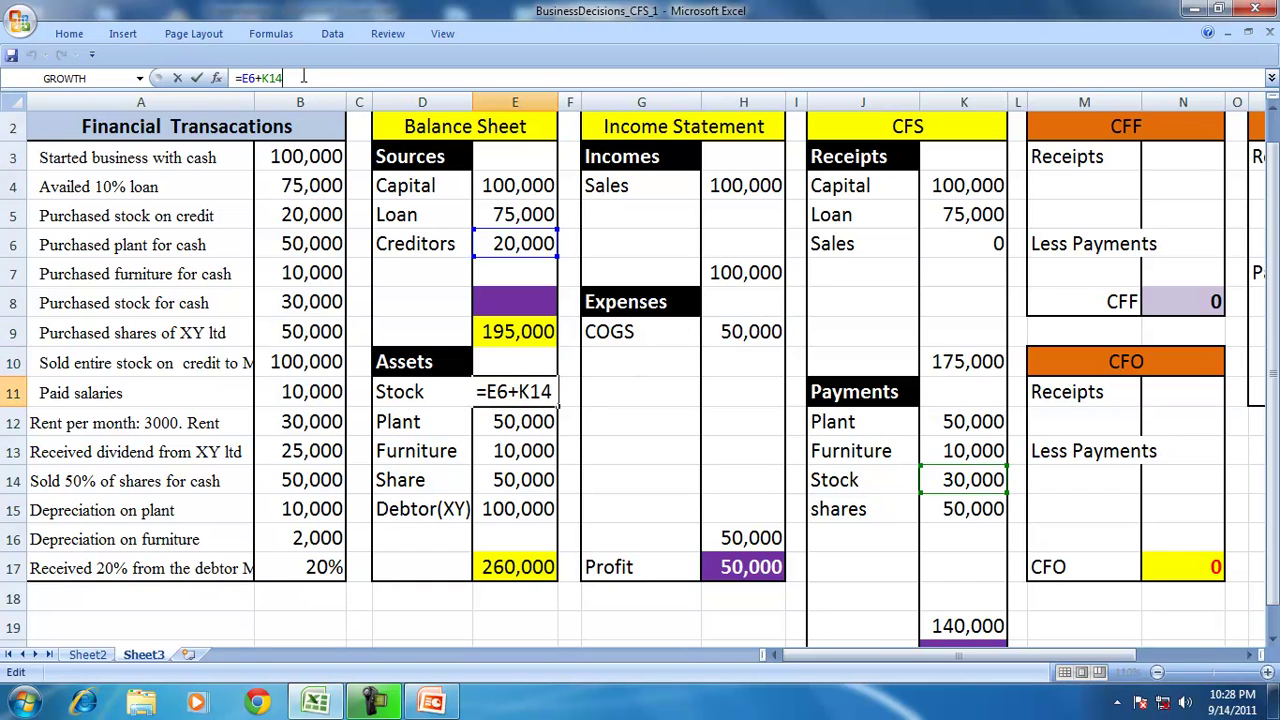
pyautogui.write('-')
pyautogui.click(748, 334)
pyautogui.press('Return')
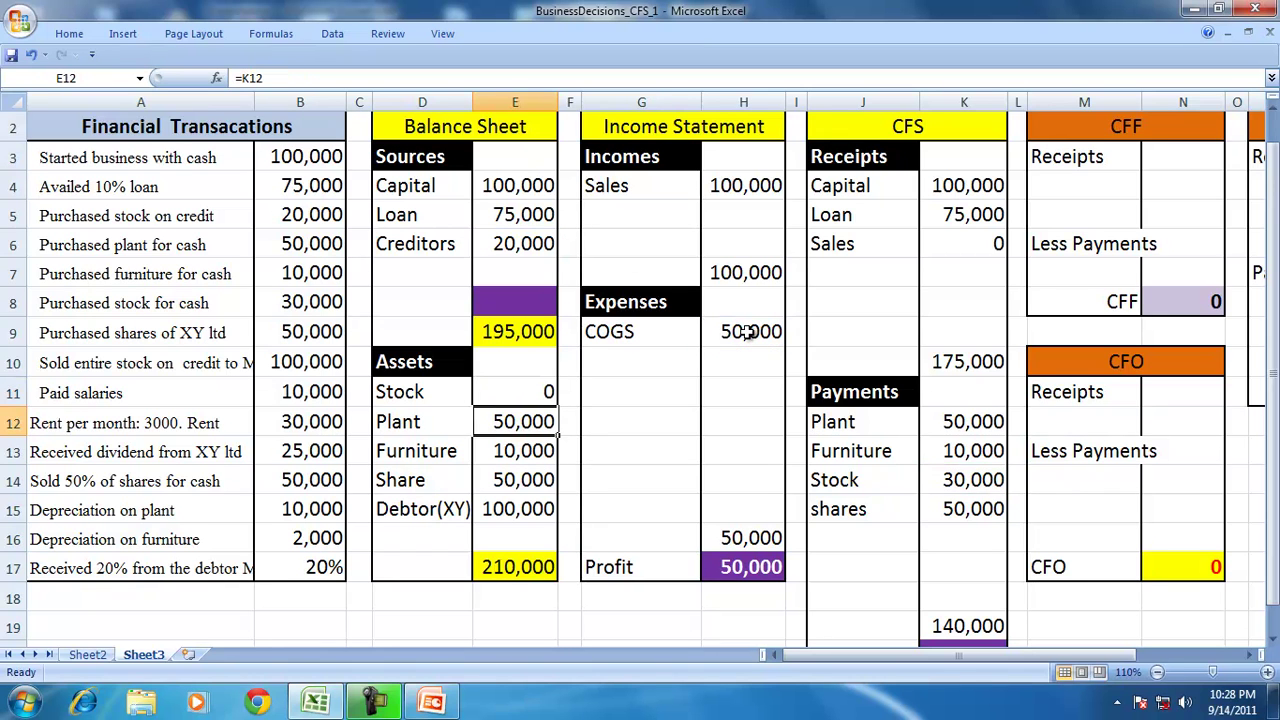
# Trace the precedents of the Stock formula in E11, review its sources, and remove the tracing arrows.
pyautogui.click(508, 393)
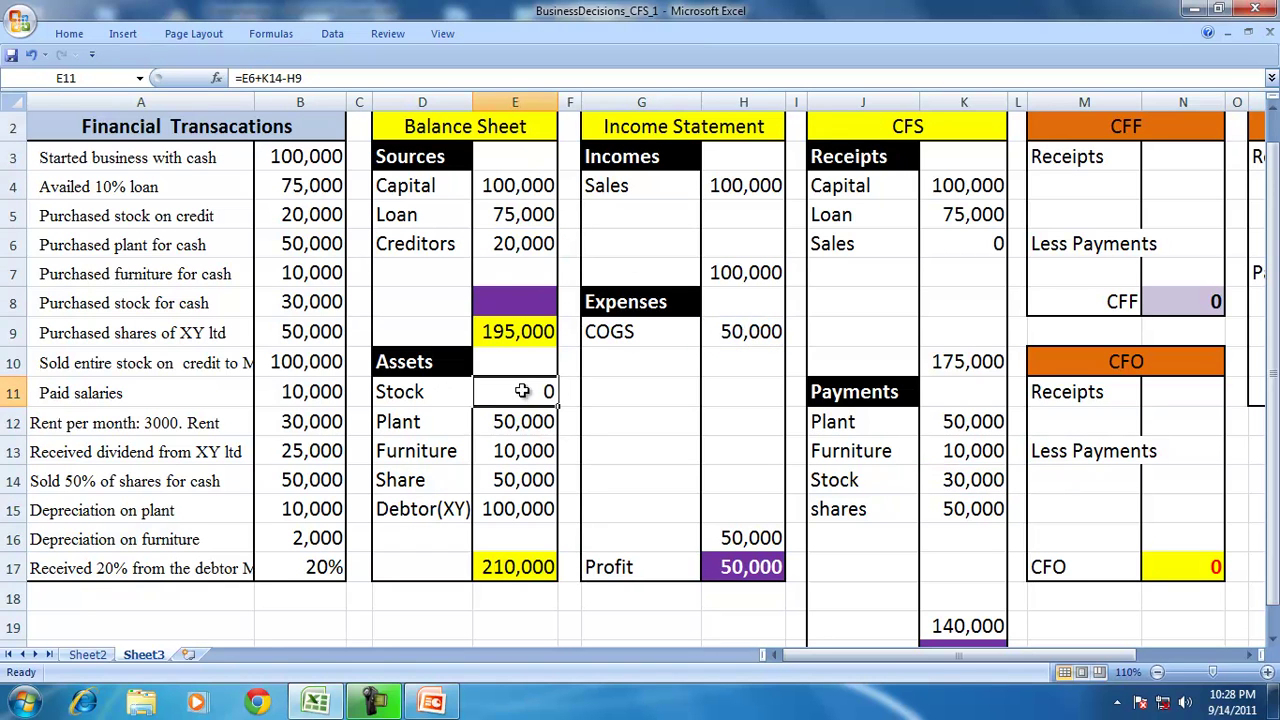
pyautogui.click(260, 34)
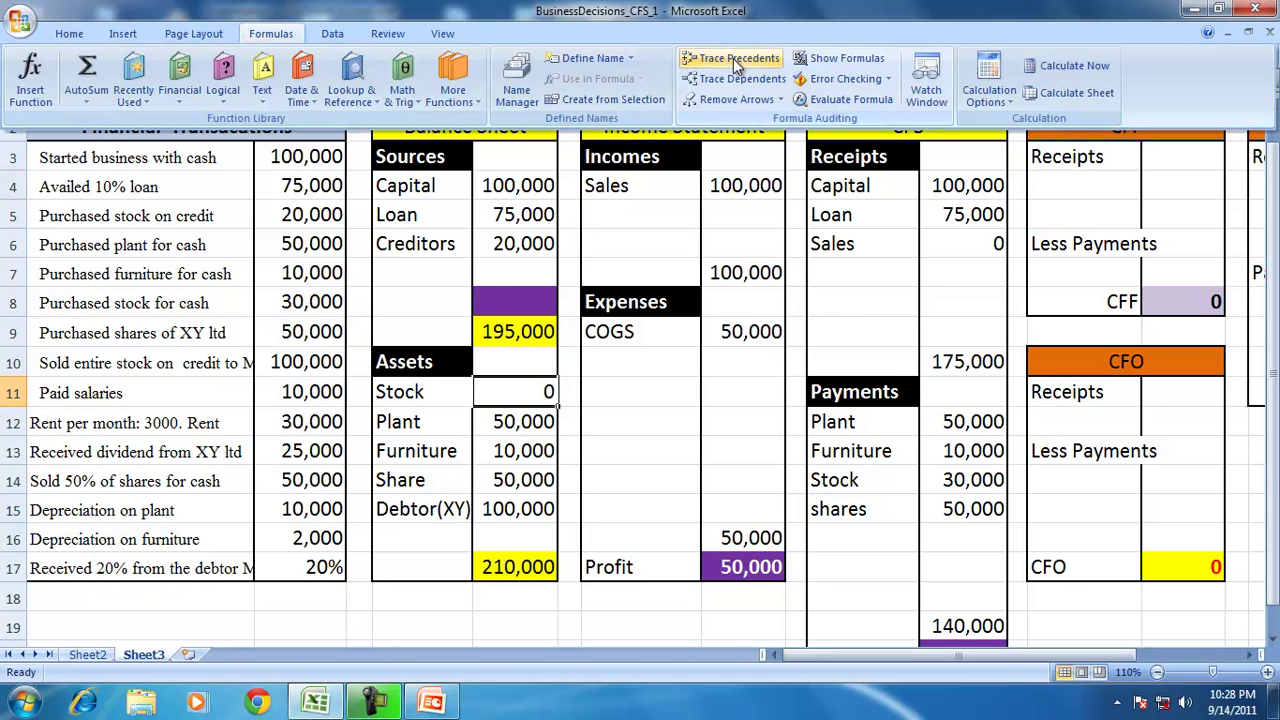
pyautogui.click(733, 56)
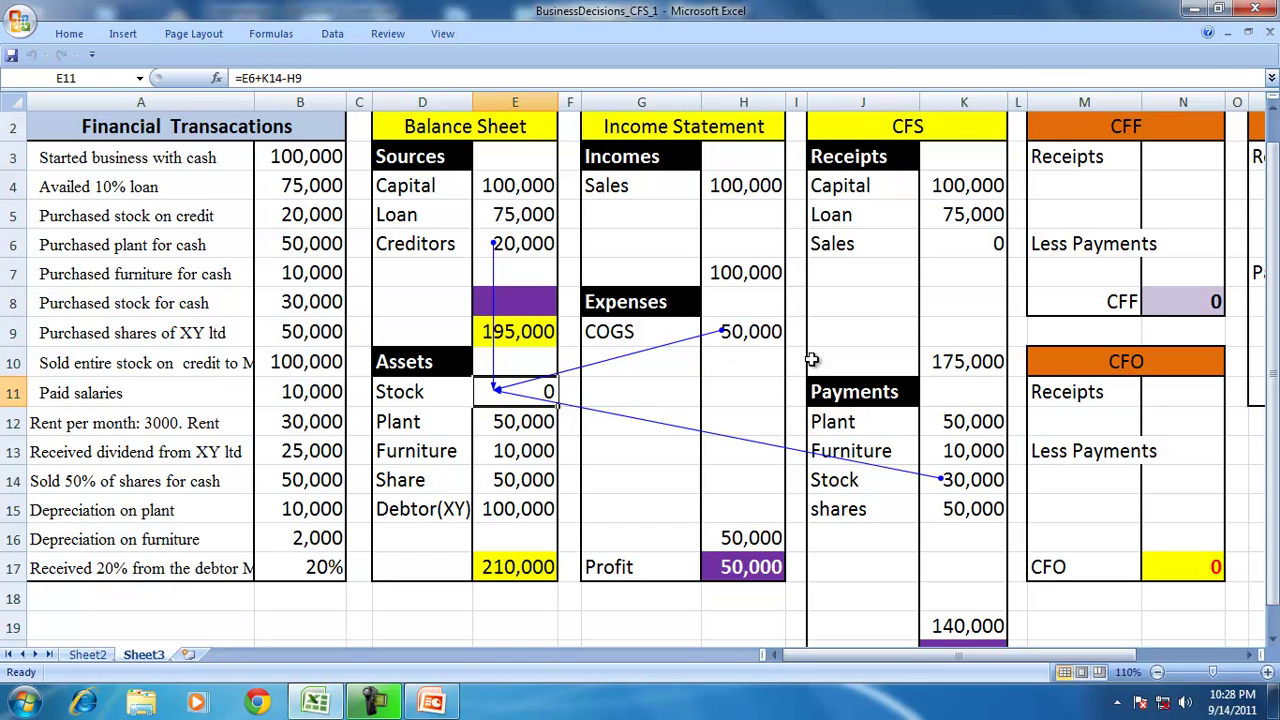
pyautogui.click(265, 35)
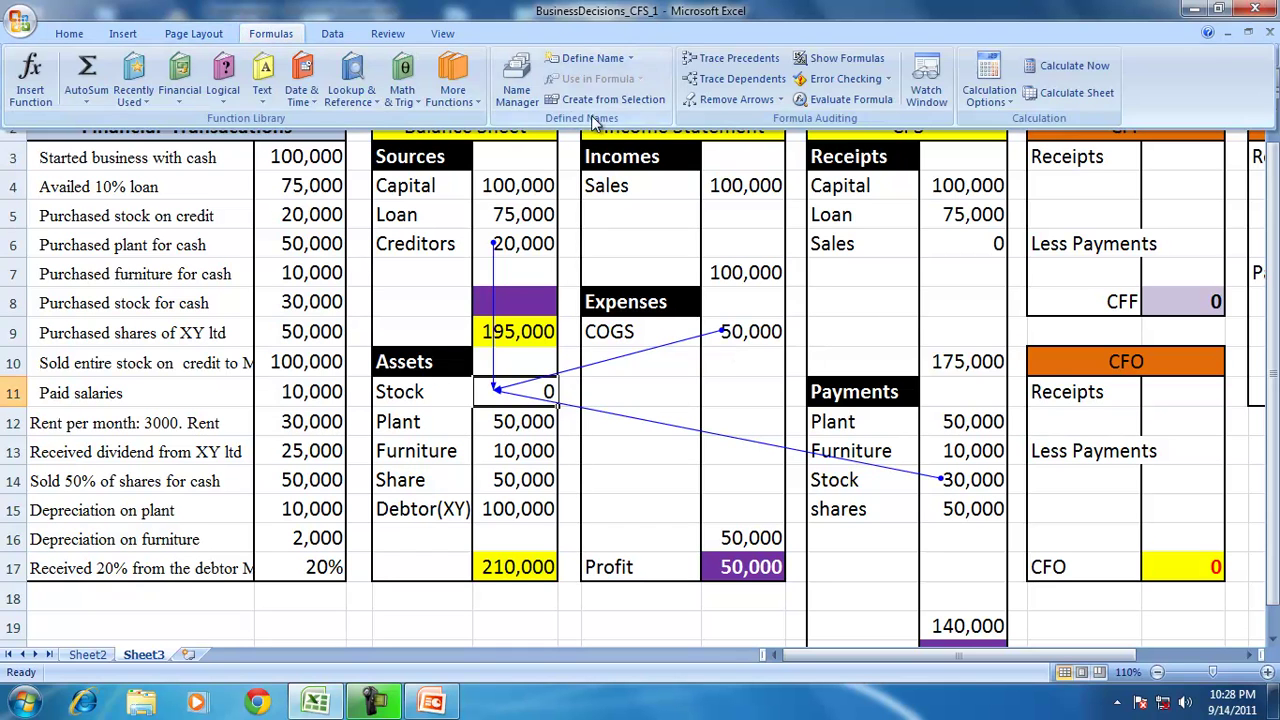
pyautogui.click(728, 104)
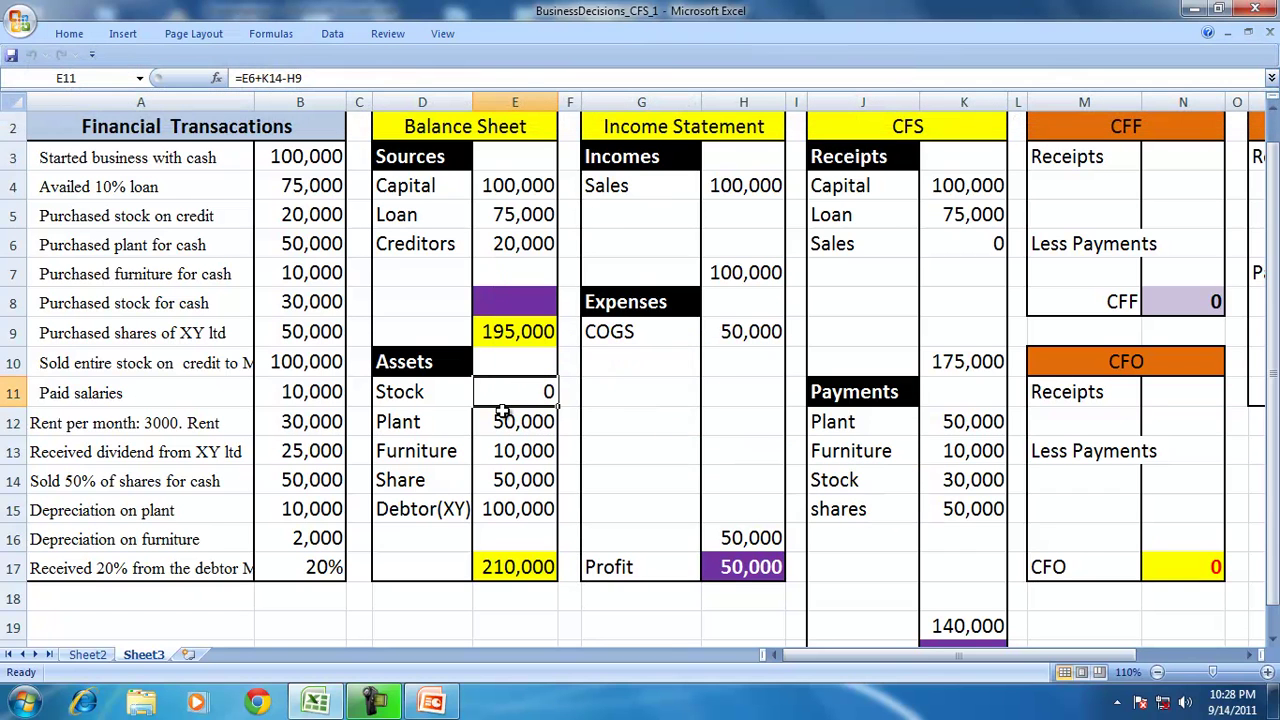
# Enter Salaries under Expenses in G10 of the Income Statement and link H10 to the paid salaries amount in B11.
pyautogui.click(105, 360)
pyautogui.click(100, 393)
pyautogui.click(612, 362)
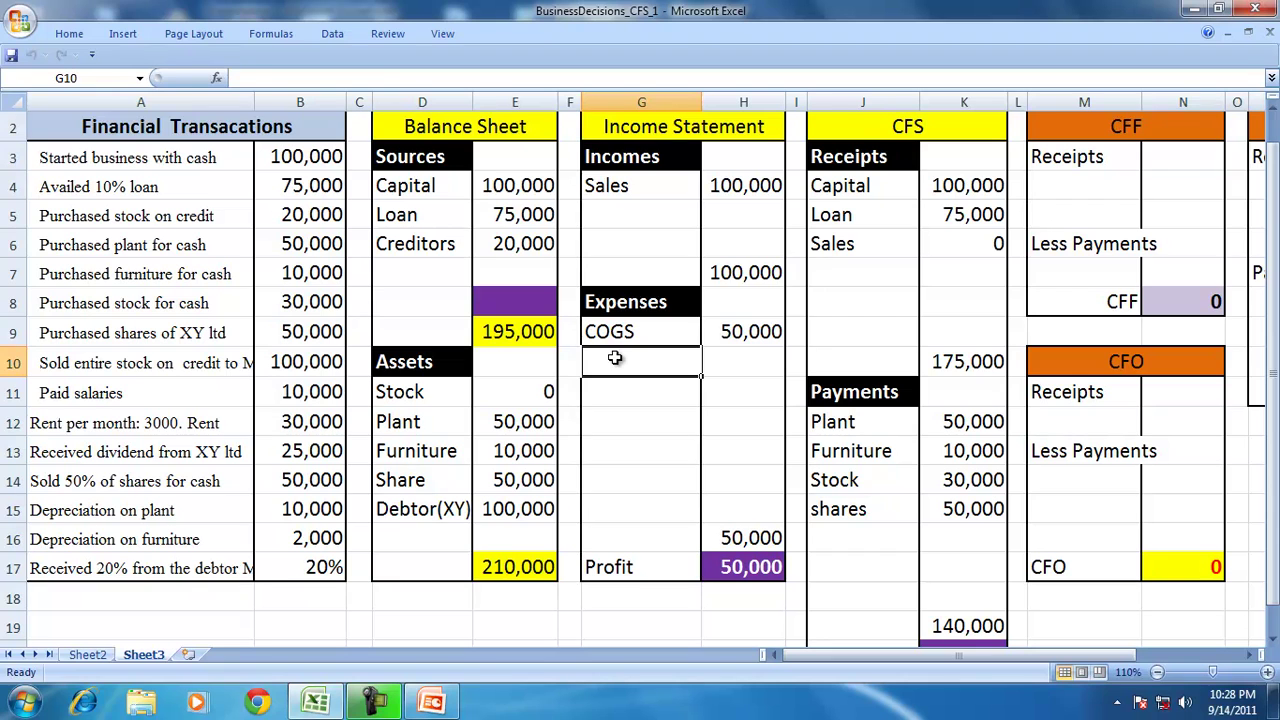
pyautogui.write('Salaries')
pyautogui.press('Tab')
pyautogui.write('=')
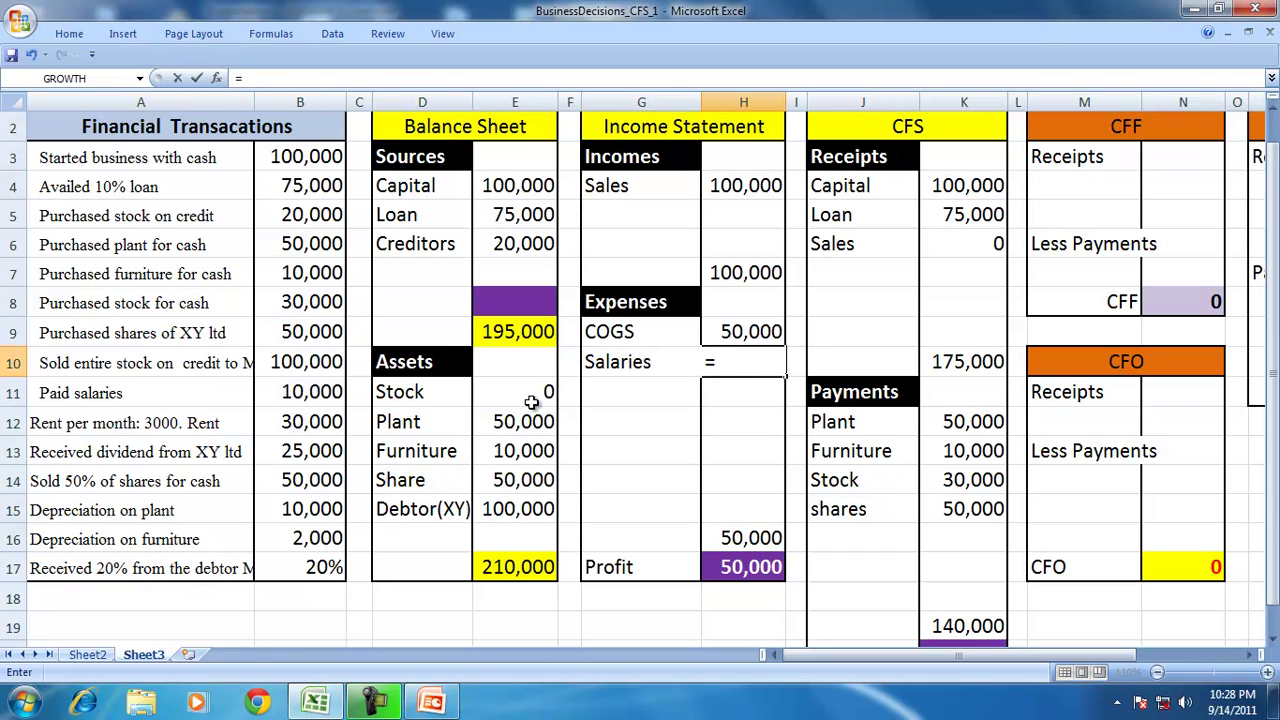
pyautogui.click(333, 397)
pyautogui.press('Return')
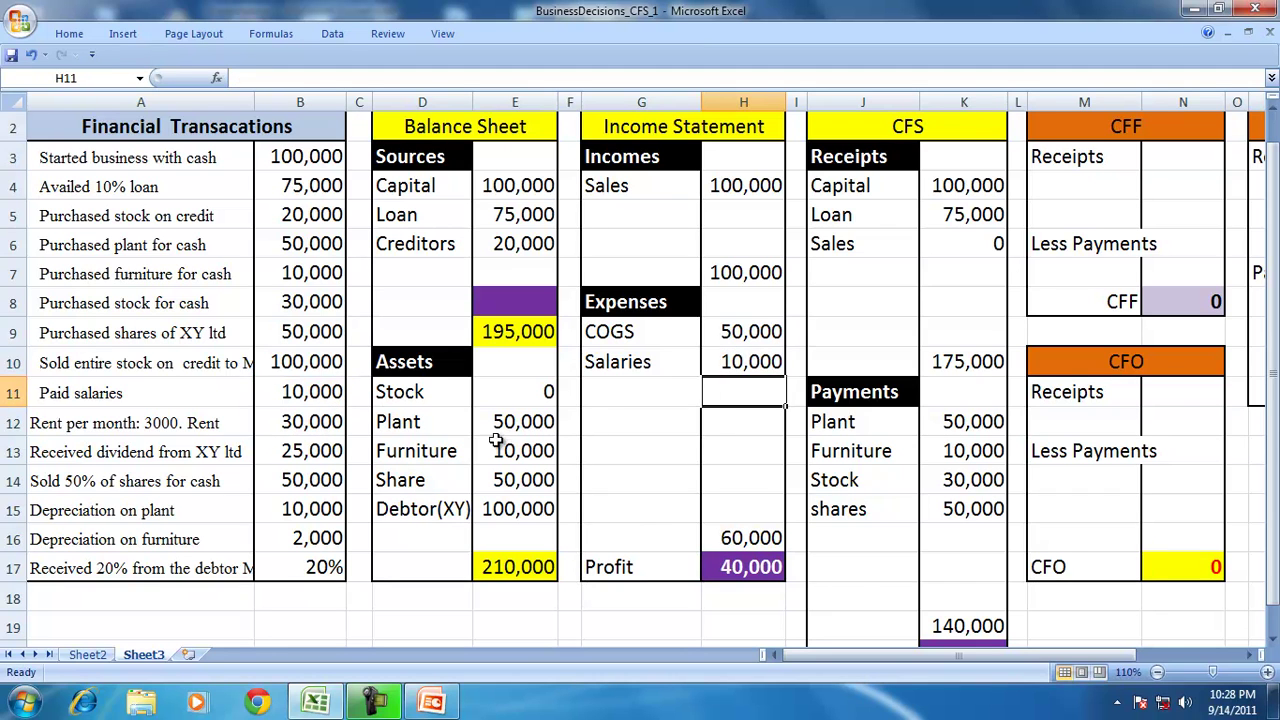
# Enter Salary under Payments in J16 of the CFS and link K16 to the Income Statement salaries in H10.
pyautogui.click(847, 524)
pyautogui.write('Salaru')
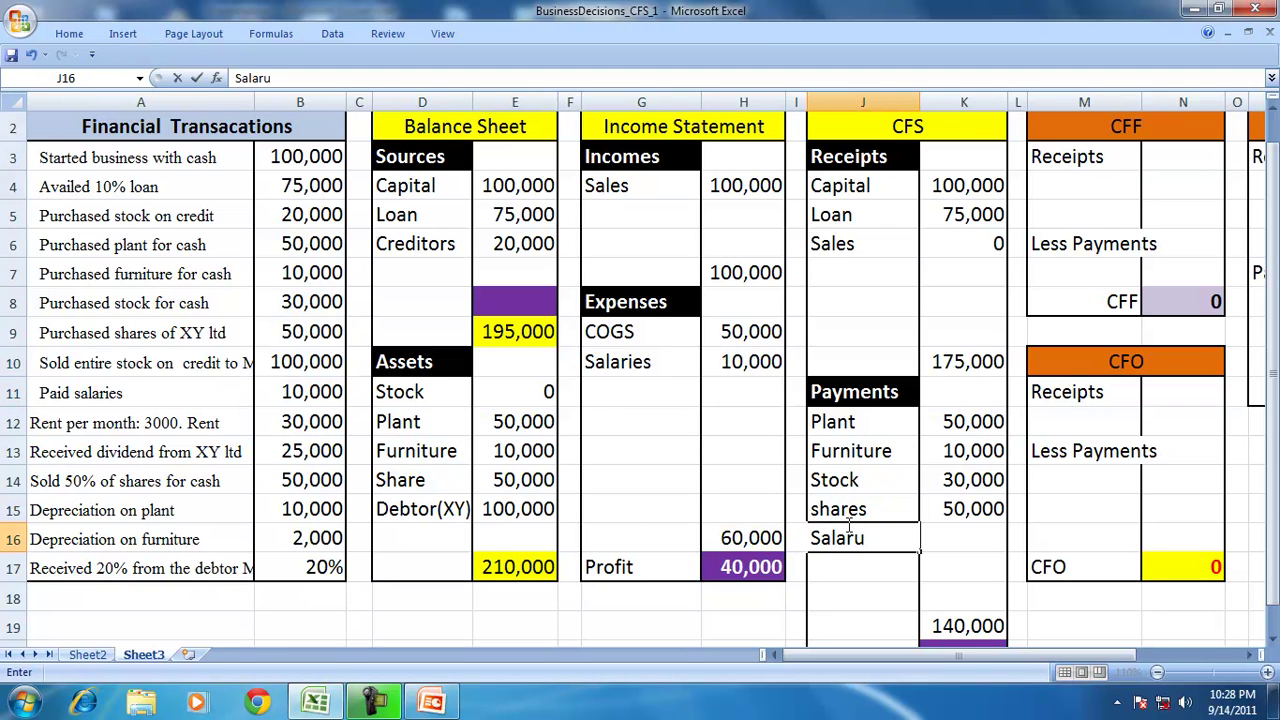
pyautogui.press('BackSpace')
pyautogui.write('y')
pyautogui.press('Tab')
pyautogui.write('=')
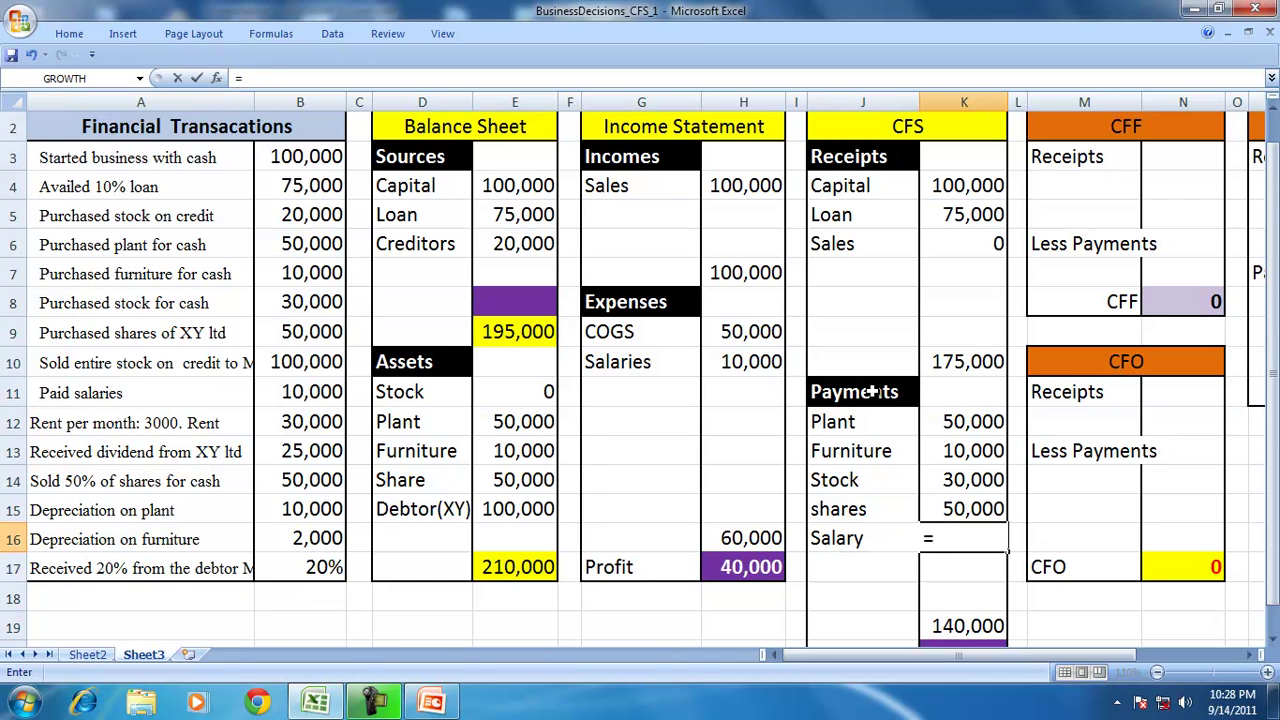
pyautogui.click(740, 364)
pyautogui.press('Return')
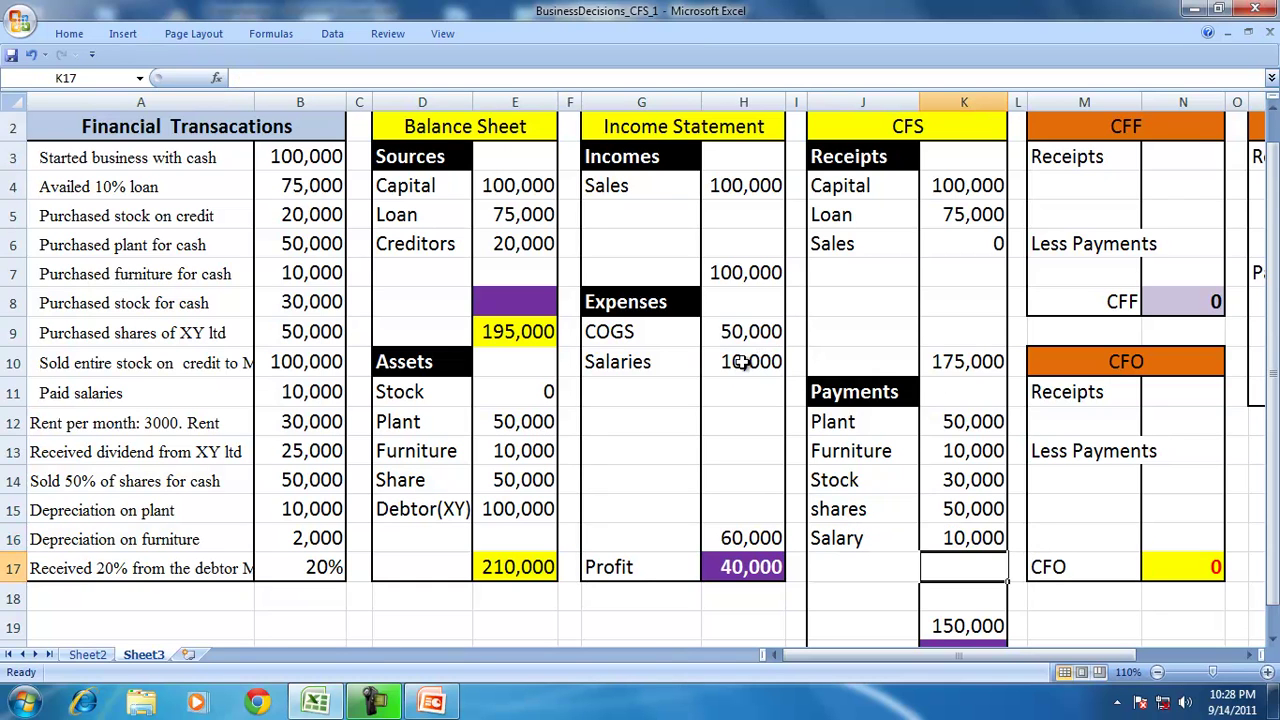
# Review the rent transaction in row 12 and add an Accounting period note of 12 months in A18 and B18.
pyautogui.click(64, 422)
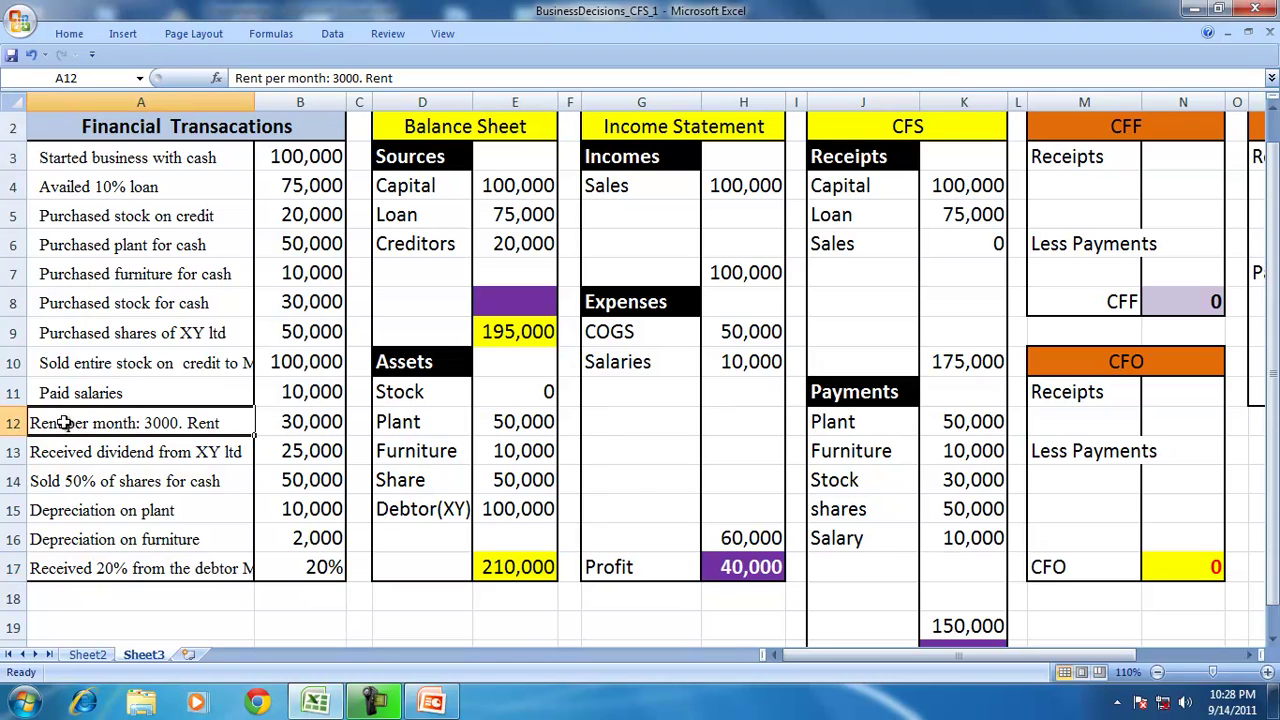
pyautogui.click(178, 396)
pyautogui.click(150, 428)
pyautogui.click(283, 422)
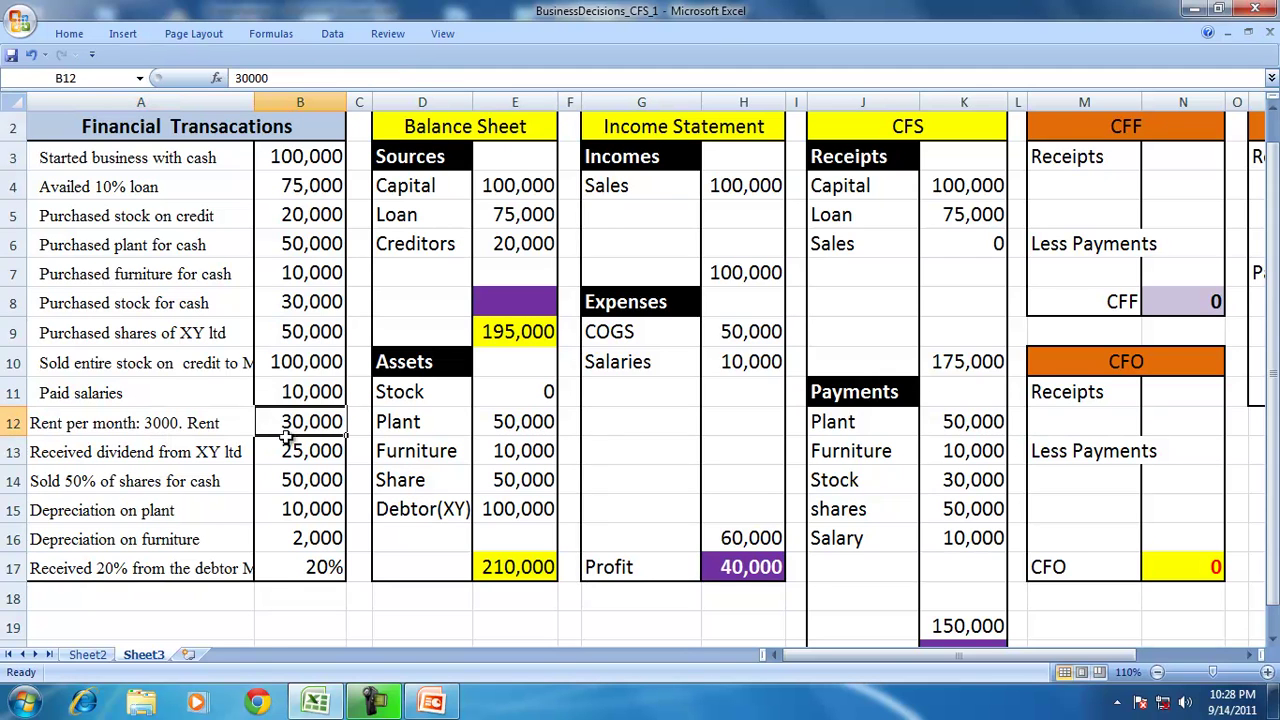
pyautogui.click(165, 598)
pyautogui.write('Acc')
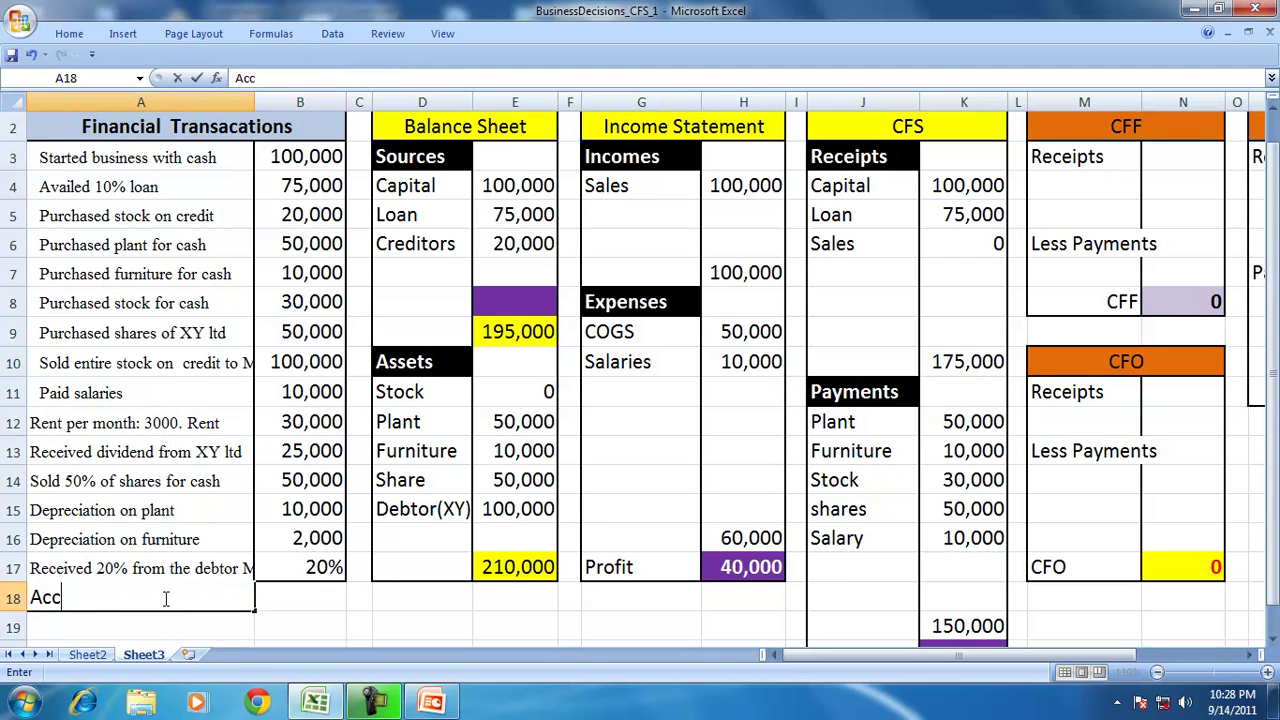
pyautogui.write('ounting period')
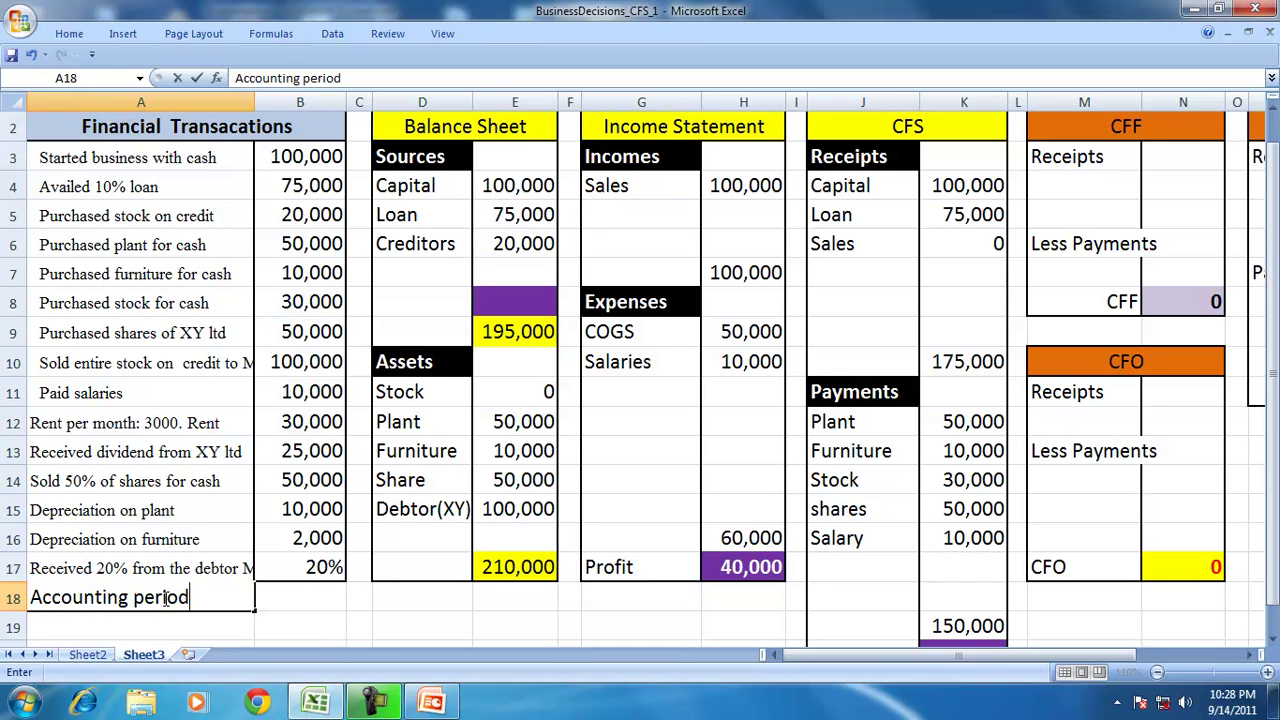
pyautogui.press('Tab')
pyautogui.write('12')
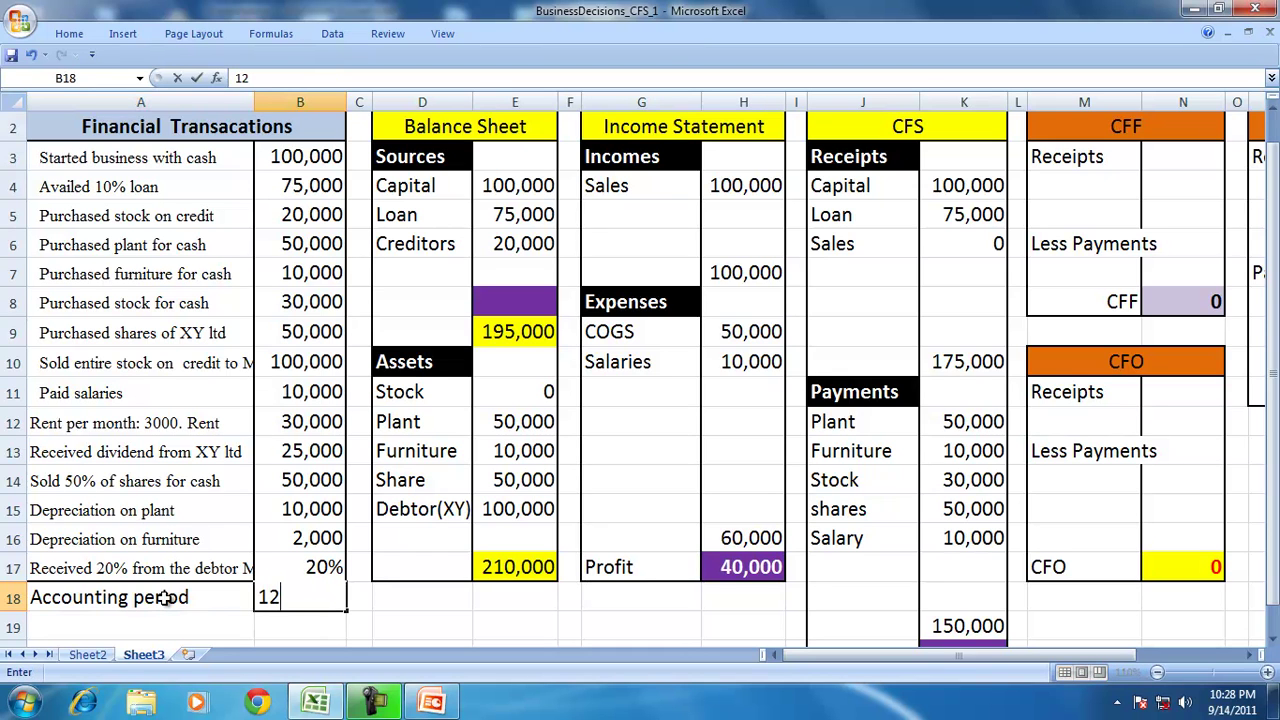
pyautogui.write(' months')
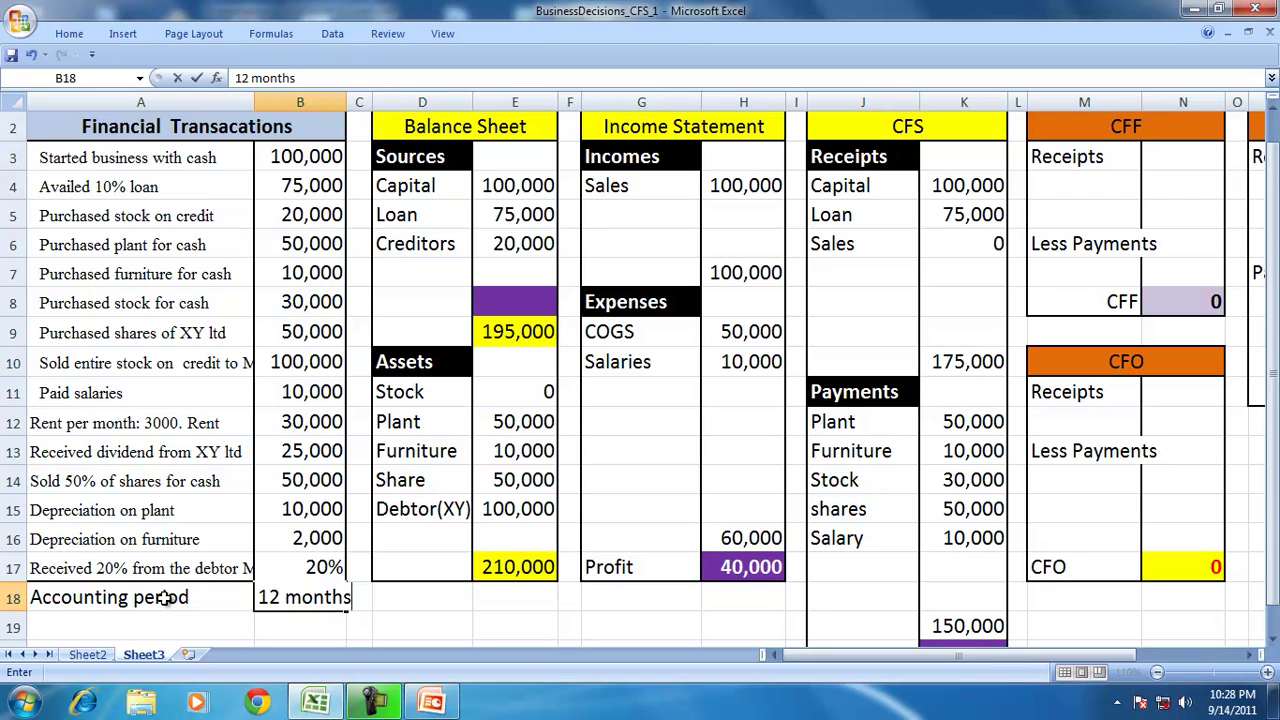
pyautogui.press('Tab')
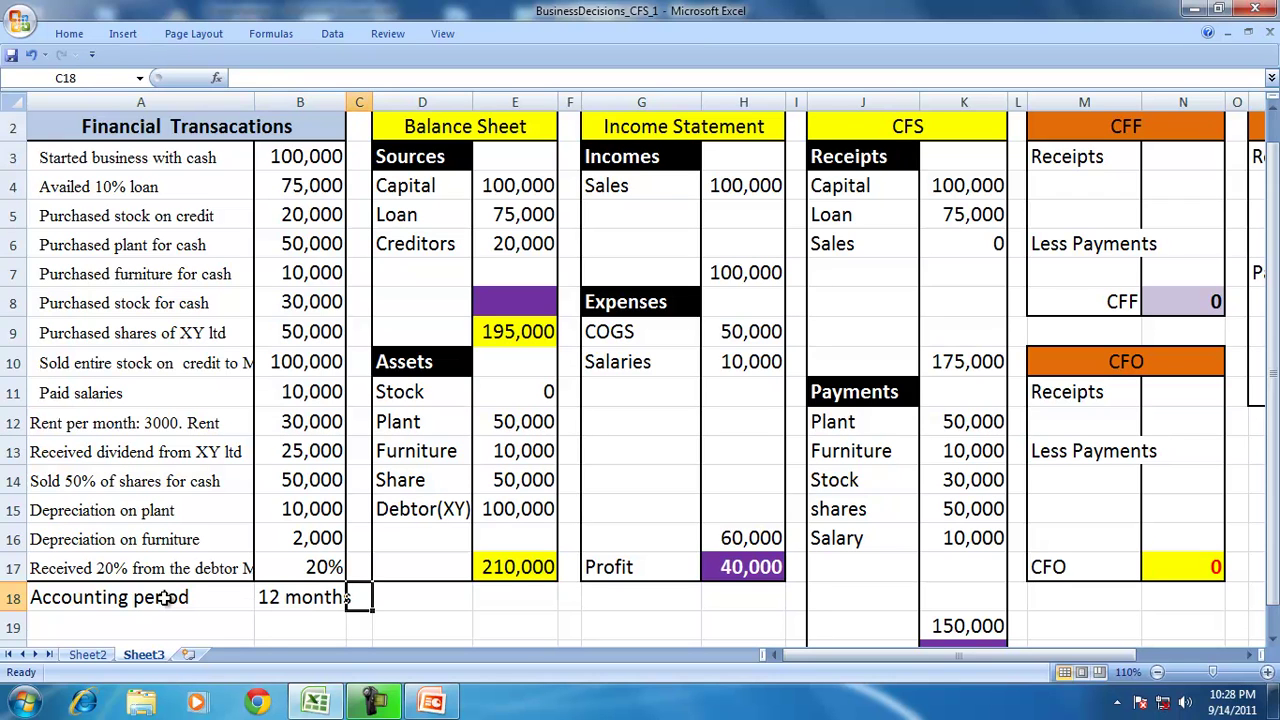
# Enter Rent under Expenses in G11 of the Income Statement with an amount of 36,000 in H11.
pyautogui.click(612, 393)
pyautogui.write('Rent')
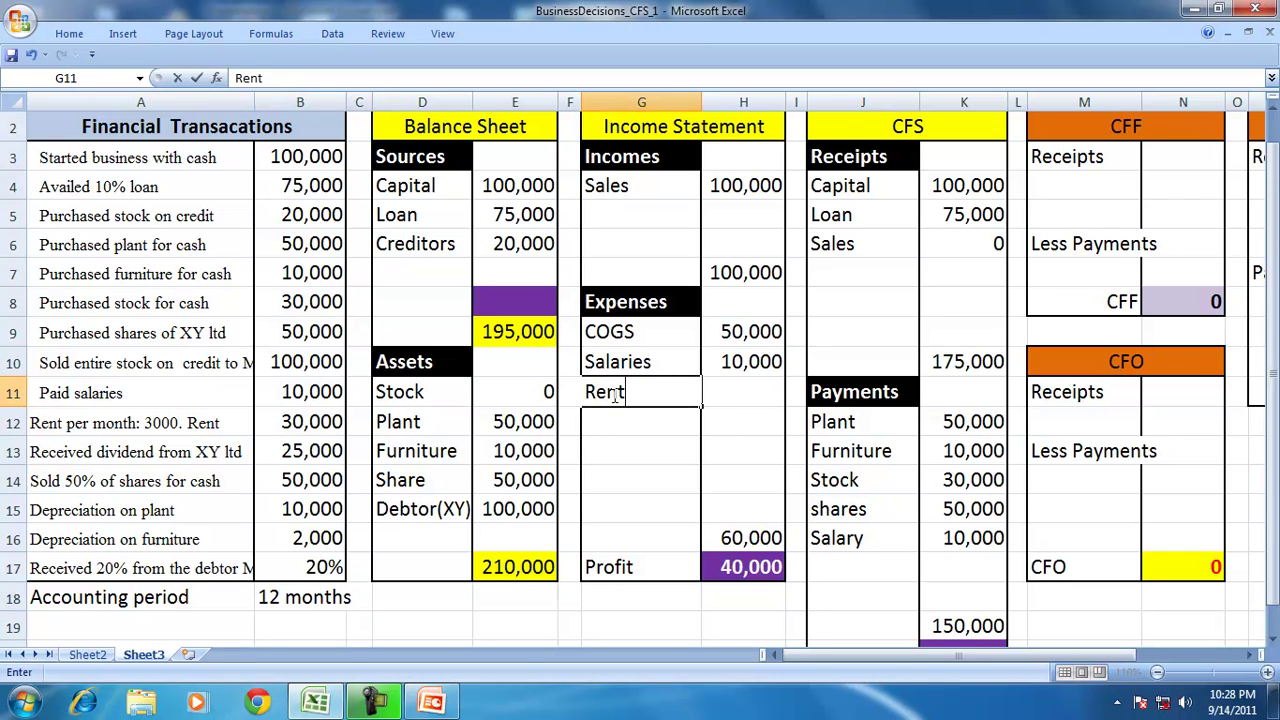
pyautogui.press('Tab')
pyautogui.write('36,000')
pyautogui.press('Return')
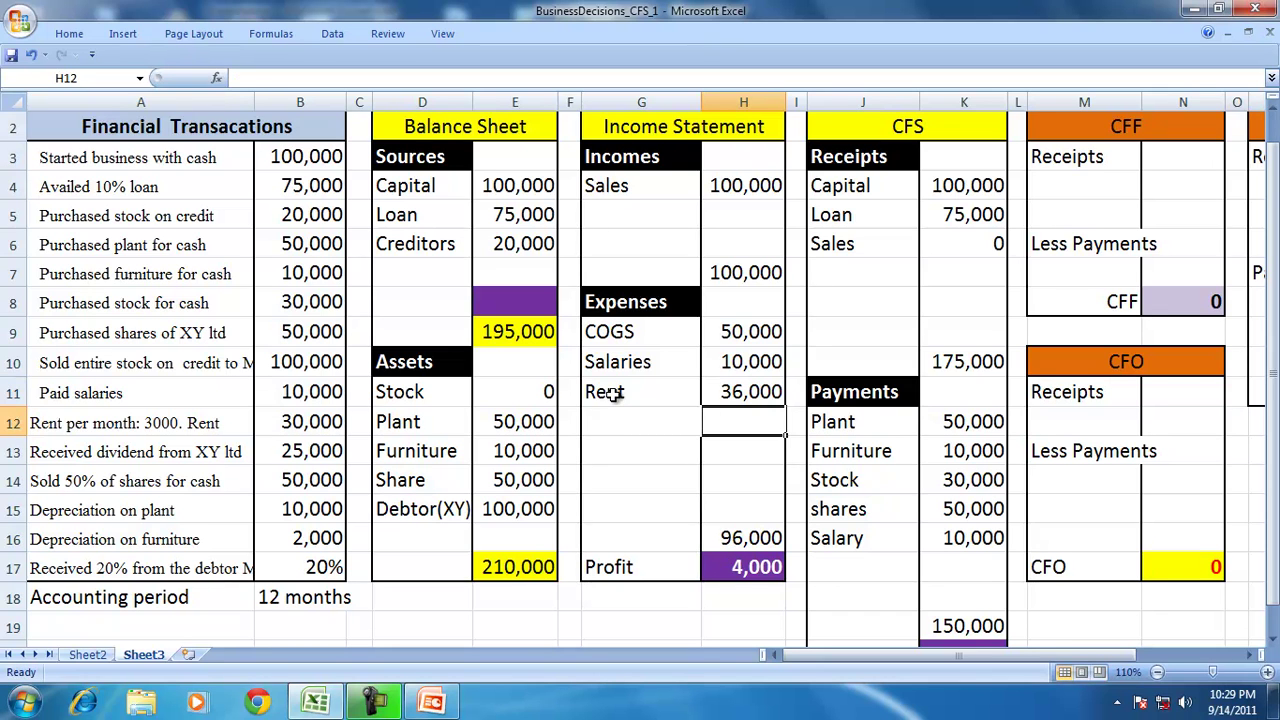
# Enter Rent under Payments in J17 of the CFS with a cash amount of 30000 in K17.
pyautogui.click(874, 556)
pyautogui.write('salar')
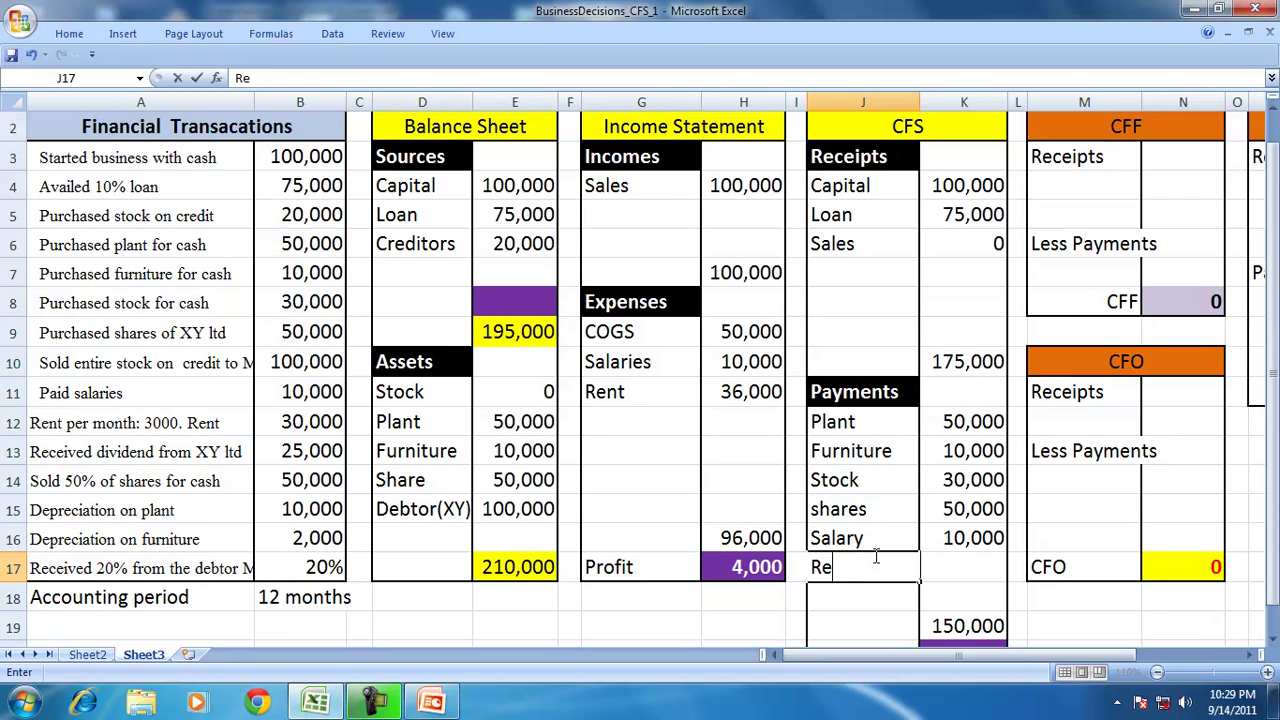
pyautogui.press('Tab')
pyautogui.write('30000')
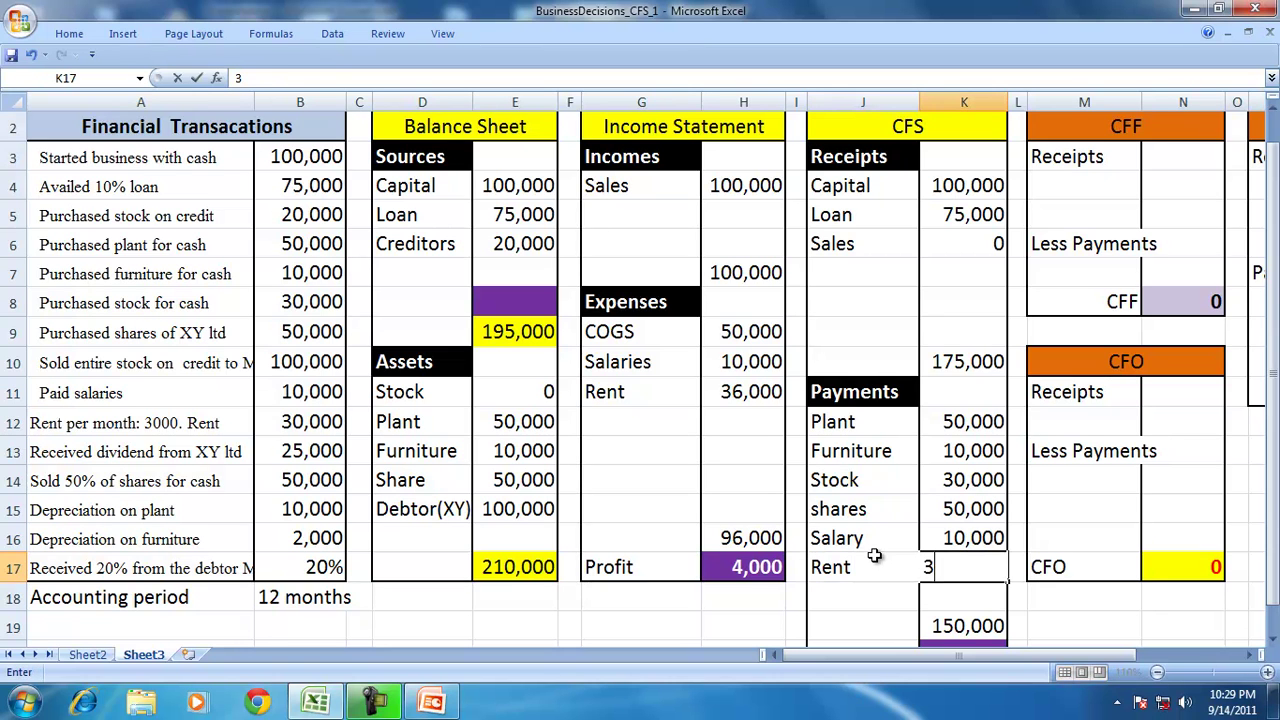
pyautogui.press('Return')
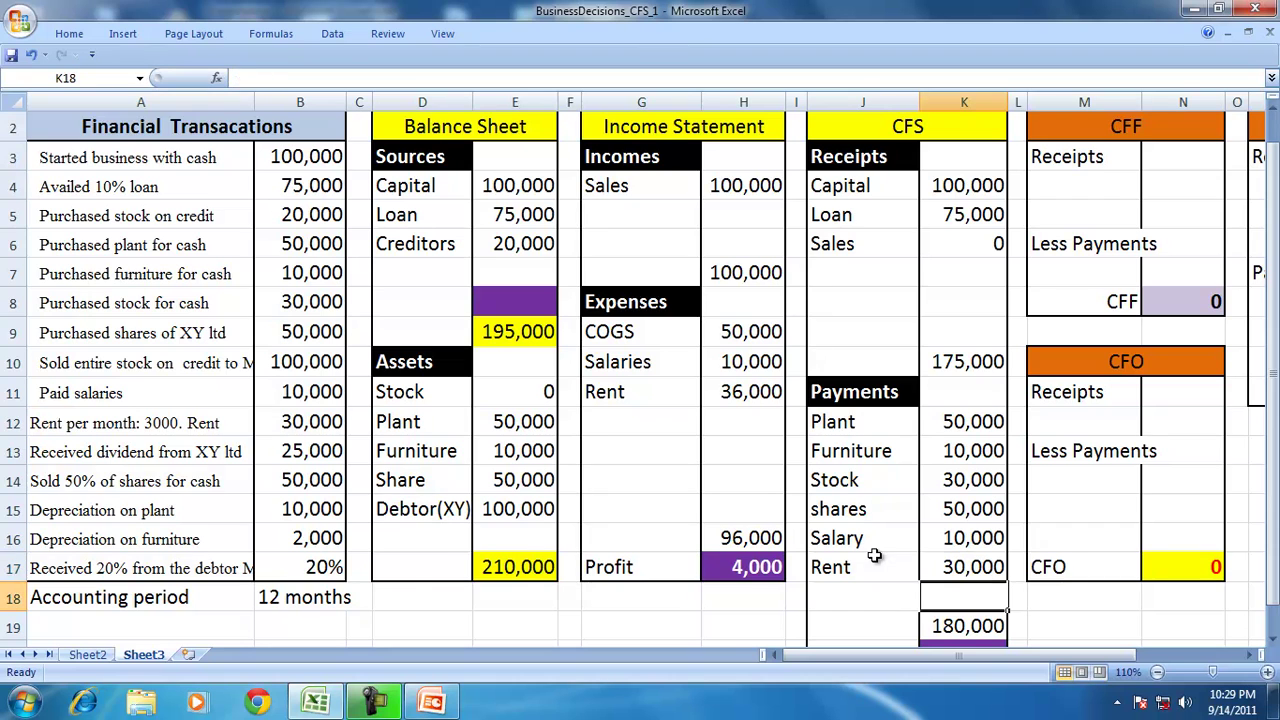
# Enter OS Liability under Sources in D7 of the Balance Sheet and calculate its amount in E7 with =H11-K17.
pyautogui.click(416, 538)
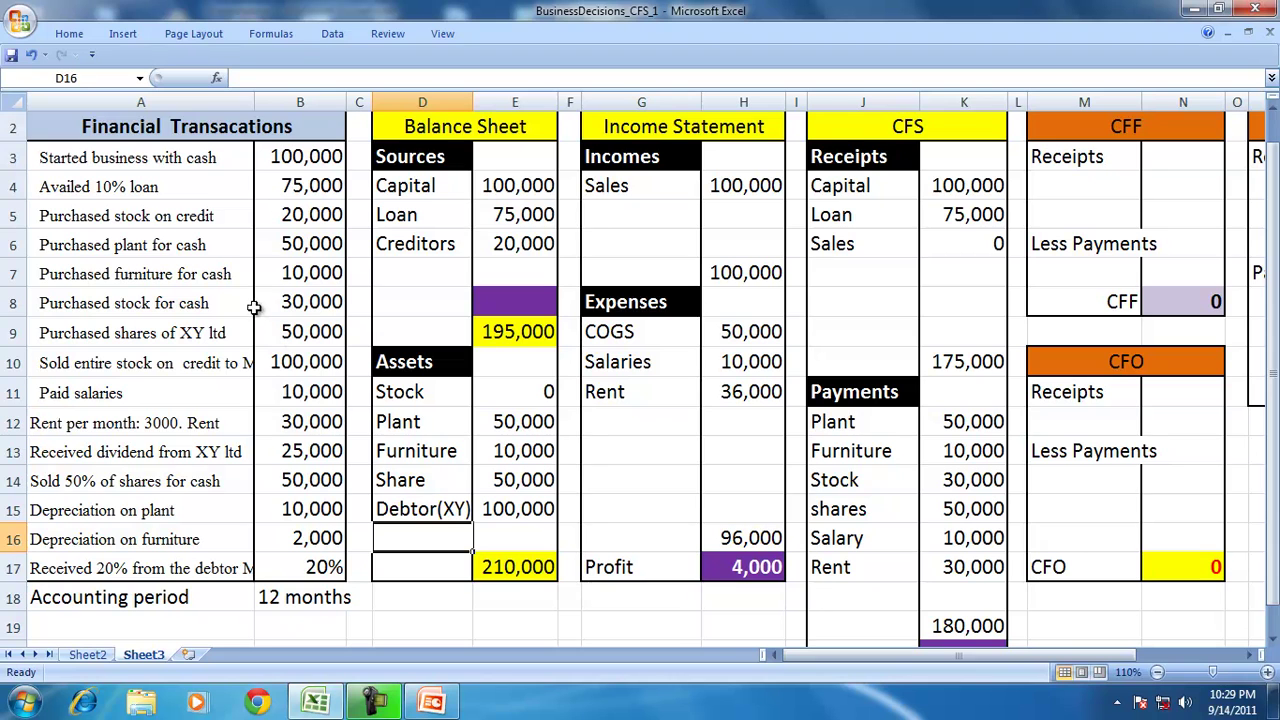
pyautogui.click(413, 263)
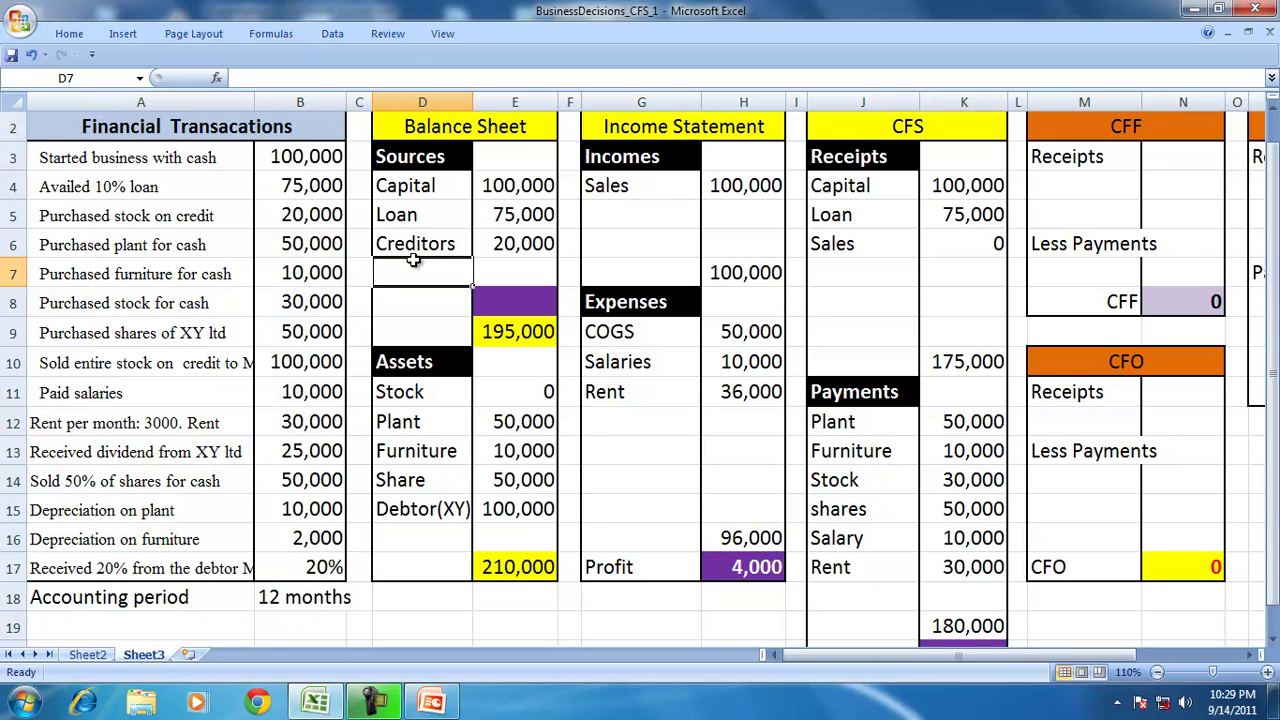
pyautogui.write('OA Liability')
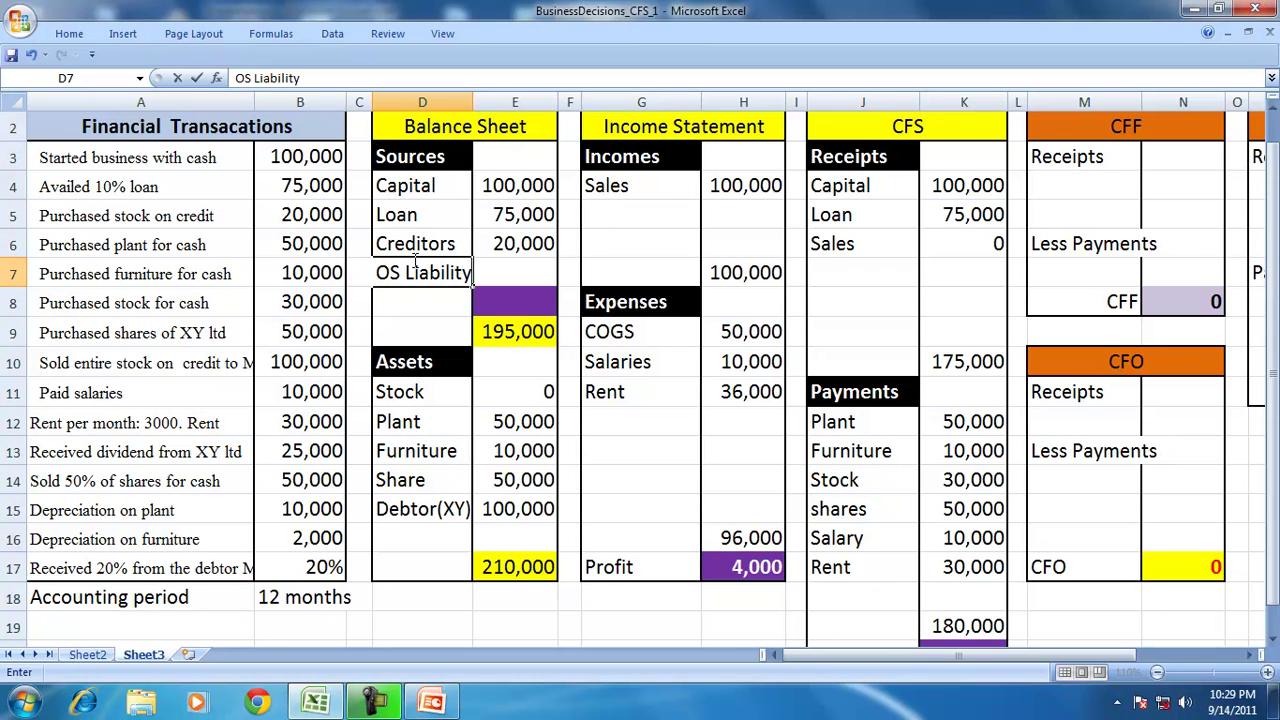
pyautogui.press('Tab')
pyautogui.write('=')
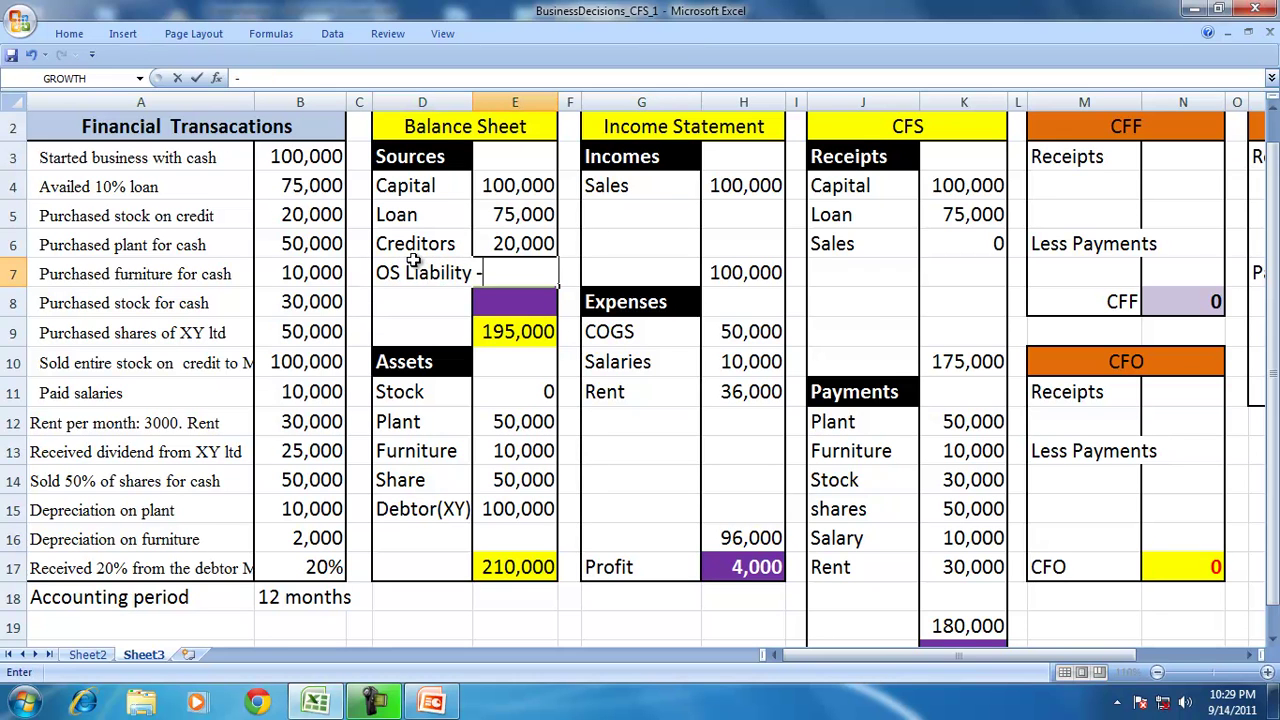
pyautogui.click(749, 393)
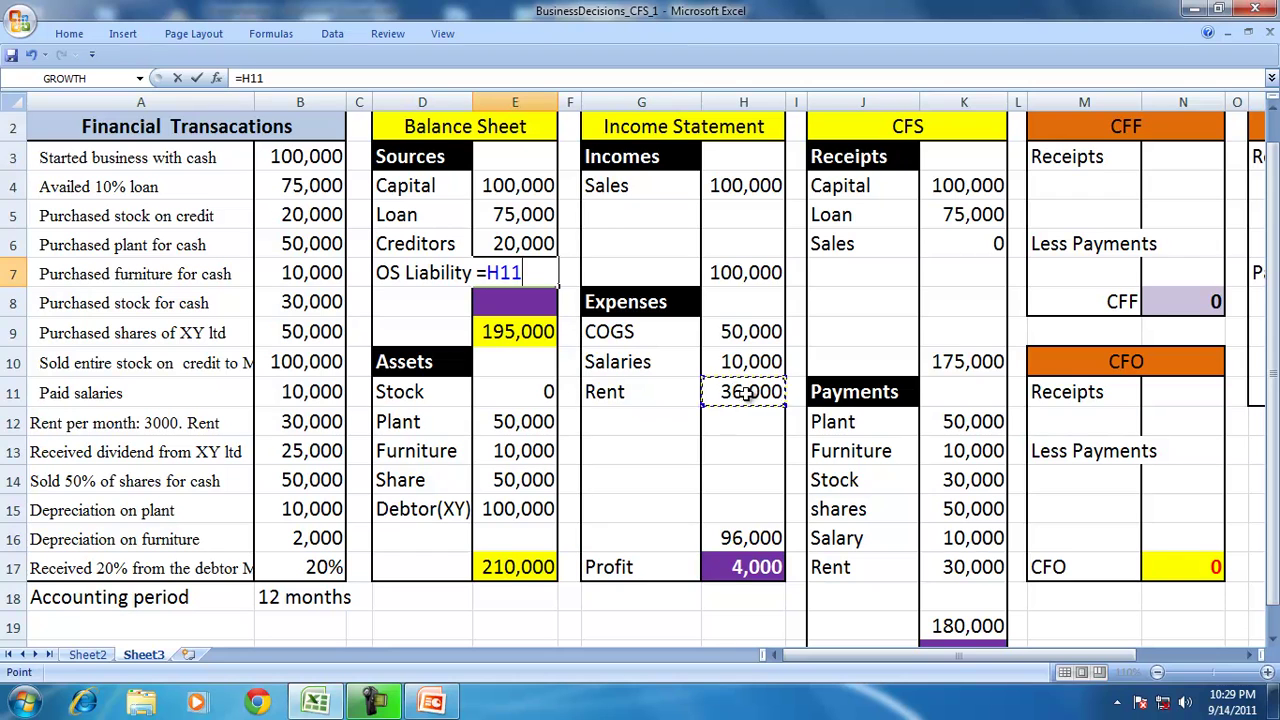
pyautogui.click(948, 566)
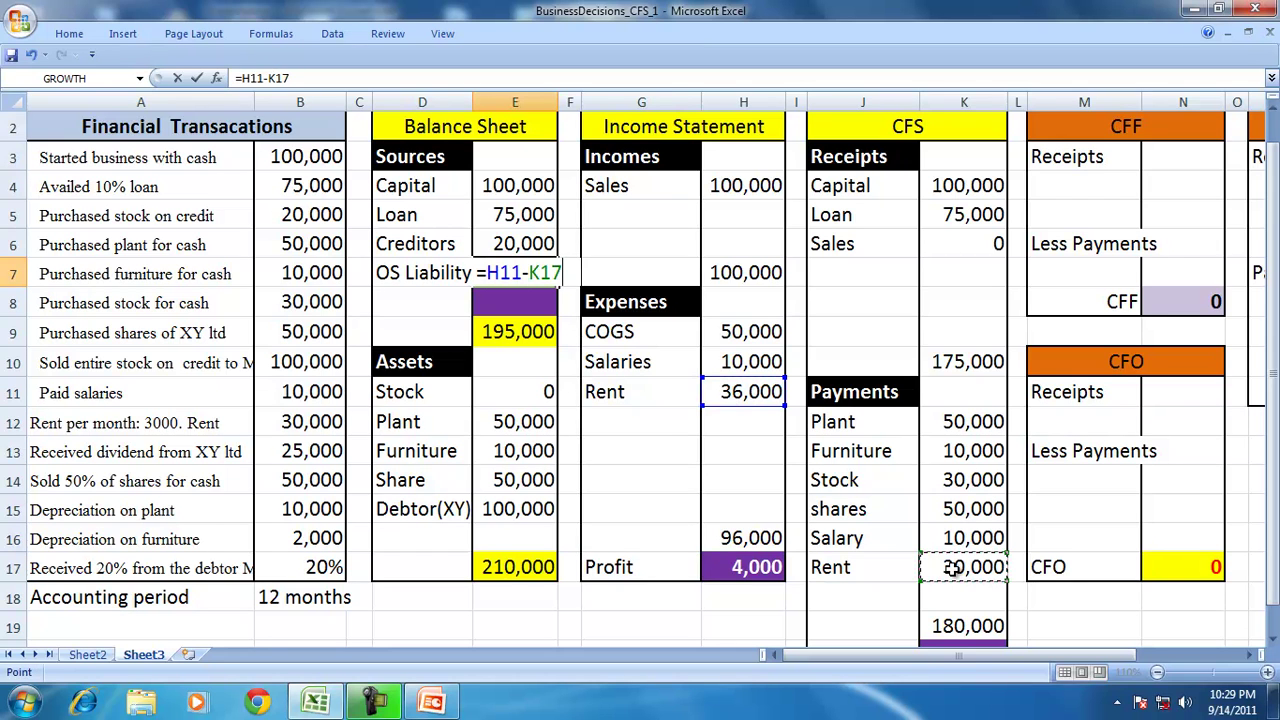
pyautogui.press('Return')
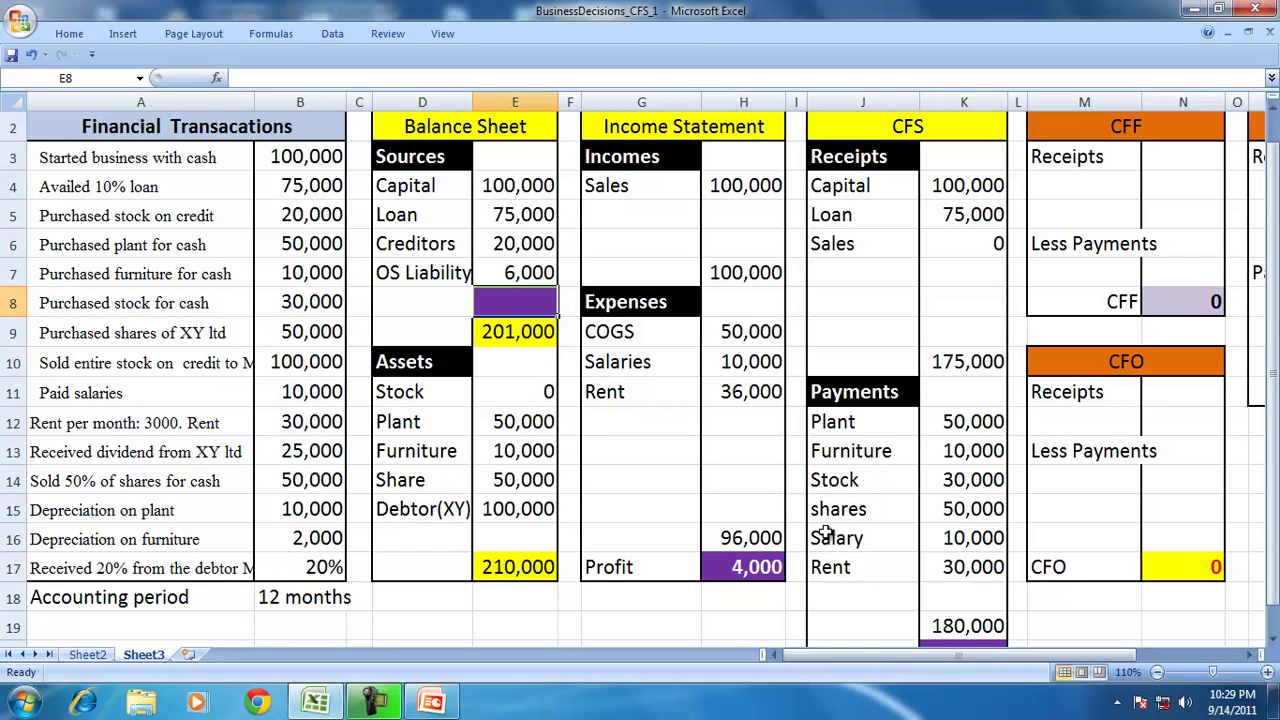
pyautogui.click(766, 389)
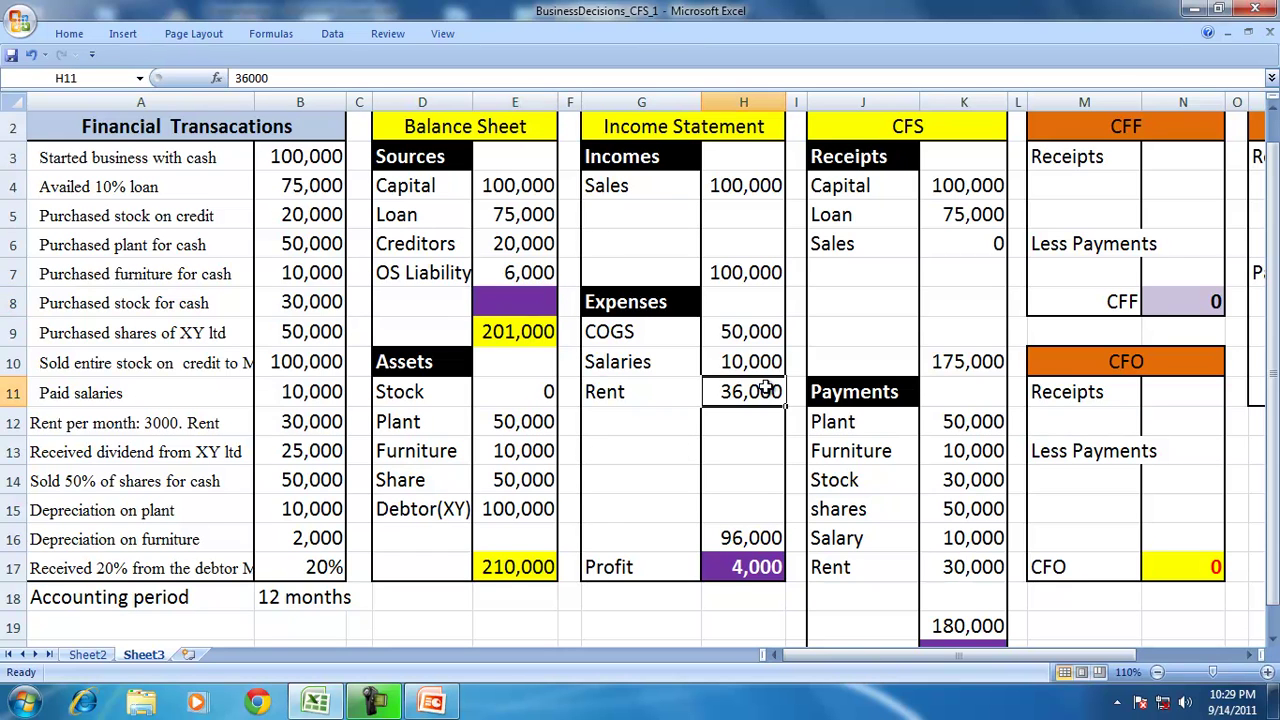
# Compare the Salaries and Rent expenses in the Income Statement with the matching cash payments in the CFS.
pyautogui.click(666, 363)
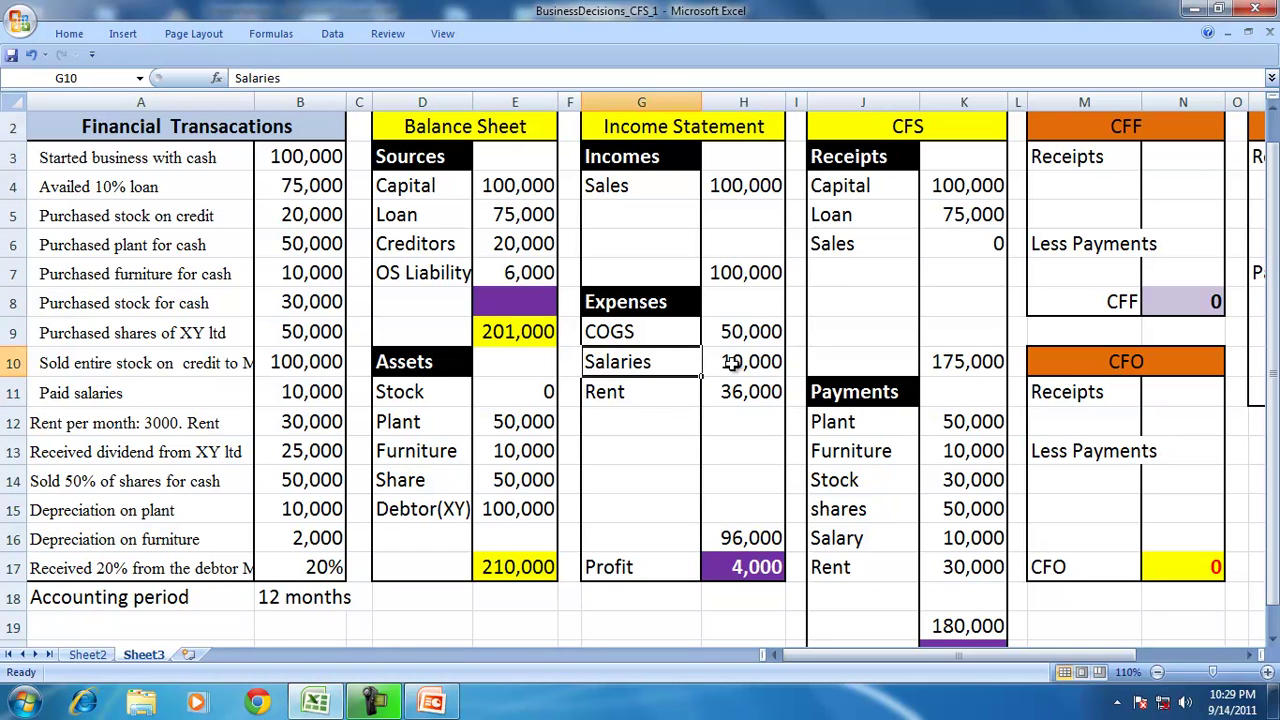
pyautogui.click(733, 364)
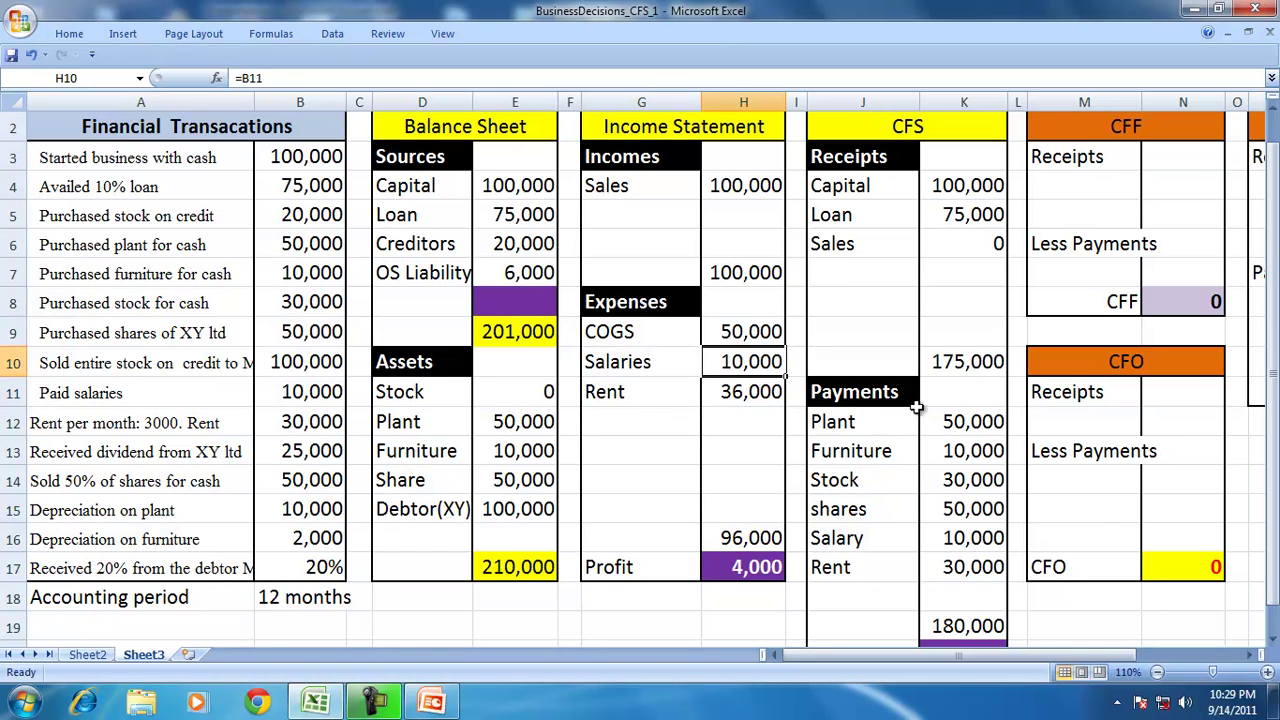
pyautogui.click(963, 537)
pyautogui.click(768, 400)
pyautogui.click(988, 562)
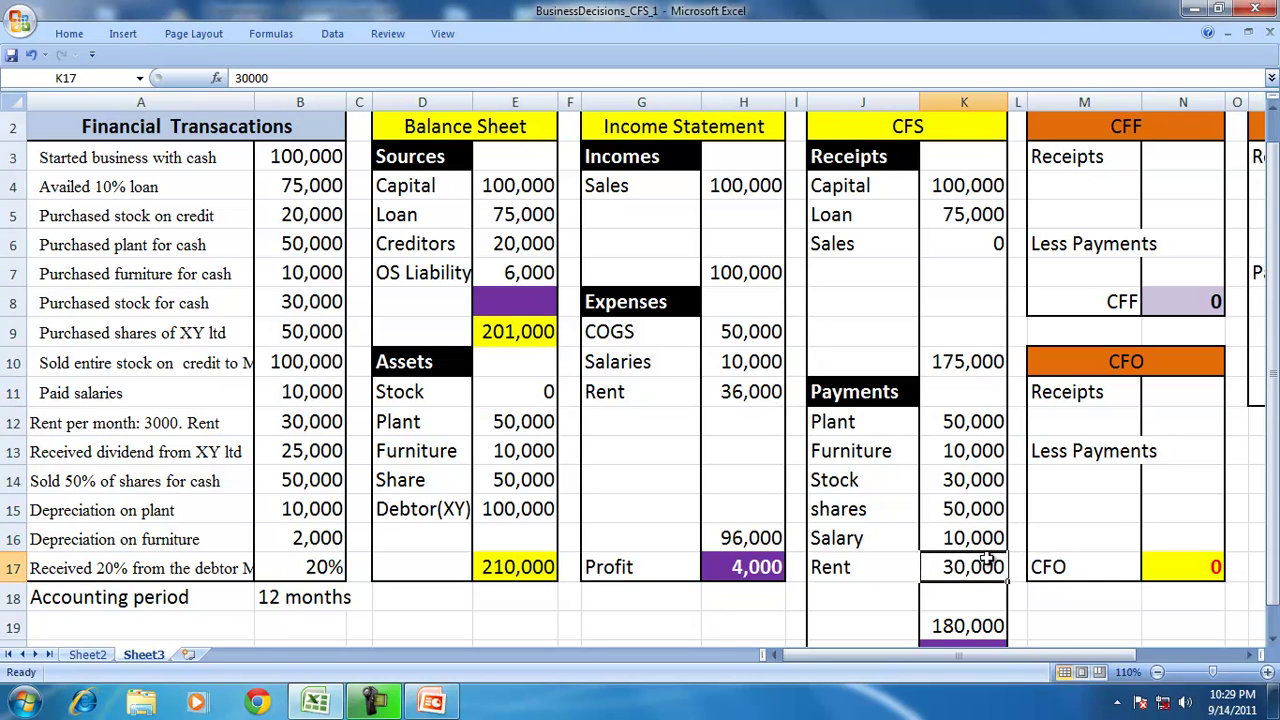
pyautogui.click(762, 398)
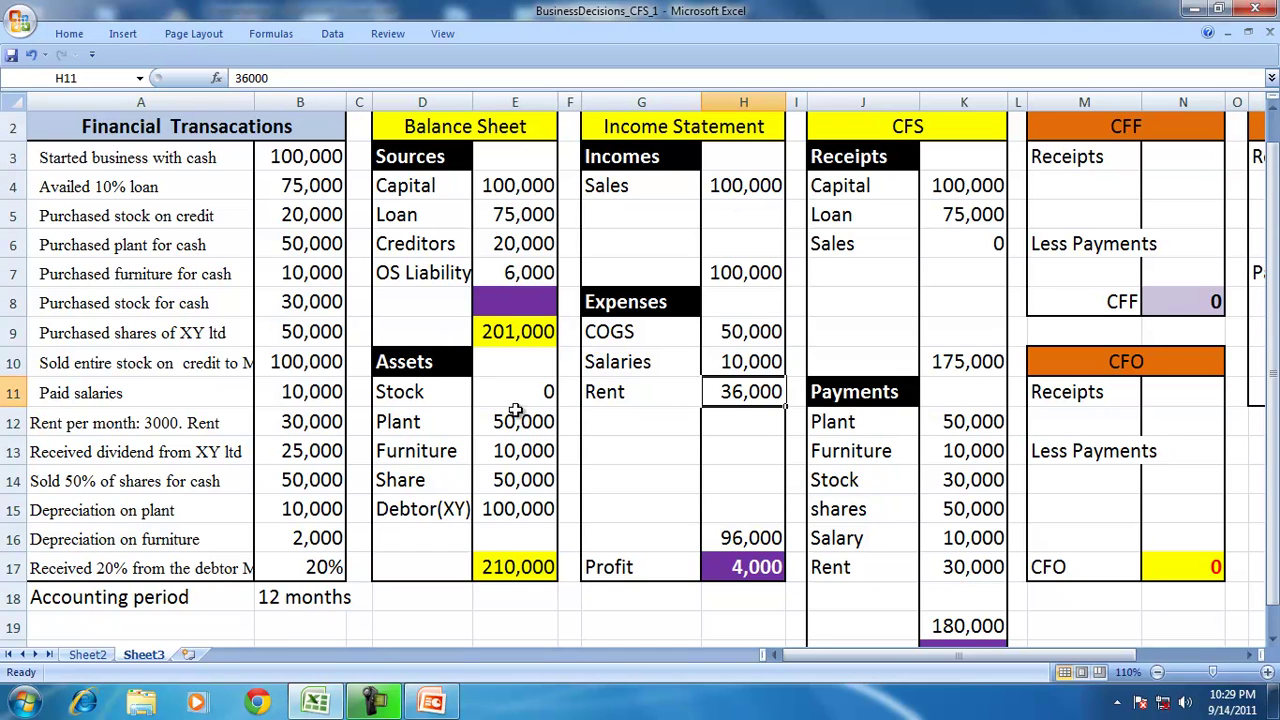
# Trace the precedents of the Debtor(XY) amount in E15 and the OS Liability amount in E7, and remove the tracer arrows.
pyautogui.click(522, 509)
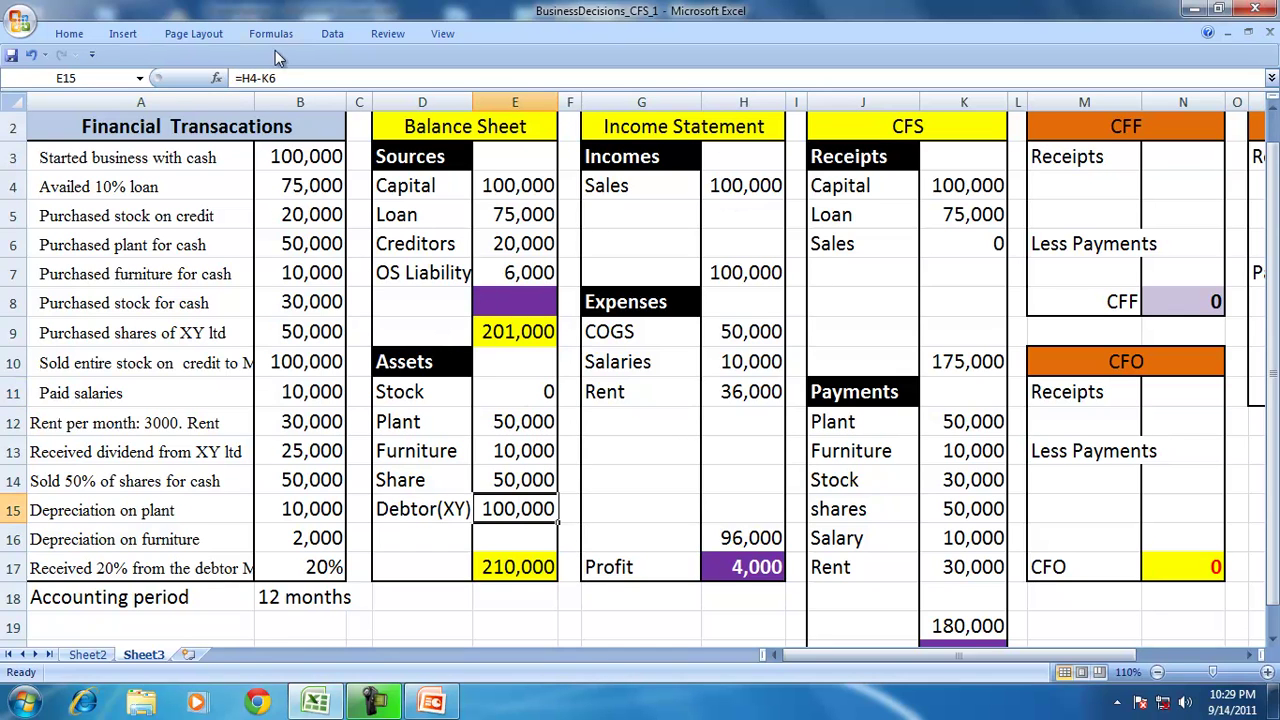
pyautogui.click(271, 33)
pyautogui.click(715, 54)
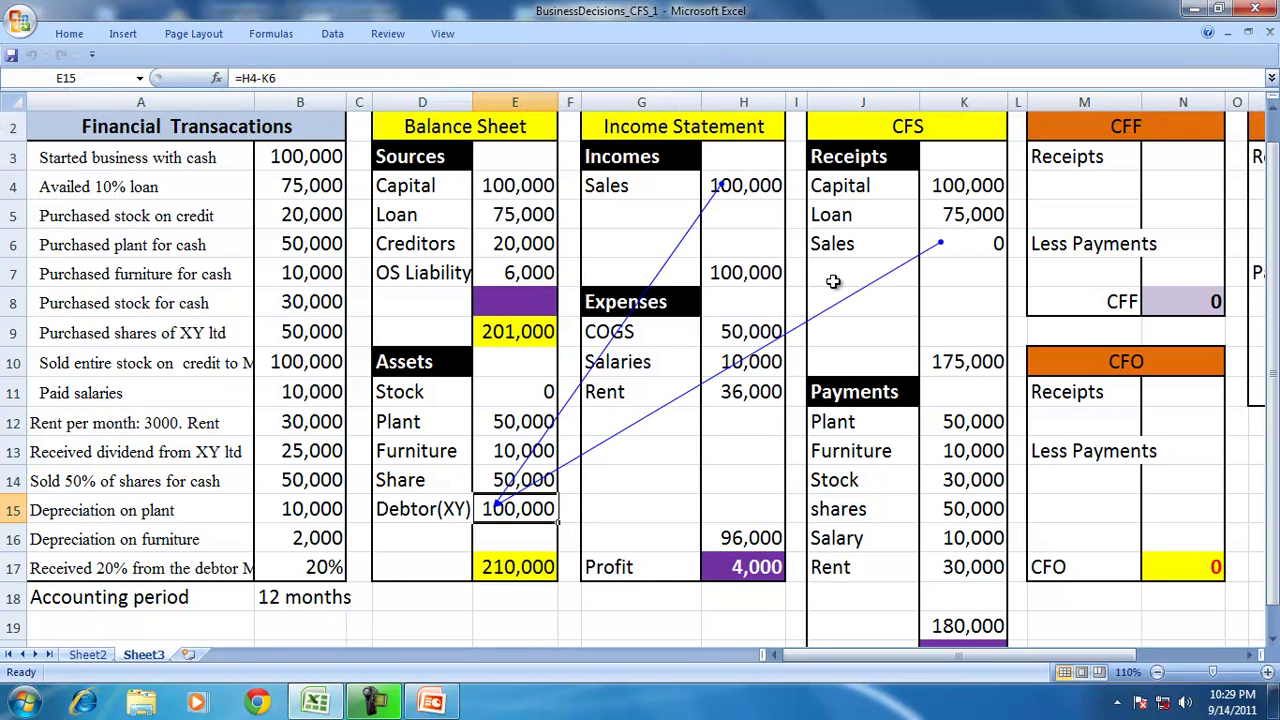
pyautogui.click(526, 279)
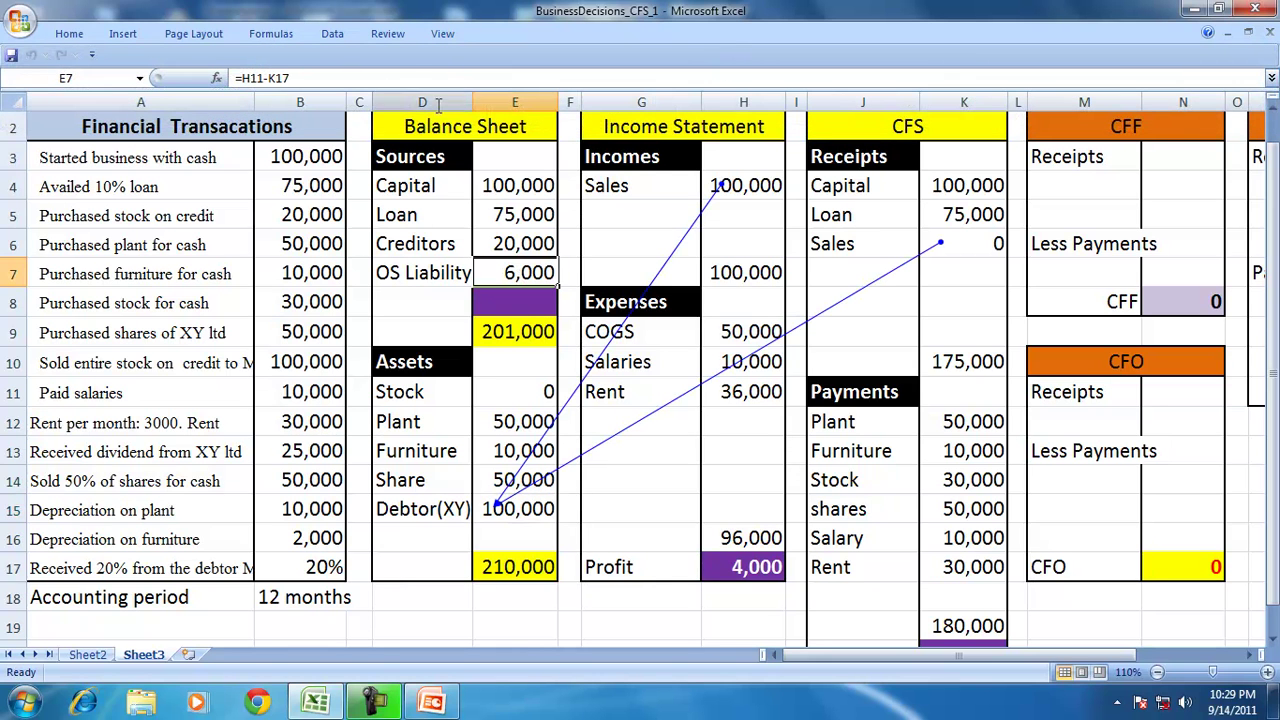
pyautogui.click(271, 33)
pyautogui.click(715, 54)
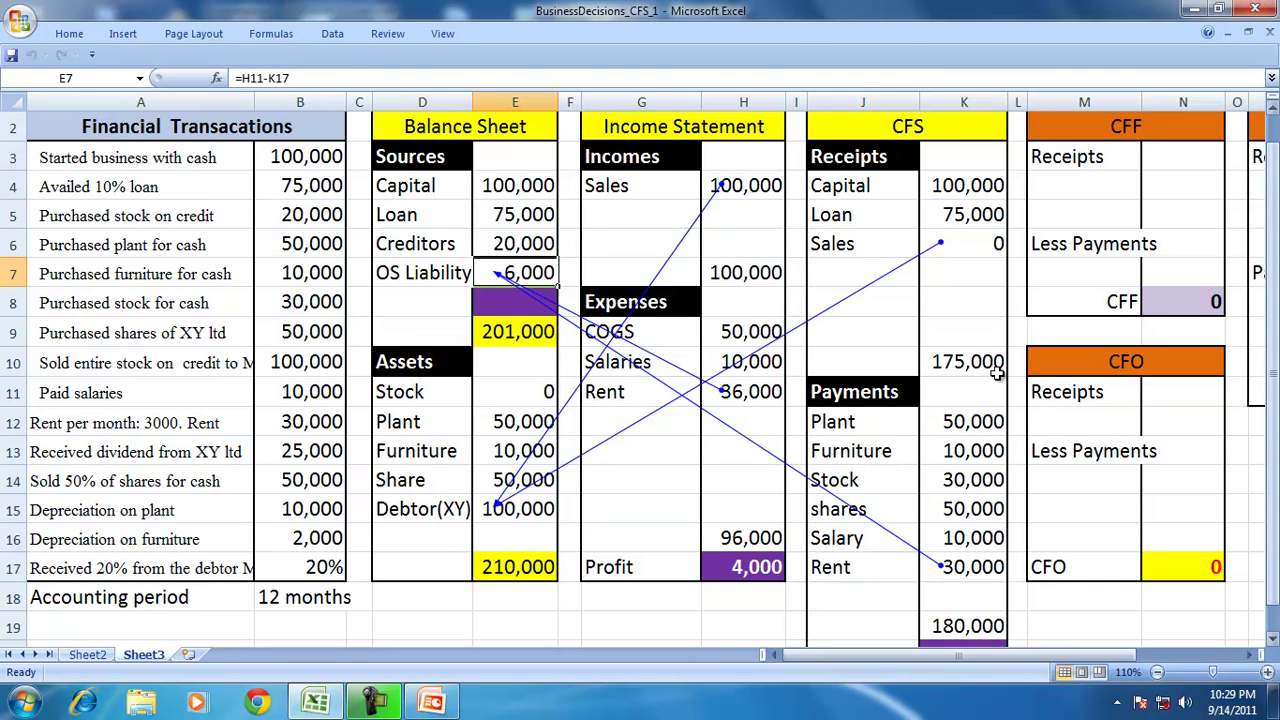
pyautogui.click(262, 36)
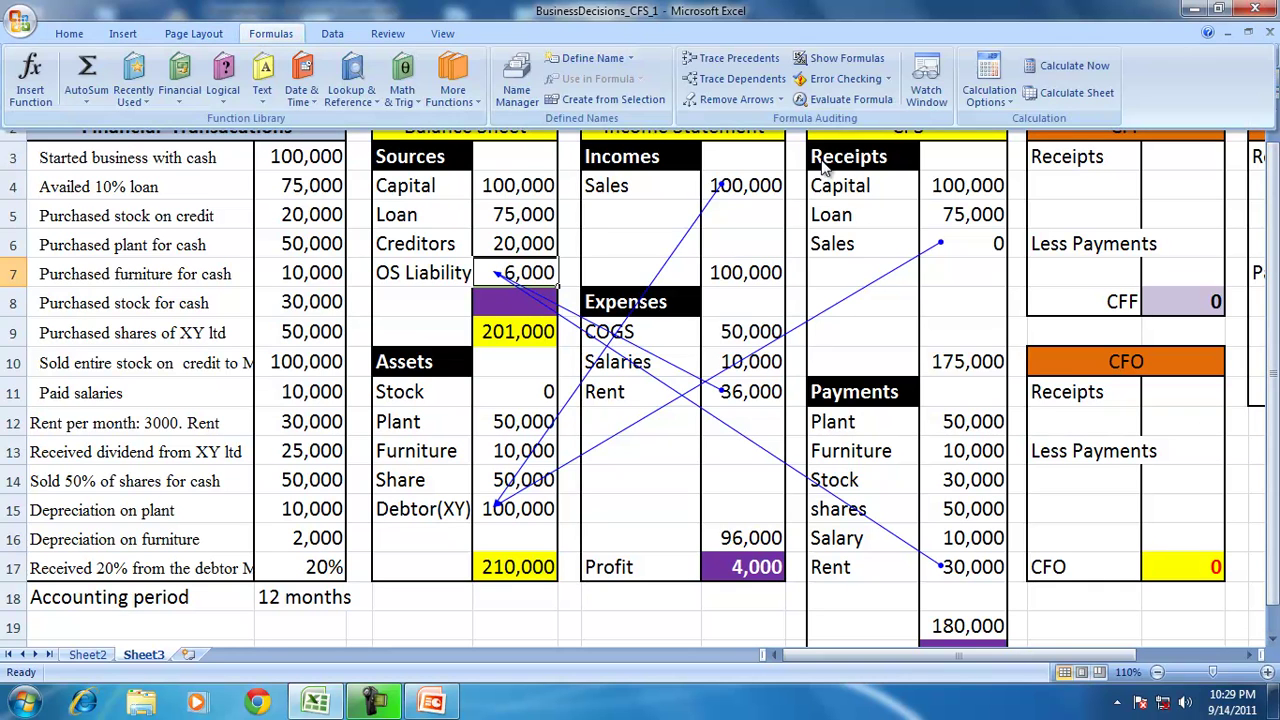
pyautogui.click(736, 99)
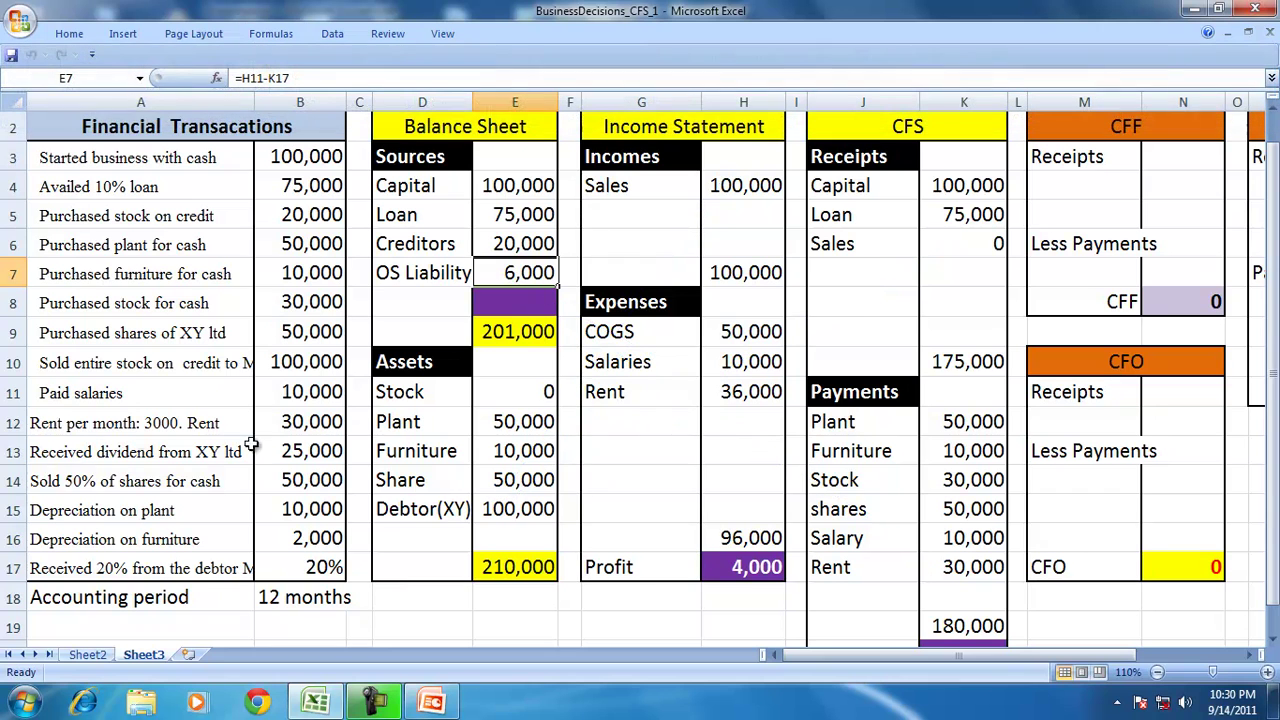
# Enter Dividend under Incomes in G5 of the Income Statement and link its amount in H5 with =B13.
pyautogui.click(75, 460)
pyautogui.click(655, 206)
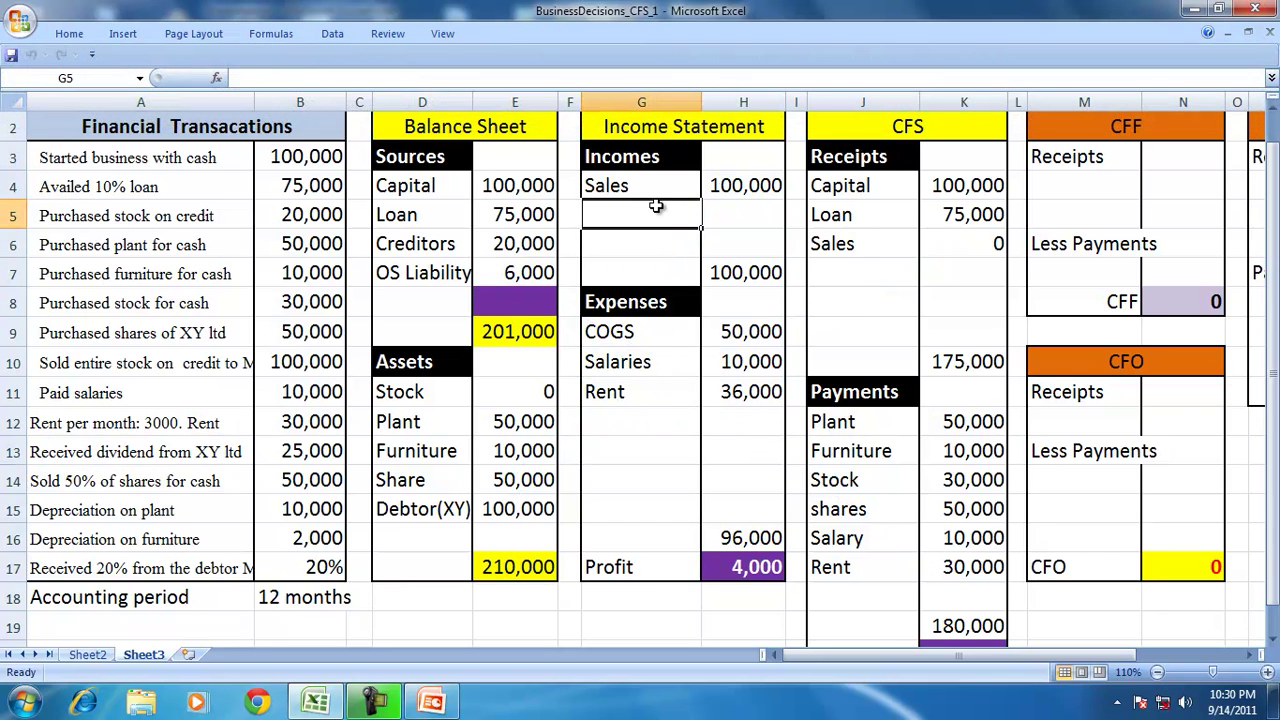
pyautogui.write('Dividend')
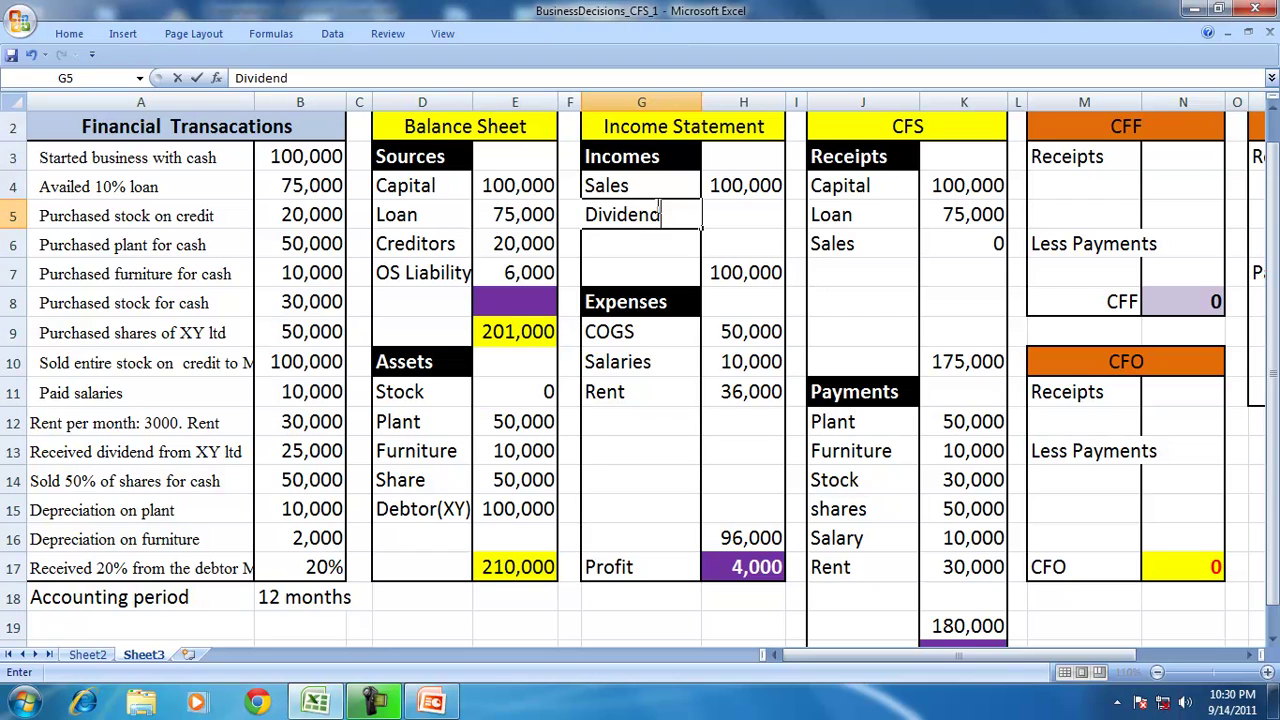
pyautogui.press('Tab')
pyautogui.write('=')
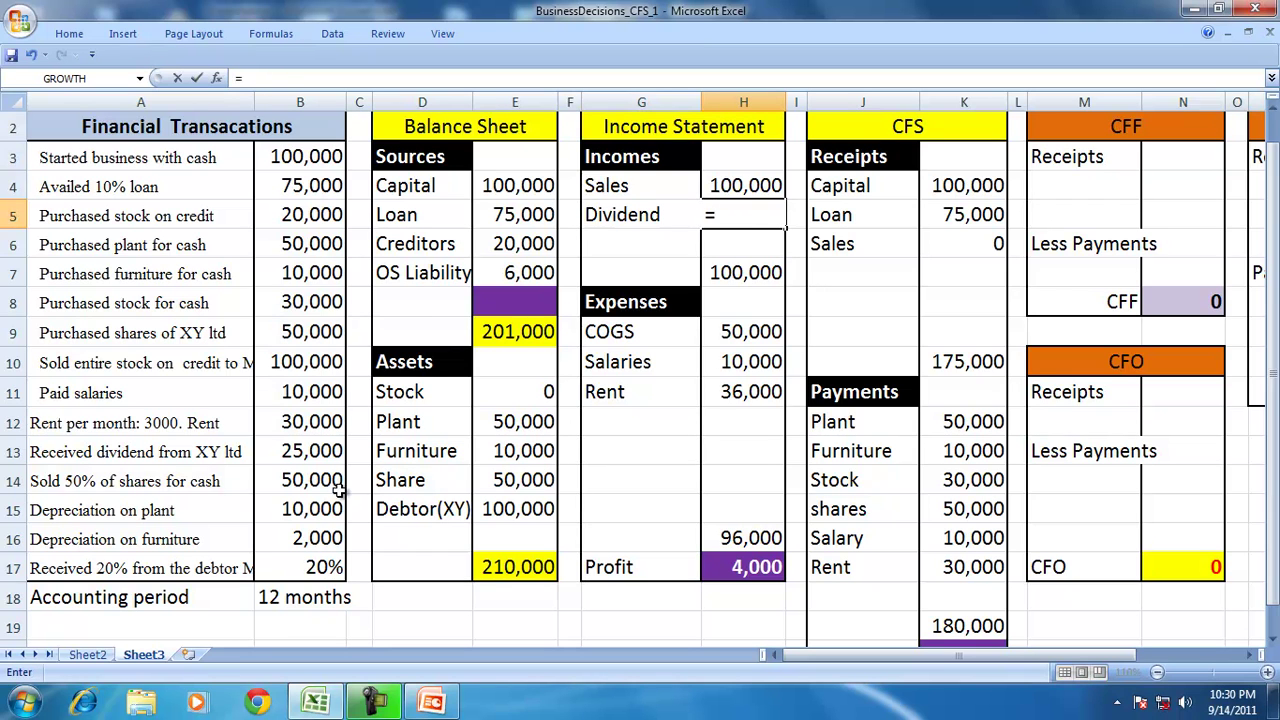
pyautogui.click(305, 452)
pyautogui.press('Return')
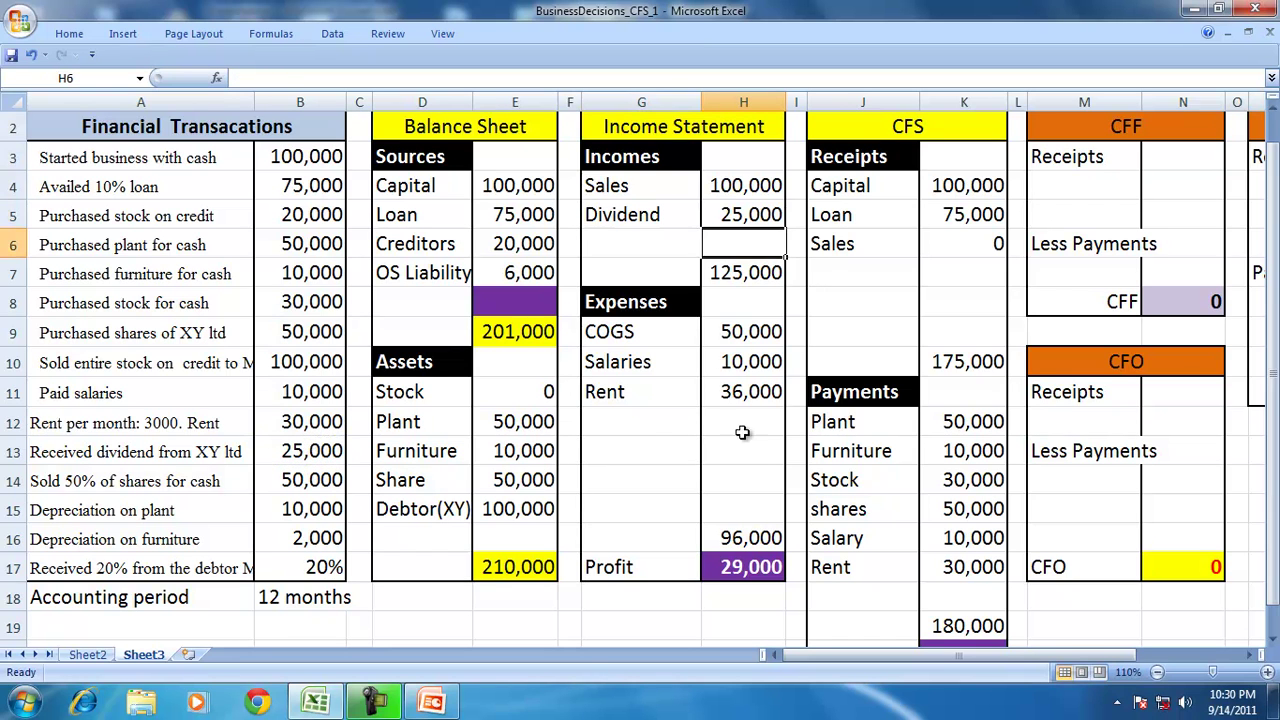
# Enter Dividend under Receipts in J7 of the CFS and link its amount in K7 with =H5.
pyautogui.click(839, 264)
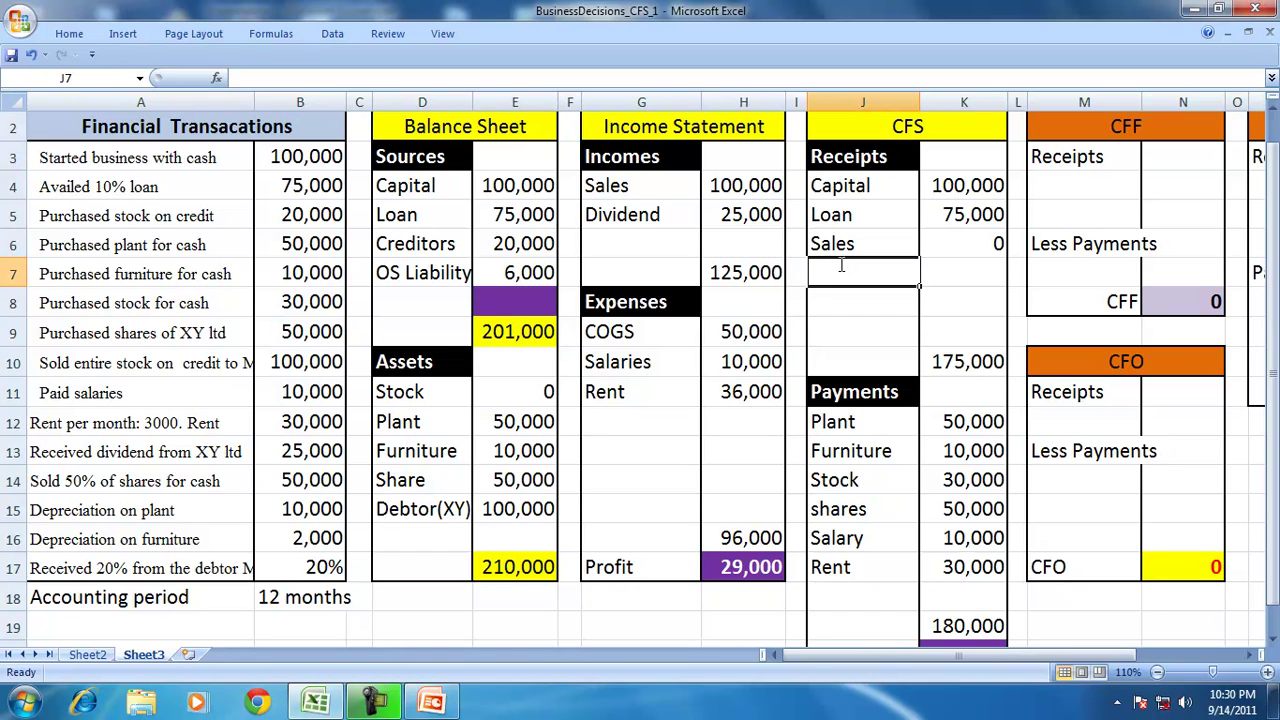
pyautogui.write('Dividend')
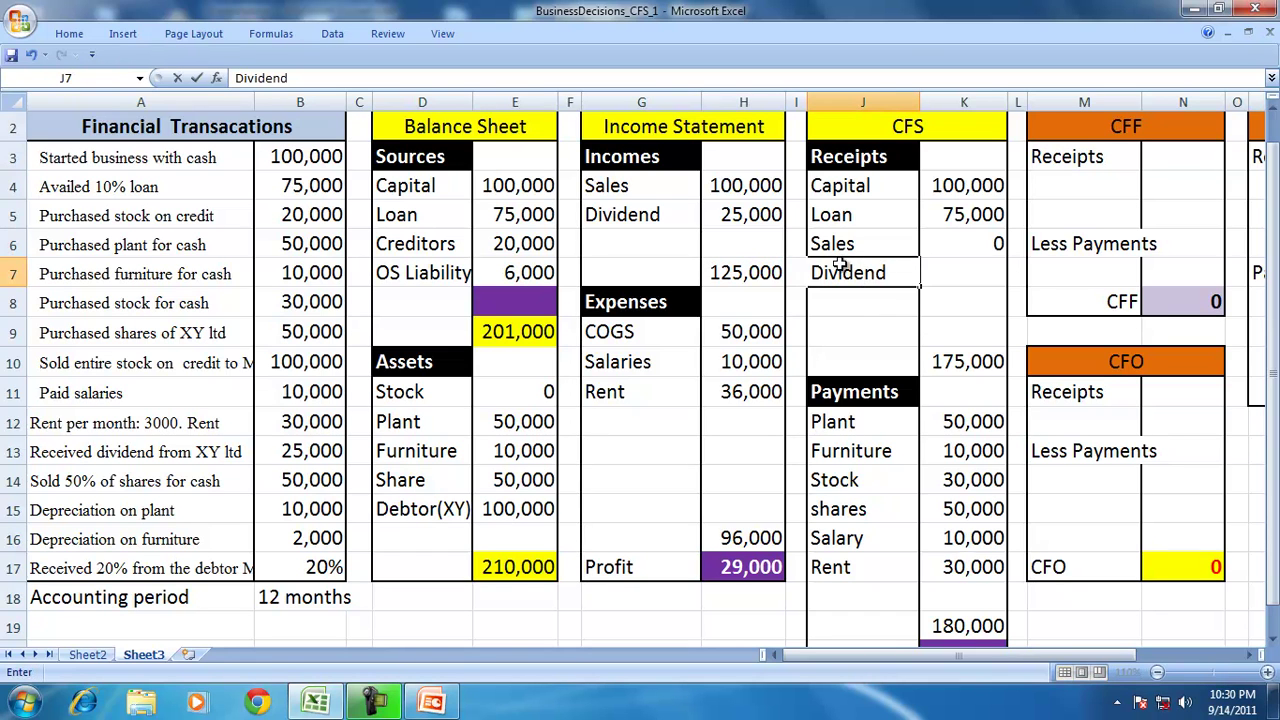
pyautogui.press('Tab')
pyautogui.write('=')
pyautogui.click(745, 214)
pyautogui.press('Return')
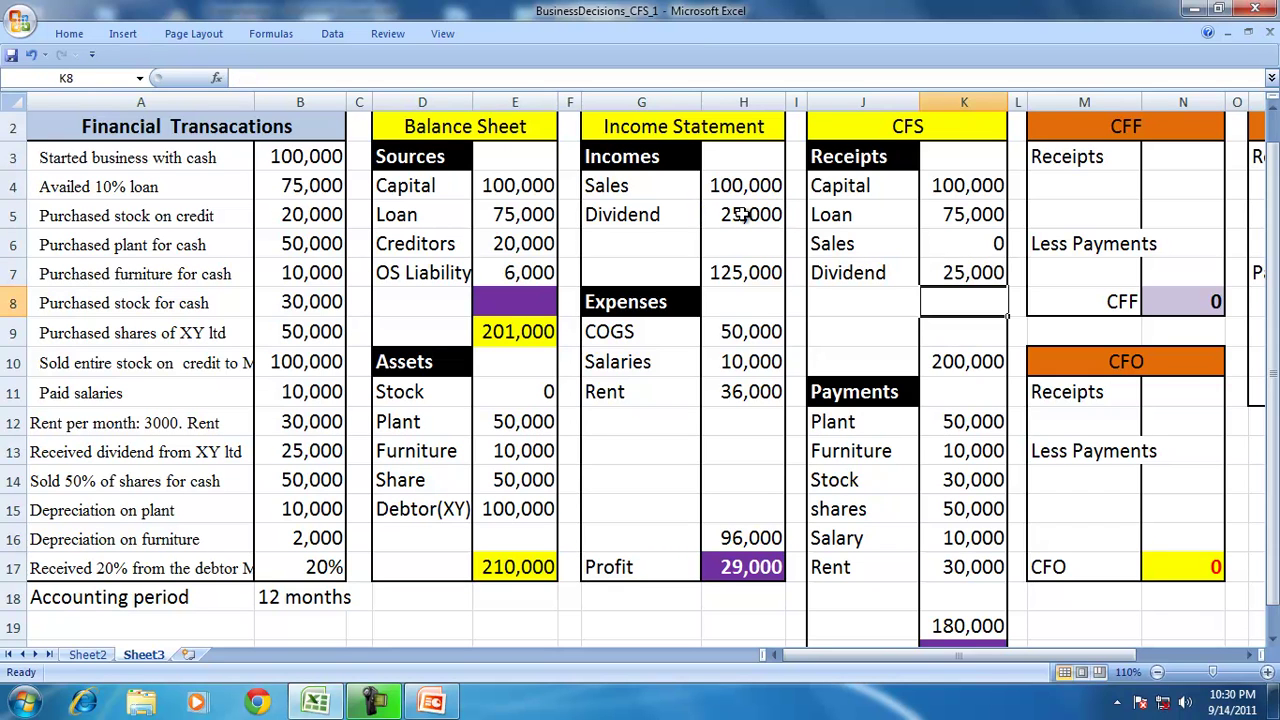
# Enter Sale of shares under Incomes in G6 of the Income Statement and link its amount in H6 with =B14.
pyautogui.click(68, 485)
pyautogui.moveTo(448, 480); pyautogui.dragTo(512, 482)
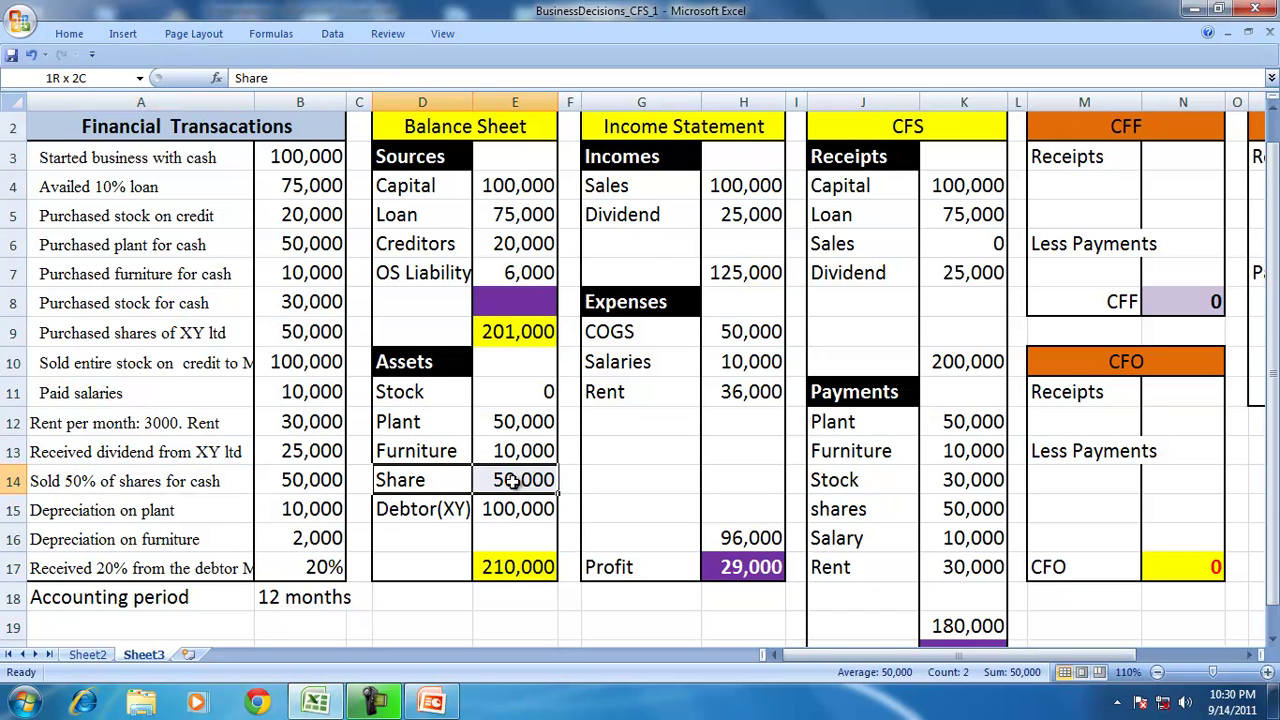
pyautogui.click(655, 243)
pyautogui.write('Sale')
pyautogui.write(' of sahre')
pyautogui.press('BackSpace')
pyautogui.press('BackSpace')
pyautogui.press('BackSpace')
pyautogui.write('hares')
pyautogui.press('Tab')
pyautogui.write('=')
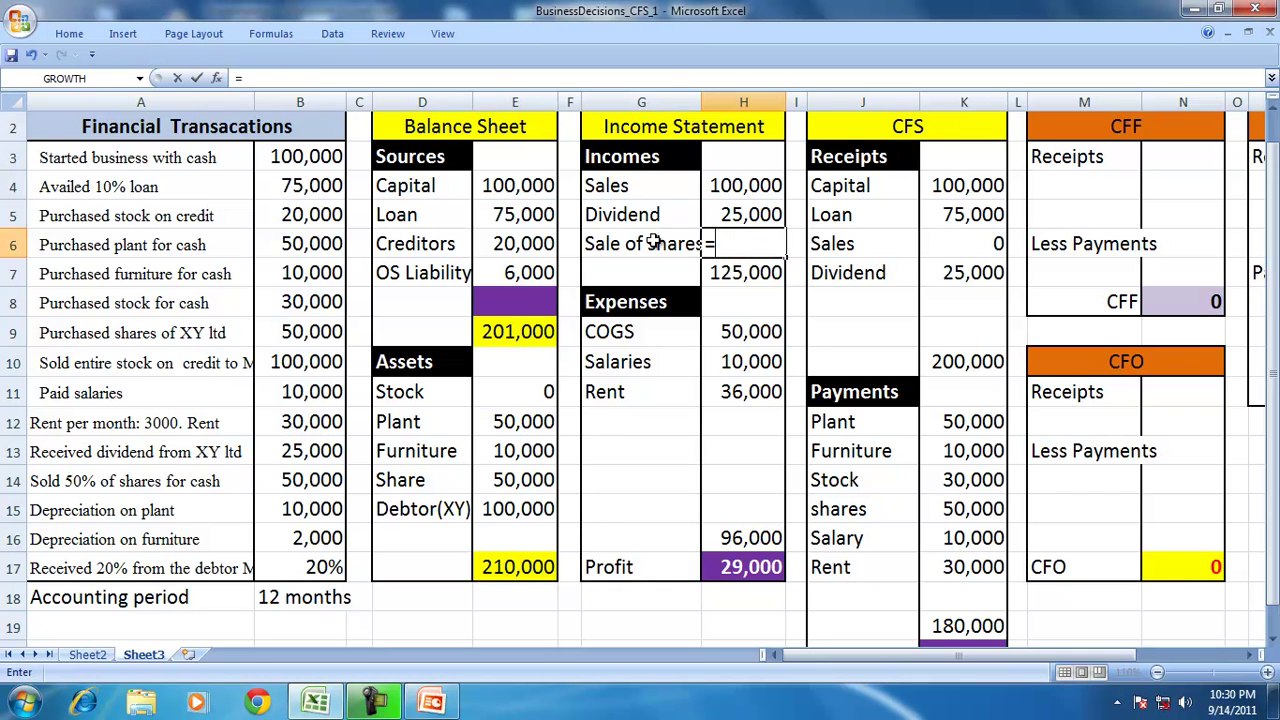
pyautogui.click(286, 484)
pyautogui.press('Return')
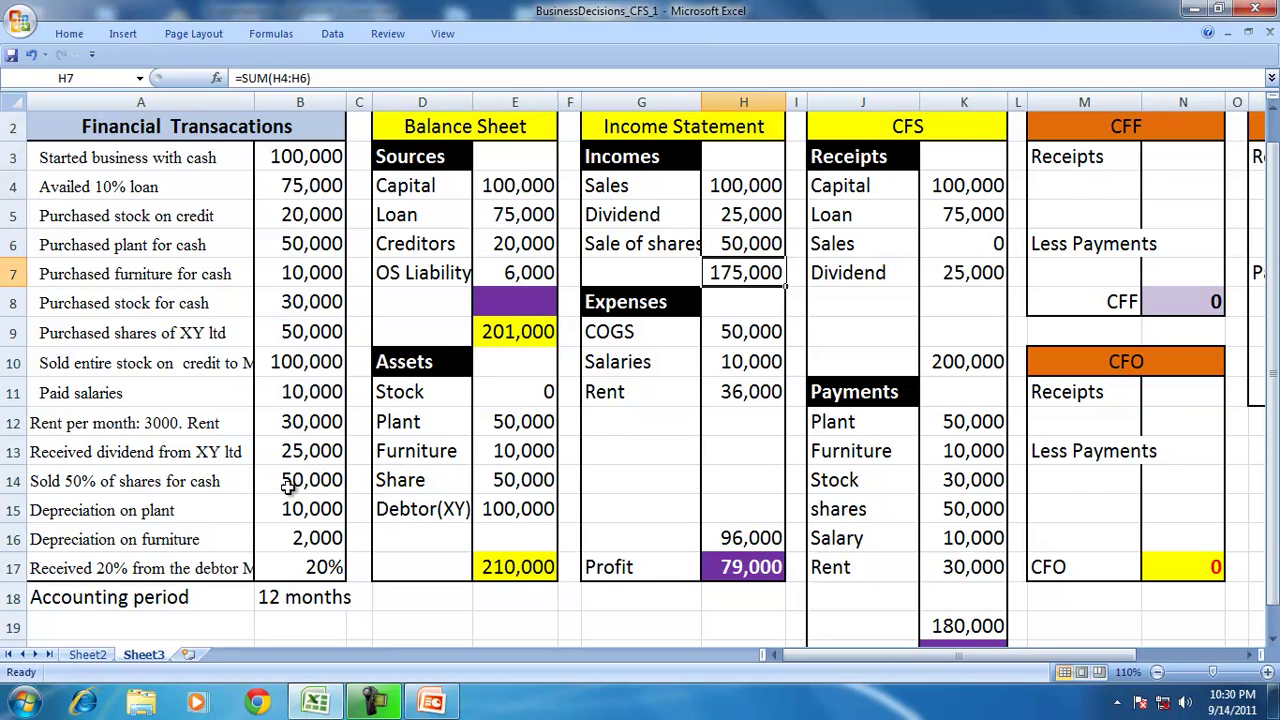
# Add the share sale to the CFS Receipts, linking the label in J8 with =G6 and the amount in K8 with =H6.
pyautogui.click(846, 298)
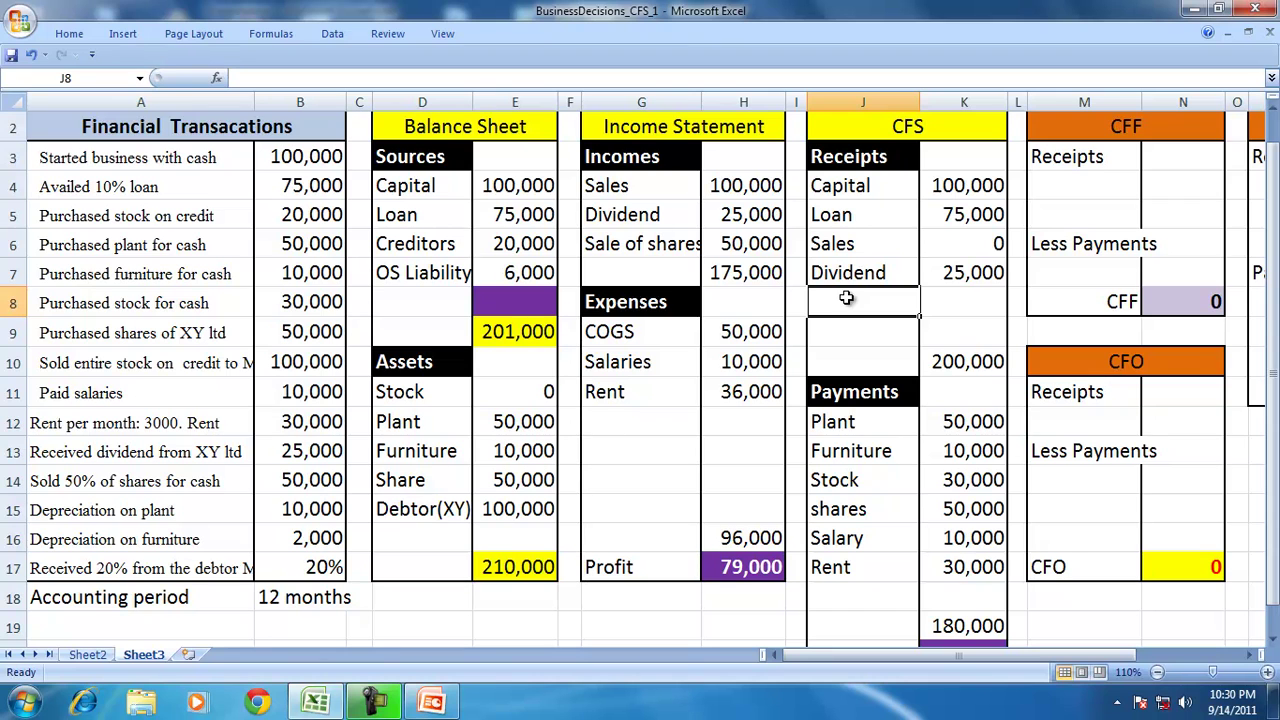
pyautogui.write('=')
pyautogui.click(660, 243)
pyautogui.press('Return')
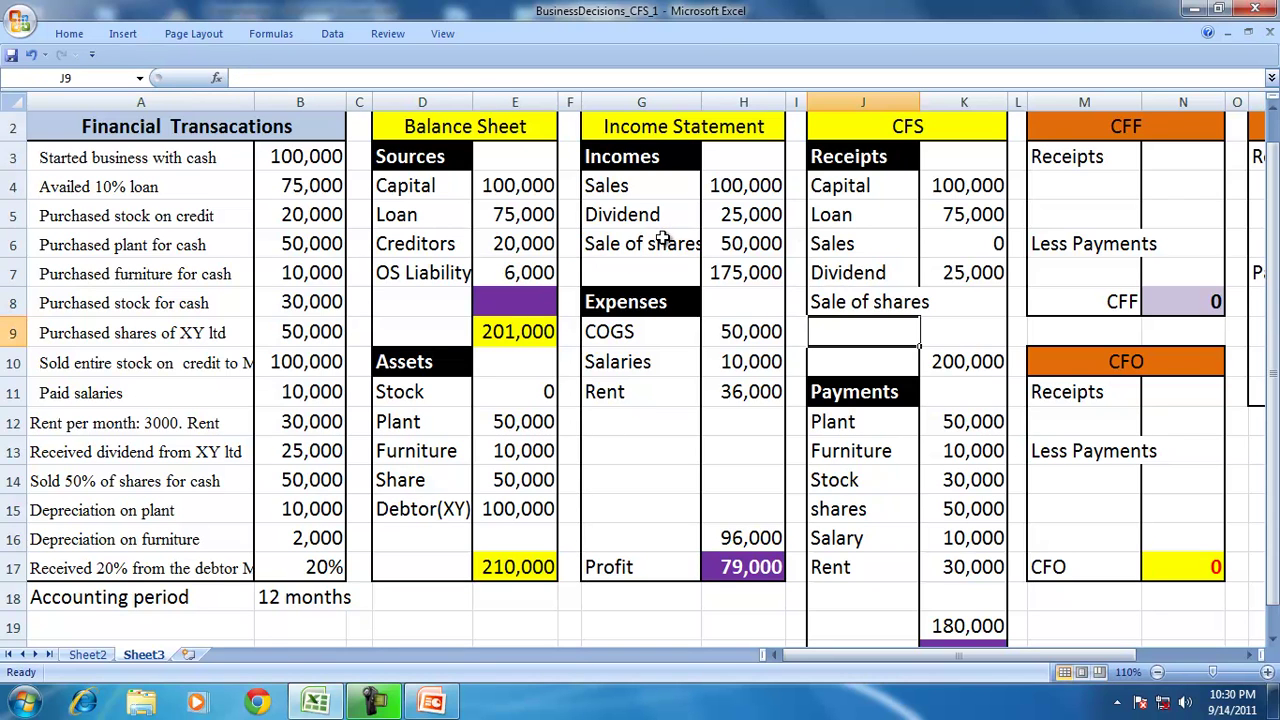
pyautogui.click(942, 298)
pyautogui.write('=')
pyautogui.click(760, 250)
pyautogui.press('Return')
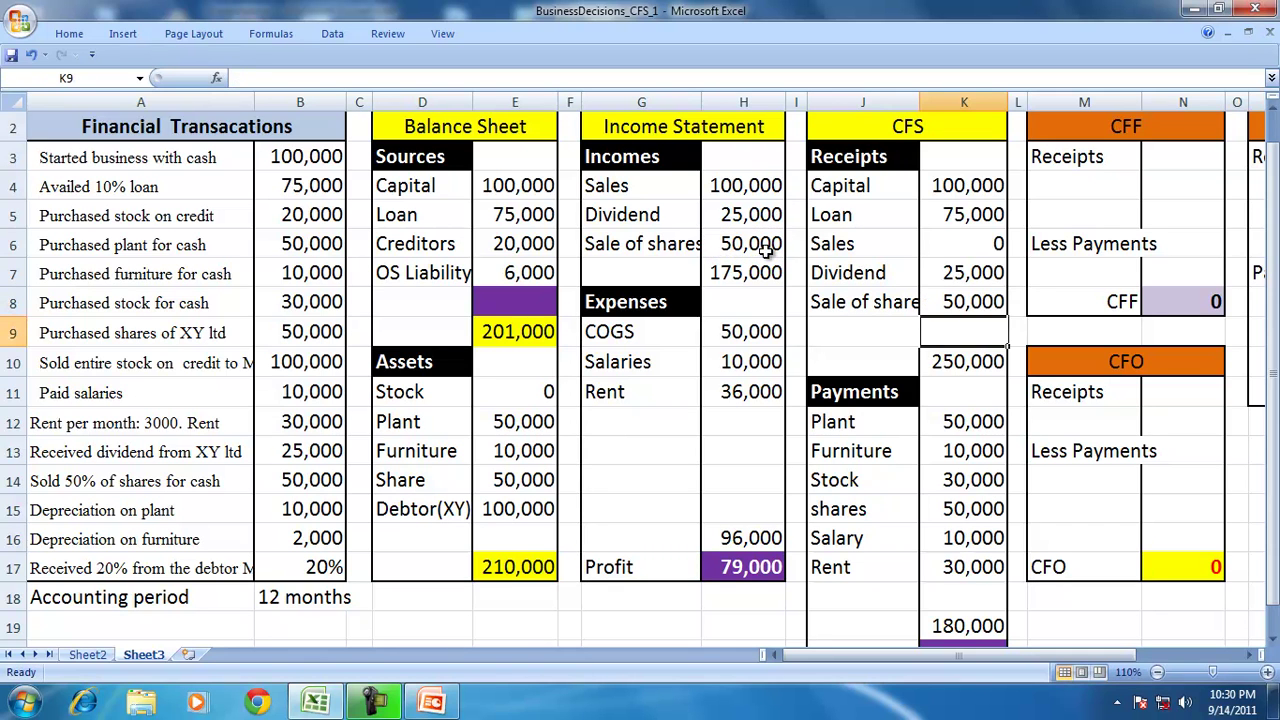
# Enter cost of shares under Expenses in G12 of the Income Statement and calculate its amount in H12 with =B14*.50.
pyautogui.click(631, 419)
pyautogui.write('S')
pyautogui.write('cost of s')
pyautogui.write('hares')
pyautogui.press('Tab')
pyautogui.write('=')
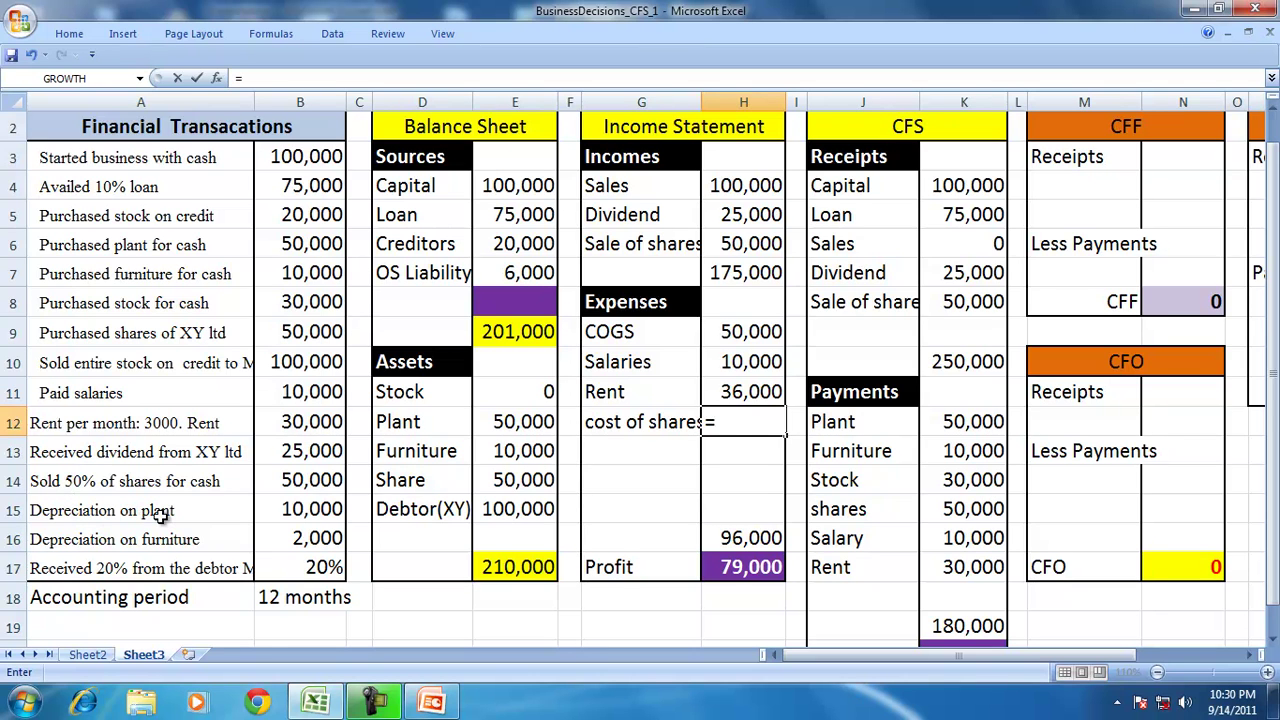
pyautogui.click(272, 481)
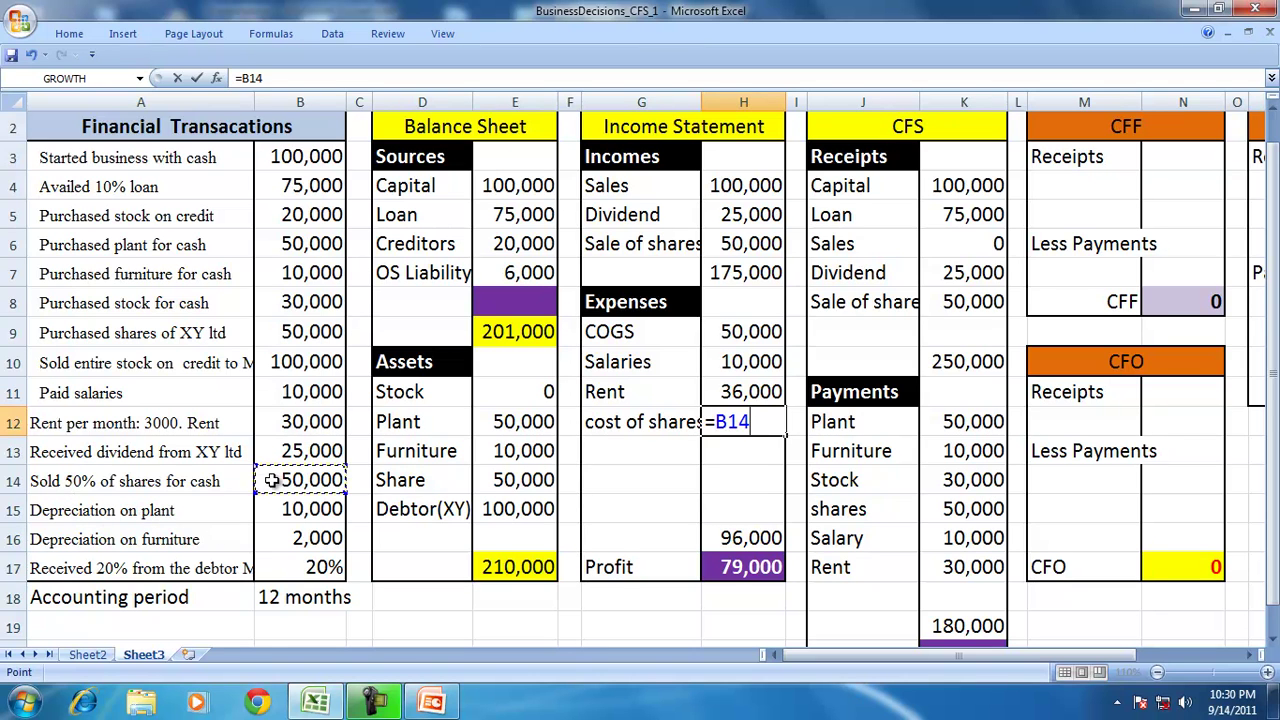
pyautogui.write('*.50')
pyautogui.press('Return')
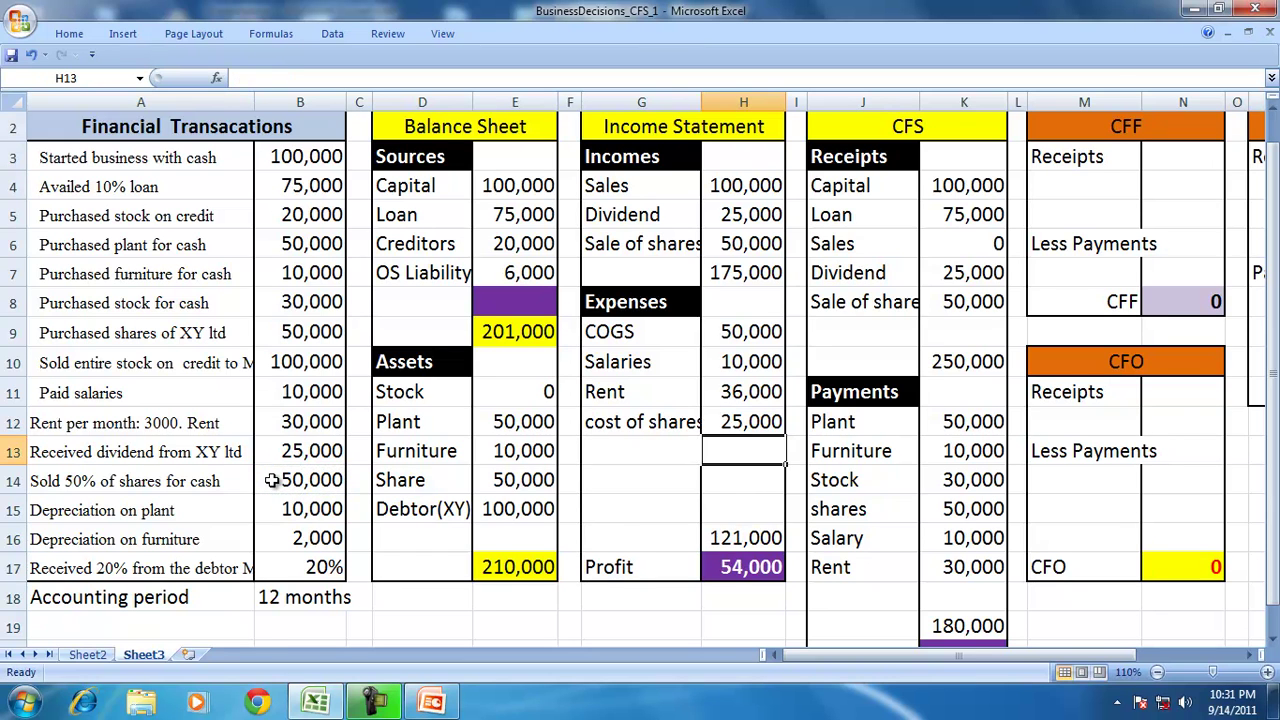
# Deduct the cost of shares from the Share asset in E14 of the Balance Sheet with =K15-H12.
pyautogui.click(487, 474)
pyautogui.click(292, 79)
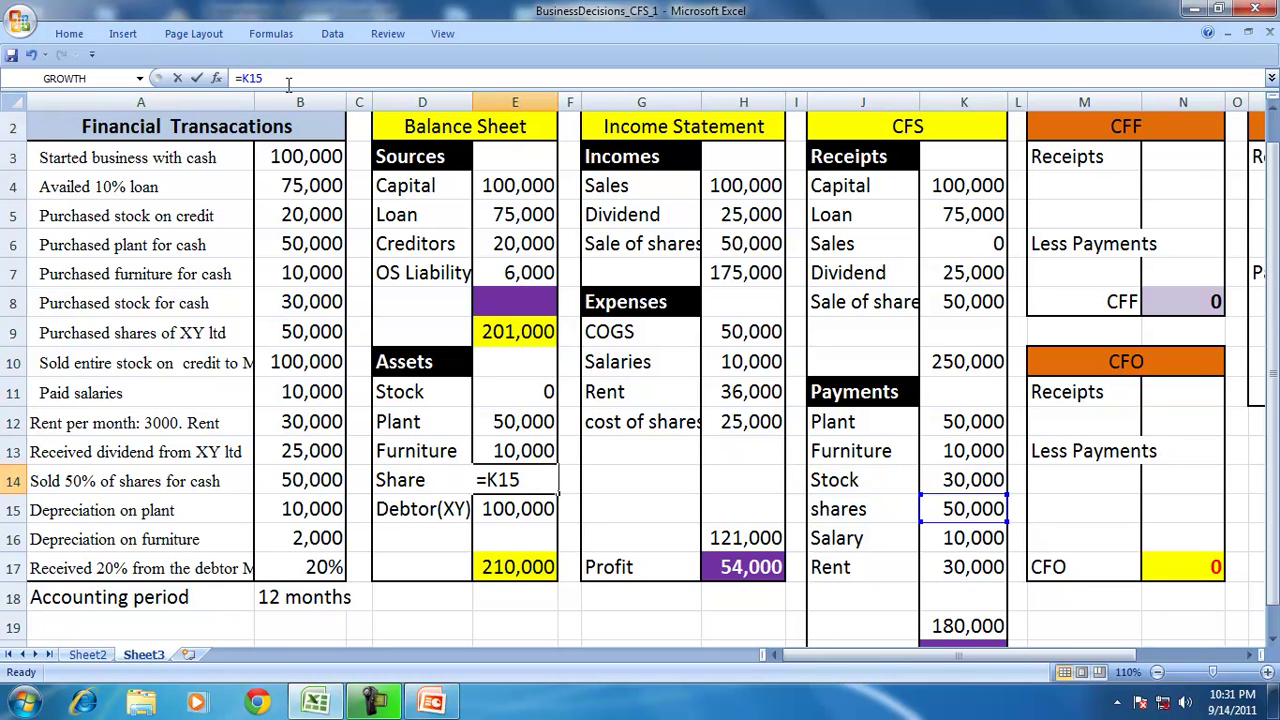
pyautogui.write('-')
pyautogui.click(738, 422)
pyautogui.press('Return')
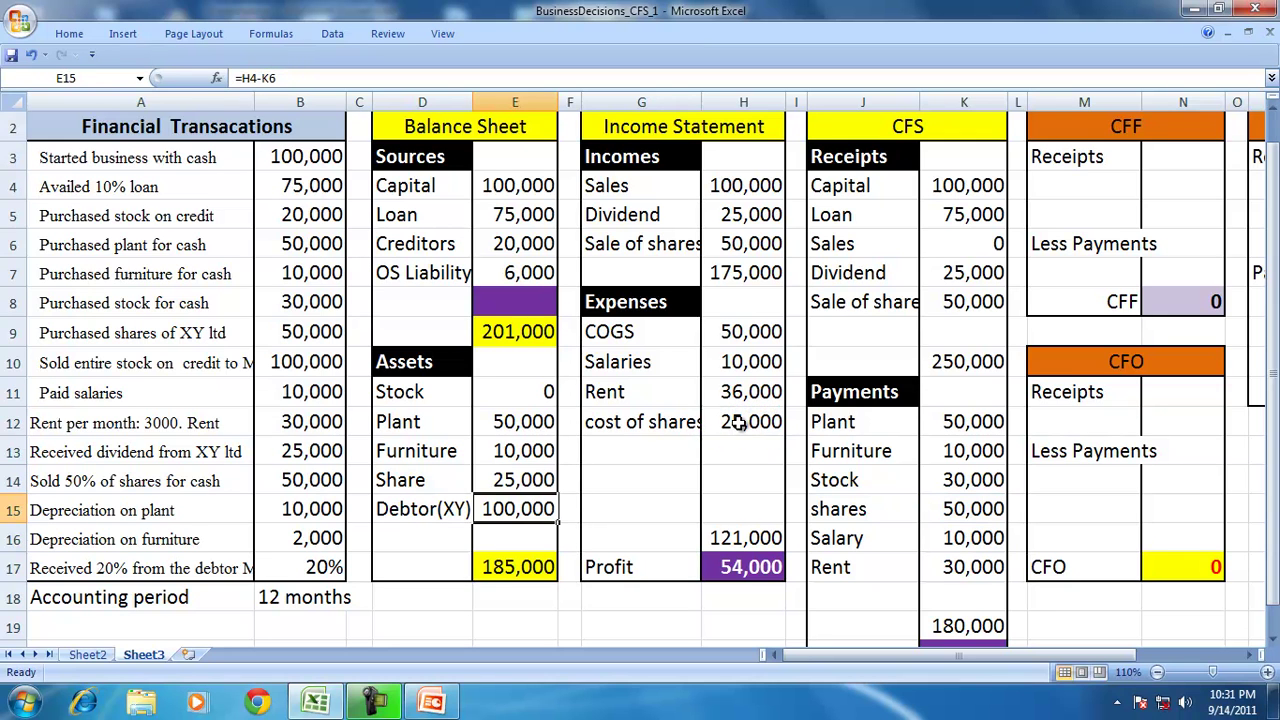
# Enter Dep (plant) under Expenses in G13 of the Income Statement and link its amount in H13 with =B15.
pyautogui.click(103, 516)
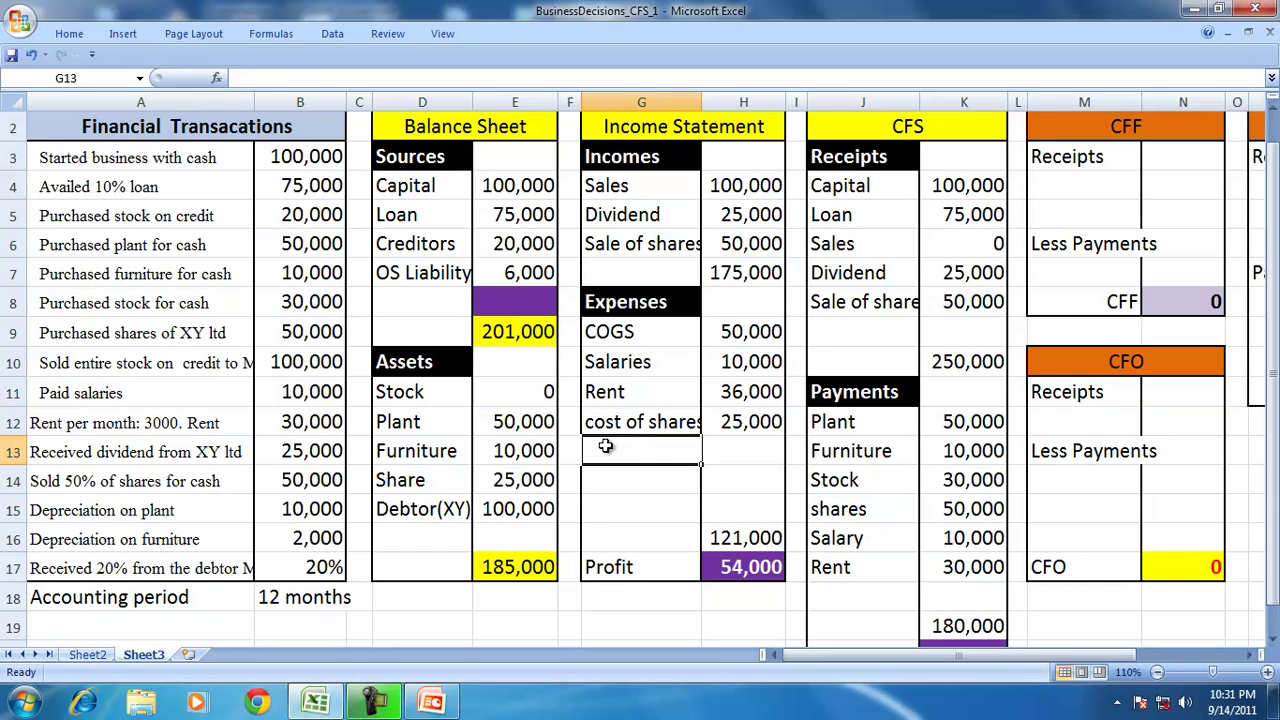
pyautogui.write('De')
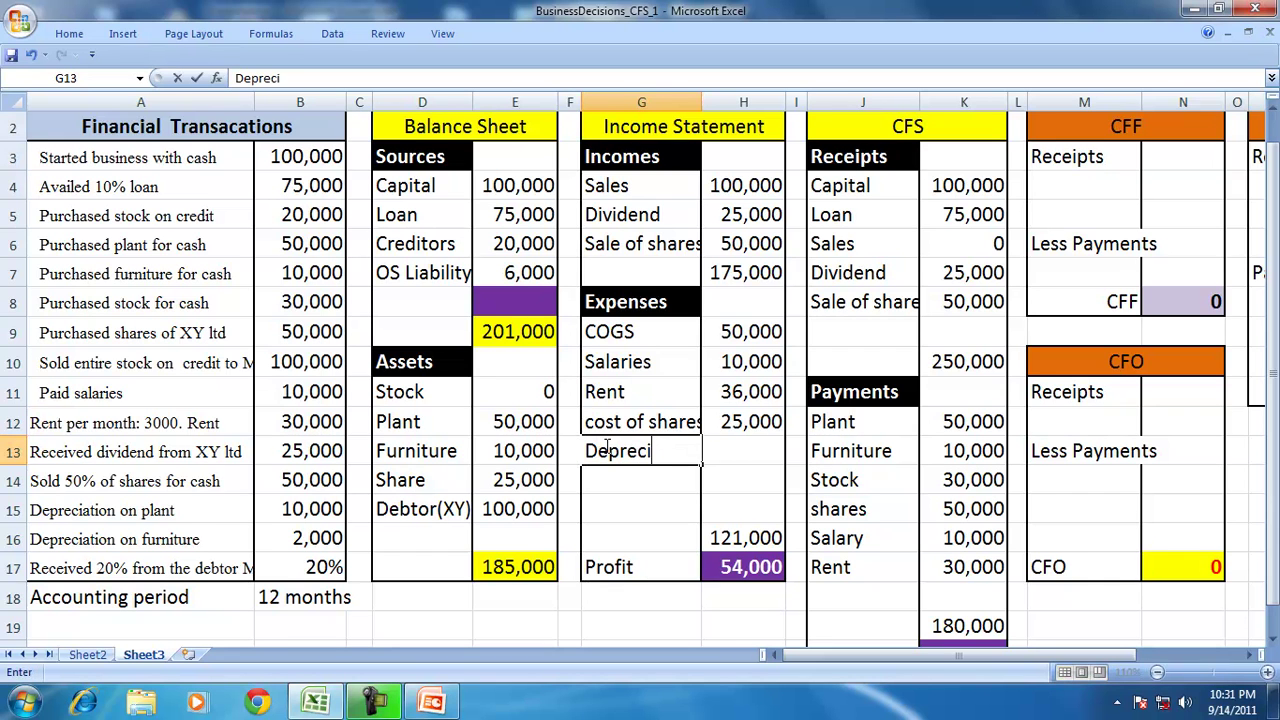
pyautogui.write('p (plant')
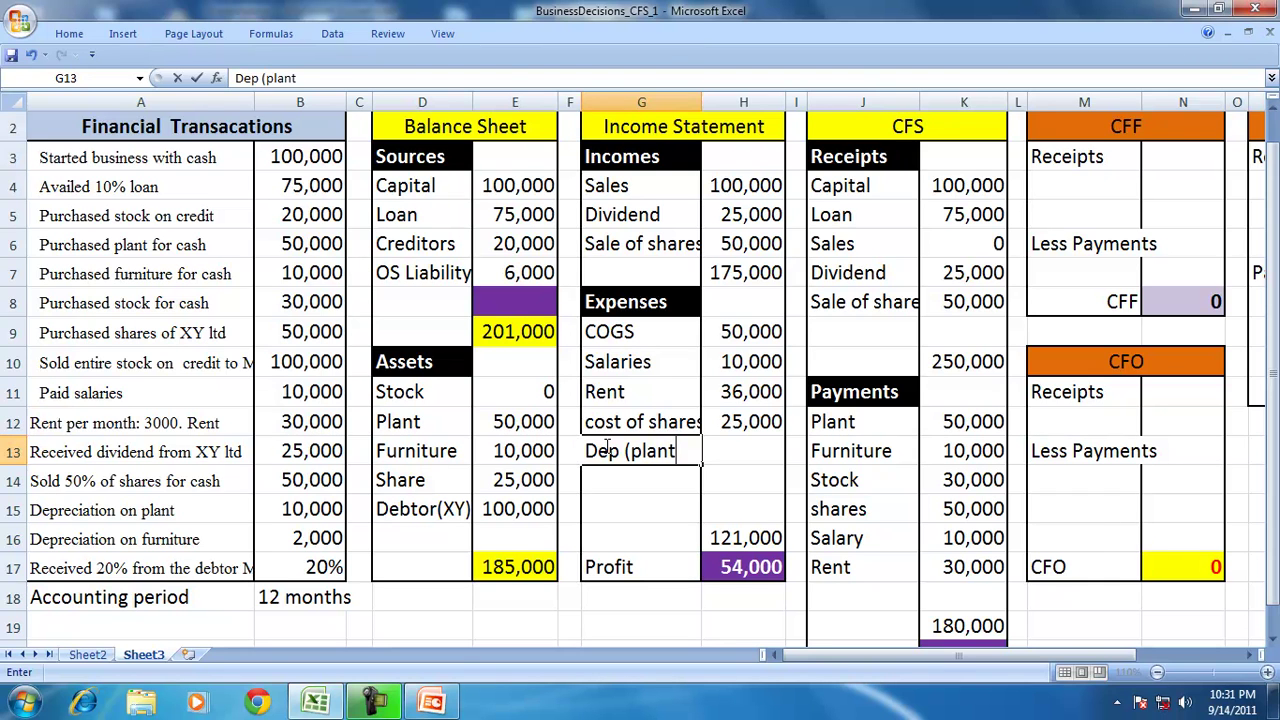
pyautogui.write(')')
pyautogui.press('Tab')
pyautogui.write('=')
pyautogui.click(308, 510)
pyautogui.press('Return')
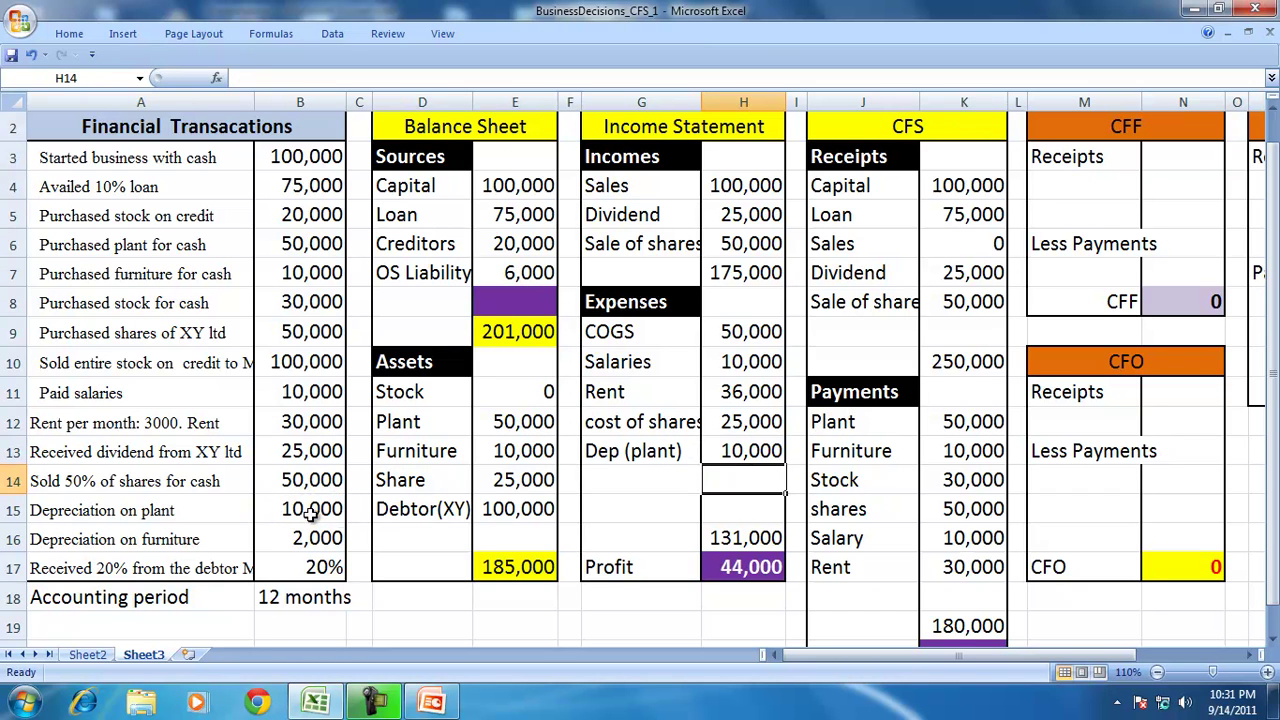
# Deduct the plant depreciation from the Plant asset in E12 of the Balance Sheet with =K12-H13.
pyautogui.click(537, 425)
pyautogui.click(292, 78)
pyautogui.write('-')
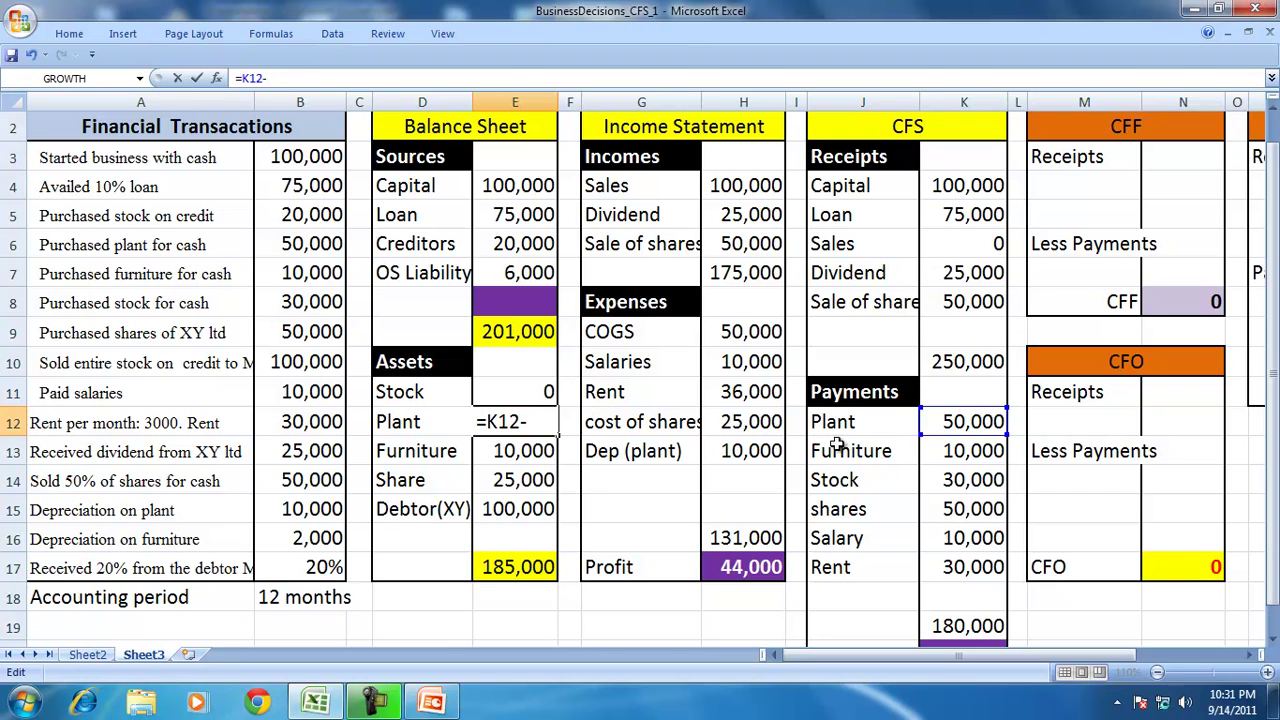
pyautogui.click(770, 448)
pyautogui.press('Return')
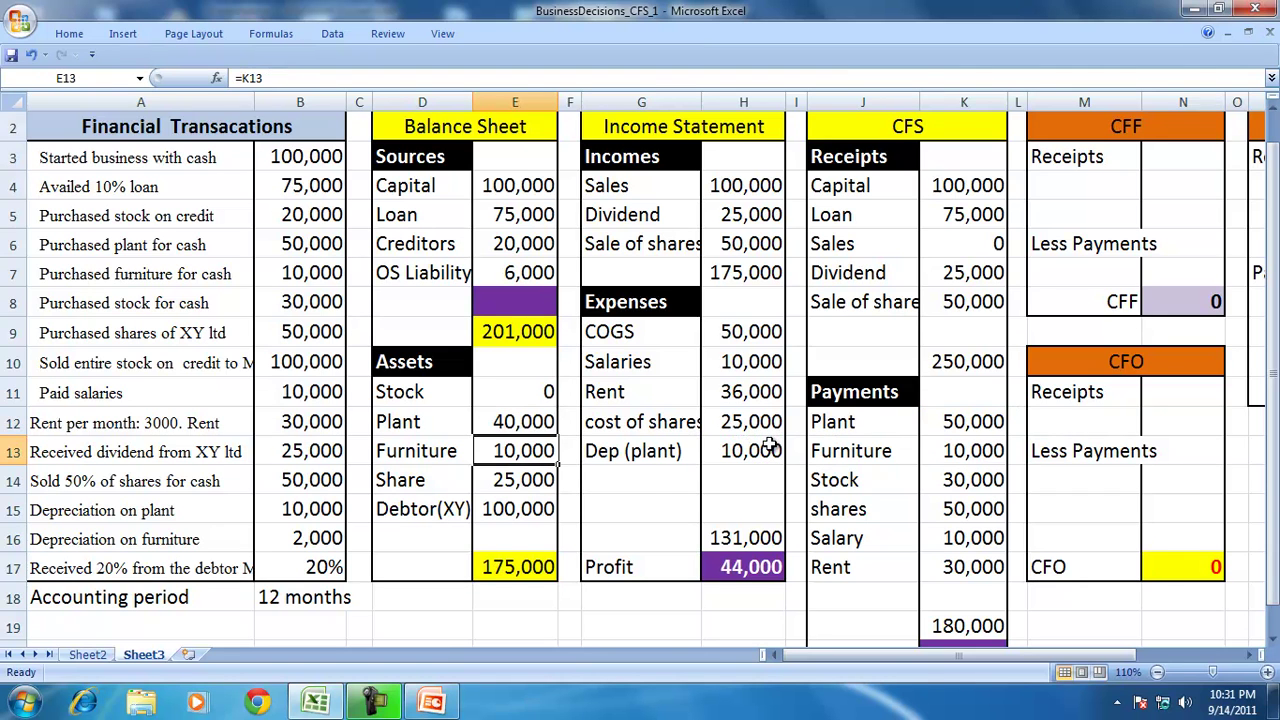
# Enter Dep (furn) under Expenses in G14 of the Income Statement and link its amount in H14 with =B16.
pyautogui.click(637, 478)
pyautogui.write('Dep ')
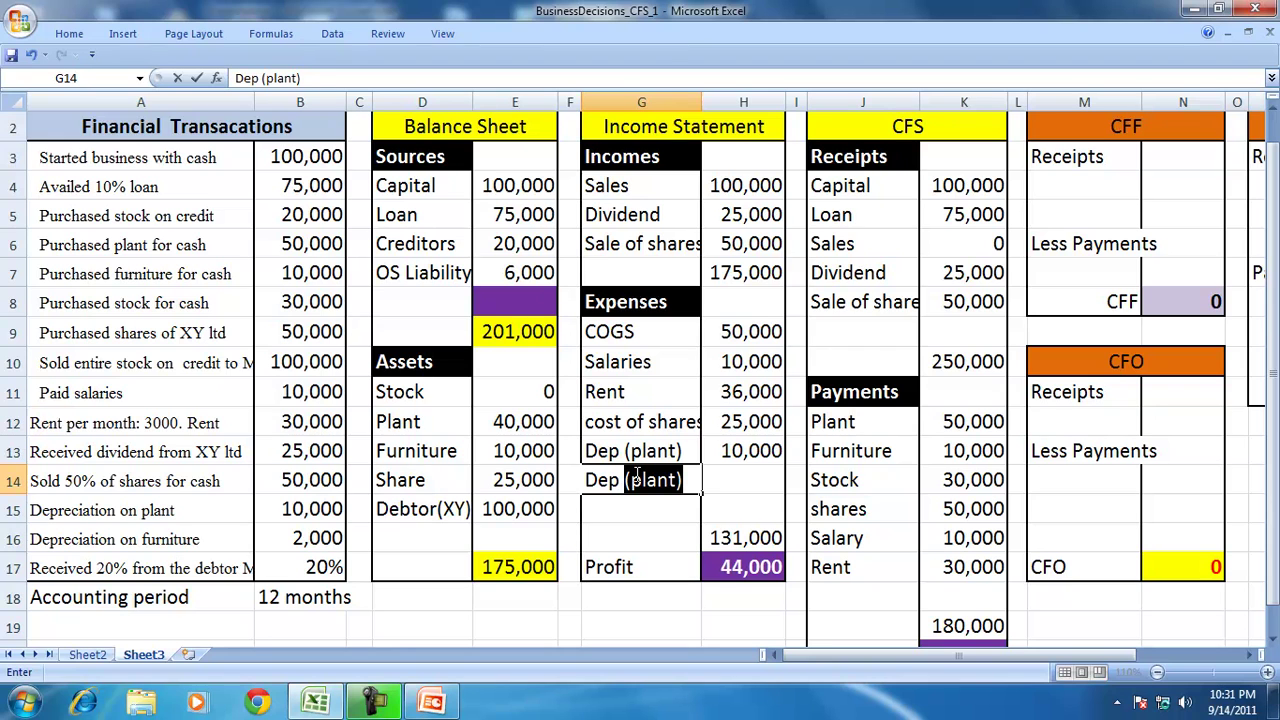
pyautogui.write('(furn')
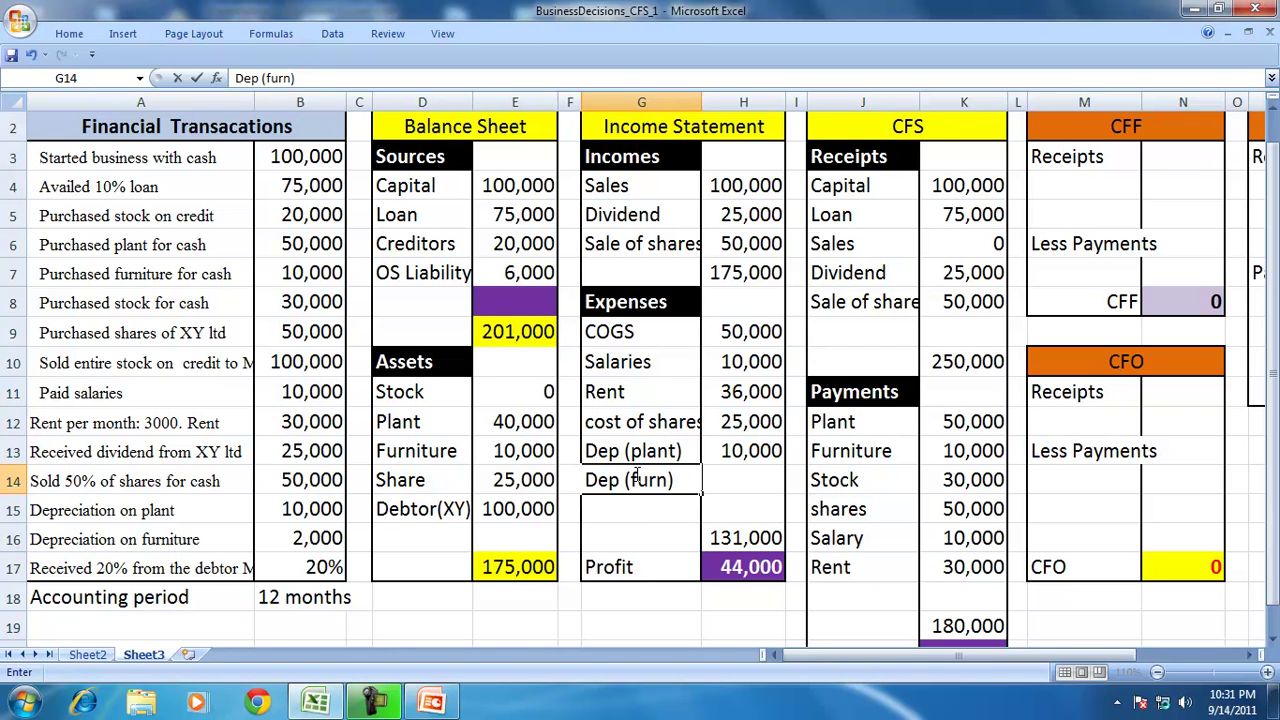
pyautogui.press('Tab')
pyautogui.write('=')
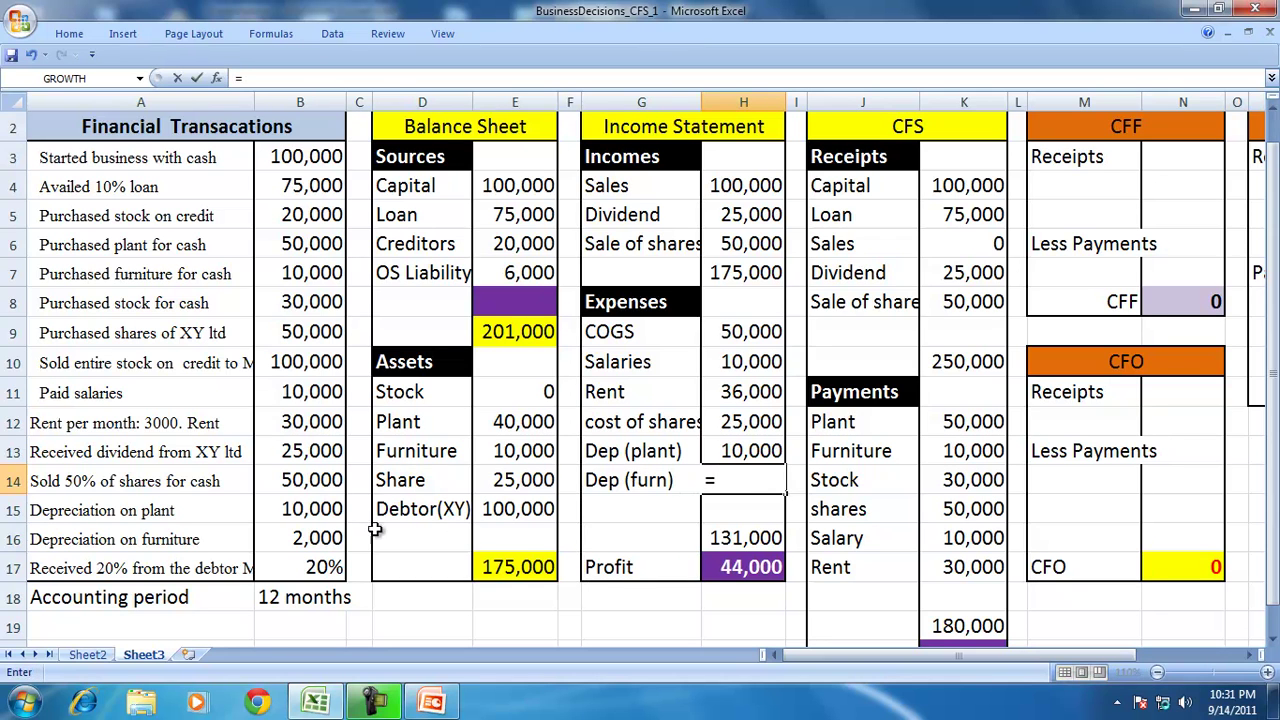
pyautogui.click(338, 539)
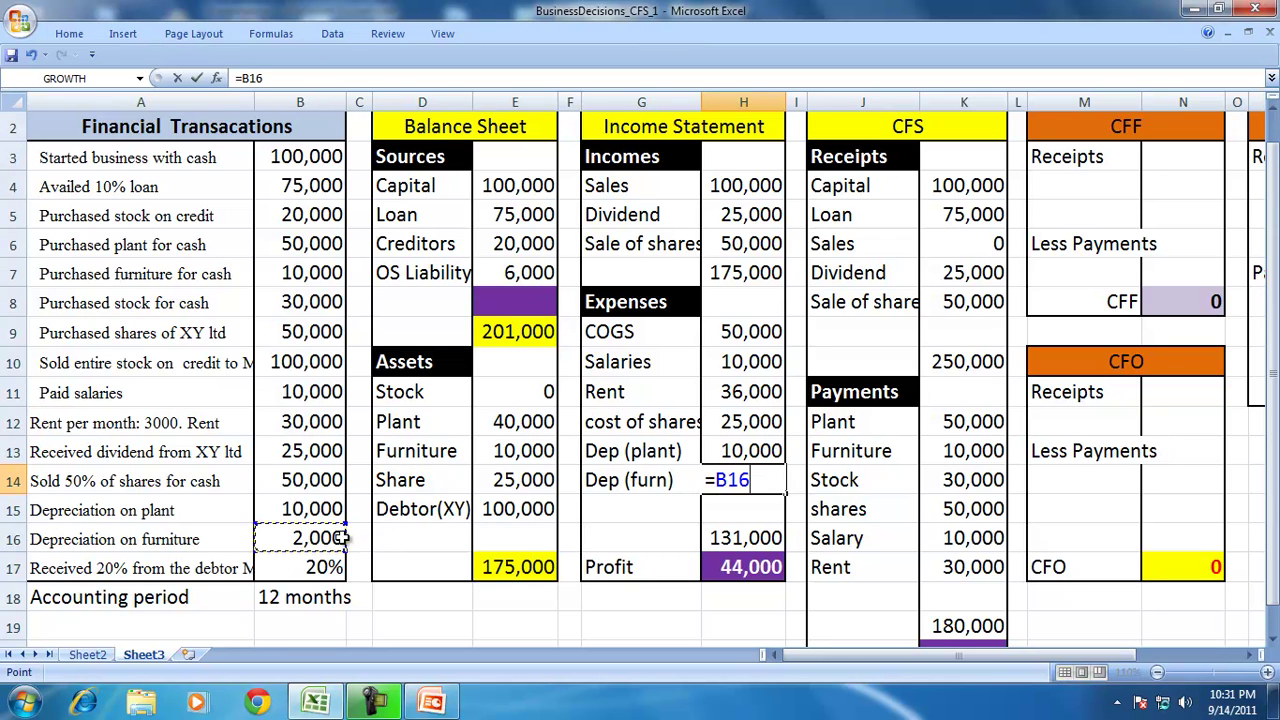
pyautogui.press('Return')
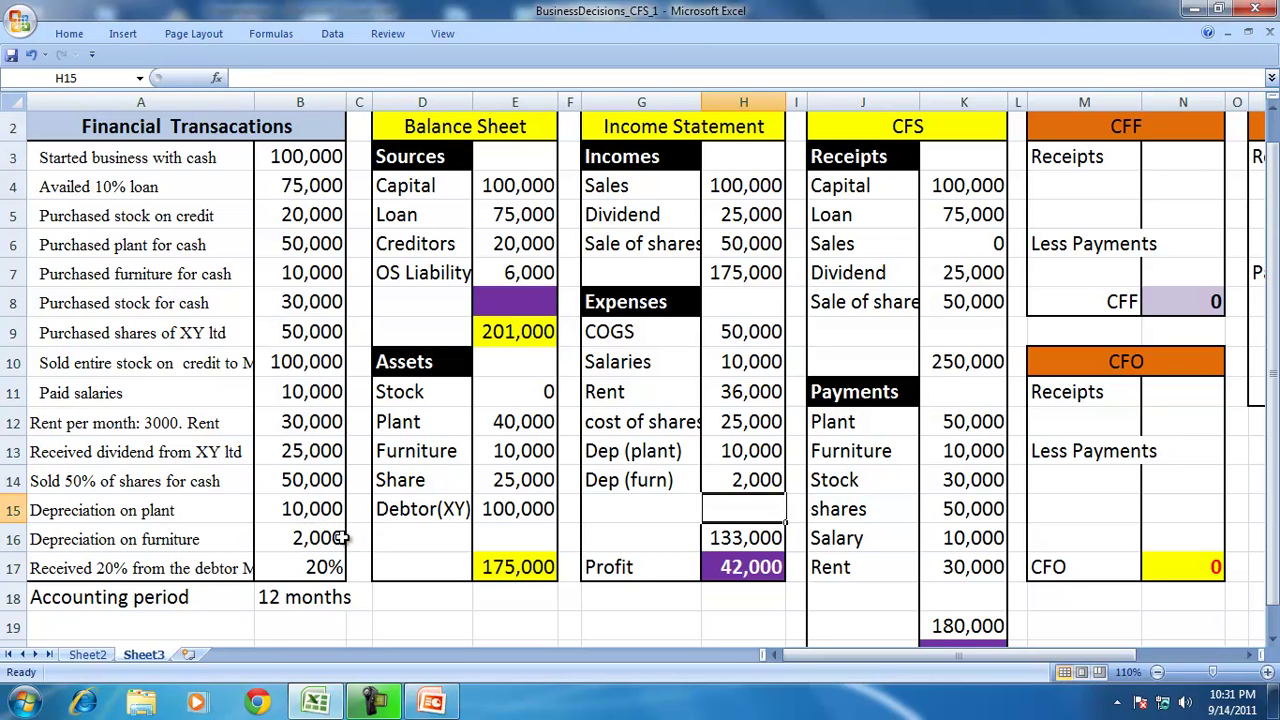
# Deduct the furniture depreciation from the Furniture asset in E13 of the Balance Sheet with =K13-H14.
pyautogui.click(536, 446)
pyautogui.click(265, 78)
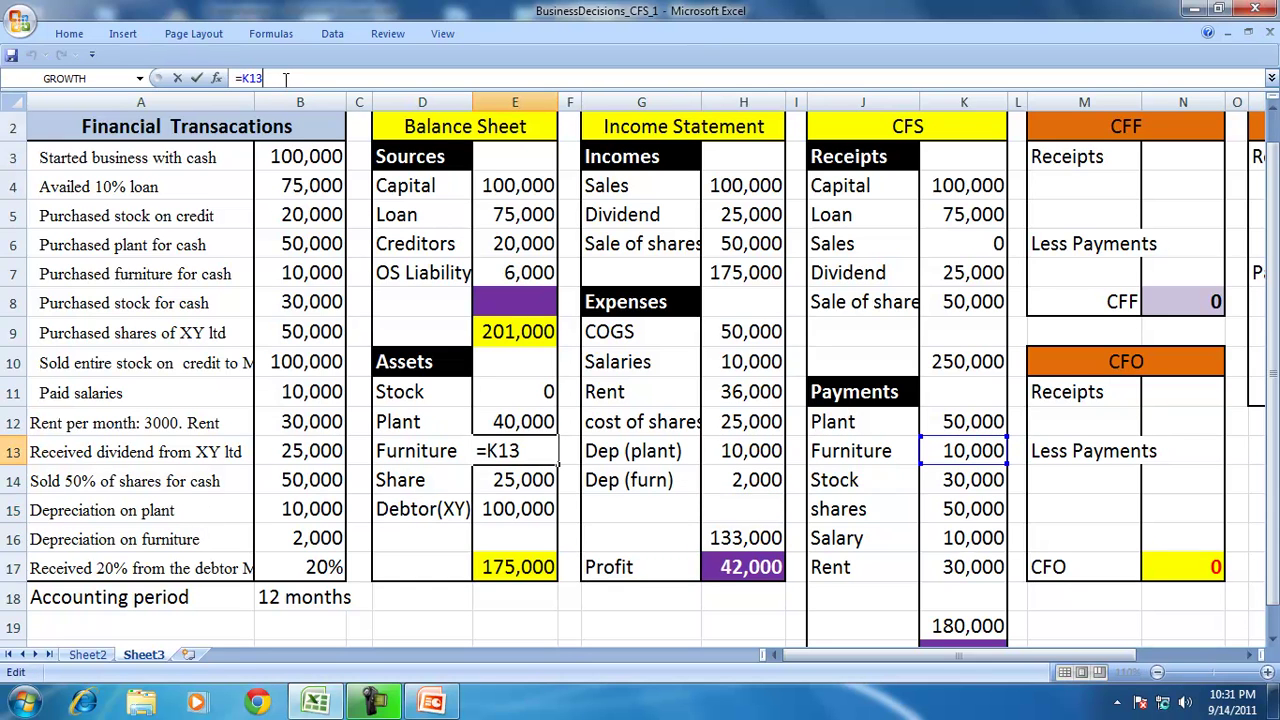
pyautogui.write('-')
pyautogui.click(726, 473)
pyautogui.press('Return')
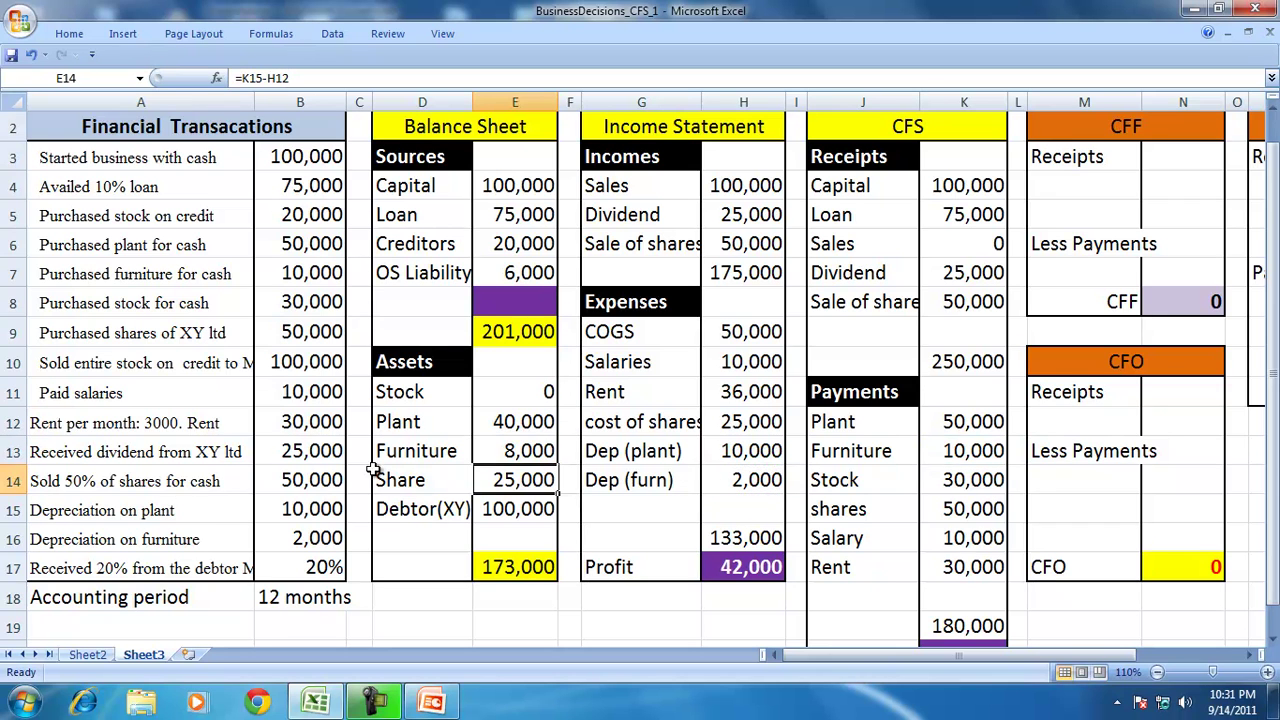
# Enter Debtor under Receipts in J9 of the CFS and calculate its amount in K9 as 20% of B10.
pyautogui.click(130, 548)
pyautogui.click(112, 570)
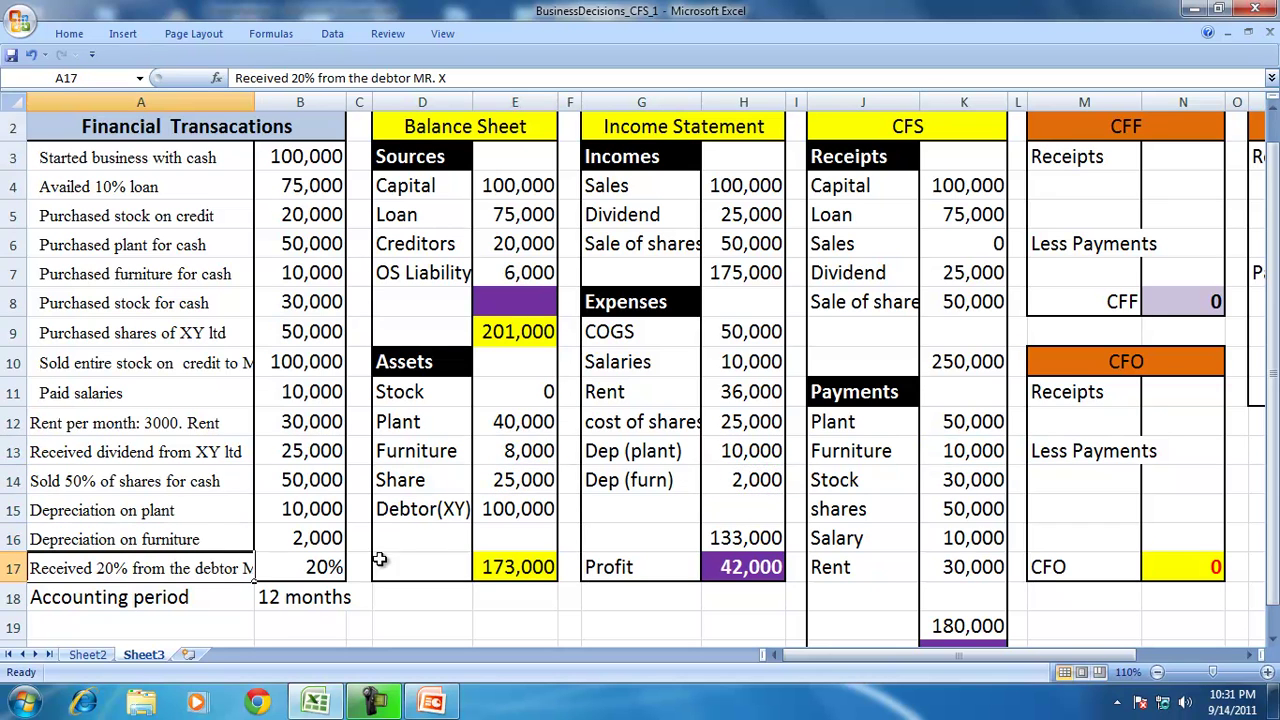
pyautogui.moveTo(420, 518); pyautogui.dragTo(530, 510)
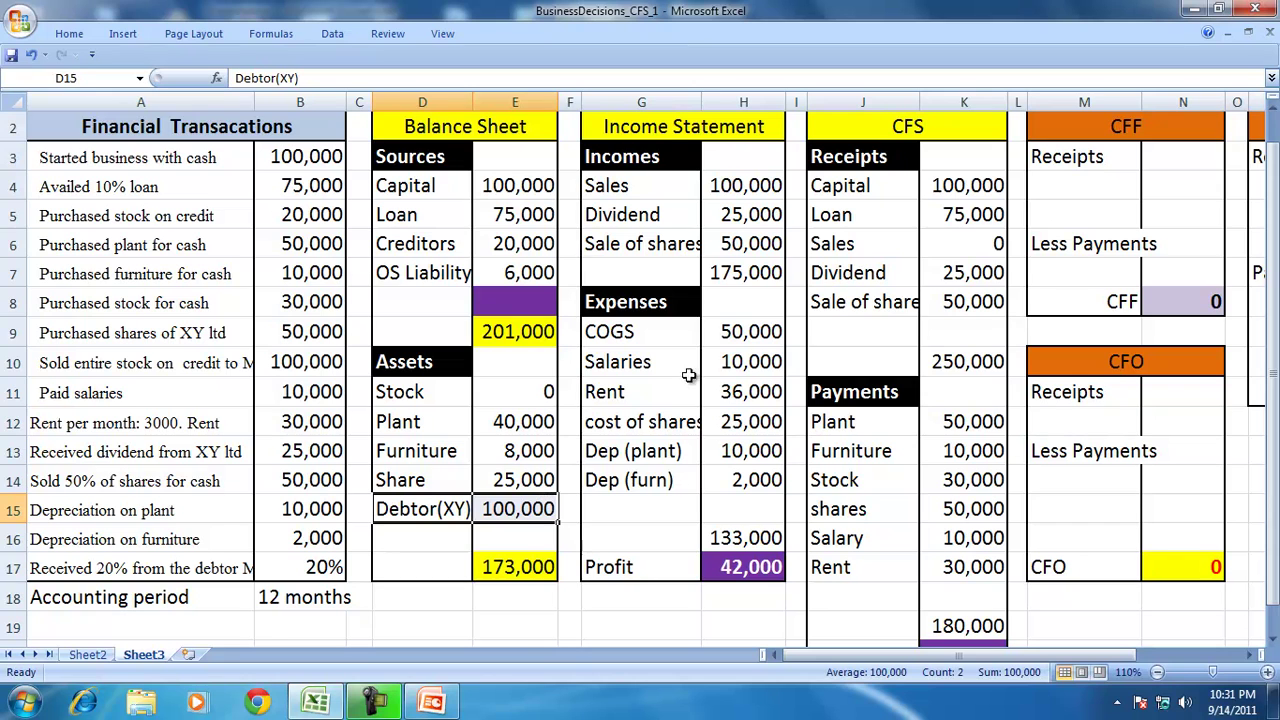
pyautogui.click(842, 335)
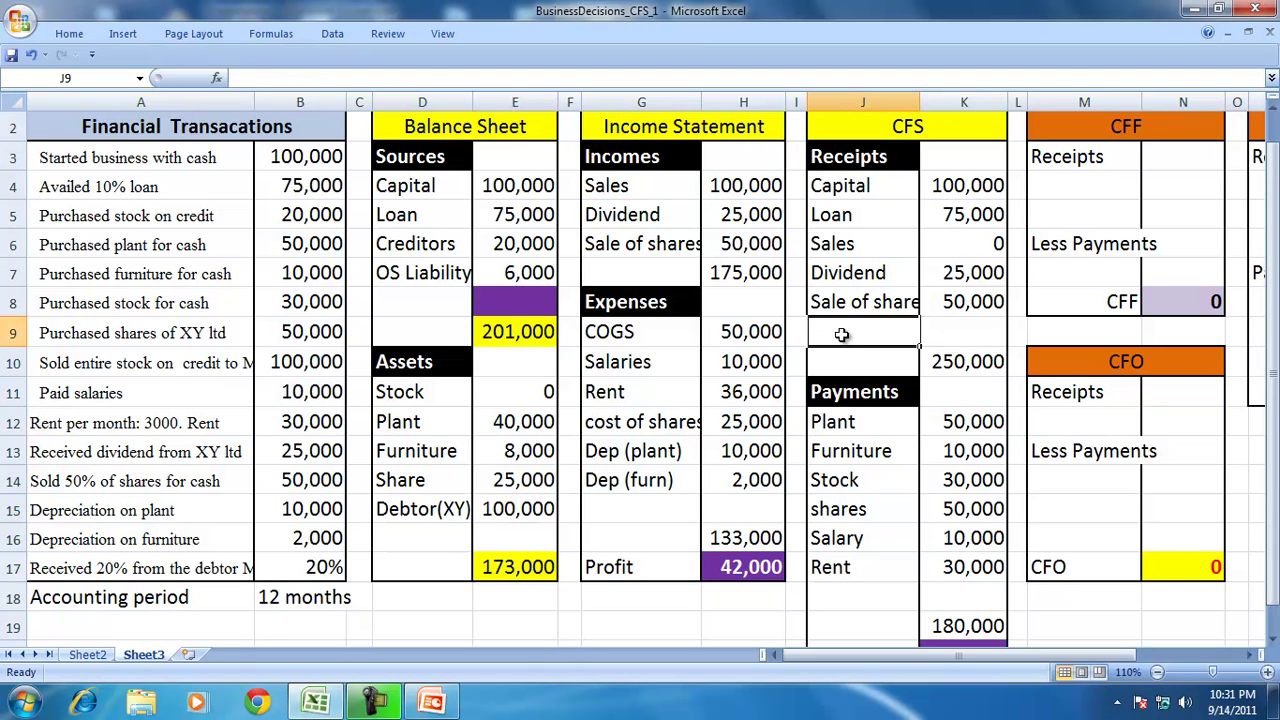
pyautogui.write('Debtor')
pyautogui.press('Tab')
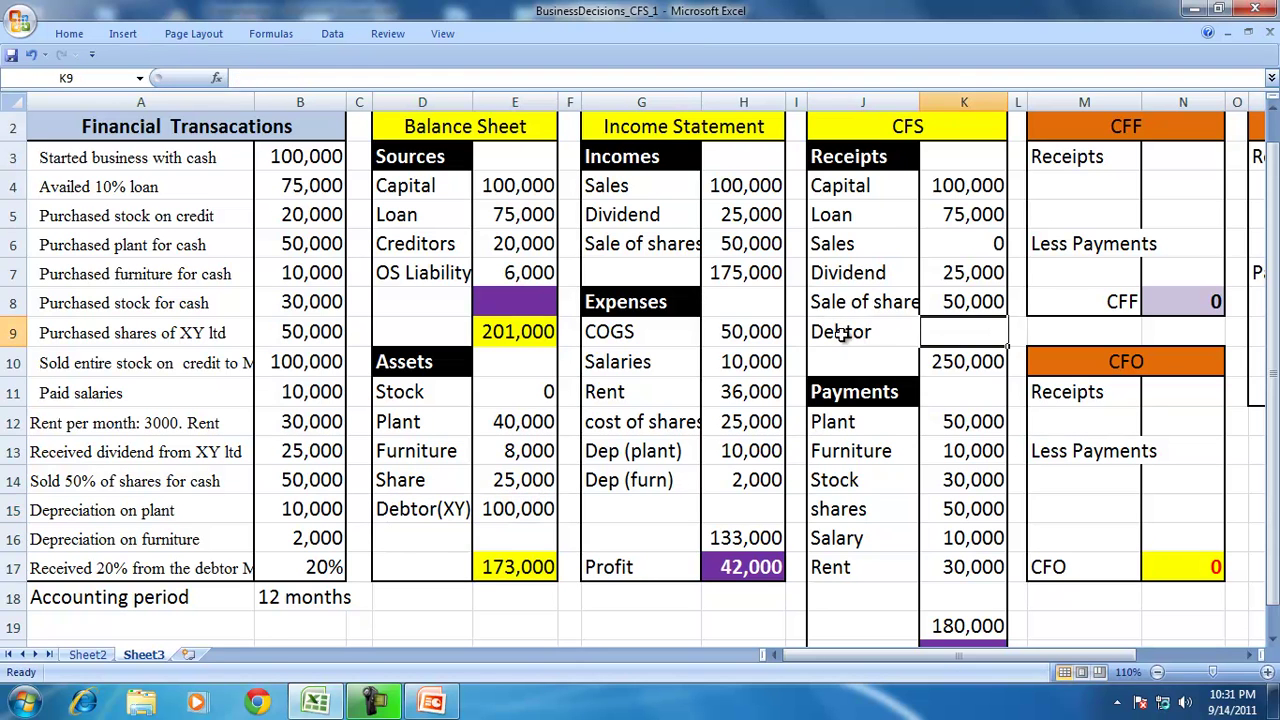
pyautogui.write('=')
pyautogui.click(262, 363)
pyautogui.write('*')
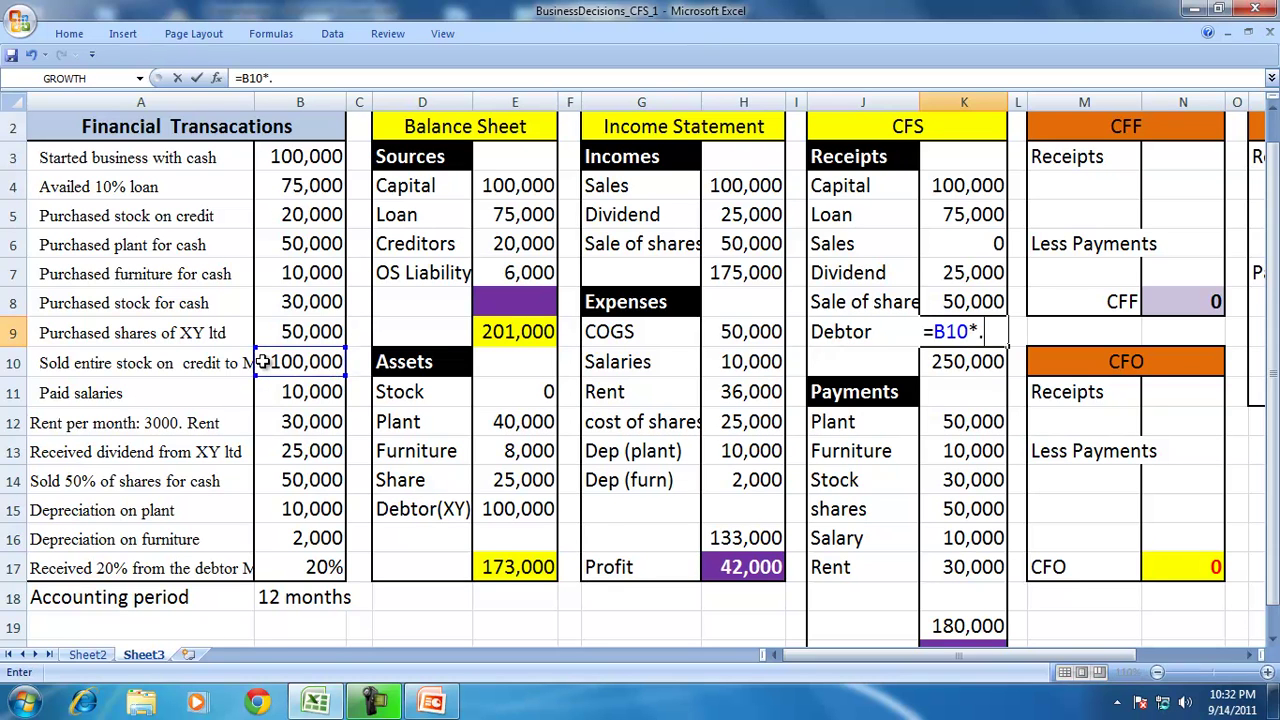
pyautogui.press('Return')
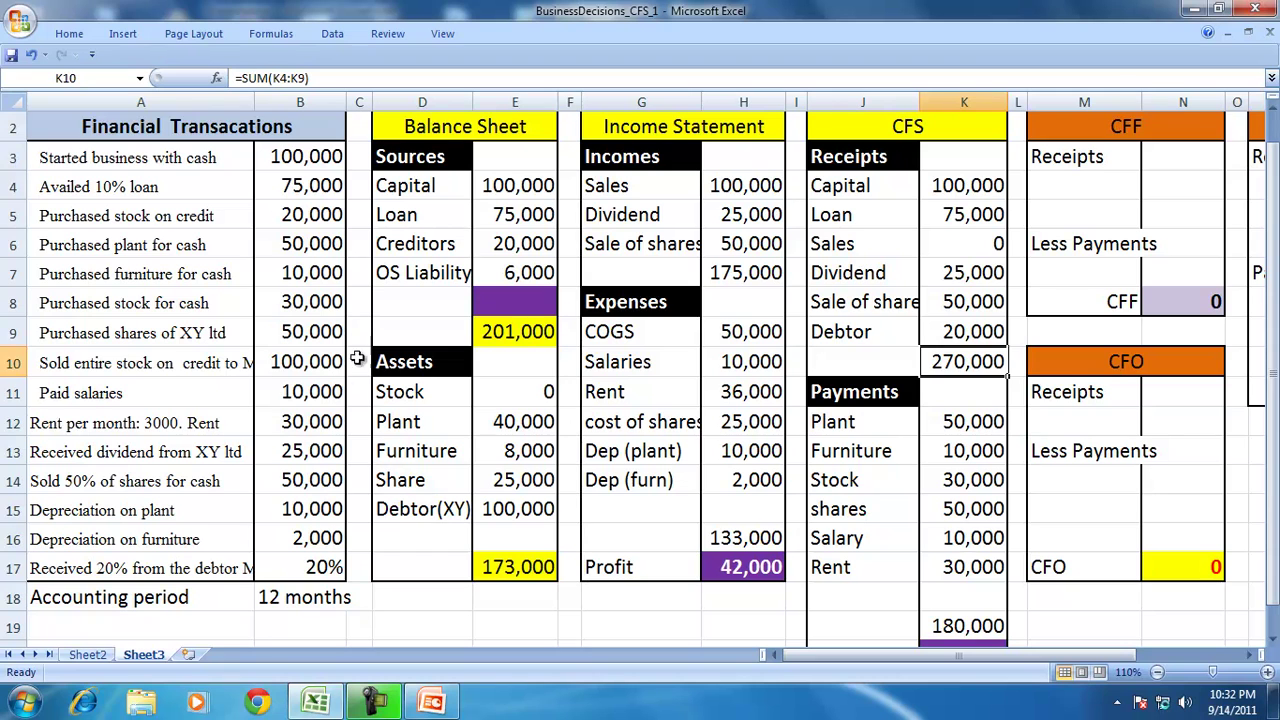
# Deduct the cash received from the debtor in E15 of the Balance Sheet with =H4-K6-K9.
pyautogui.moveTo(663, 183); pyautogui.dragTo(661, 270)
pyautogui.click(880, 335)
pyautogui.moveTo(611, 186); pyautogui.dragTo(622, 237)
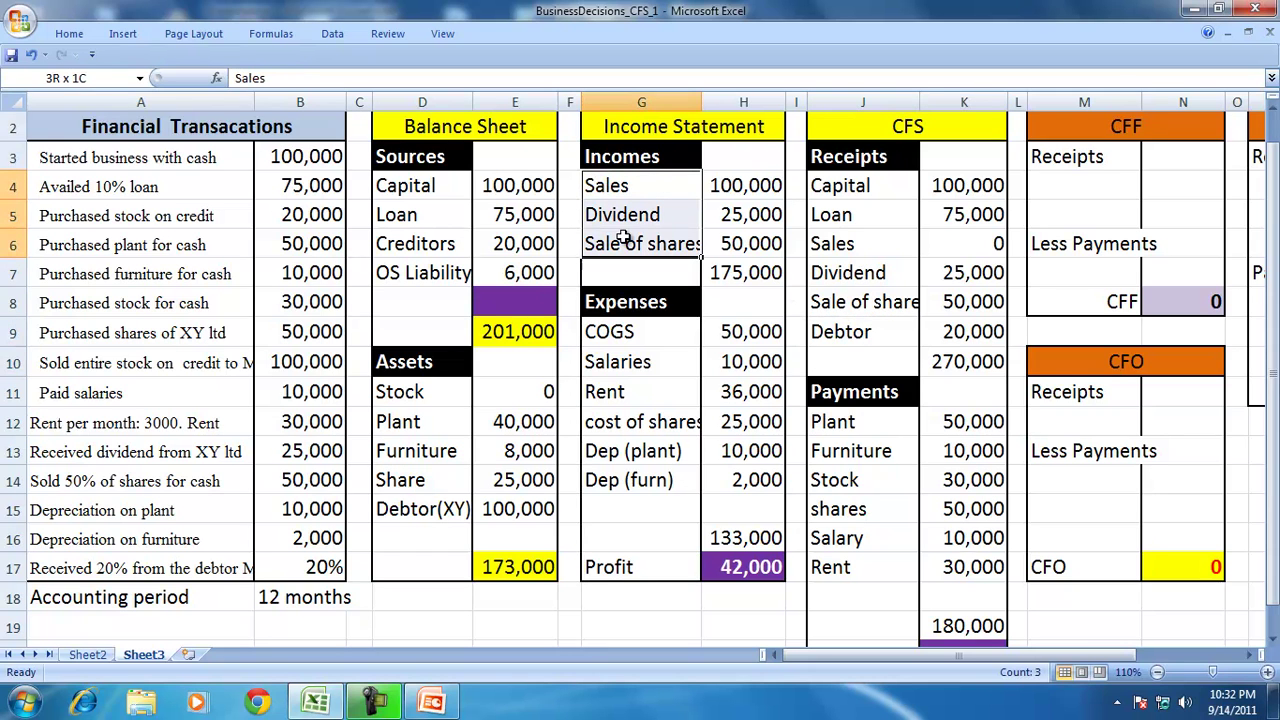
pyautogui.click(745, 188)
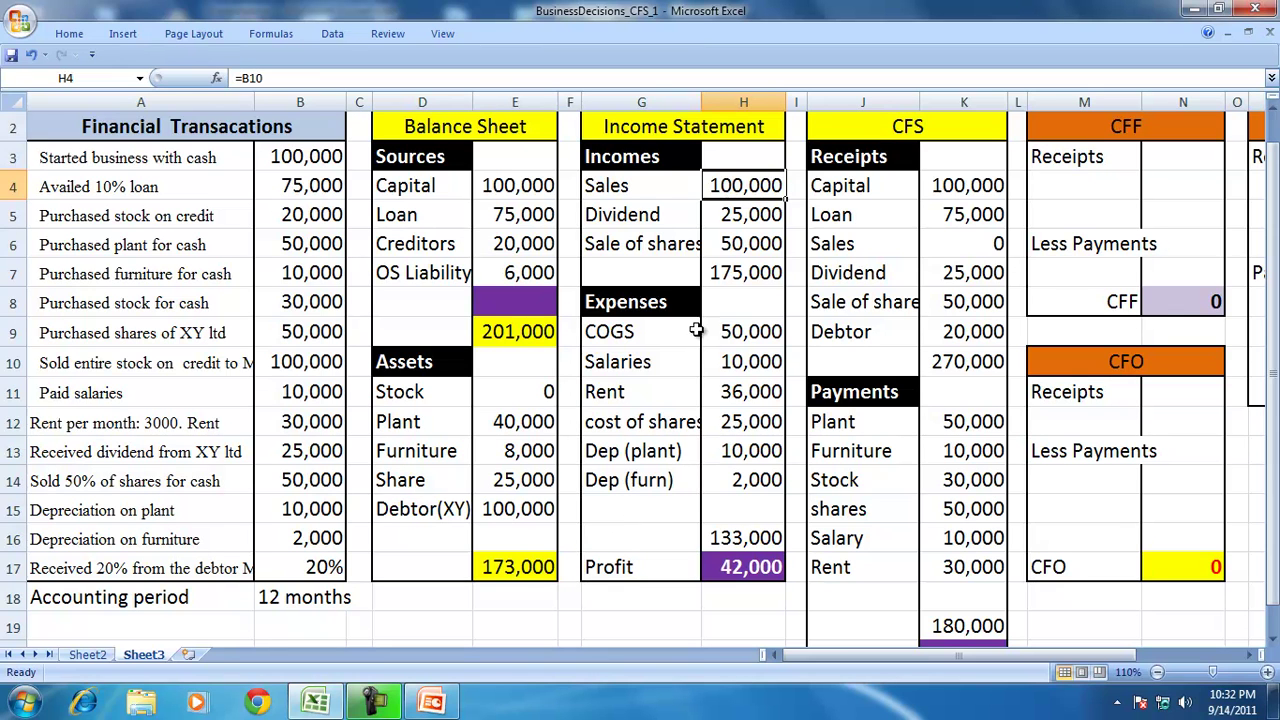
pyautogui.click(515, 510)
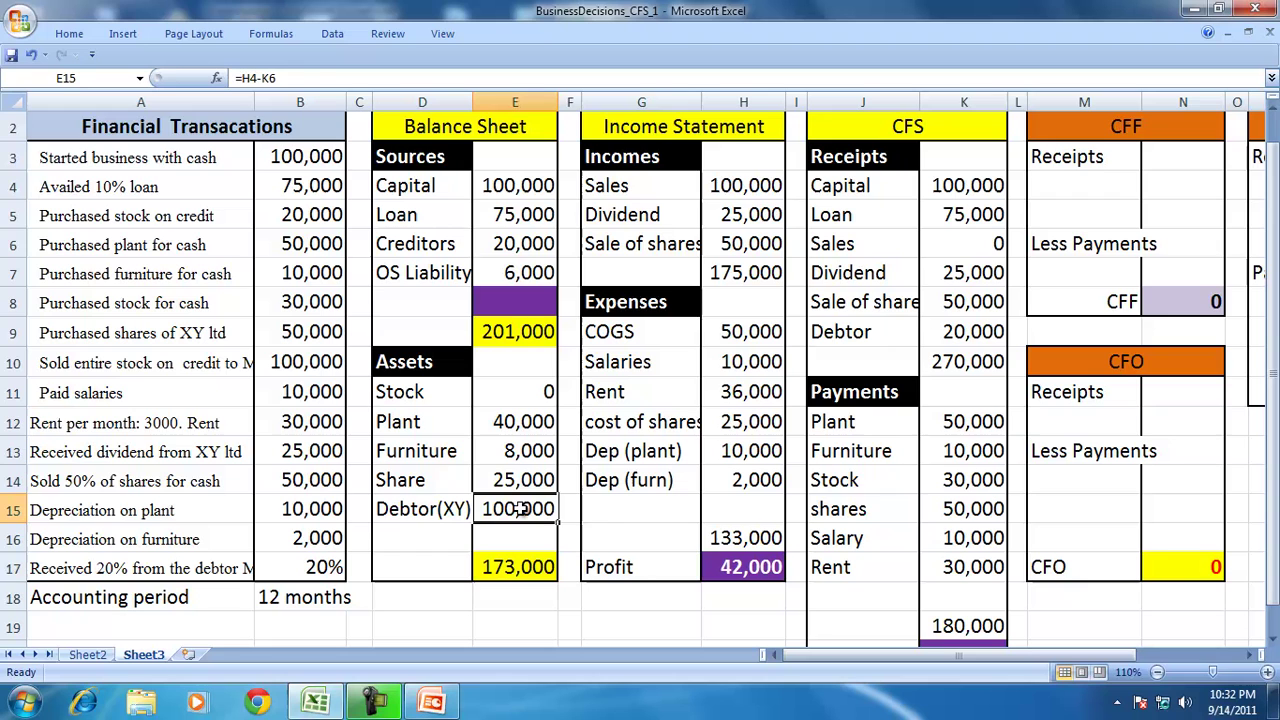
pyautogui.click(343, 72)
pyautogui.write('-')
pyautogui.click(932, 331)
pyautogui.press('Return')
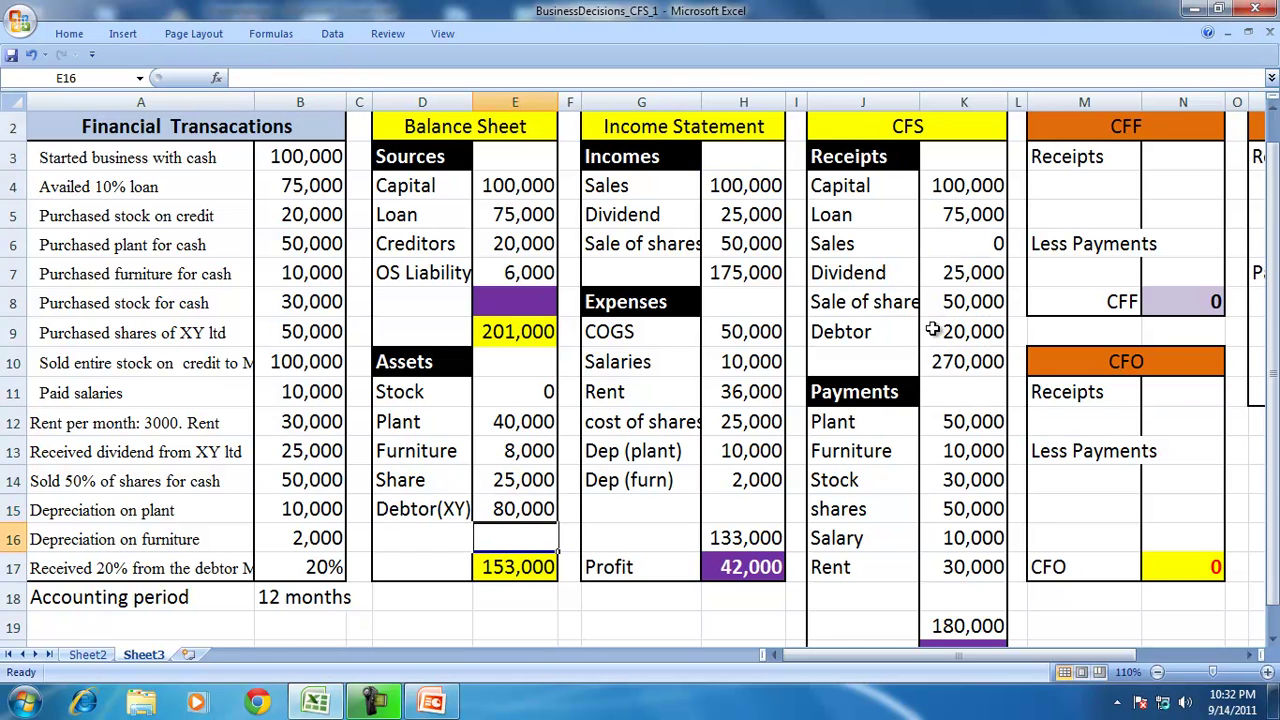
# Trace the precedents of the Debtor balance in E15, and remove the tracer arrows once examined.
pyautogui.click(525, 512)
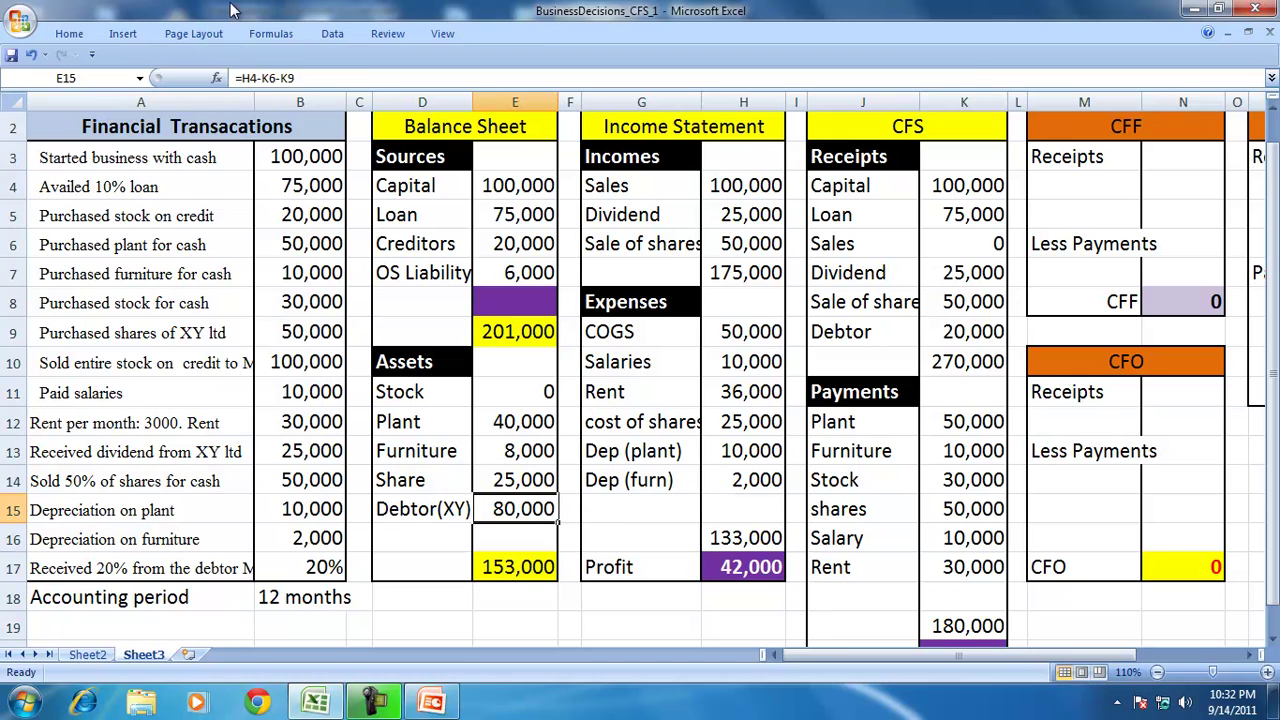
pyautogui.click(273, 34)
pyautogui.click(724, 56)
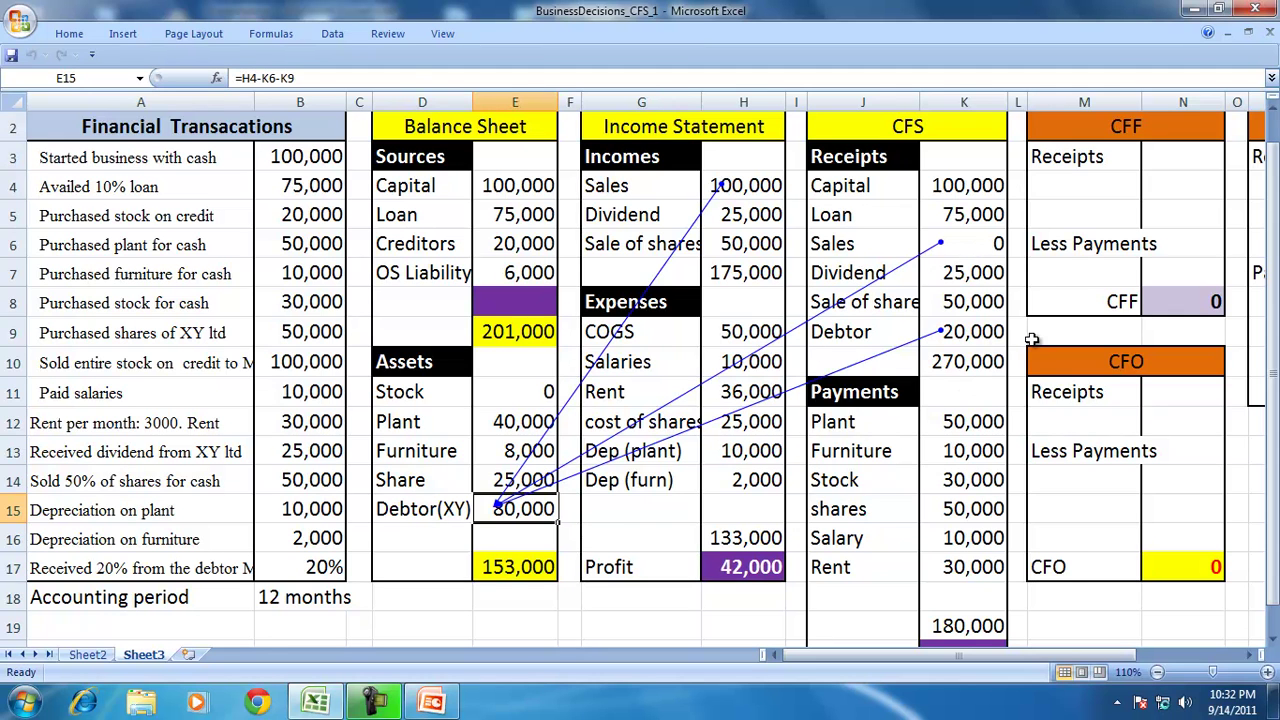
pyautogui.click(283, 36)
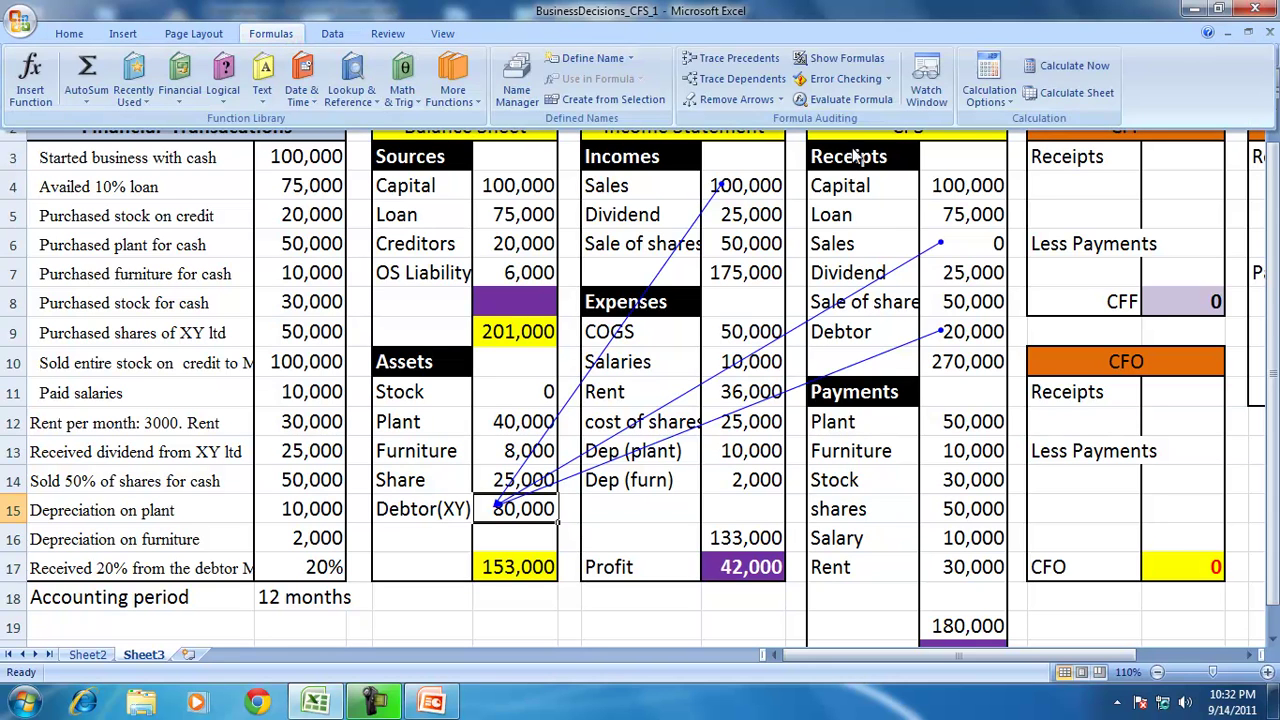
pyautogui.click(727, 98)
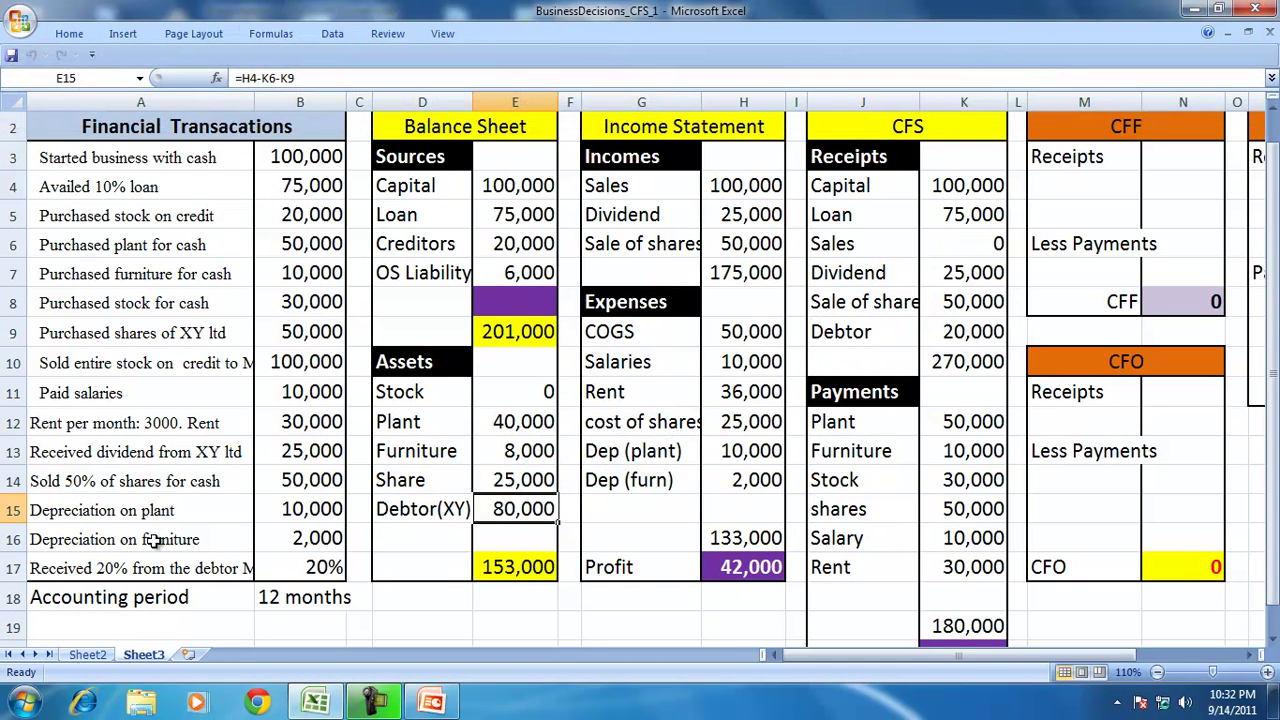
# Enter interest under Expenses in G15 of the Income Statement and calculate it on the 10% loan in H15 with =B4*.10.
pyautogui.click(118, 541)
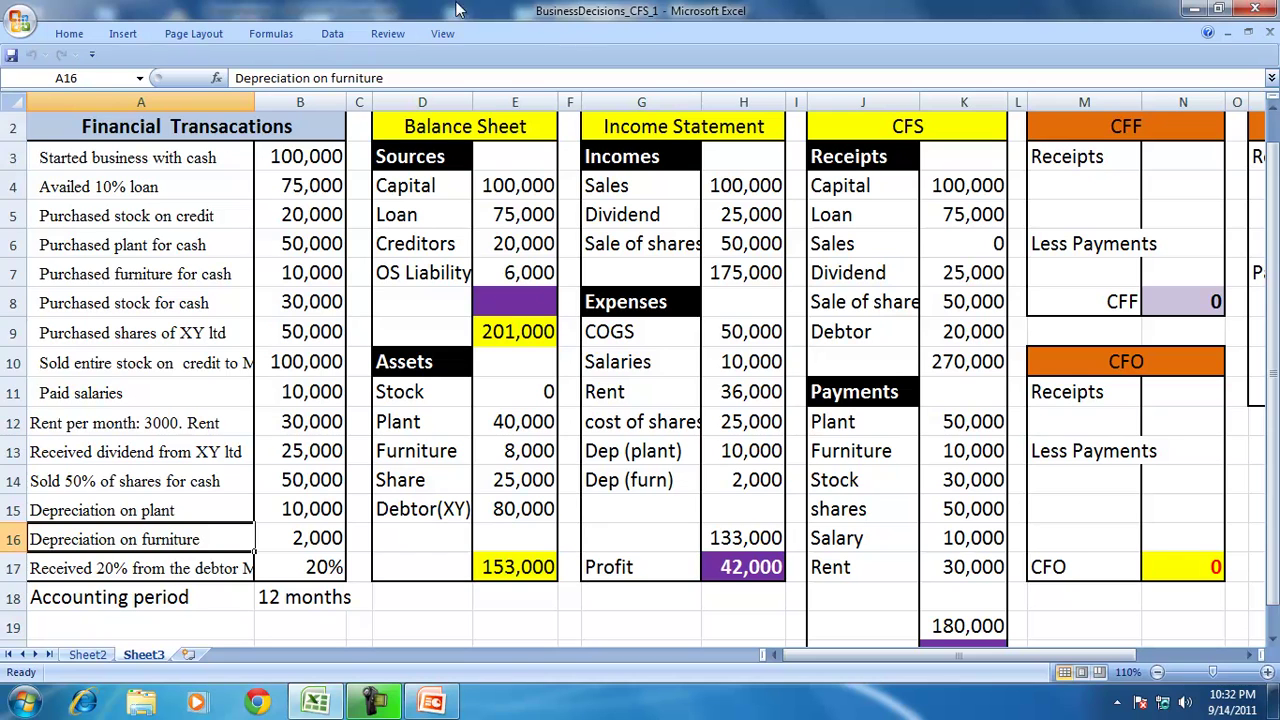
pyautogui.moveTo(90, 216); pyautogui.dragTo(90, 592)
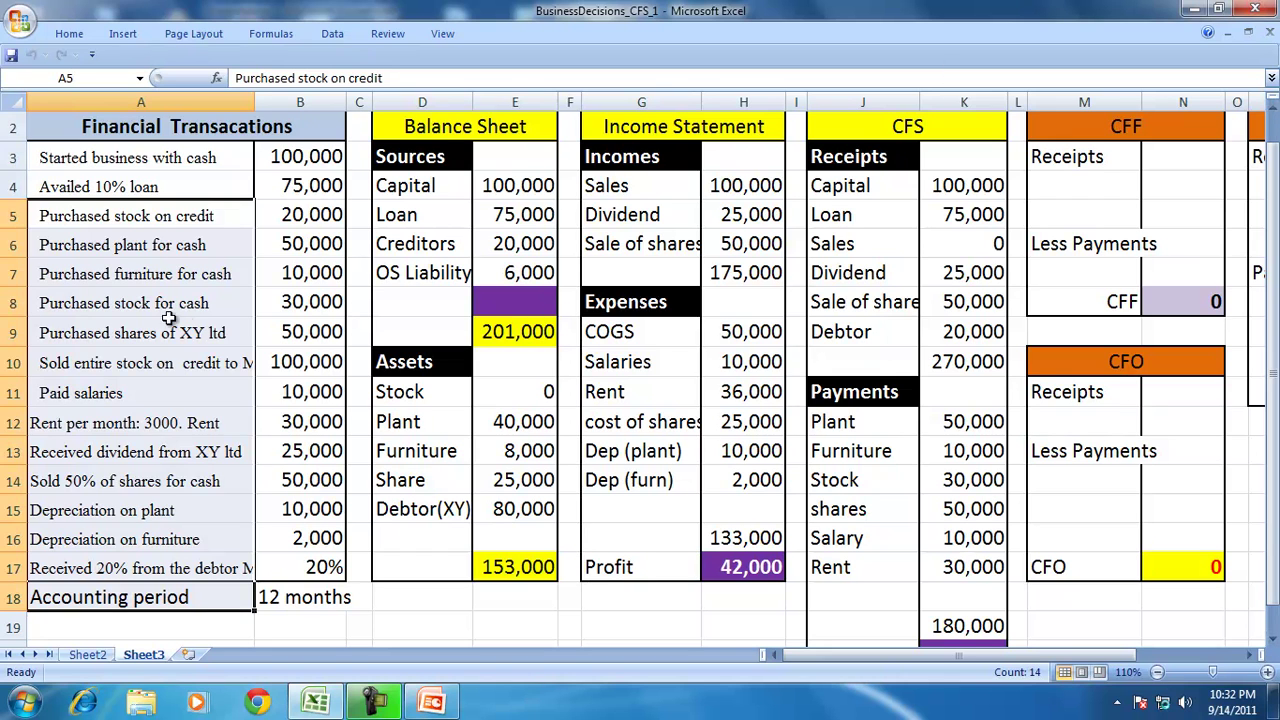
pyautogui.click(60, 187)
pyautogui.click(287, 182)
pyautogui.click(165, 197)
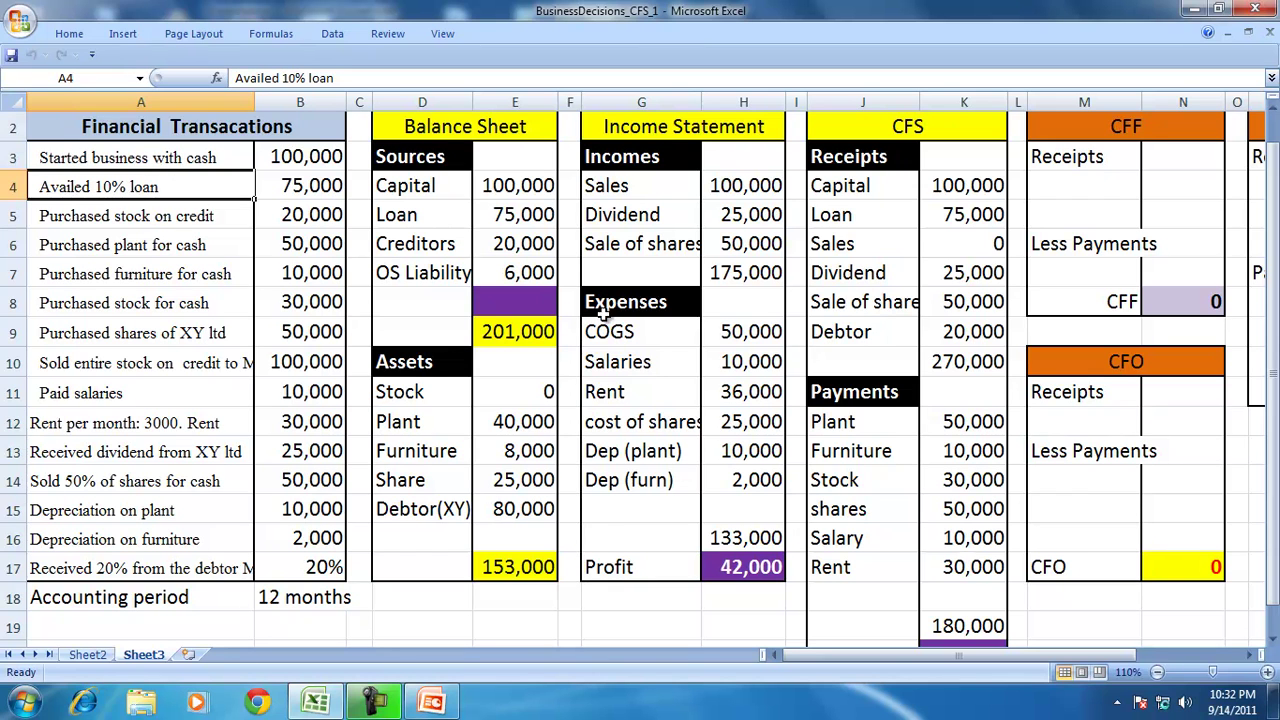
pyautogui.click(627, 509)
pyautogui.write('interest')
pyautogui.press('Tab')
pyautogui.write('=')
pyautogui.click(328, 186)
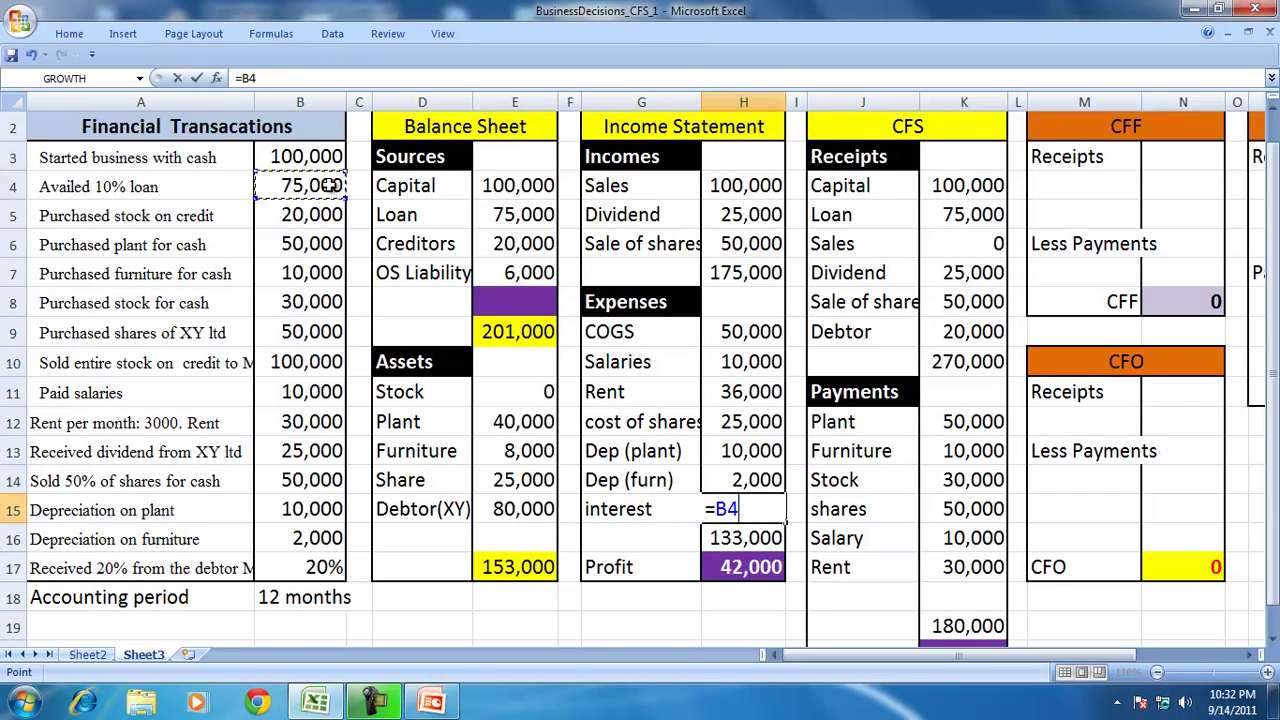
pyautogui.write('*.10')
pyautogui.press('Return')
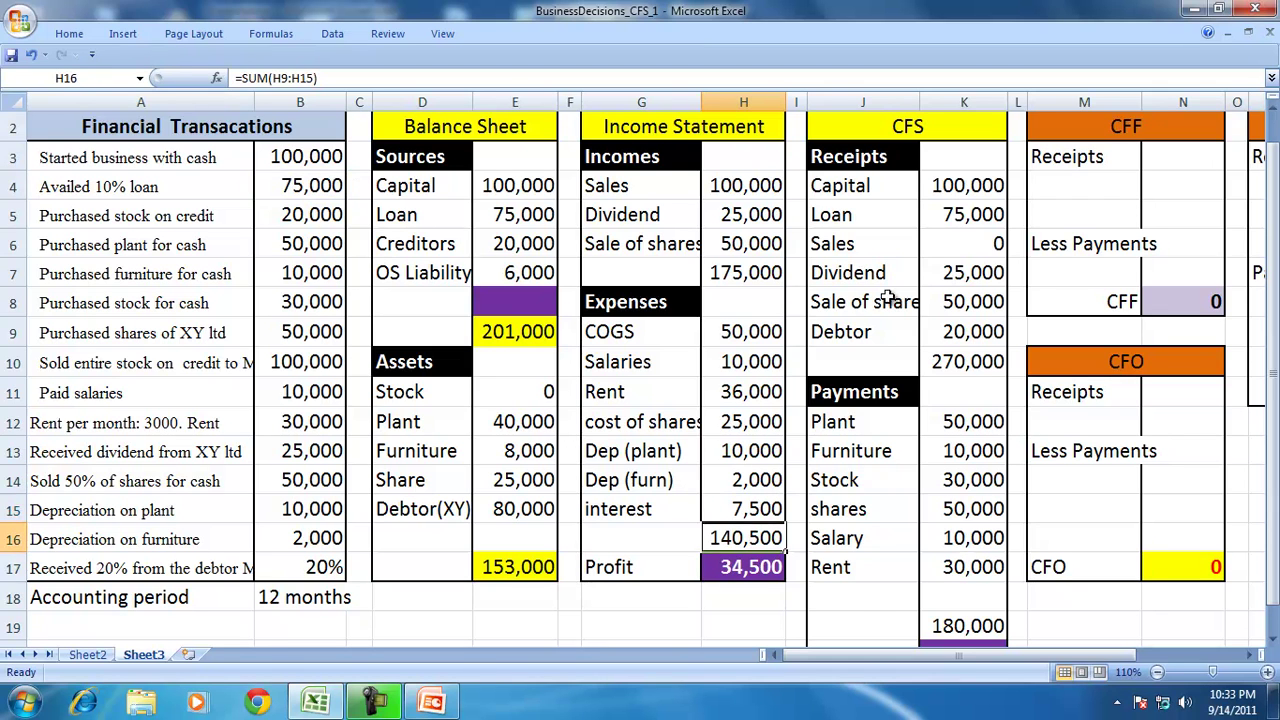
# Enter interest under Payments in J18 of the CFS and link its amount in K18 with =H15.
pyautogui.click(858, 600)
pyautogui.write('inte')
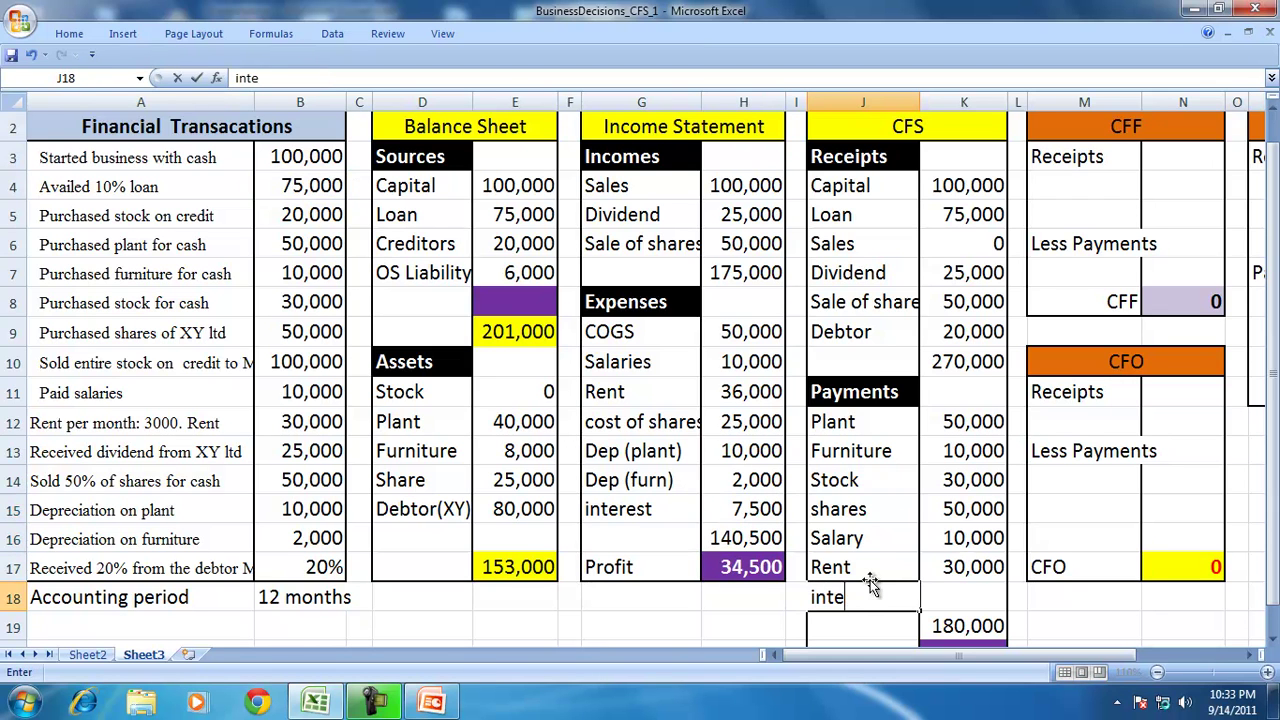
pyautogui.write('rest')
pyautogui.press('Tab')
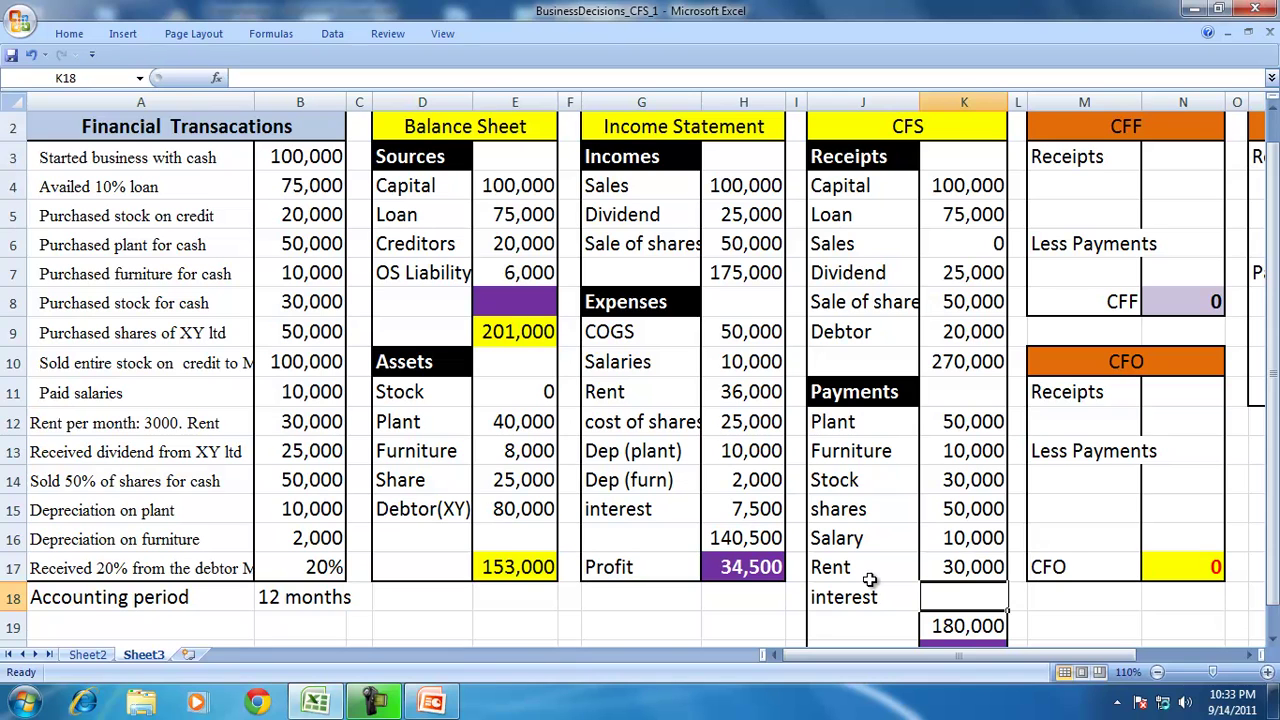
pyautogui.write('=')
pyautogui.click(735, 511)
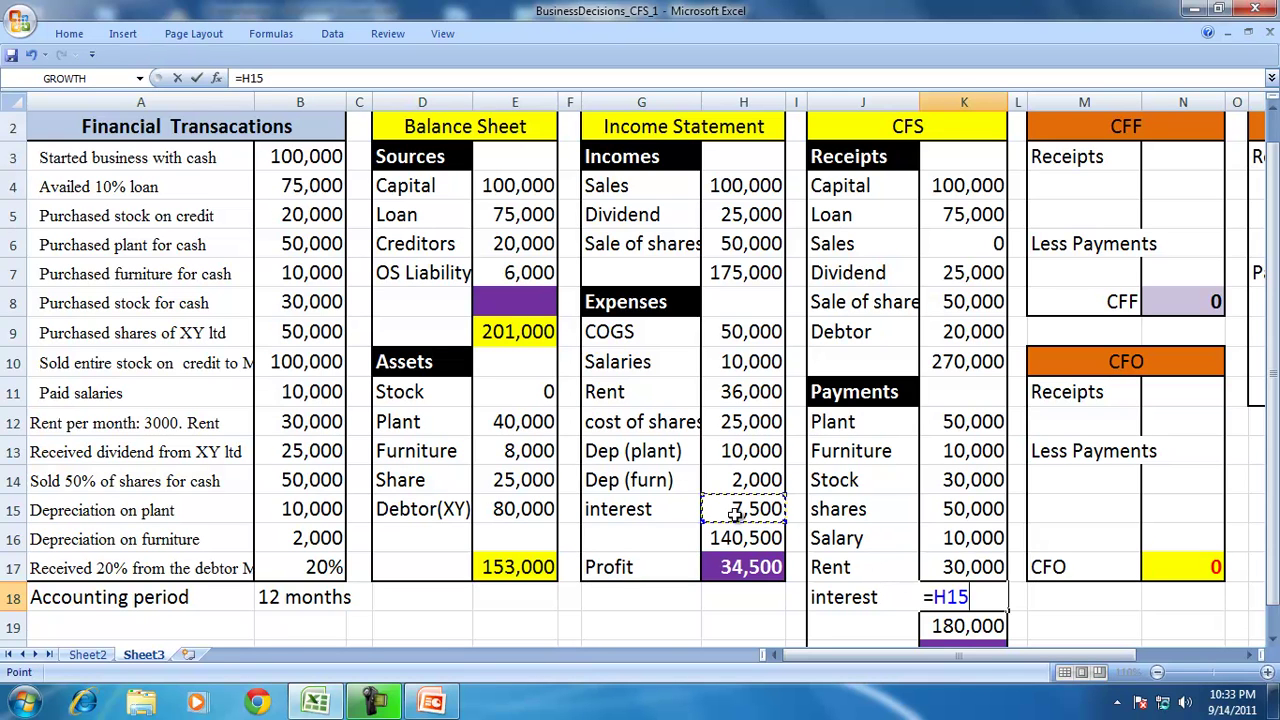
pyautogui.press('Return')
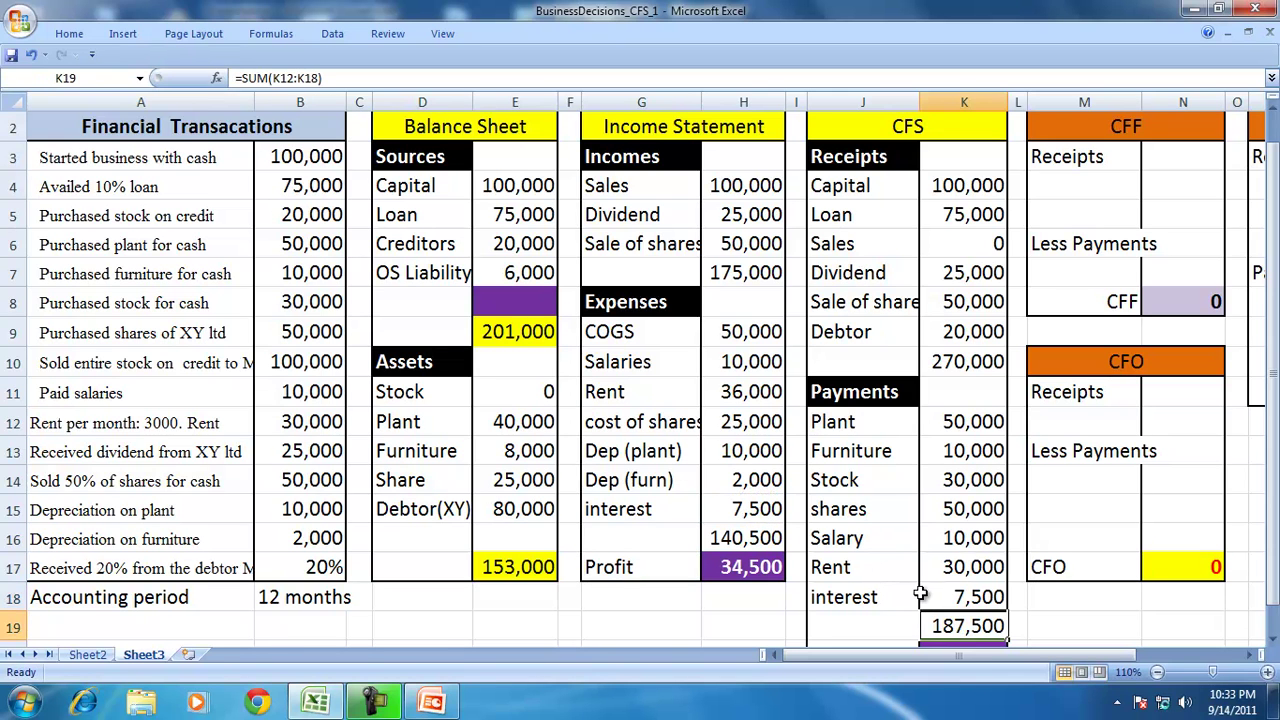
pyautogui.click(958, 597)
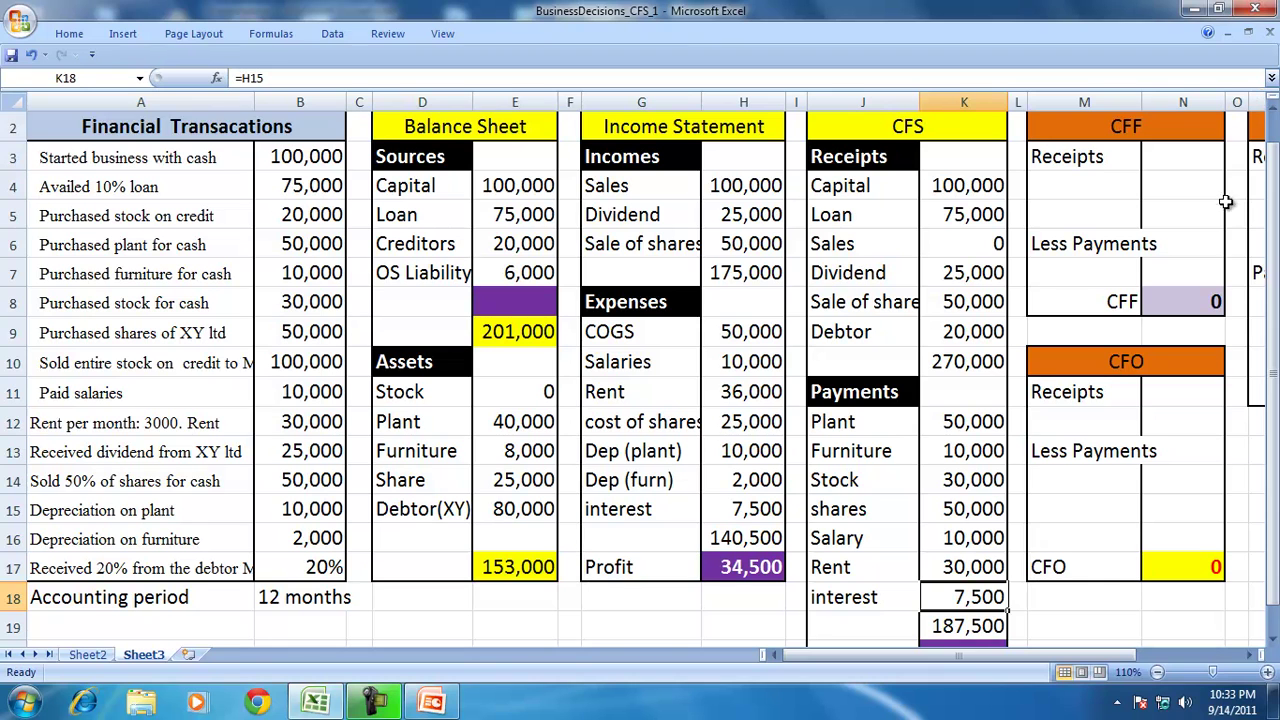
# Add Retained Profit under Sources in D8 of the Balance Sheet and link E8 to the Income Statement profit with =H17.
pyautogui.moveTo(1274, 200); pyautogui.dragTo(1276, 232)
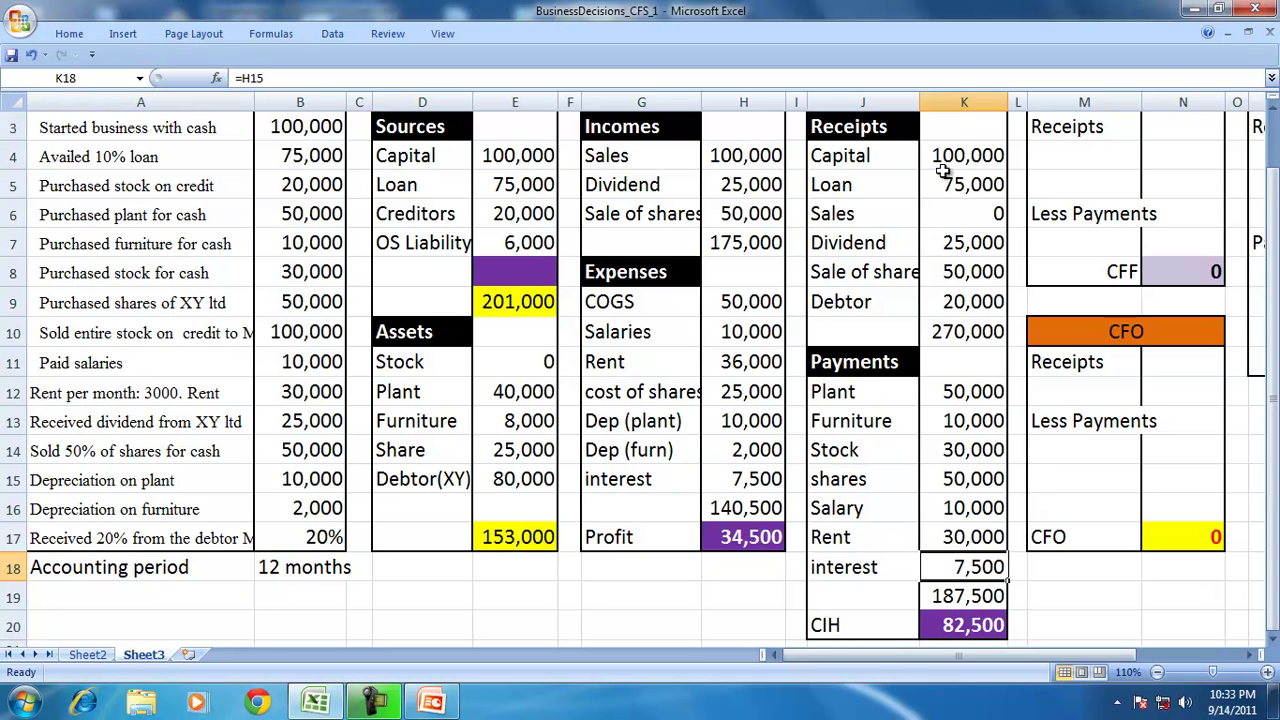
pyautogui.moveTo(755, 150); pyautogui.dragTo(750, 215)
pyautogui.moveTo(743, 305); pyautogui.dragTo(745, 470)
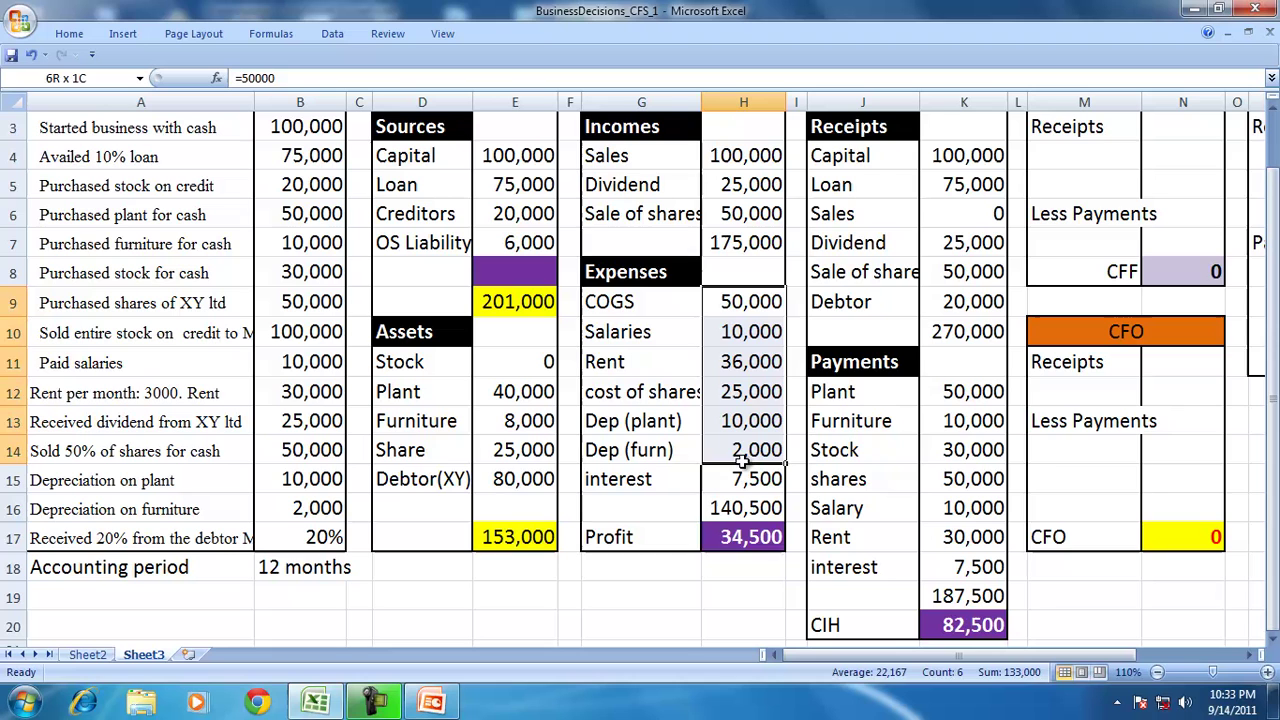
pyautogui.click(740, 537)
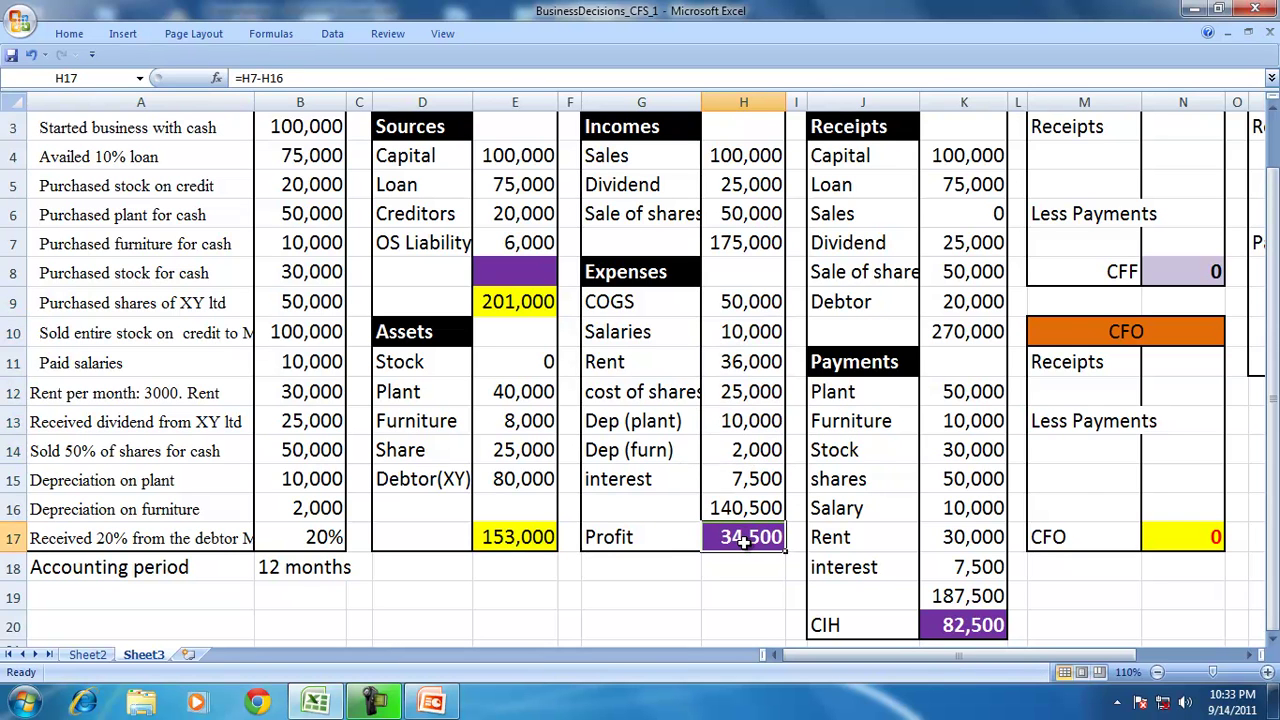
pyautogui.click(470, 276)
pyautogui.write('r')
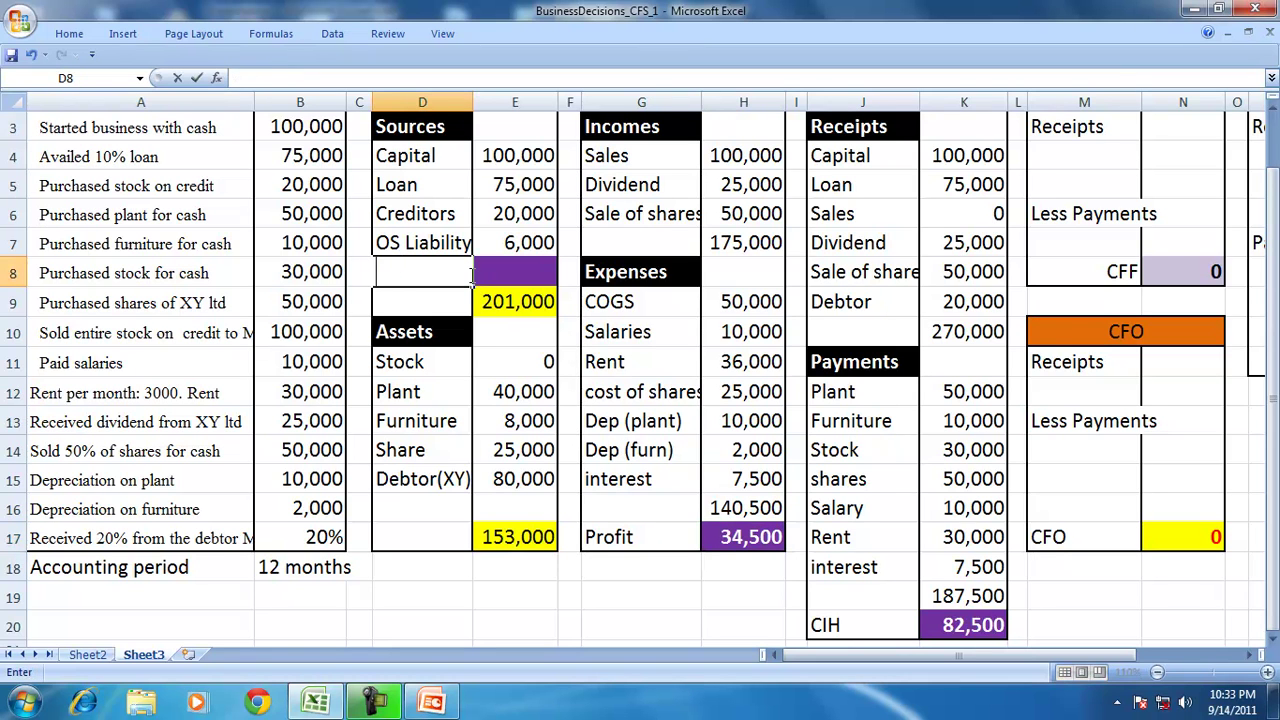
pyautogui.write('etained')
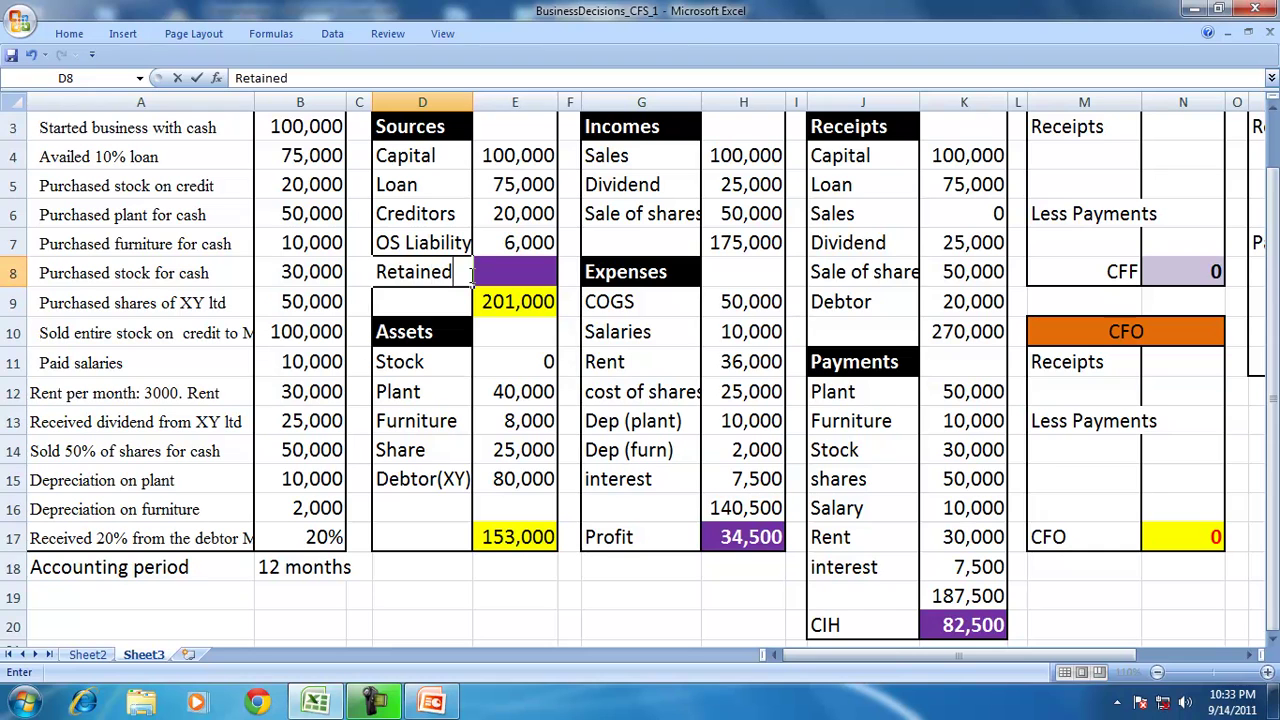
pyautogui.write(' Profit')
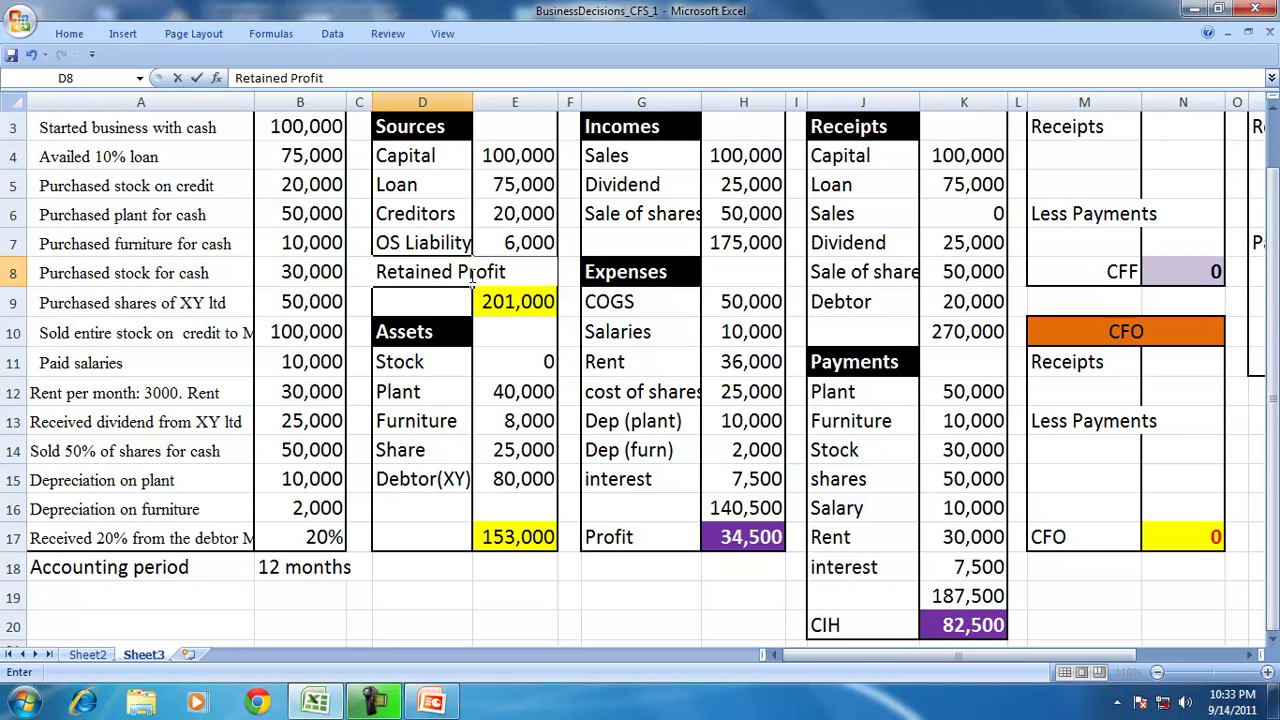
pyautogui.click(476, 280)
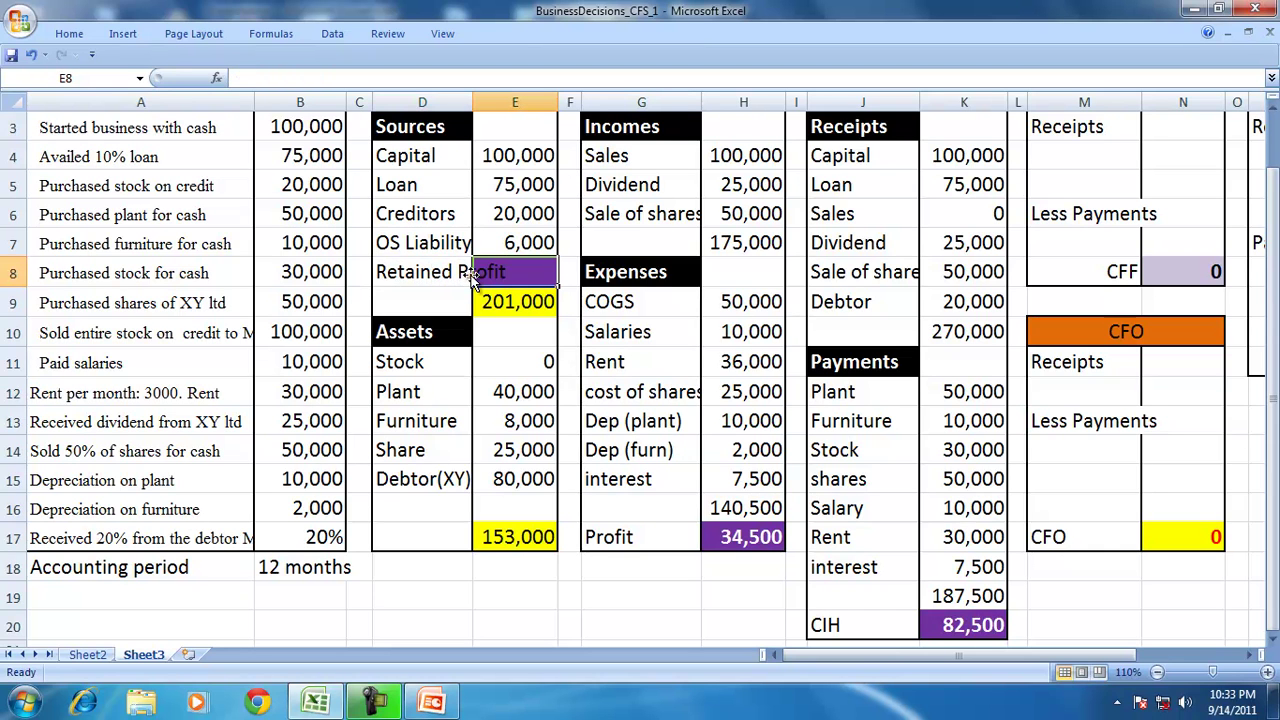
pyautogui.write('=')
pyautogui.click(753, 537)
pyautogui.press('Return')
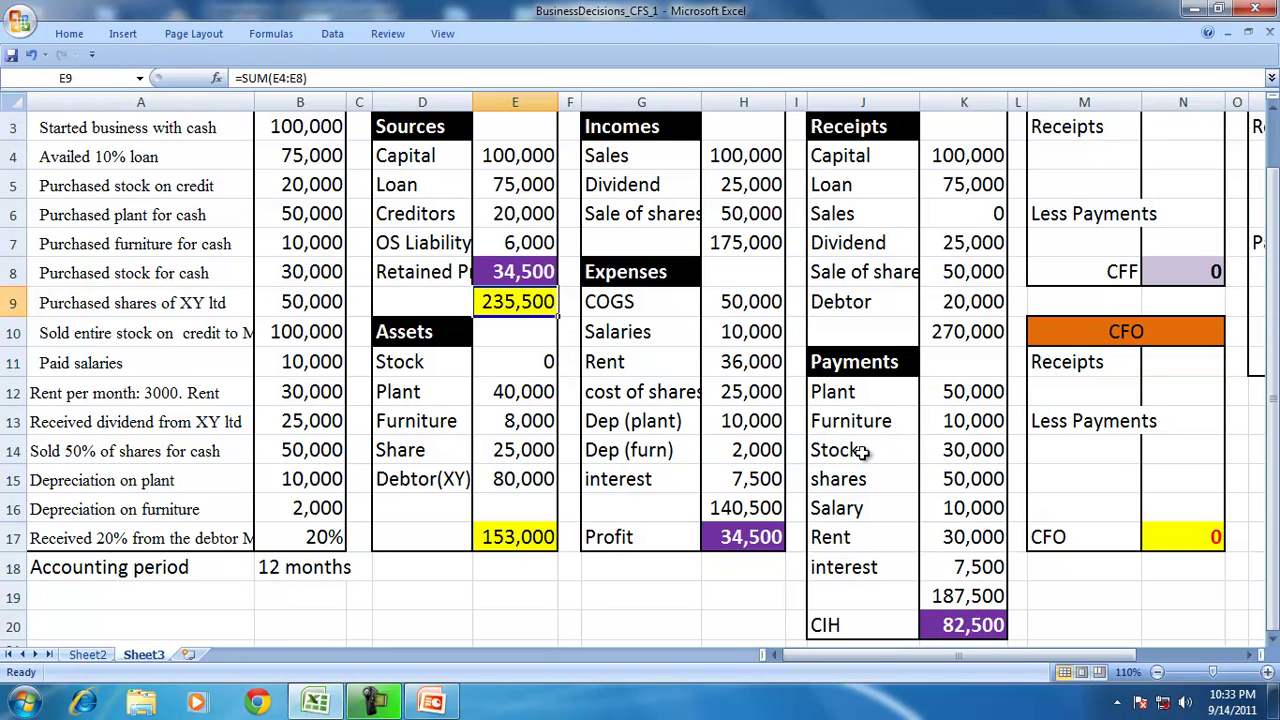
# Add CIH under Assets in D16 of the Balance Sheet and link E16 to the CFS cash in hand with =K20.
pyautogui.moveTo(955, 160); pyautogui.dragTo(970, 308)
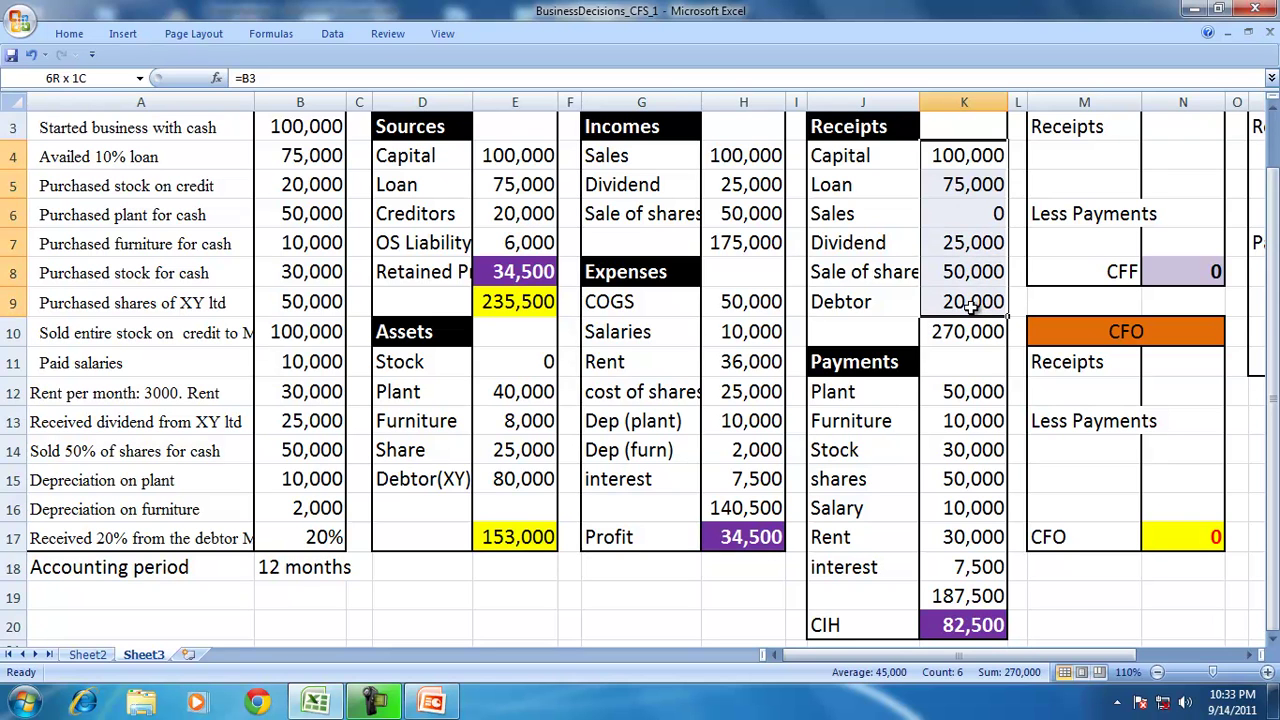
pyautogui.moveTo(960, 392); pyautogui.dragTo(963, 567)
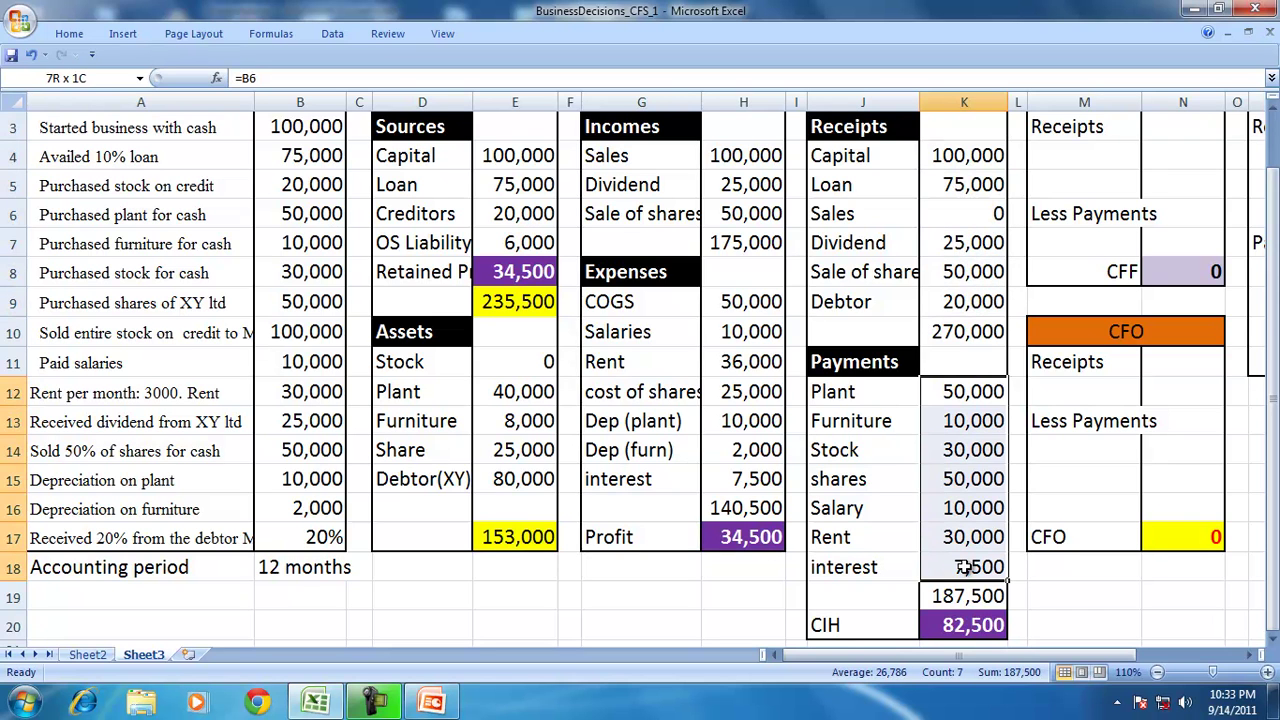
pyautogui.click(960, 625)
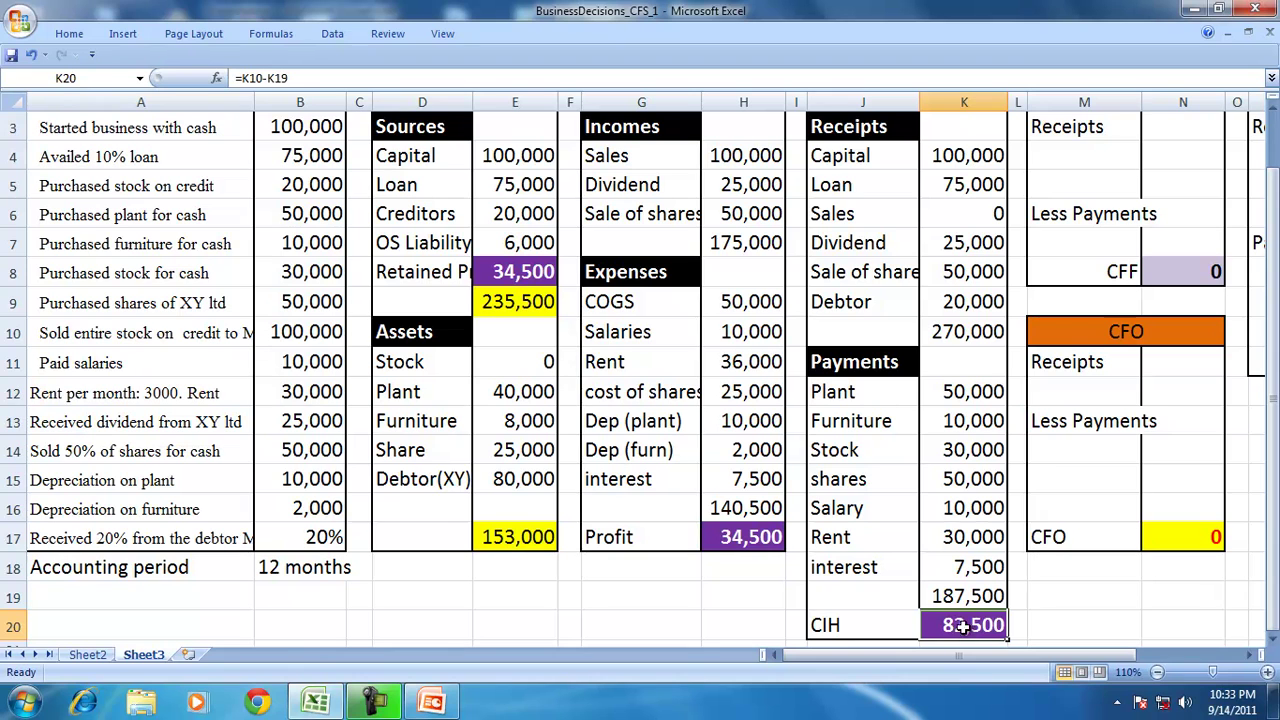
pyautogui.click(444, 511)
pyautogui.write('CIH')
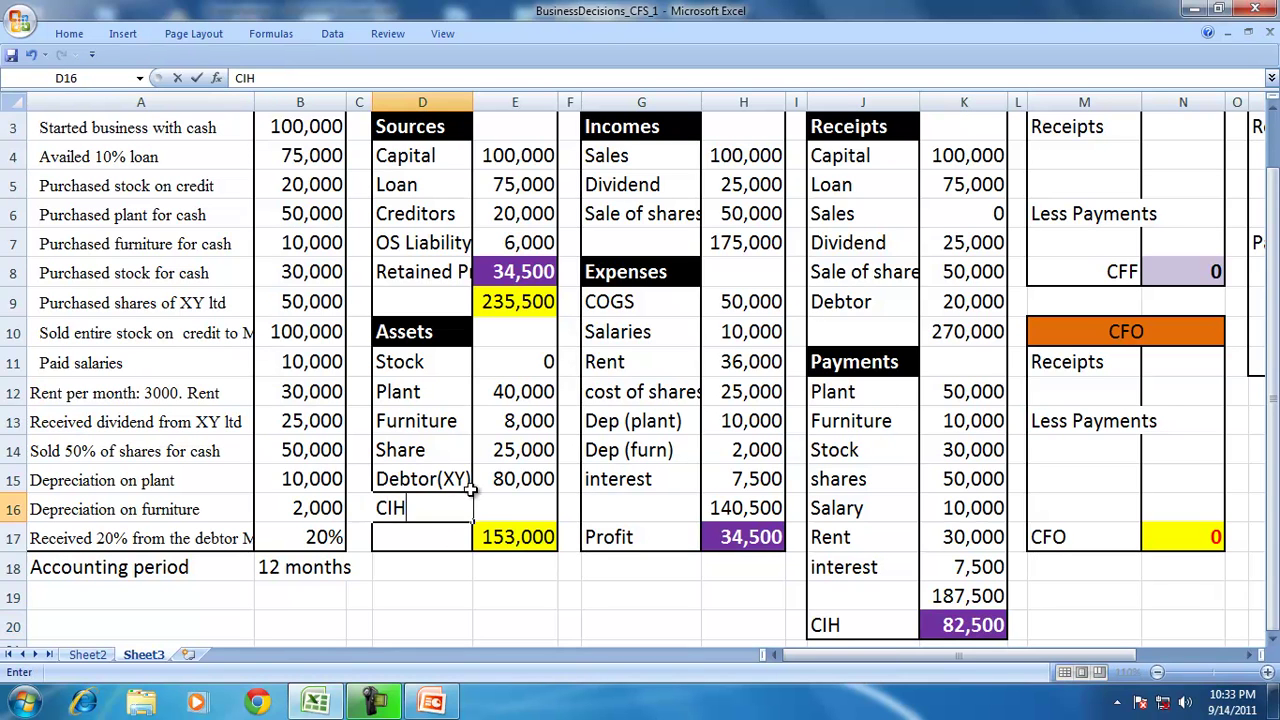
pyautogui.press('Tab')
pyautogui.write('=')
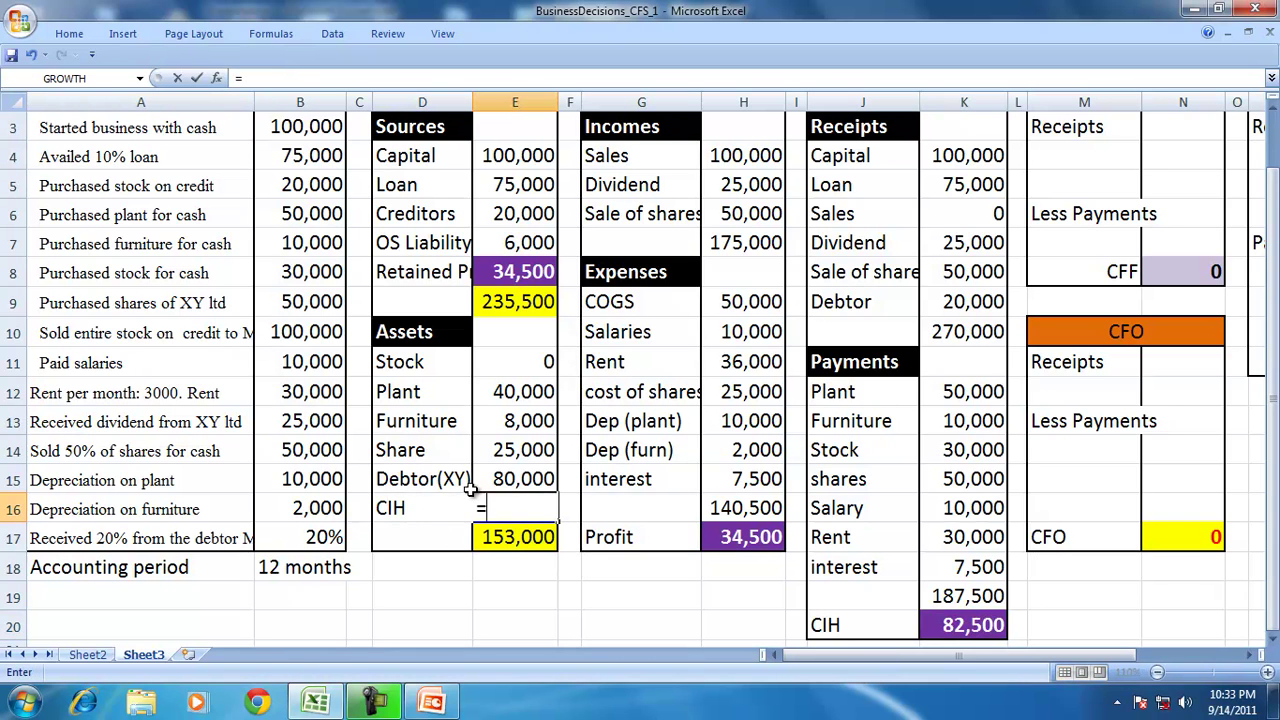
pyautogui.click(957, 623)
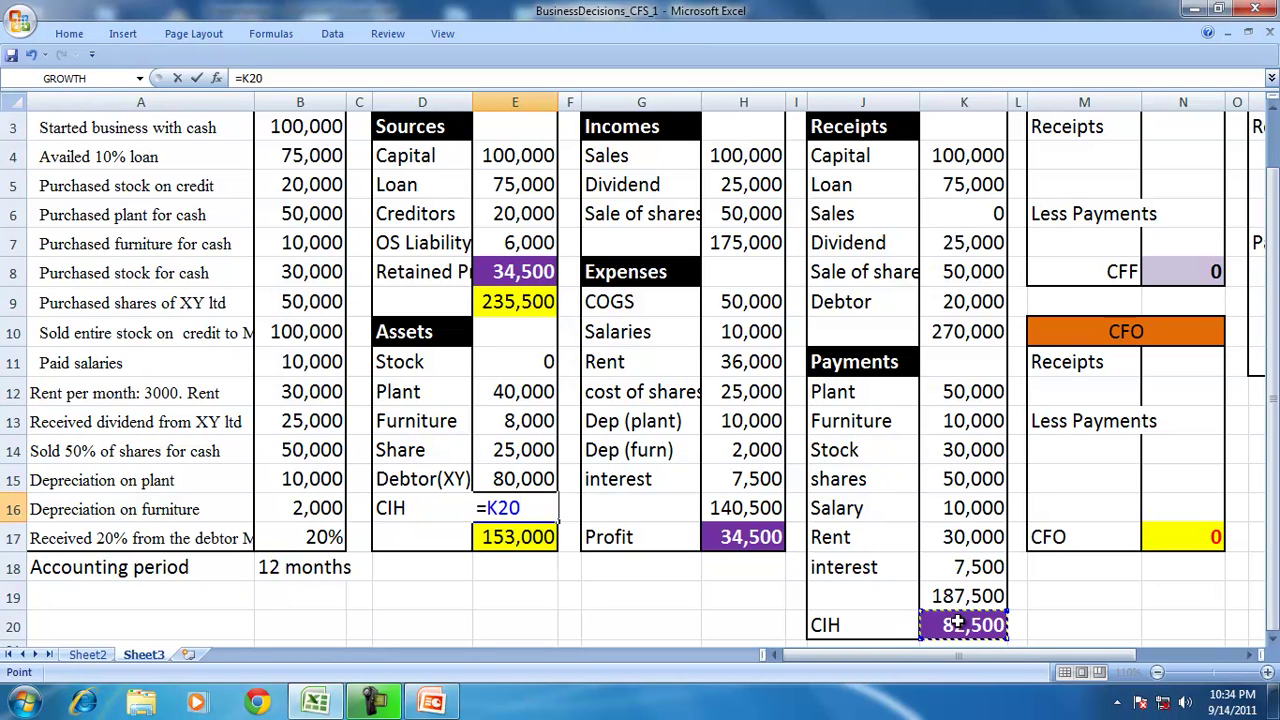
pyautogui.press('Return')
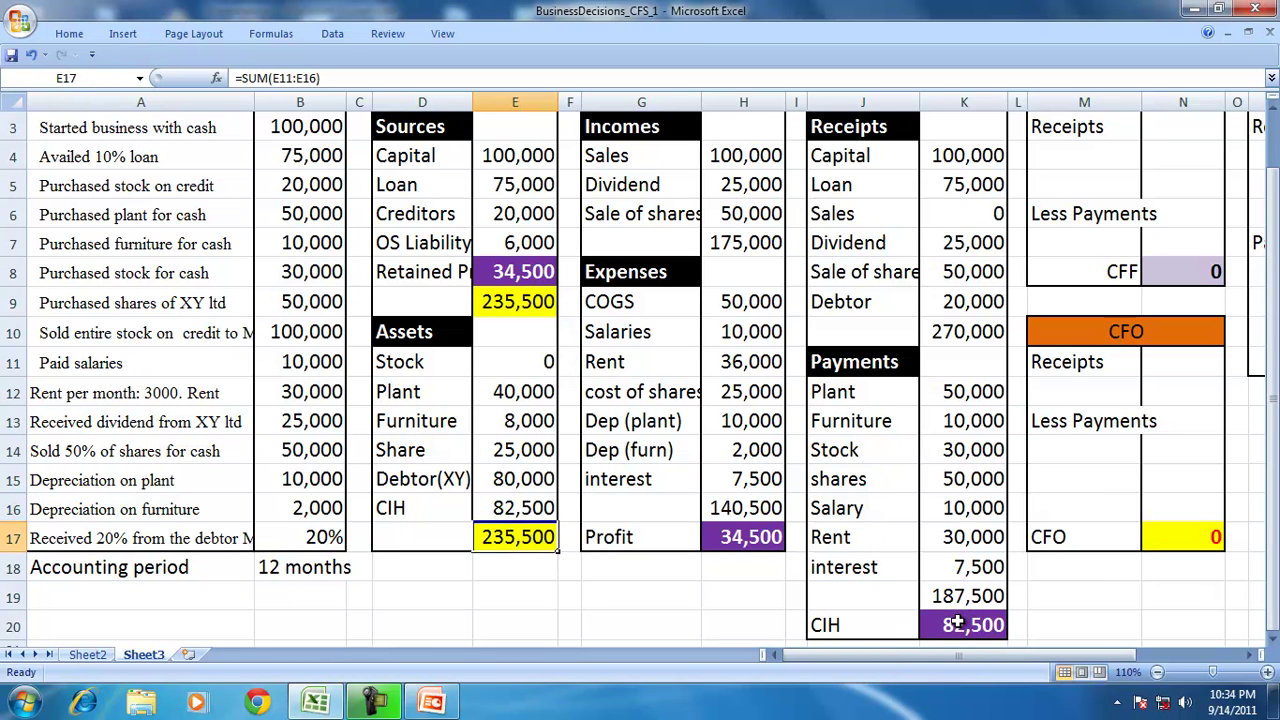
# Trace the precedents of the retained profit in E8 and of the CIH balance in E16 of the Balance Sheet.
pyautogui.click(521, 509)
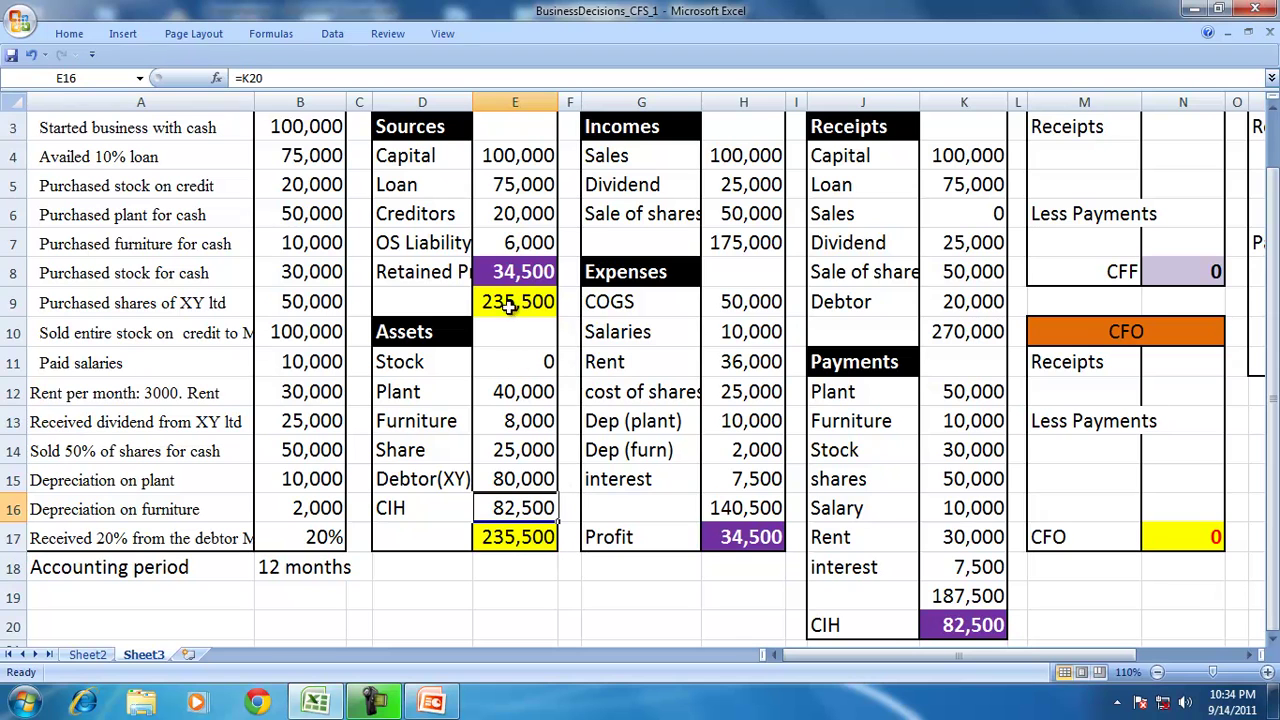
pyautogui.click(507, 271)
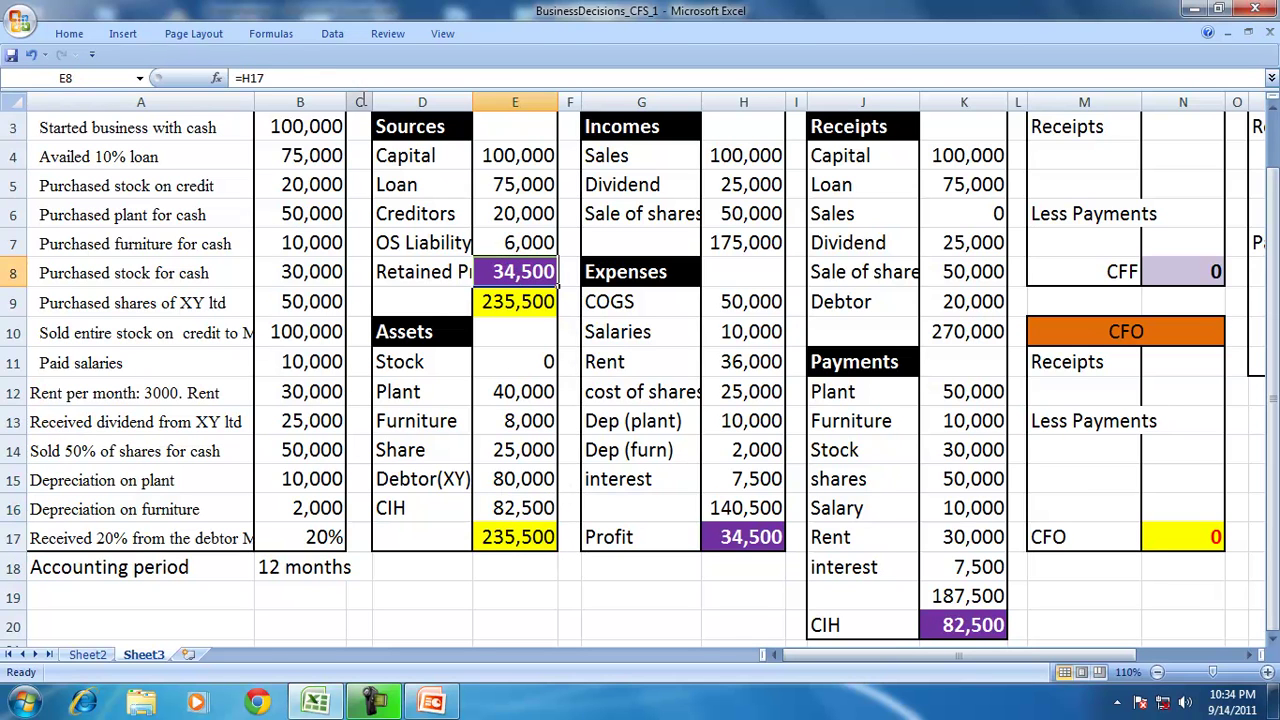
pyautogui.click(285, 35)
pyautogui.click(719, 57)
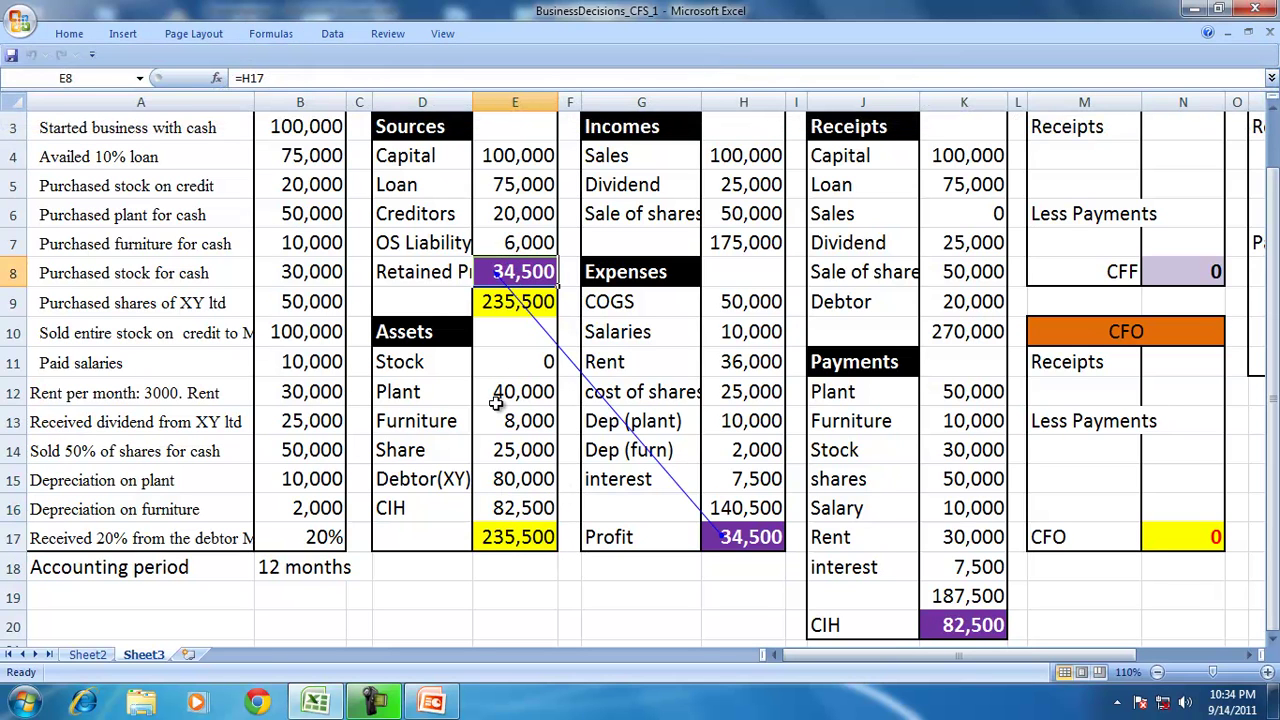
pyautogui.click(524, 510)
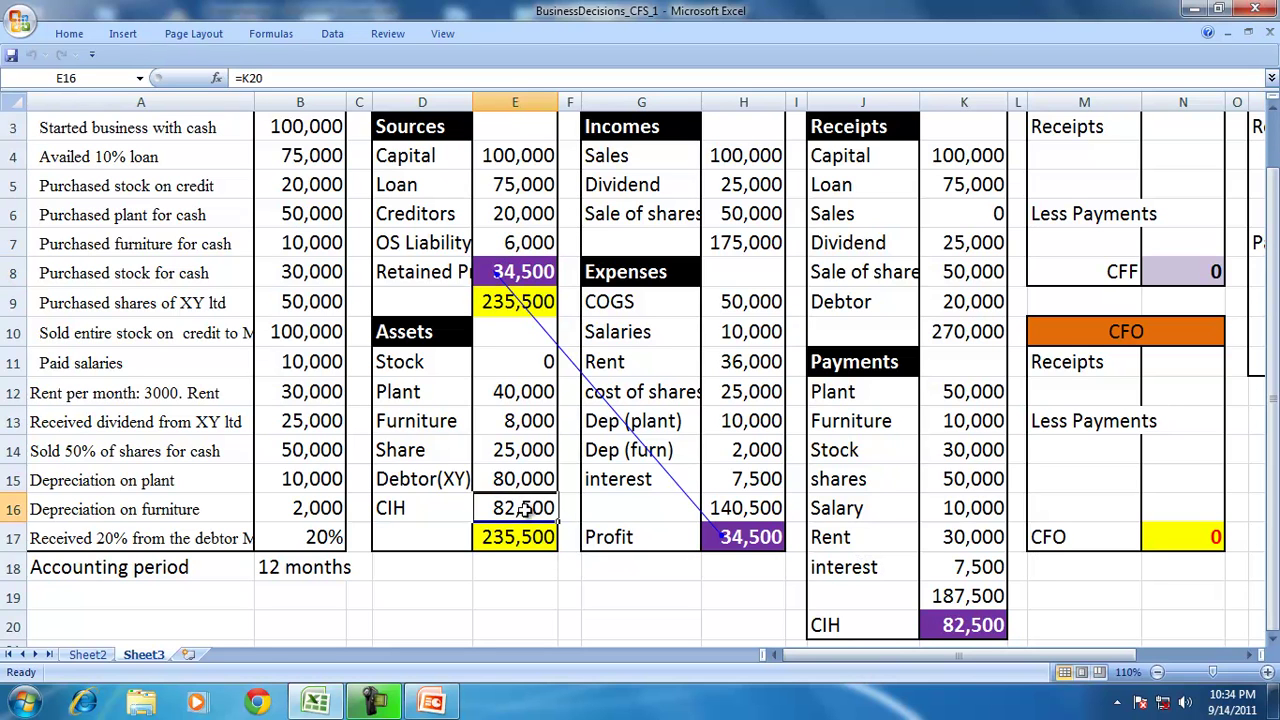
pyautogui.click(271, 38)
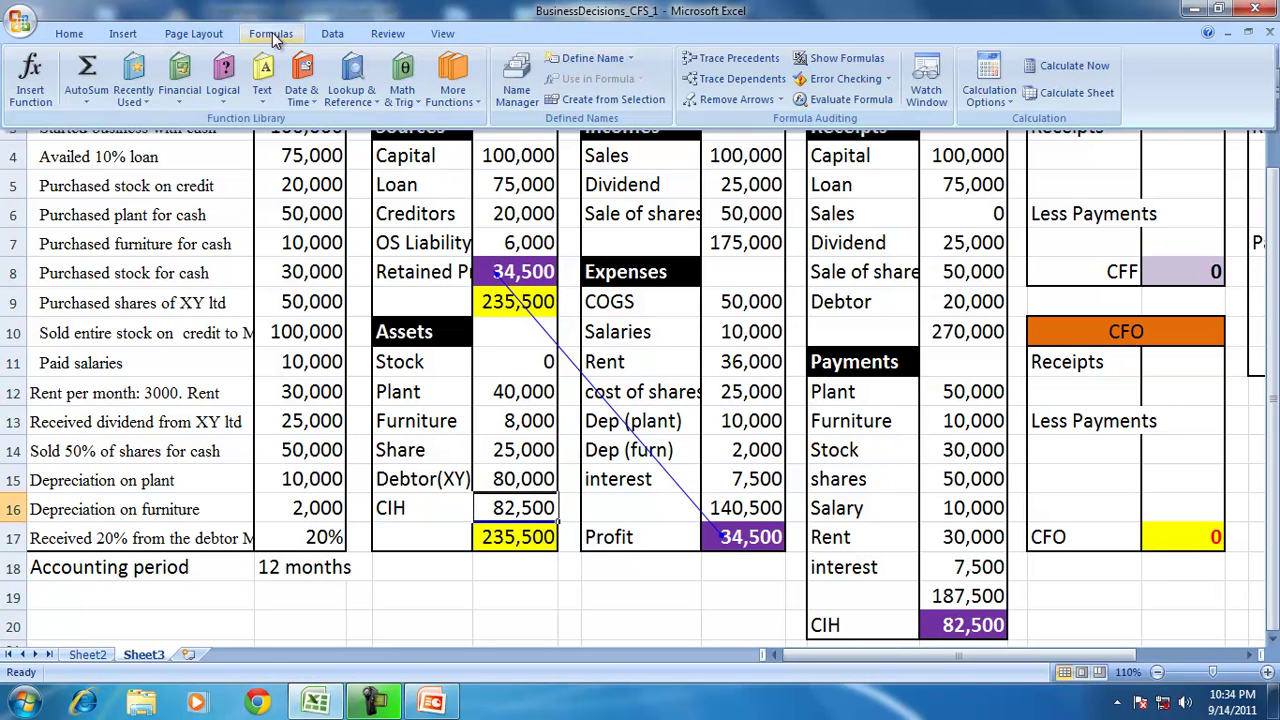
pyautogui.click(690, 60)
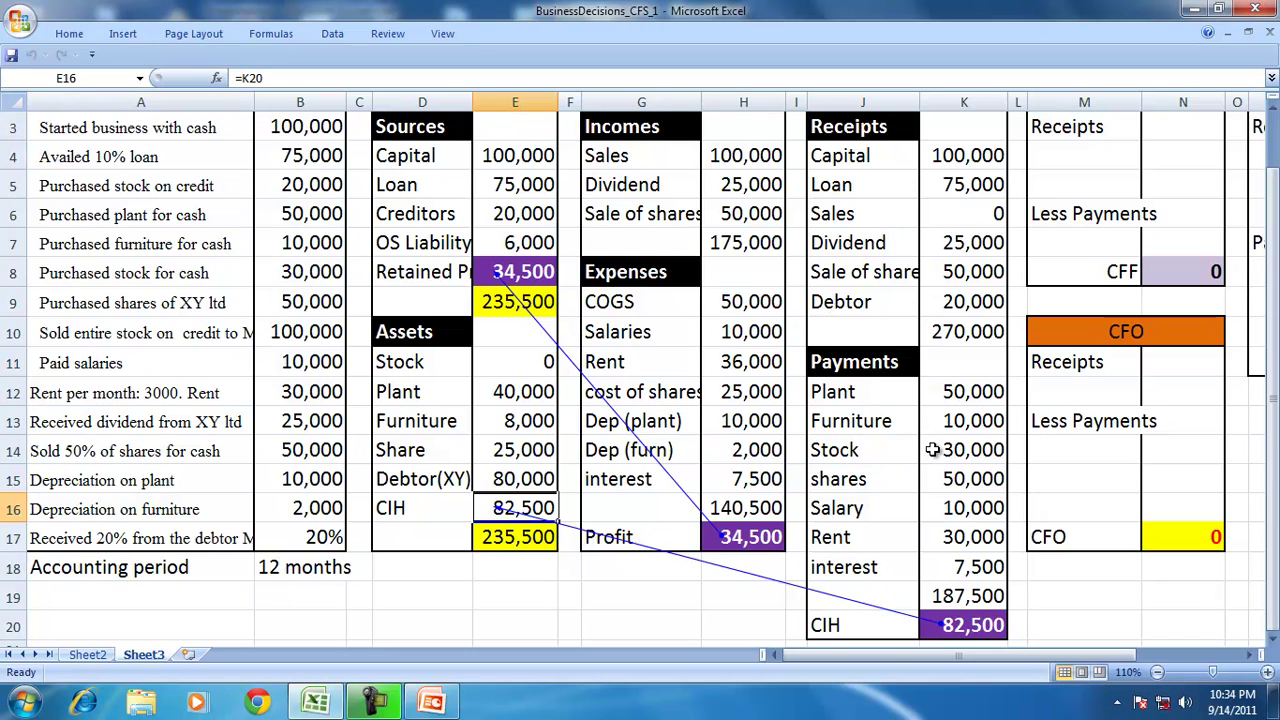
# Set the sheet's zoom to a custom 100% and remove all tracer arrows.
pyautogui.scroll(1, 932, 451)
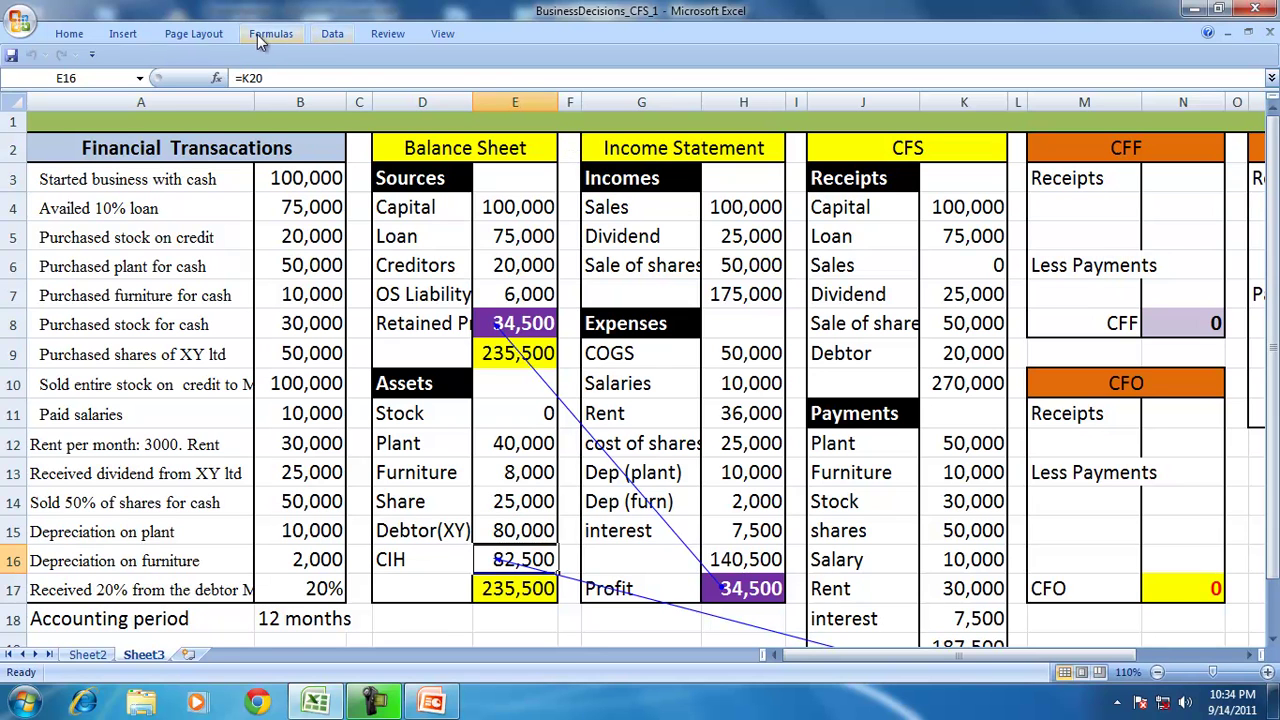
pyautogui.click(440, 34)
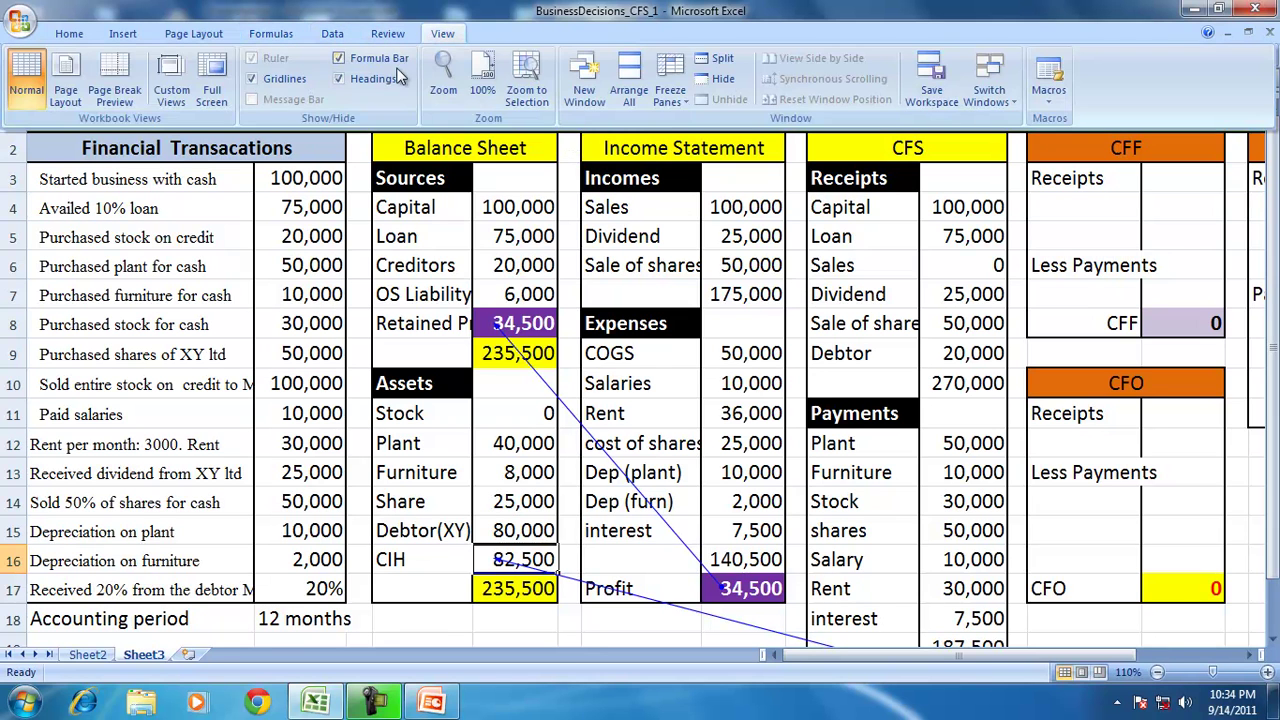
pyautogui.click(443, 80)
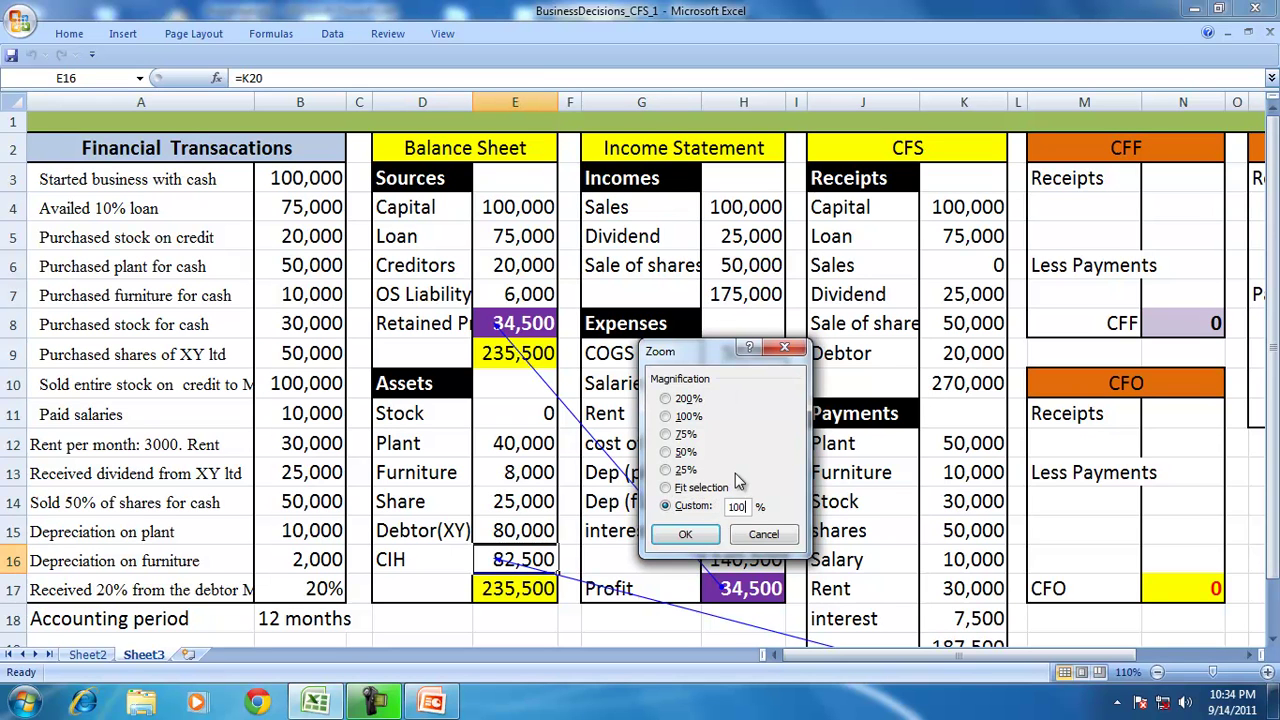
pyautogui.click(685, 534)
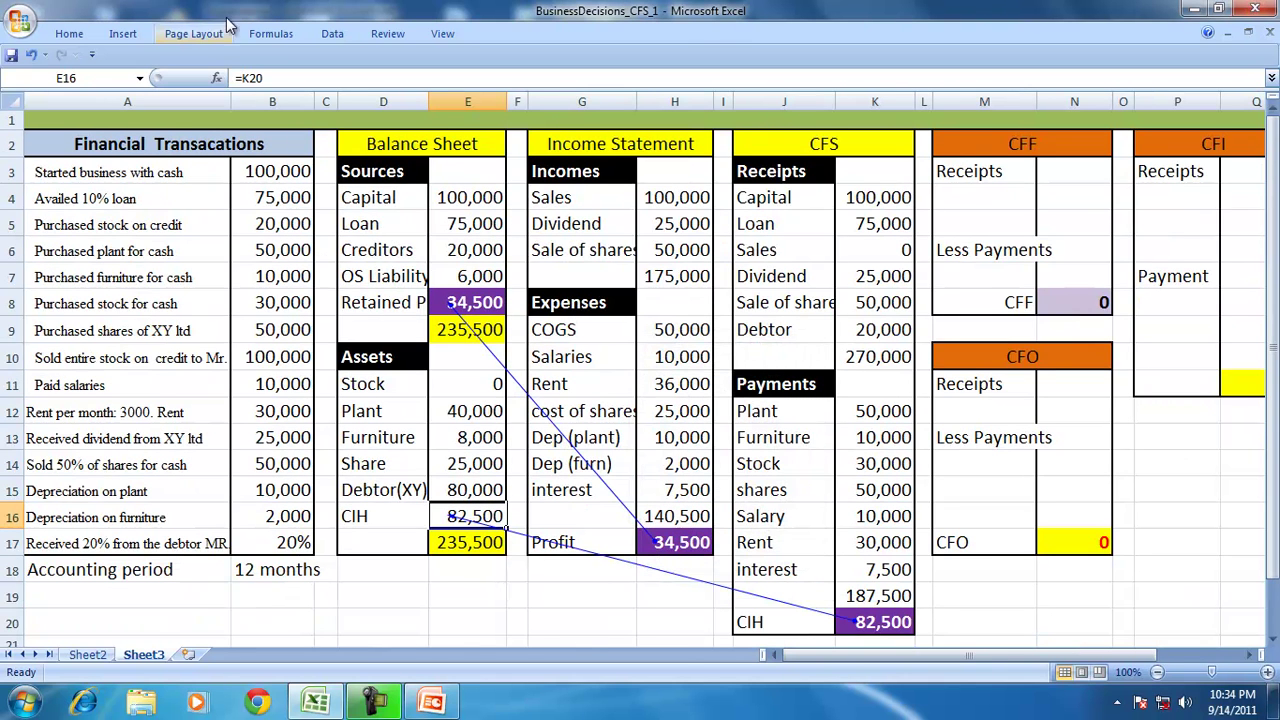
pyautogui.click(273, 36)
pyautogui.click(698, 100)
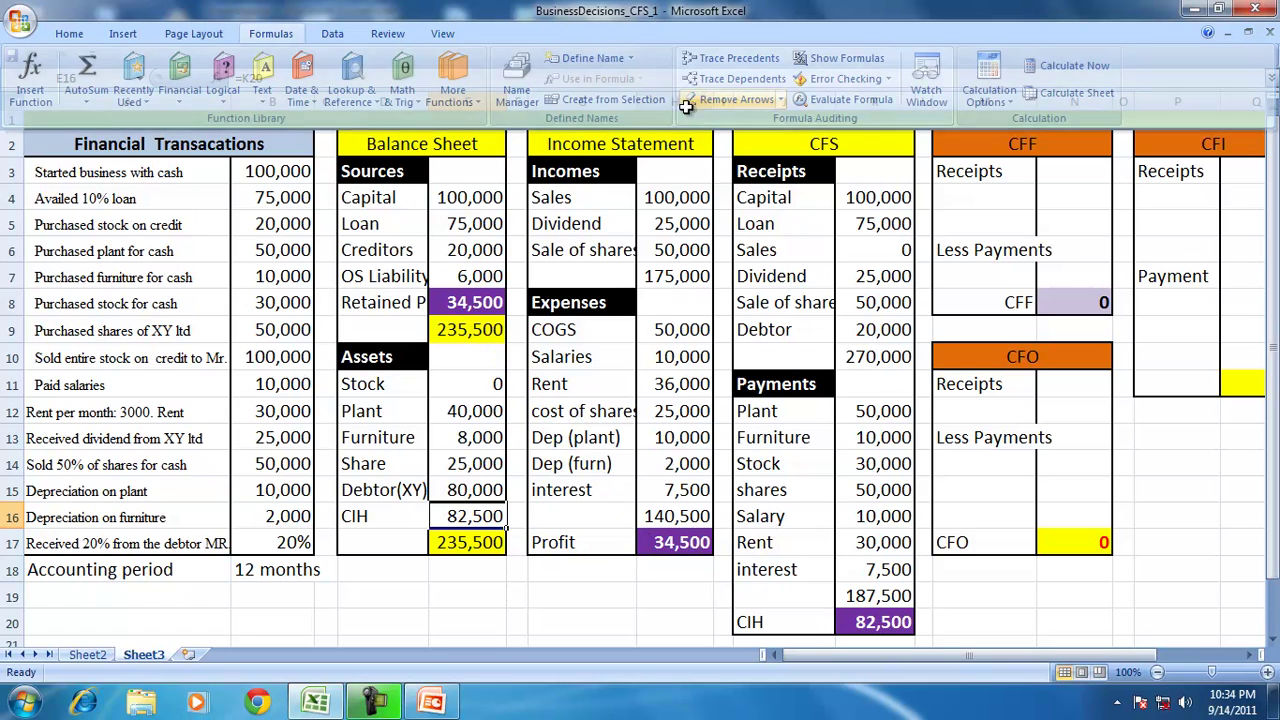
# Review the Financial Transactions list against the Balance Sheet, Income Statement and CFS, ending with the whole CFS block highlighted.
pyautogui.moveTo(145, 150); pyautogui.dragTo(183, 580)
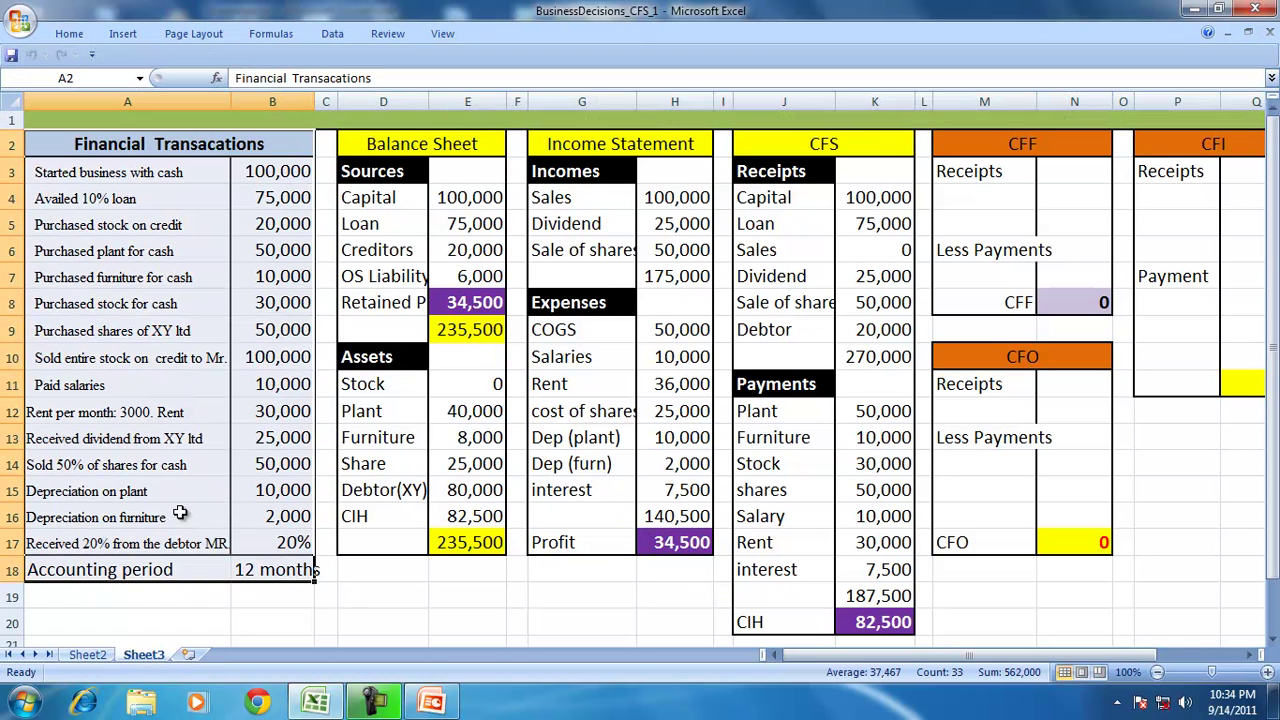
pyautogui.moveTo(412, 143); pyautogui.dragTo(838, 624)
pyautogui.click(422, 440)
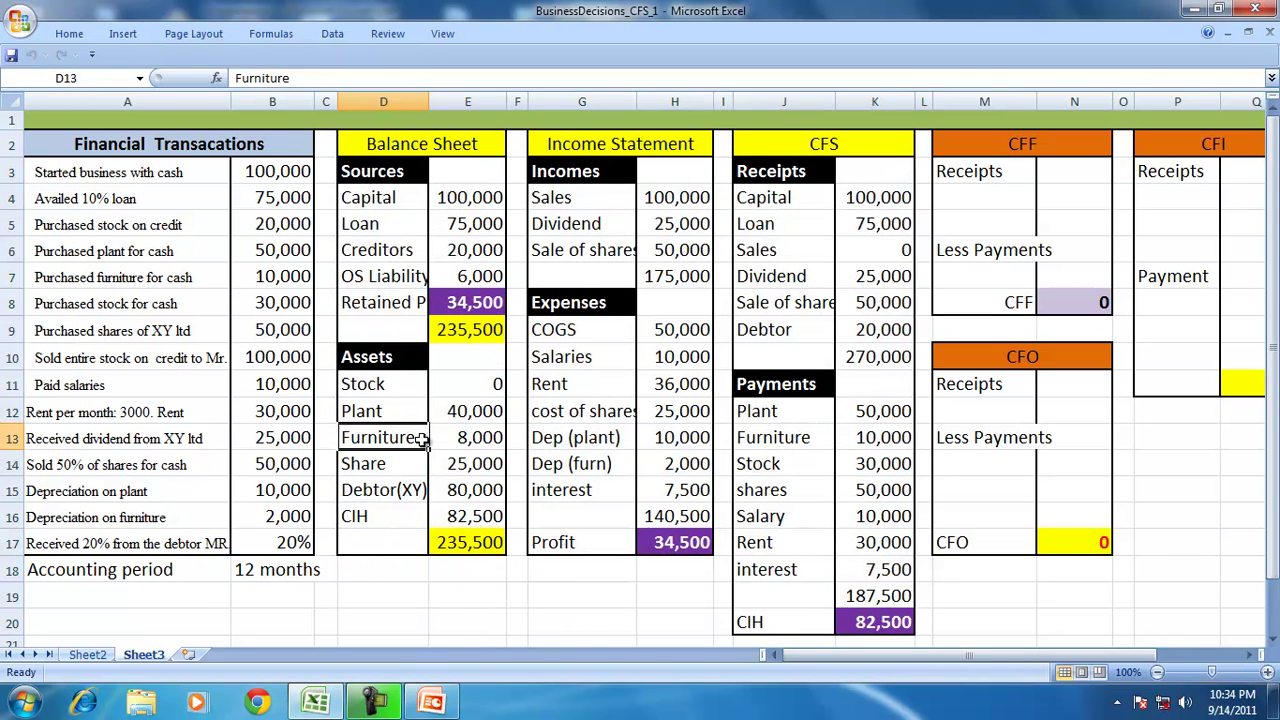
pyautogui.moveTo(140, 138); pyautogui.dragTo(193, 578)
pyautogui.moveTo(436, 150); pyautogui.dragTo(814, 620)
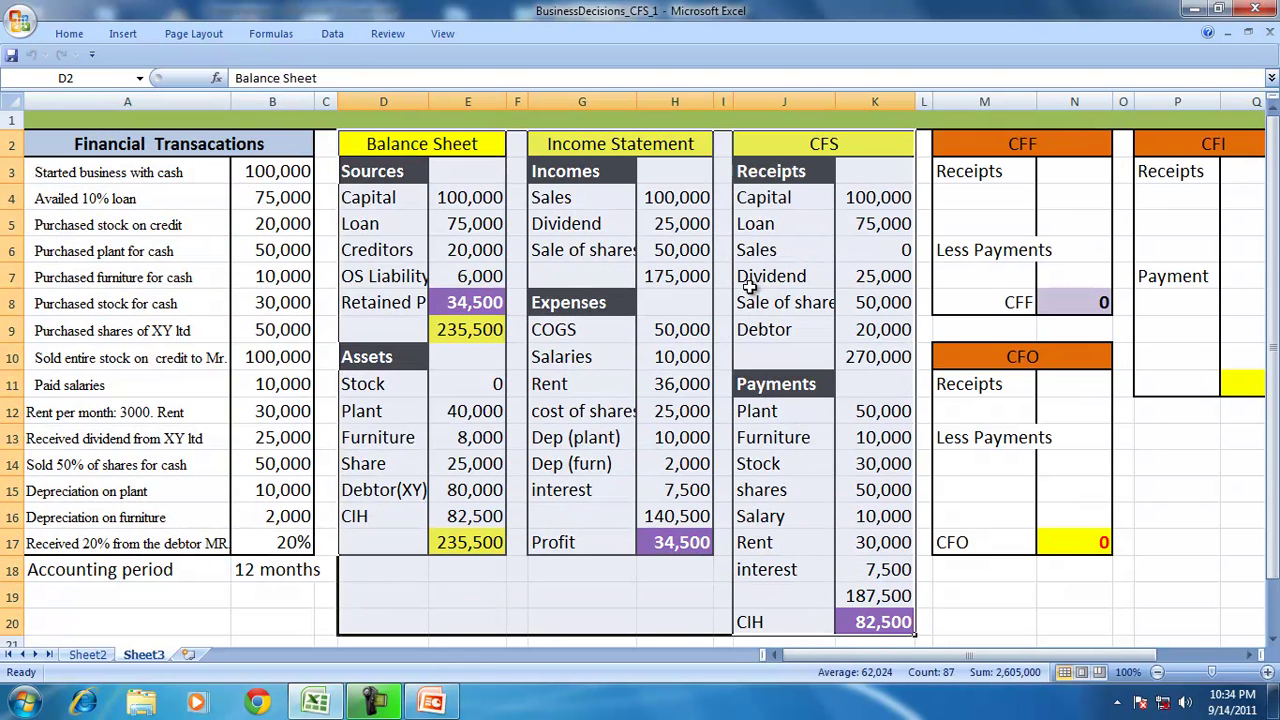
pyautogui.moveTo(793, 149); pyautogui.dragTo(840, 622)
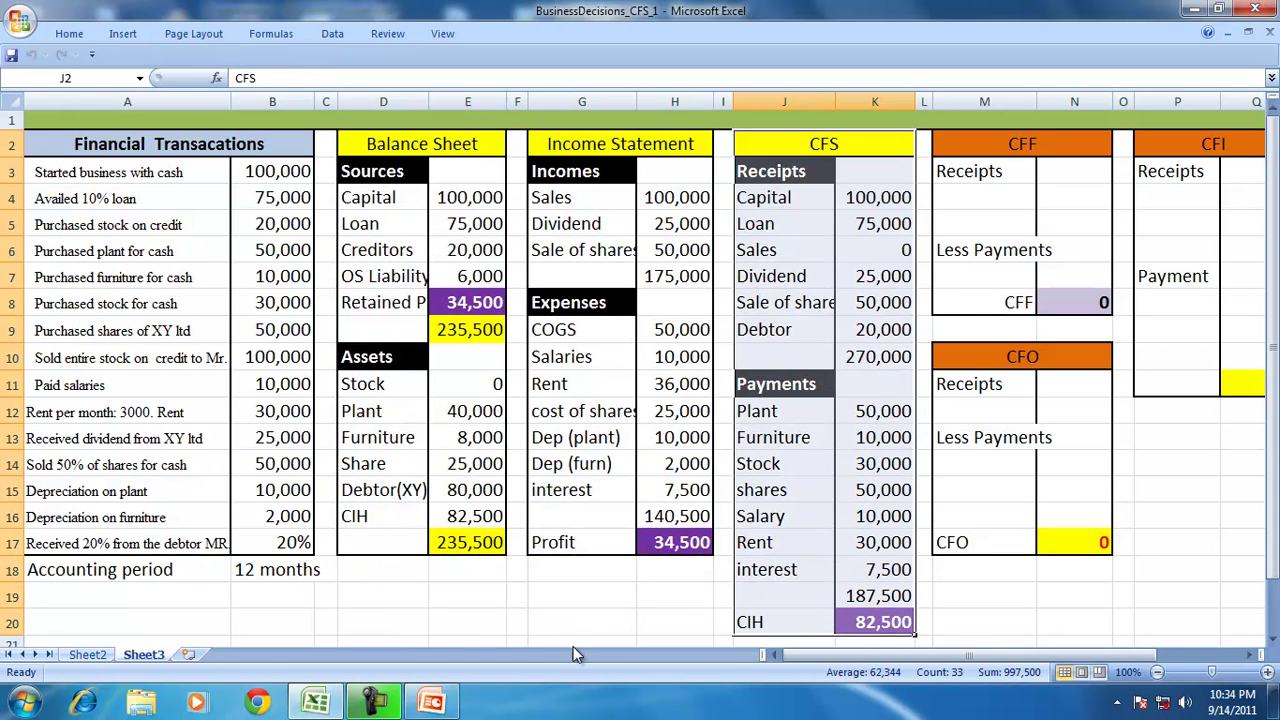
# Switch to the PowerPoint presentation and review the Cash in hand slide's CIH formula and its financing, investment and operating decisions.
pyautogui.click(432, 702)
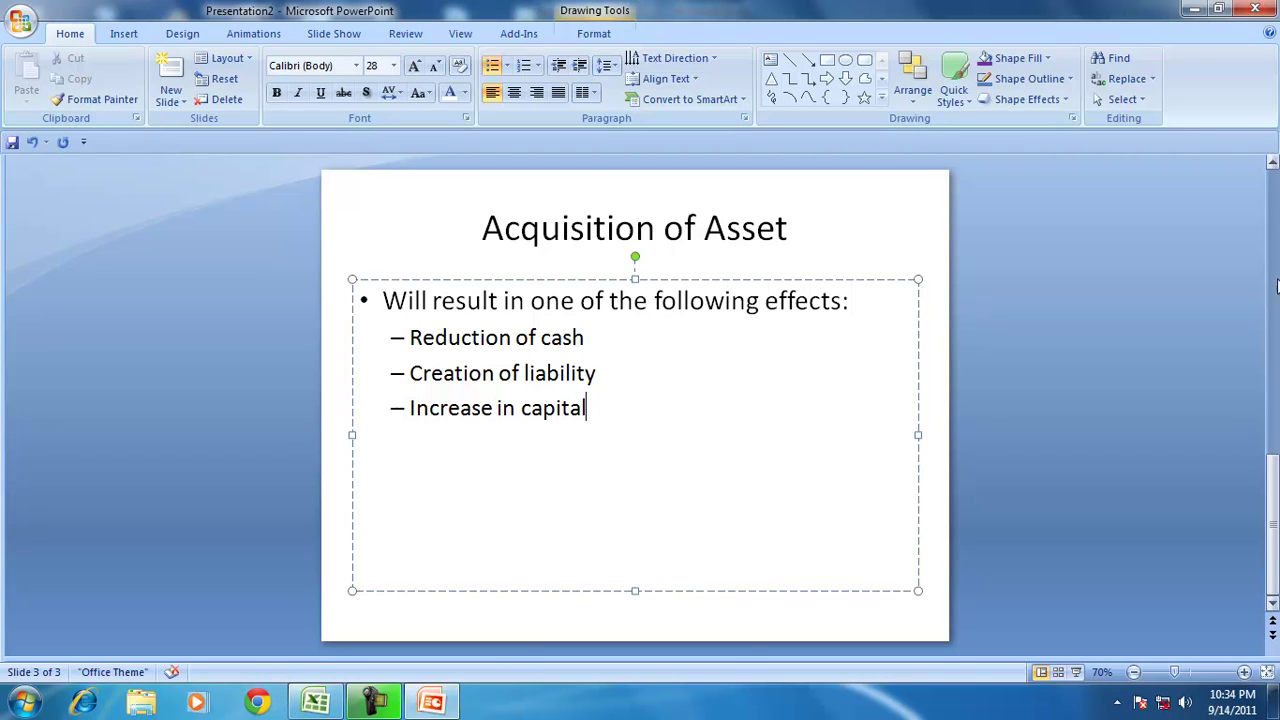
pyautogui.click(1276, 287)
pyautogui.moveTo(383, 300); pyautogui.dragTo(666, 337)
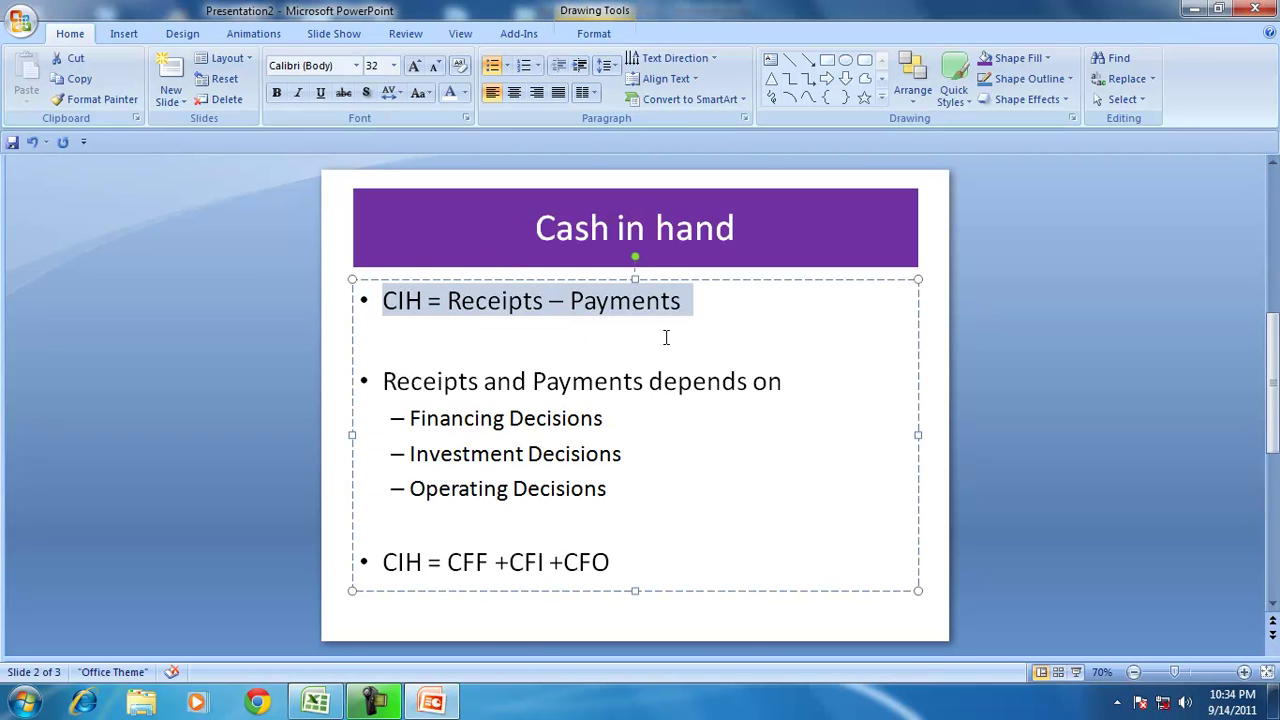
pyautogui.moveTo(491, 330); pyautogui.dragTo(766, 317)
pyautogui.moveTo(410, 420); pyautogui.dragTo(553, 487)
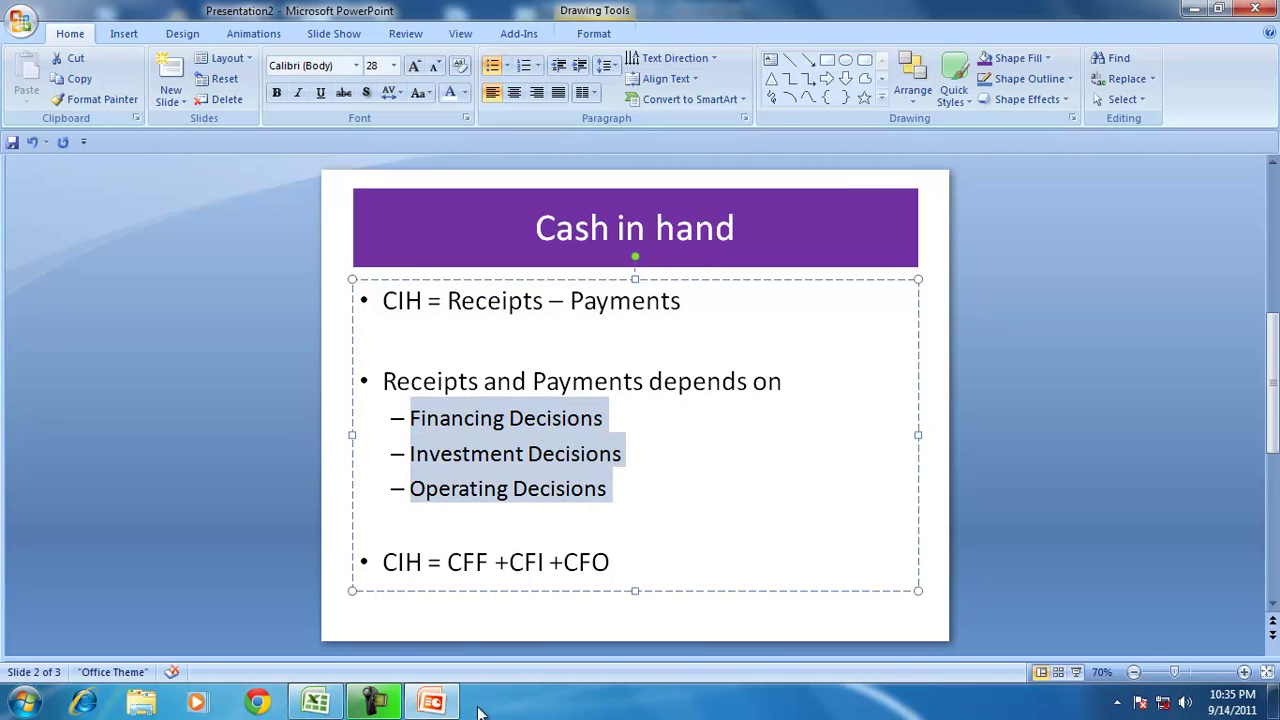
# Switch back to the Excel workbook and highlight the CFF heading and its Receipts row in M2:N3.
pyautogui.click(316, 703)
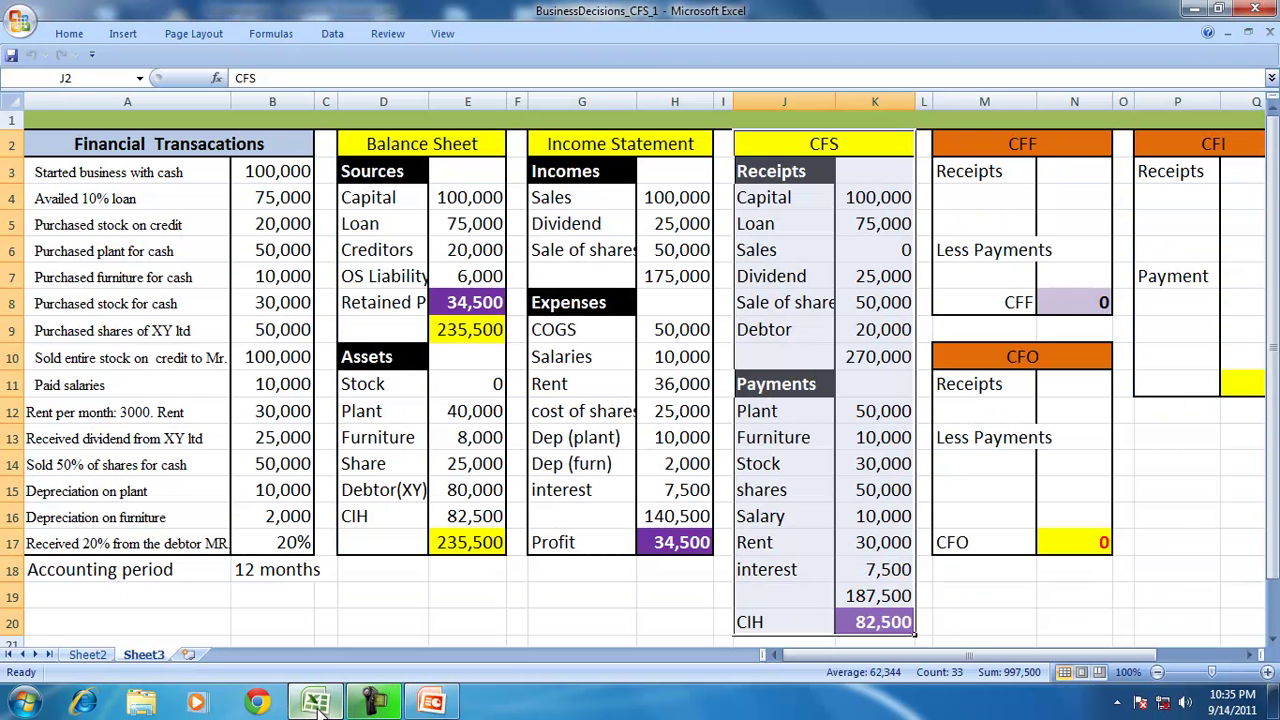
pyautogui.click(972, 146)
pyautogui.moveTo(972, 146); pyautogui.dragTo(1030, 178)
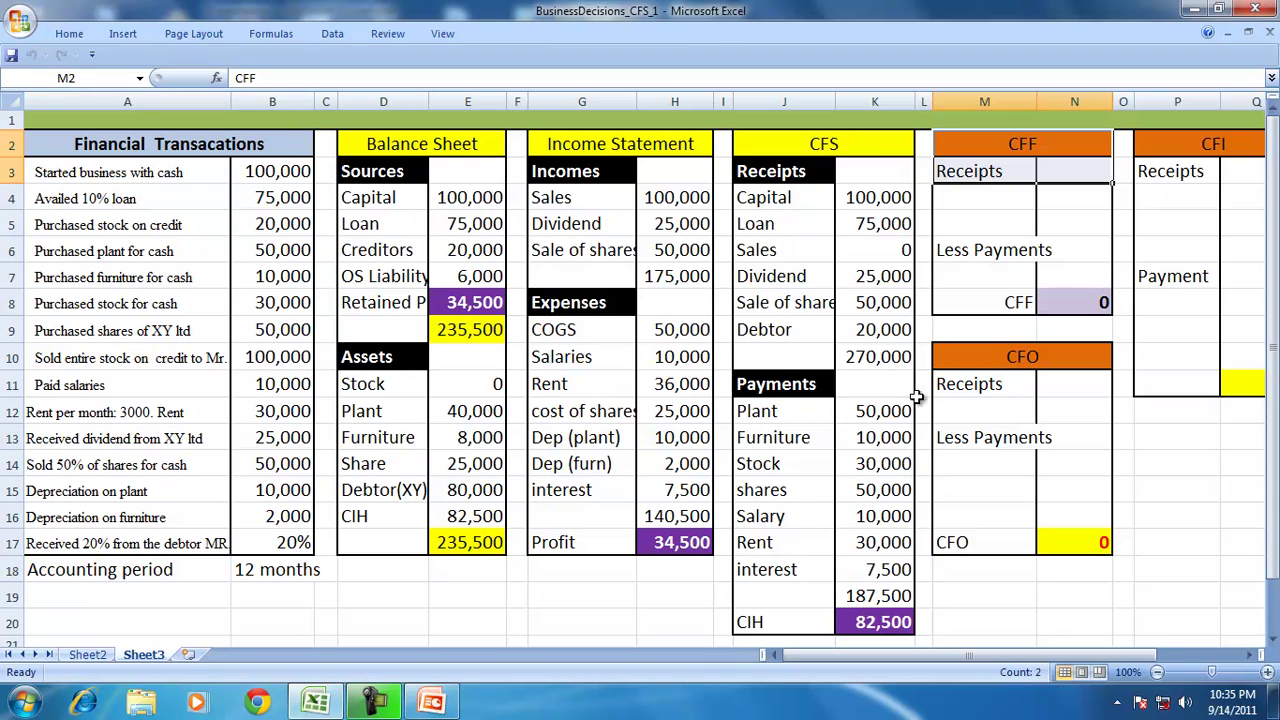
# Enter Capital under the CFF Receipts in M4 and link its amount in N4 to the CFS capital receipt, =K4.
pyautogui.click(964, 252)
pyautogui.click(968, 197)
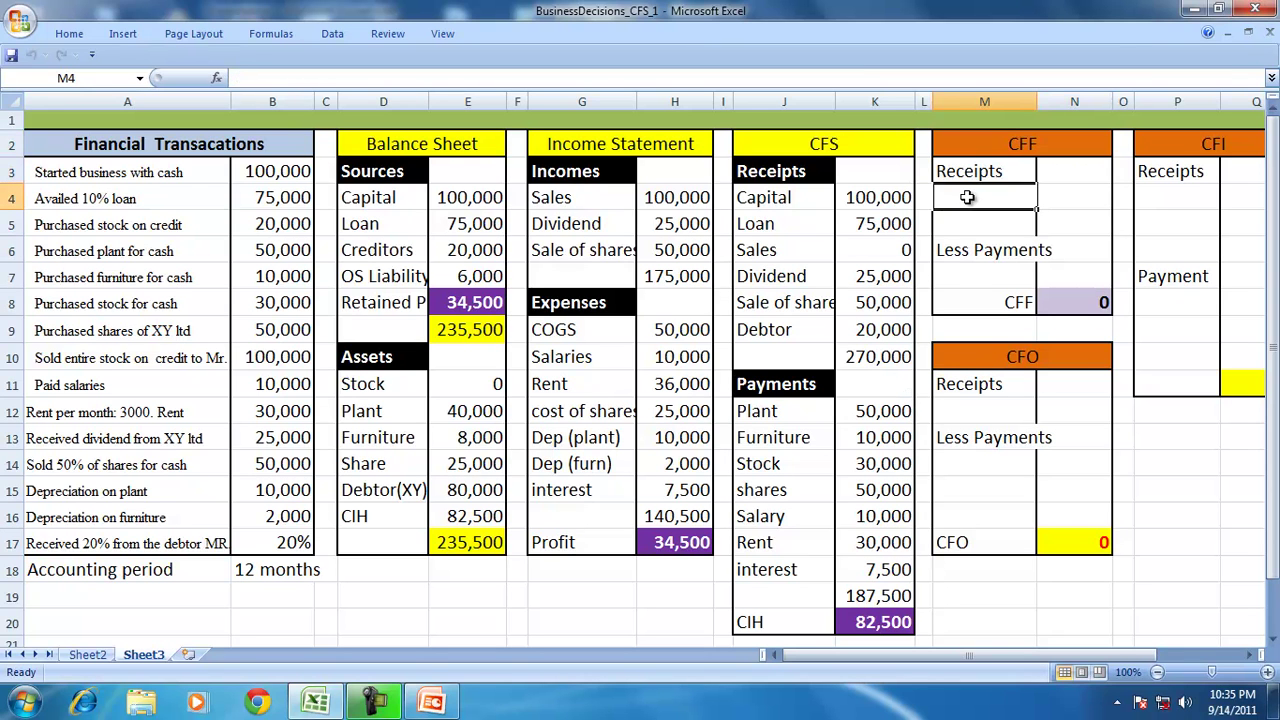
pyautogui.write('Capital')
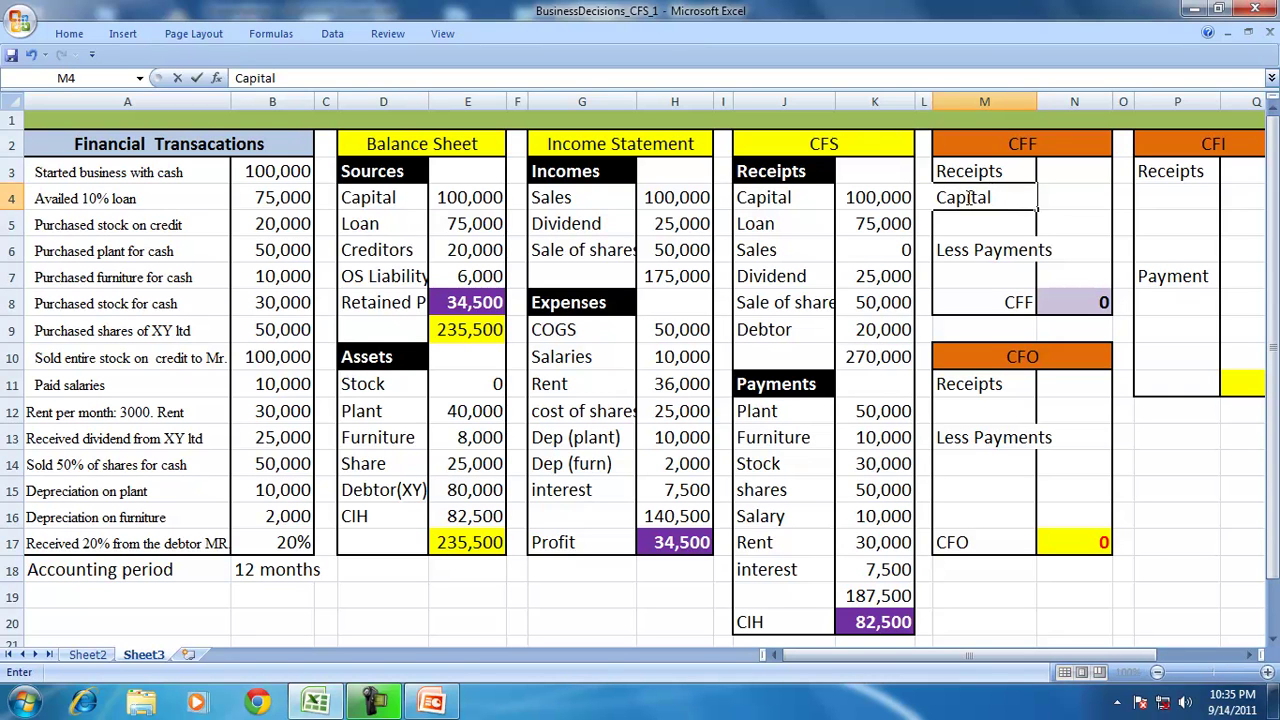
pyautogui.press('Tab')
pyautogui.write('=')
pyautogui.click(866, 197)
pyautogui.press('Return')
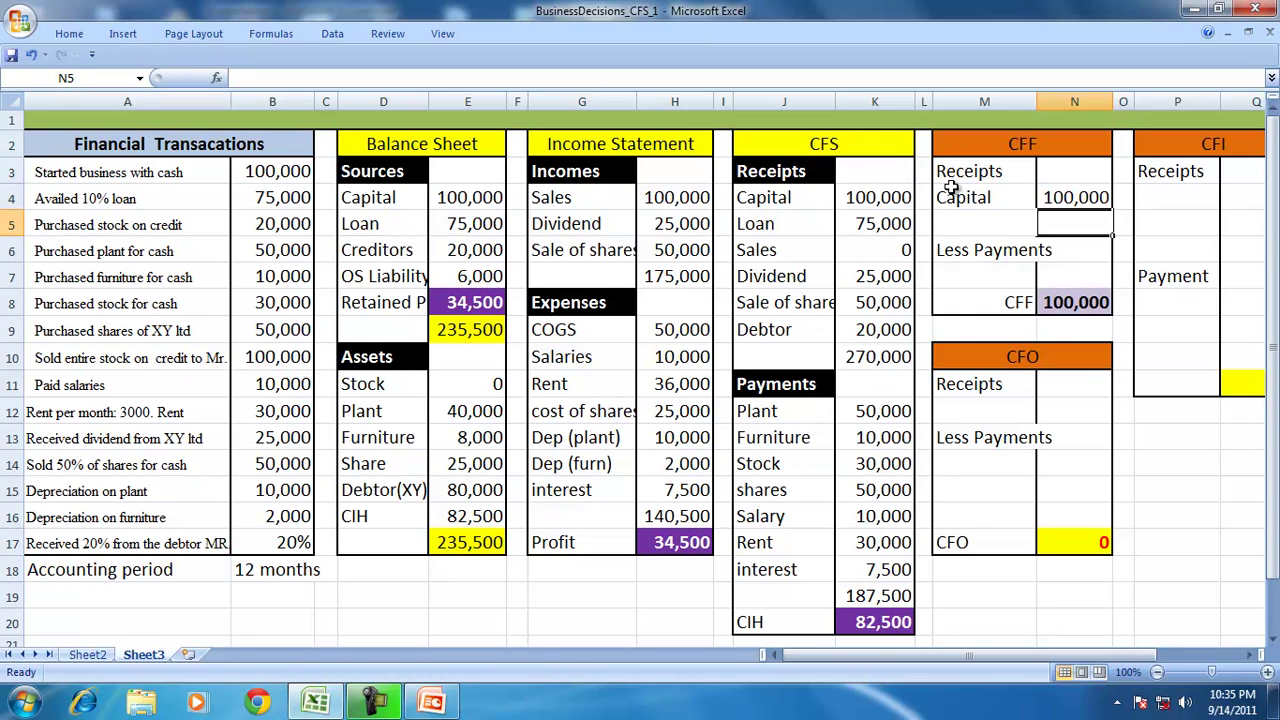
# Enter Loan in M5 of the CFF block and link its amount in N5 to the CFS loan receipt, =K5.
pyautogui.click(979, 220)
pyautogui.write('Loan')
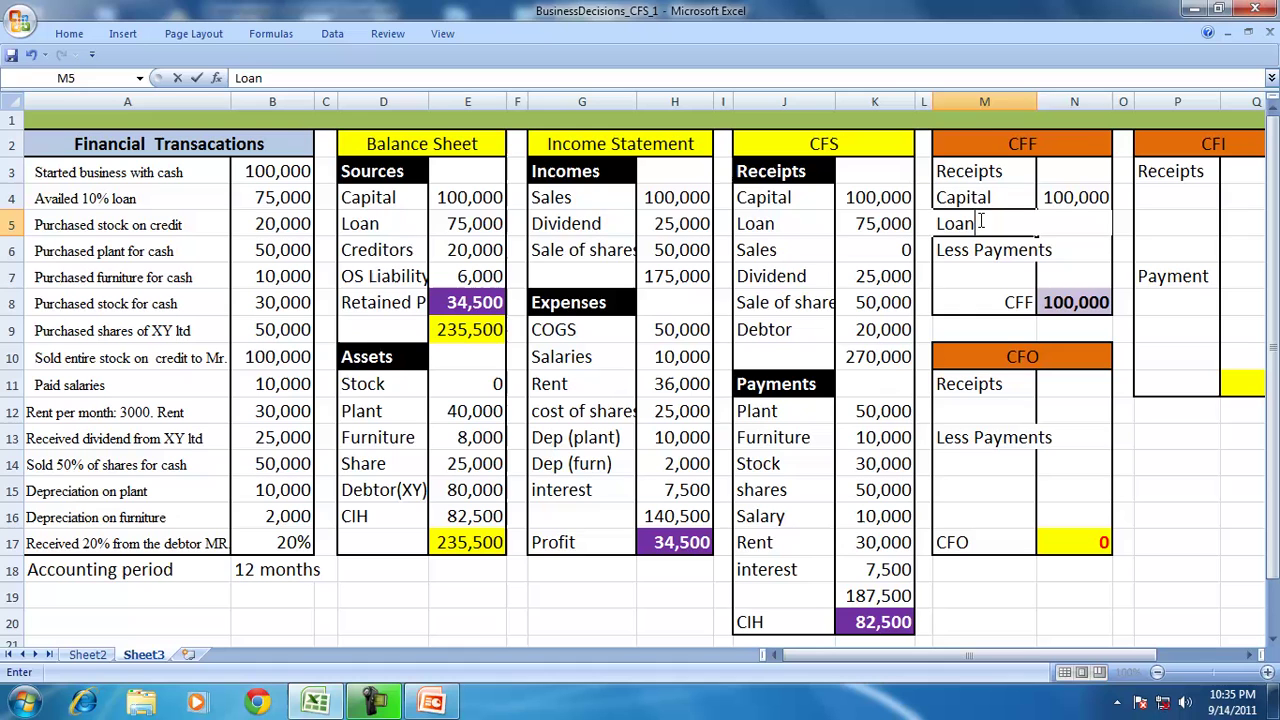
pyautogui.press('Tab')
pyautogui.write('=')
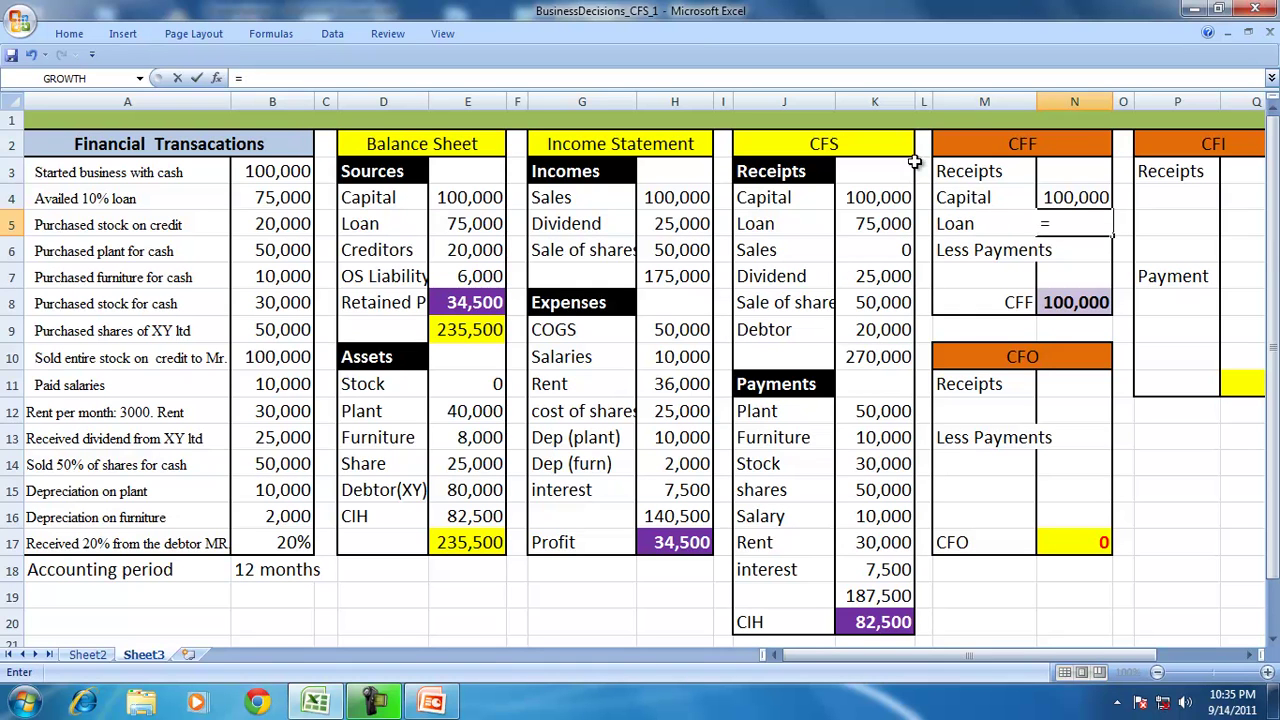
pyautogui.click(850, 216)
pyautogui.press('Return')
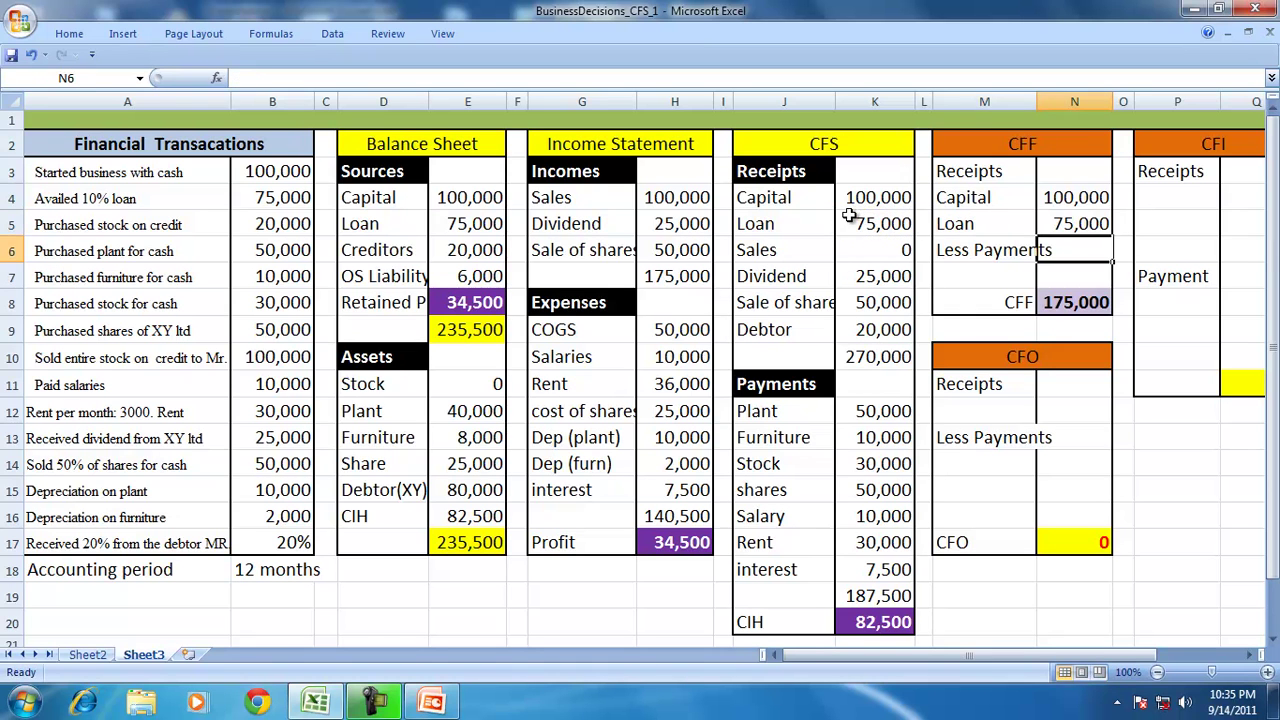
# Enter Interest under the CFF Less Payments in M7 and link its amount in N7 to the CFS interest payment, =K18.
pyautogui.press('Down')
pyautogui.press('Left')
pyautogui.write('In')
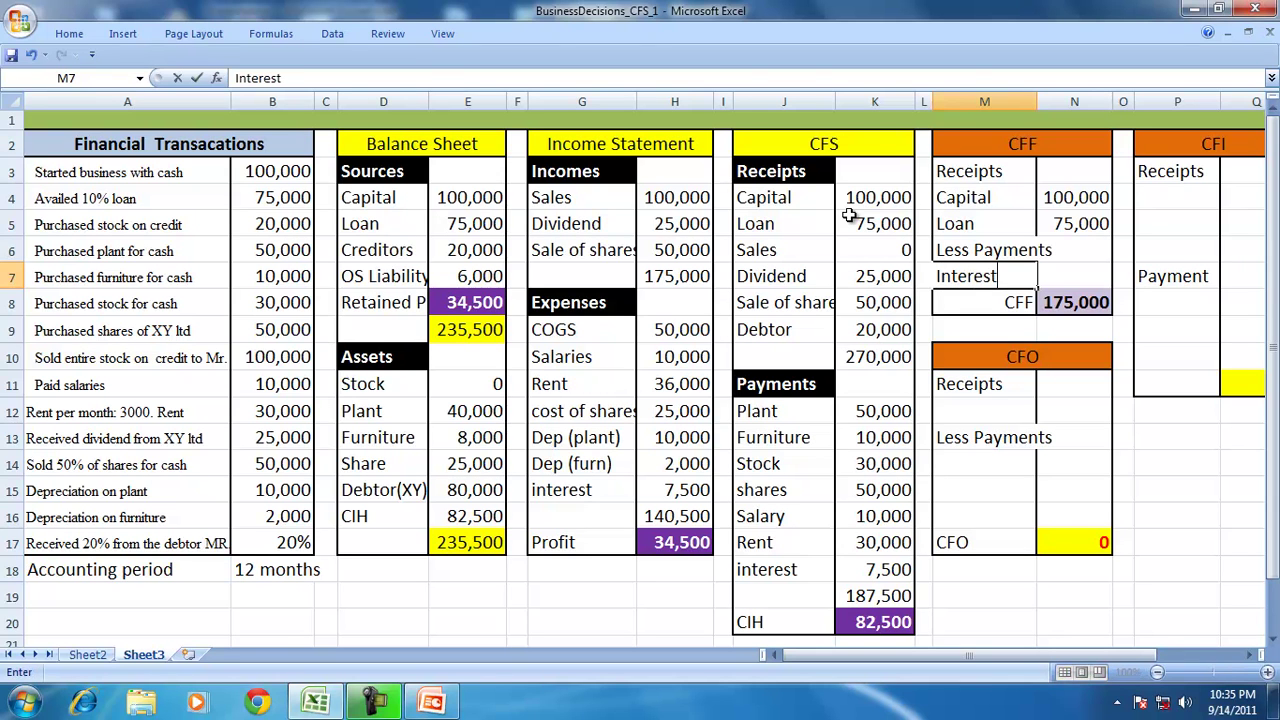
pyautogui.press('Tab')
pyautogui.write('=')
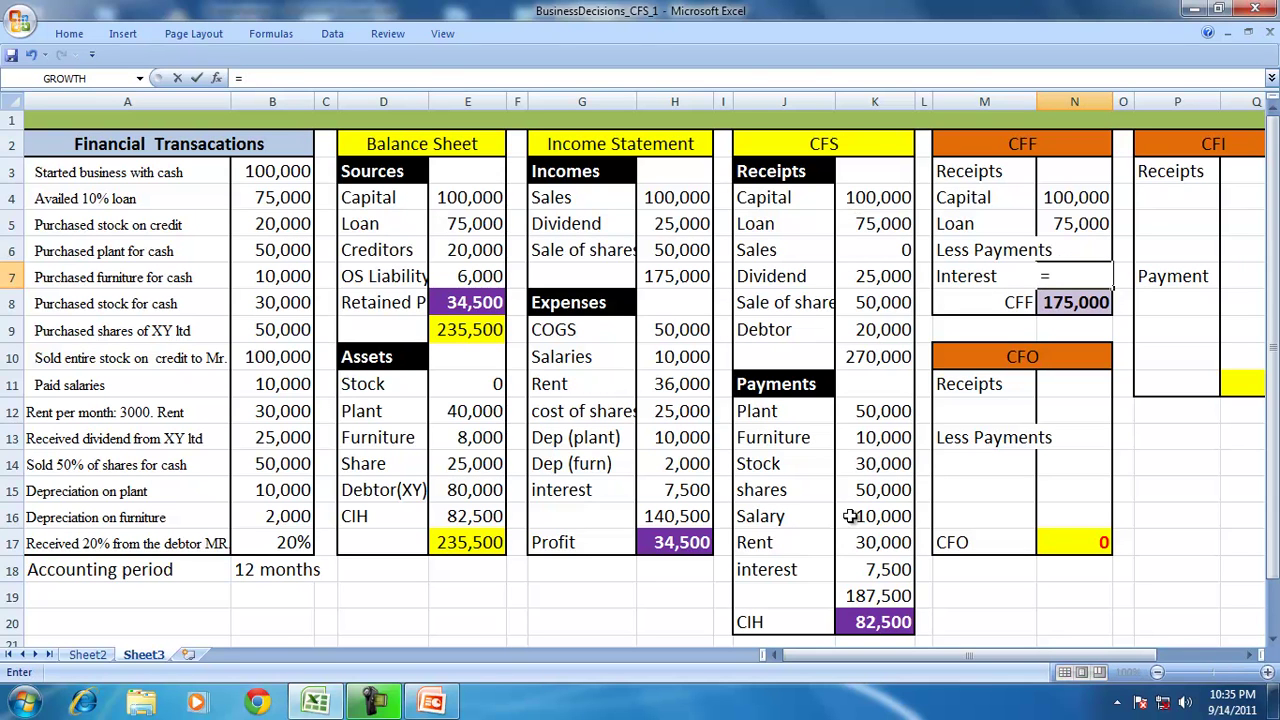
pyautogui.click(876, 575)
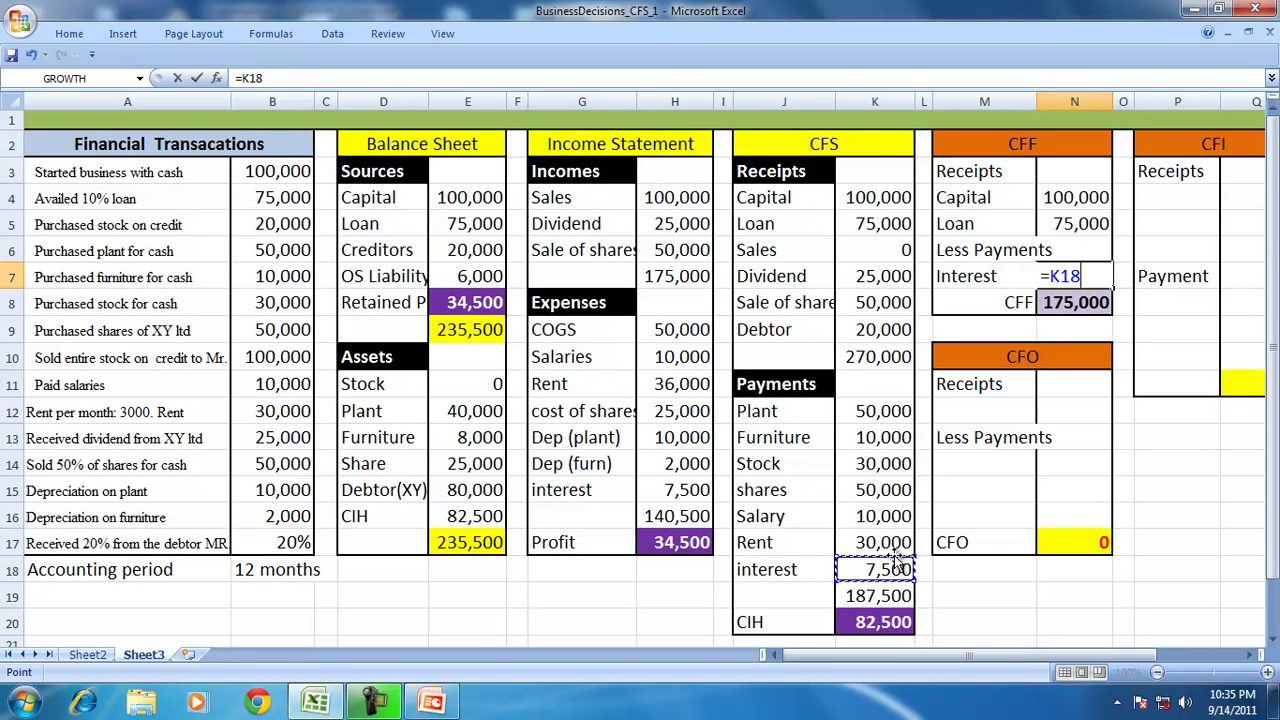
pyautogui.press('Return')
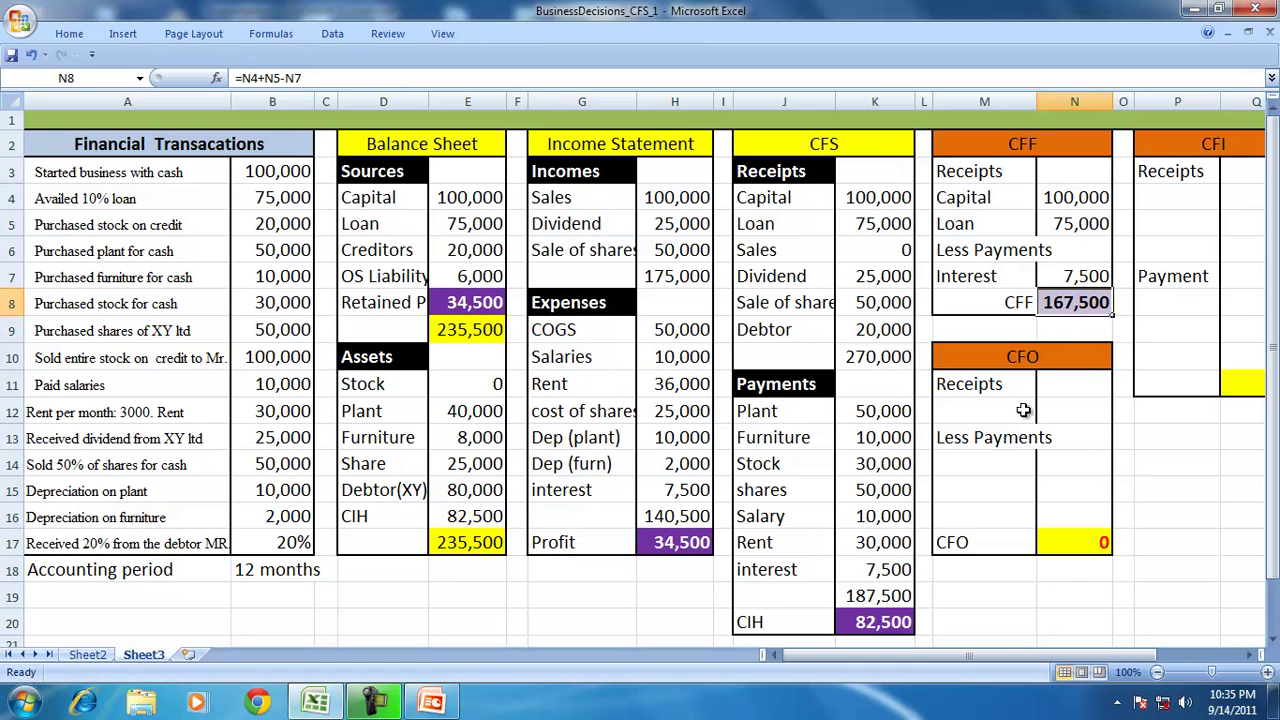
# Link P4 under the CFI Receipts to the CFS Dividend label with =J7, and fill the formula across to Q4.
pyautogui.click(1175, 203)
pyautogui.click(1245, 660)
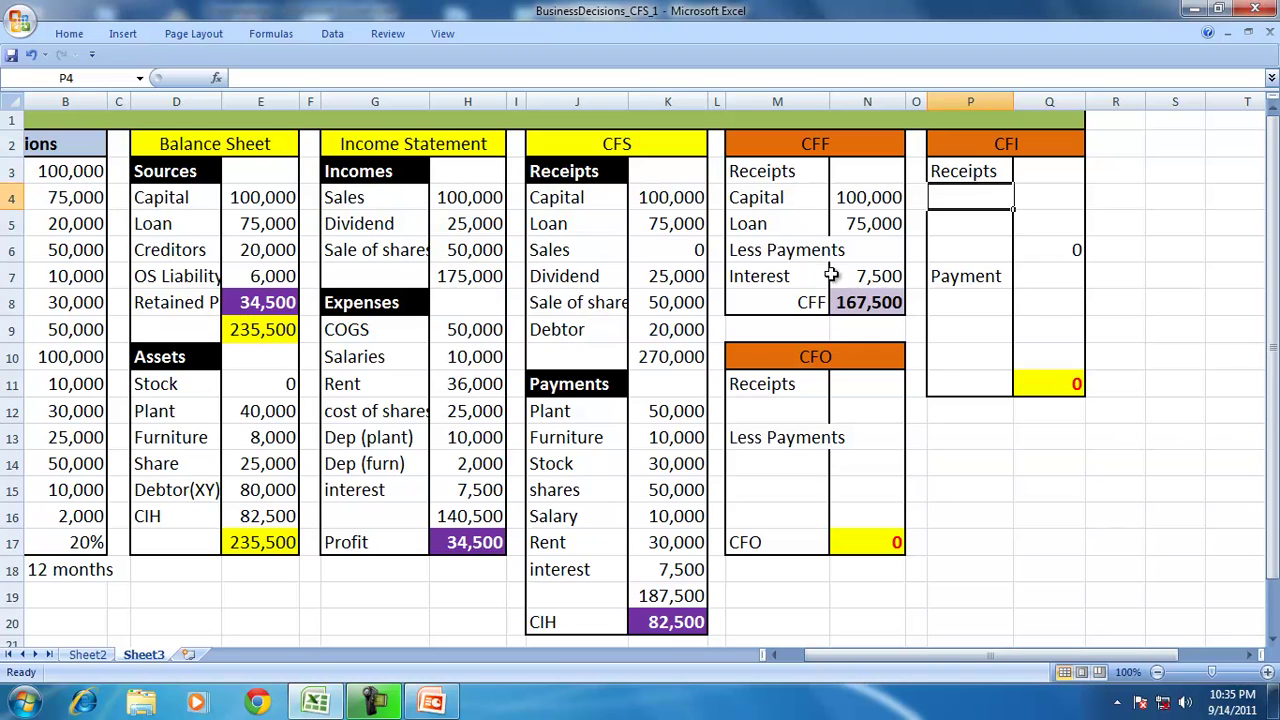
pyautogui.write('=')
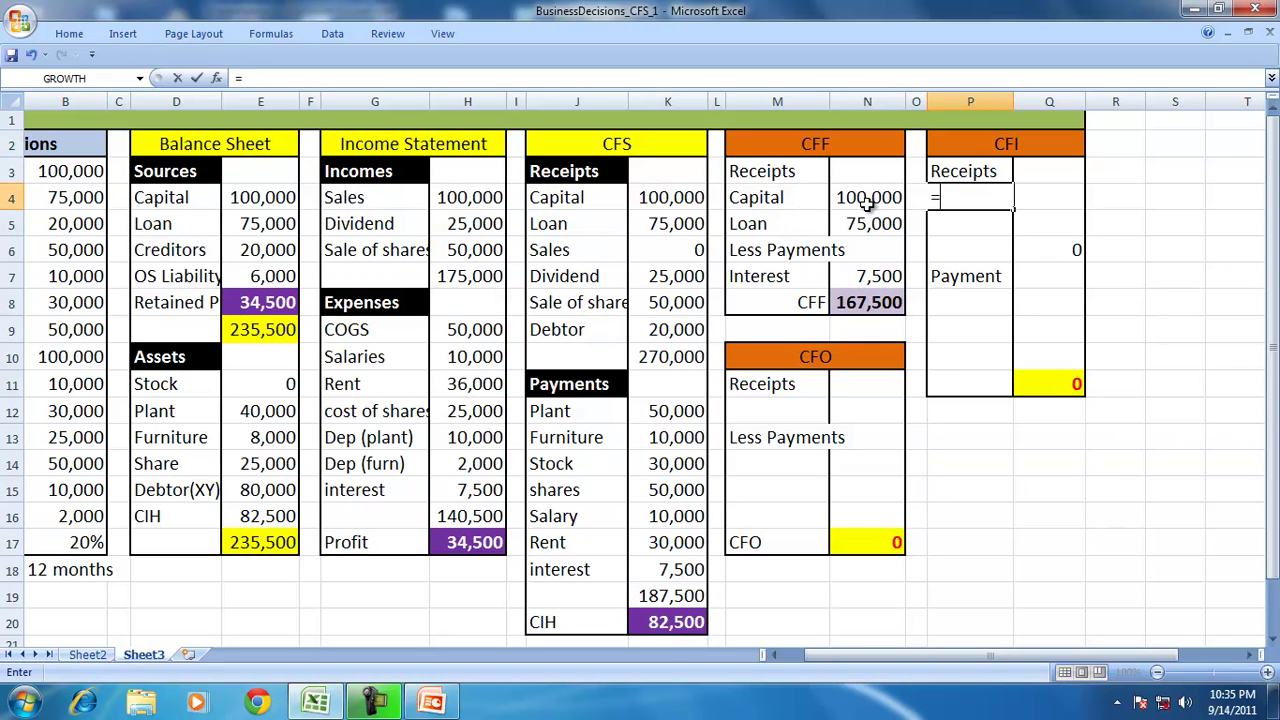
pyautogui.click(586, 281)
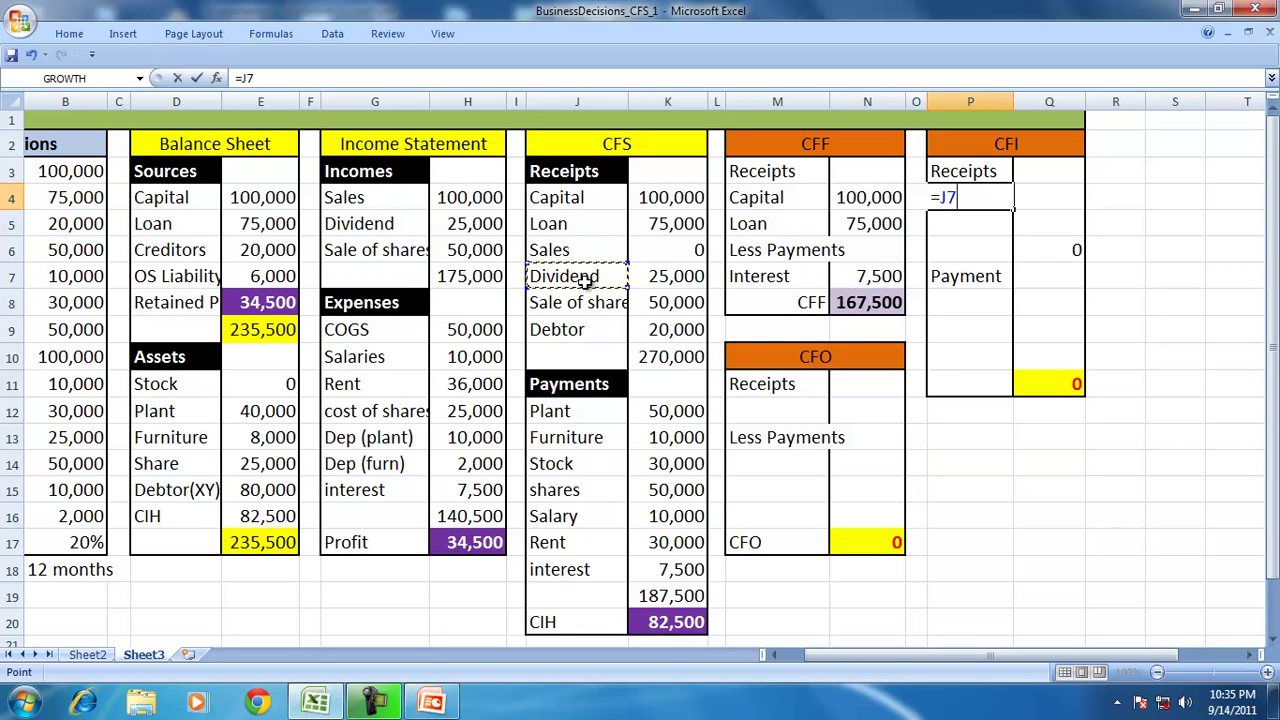
pyautogui.press('Return')
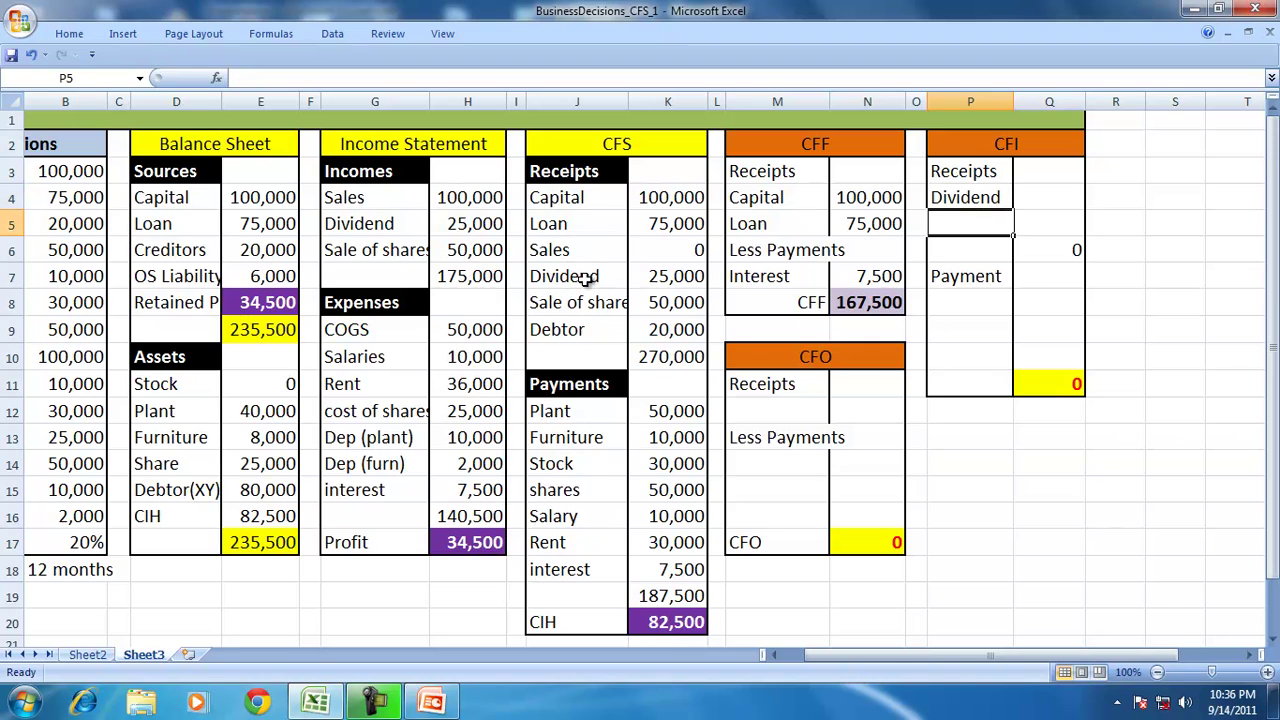
pyautogui.click(965, 196)
pyautogui.moveTo(1012, 209); pyautogui.dragTo(1058, 207)
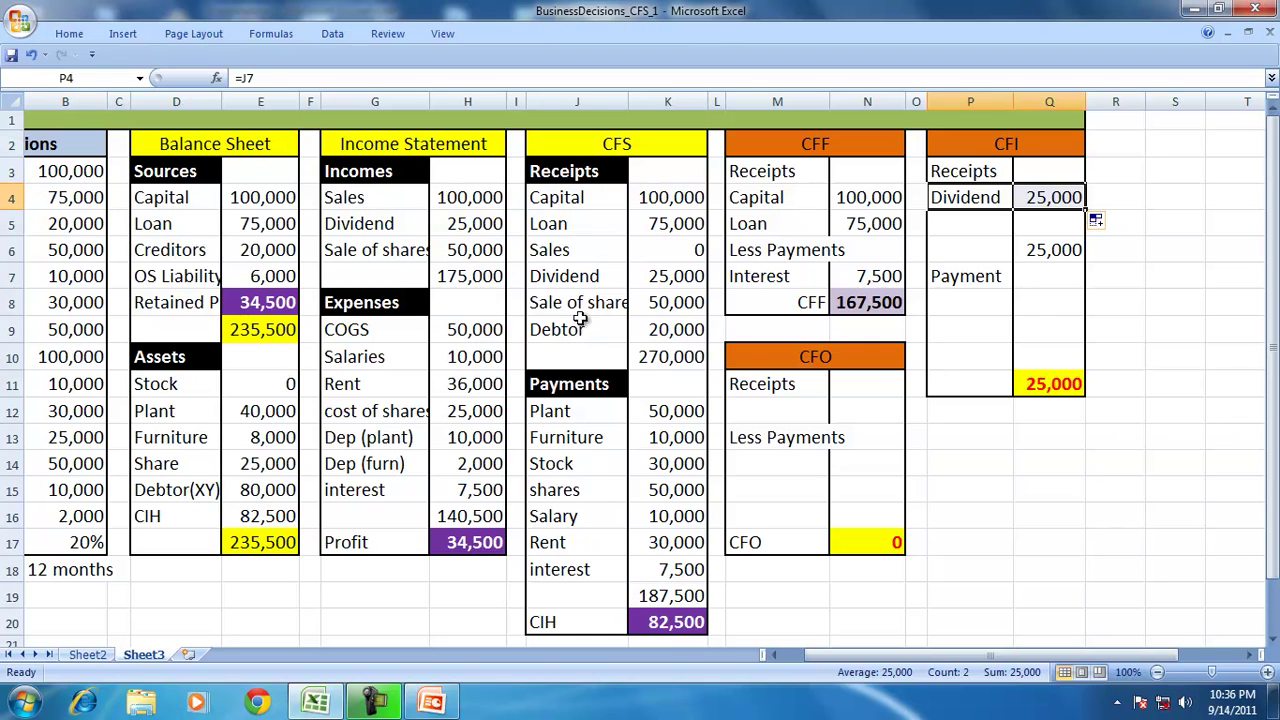
# Link P5 in the CFI Receipts to the CFS Sale of shares label with =J8, and fill the dividend amount formula from Q4 down to Q5.
pyautogui.click(566, 206)
pyautogui.click(553, 228)
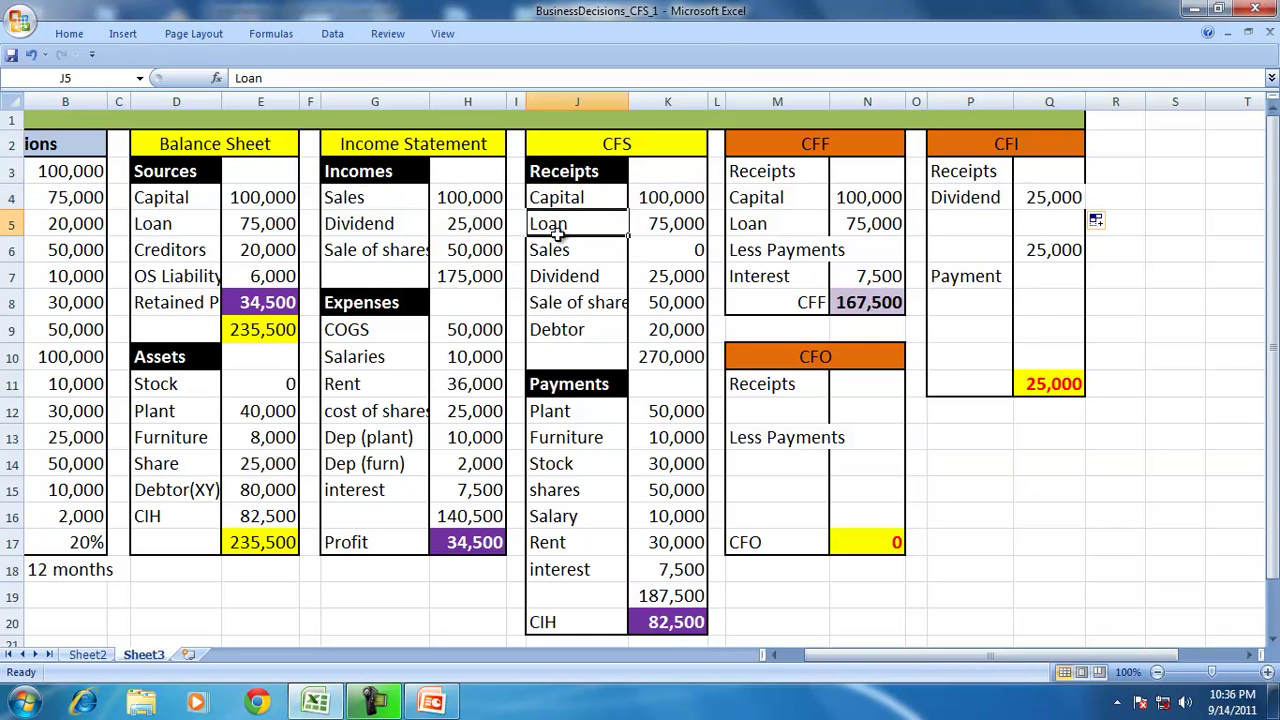
pyautogui.click(558, 254)
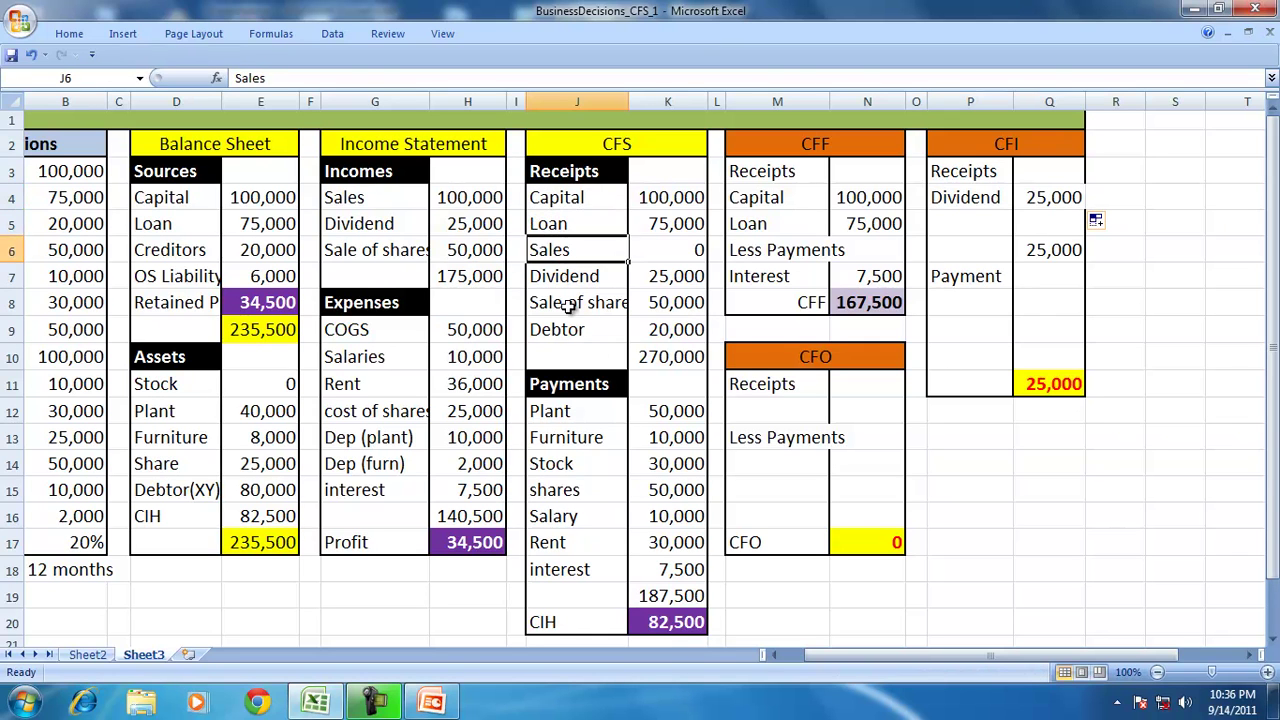
pyautogui.click(968, 218)
pyautogui.write('=')
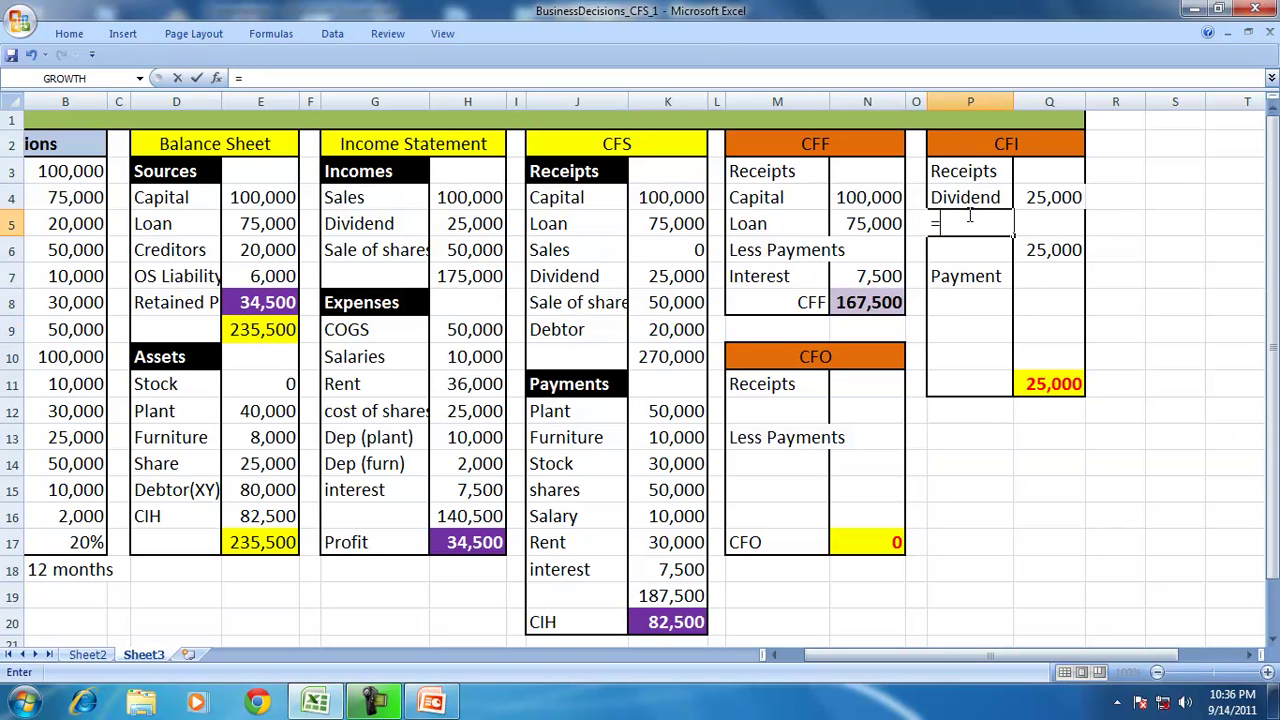
pyautogui.click(580, 302)
pyautogui.press('Return')
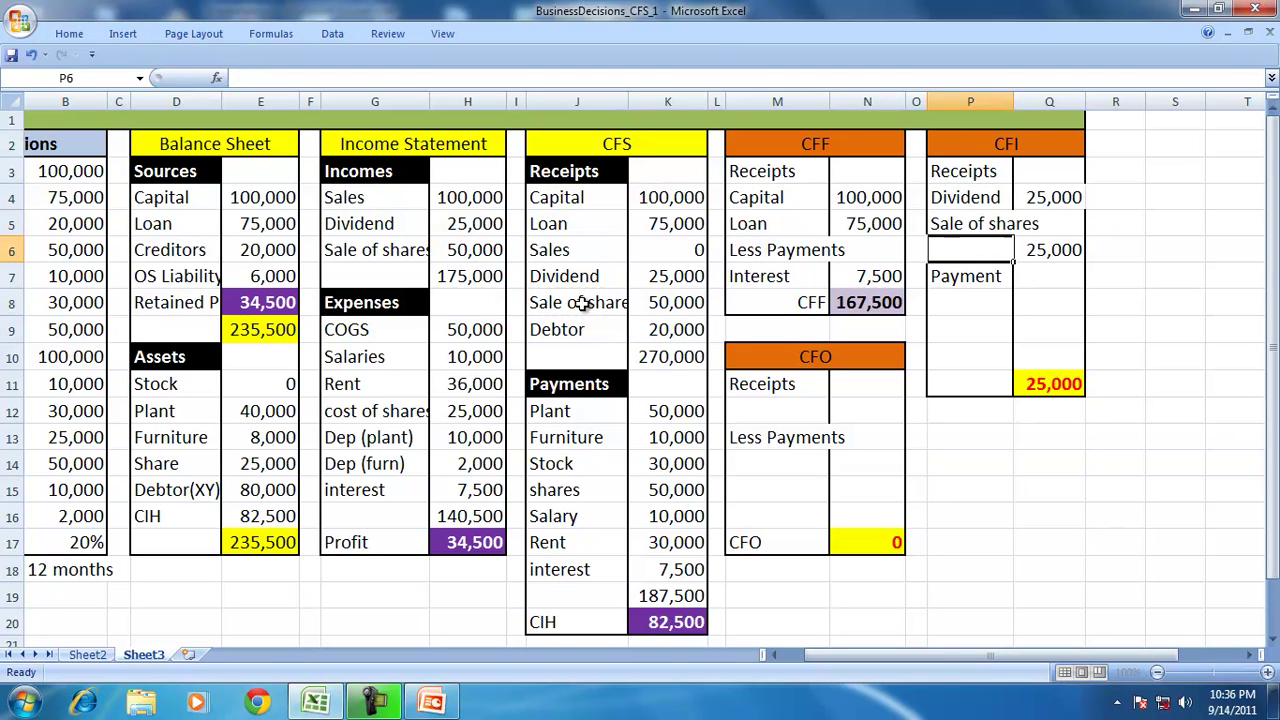
pyautogui.click(1042, 193)
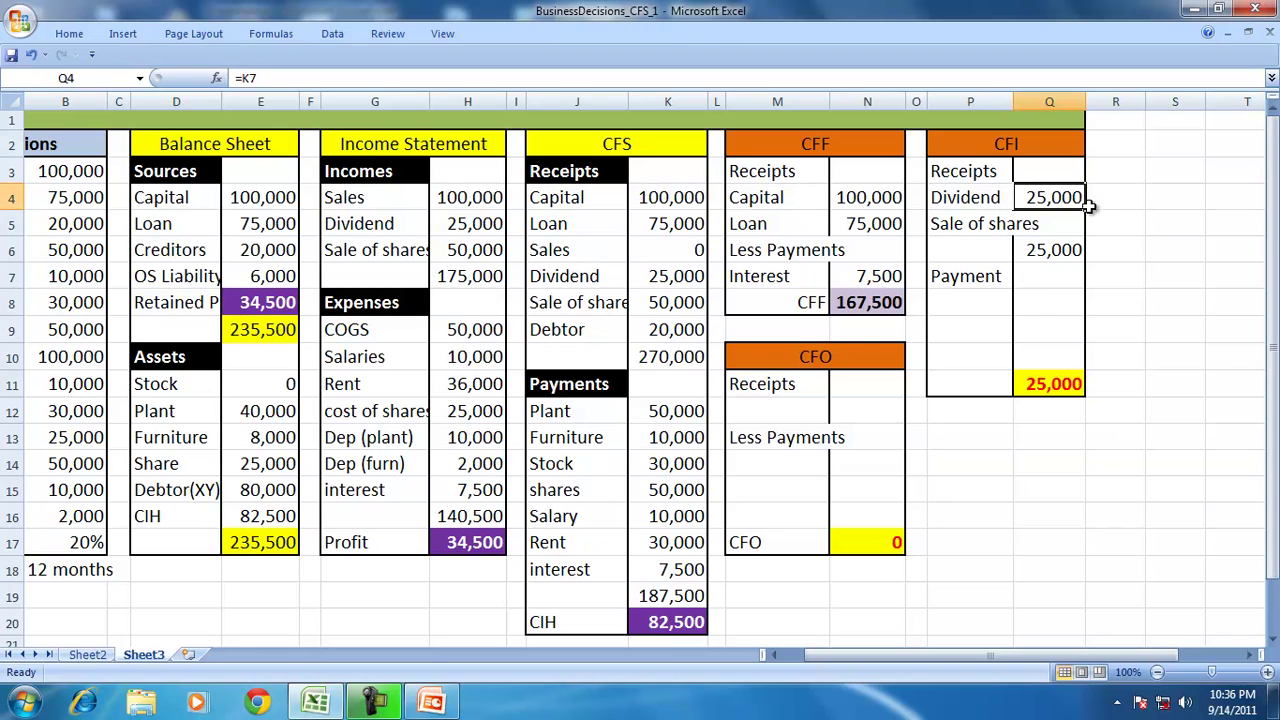
pyautogui.moveTo(1086, 210); pyautogui.dragTo(1088, 252)
pyautogui.click(1092, 461)
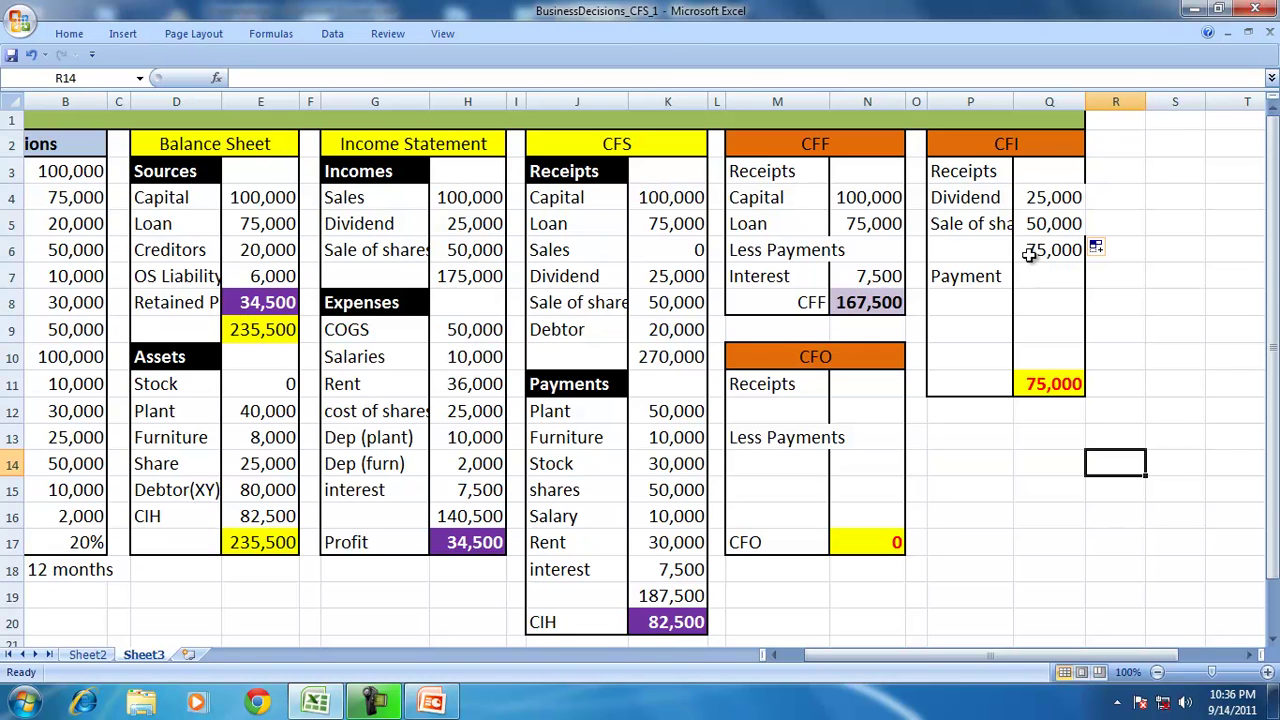
# Link the CFI Payment labels in P8:P10 to the CFS Plant, Furniture and shares labels with =J12, =J13 and =J15.
pyautogui.click(986, 307)
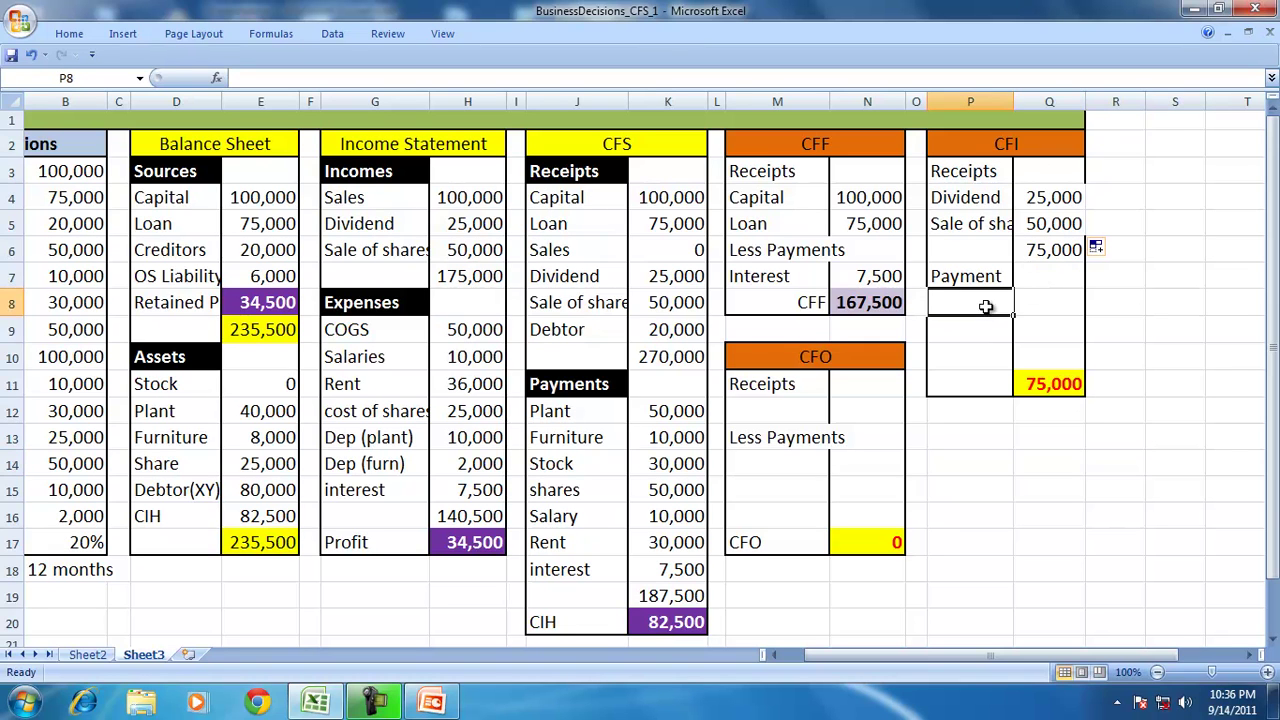
pyautogui.write('=')
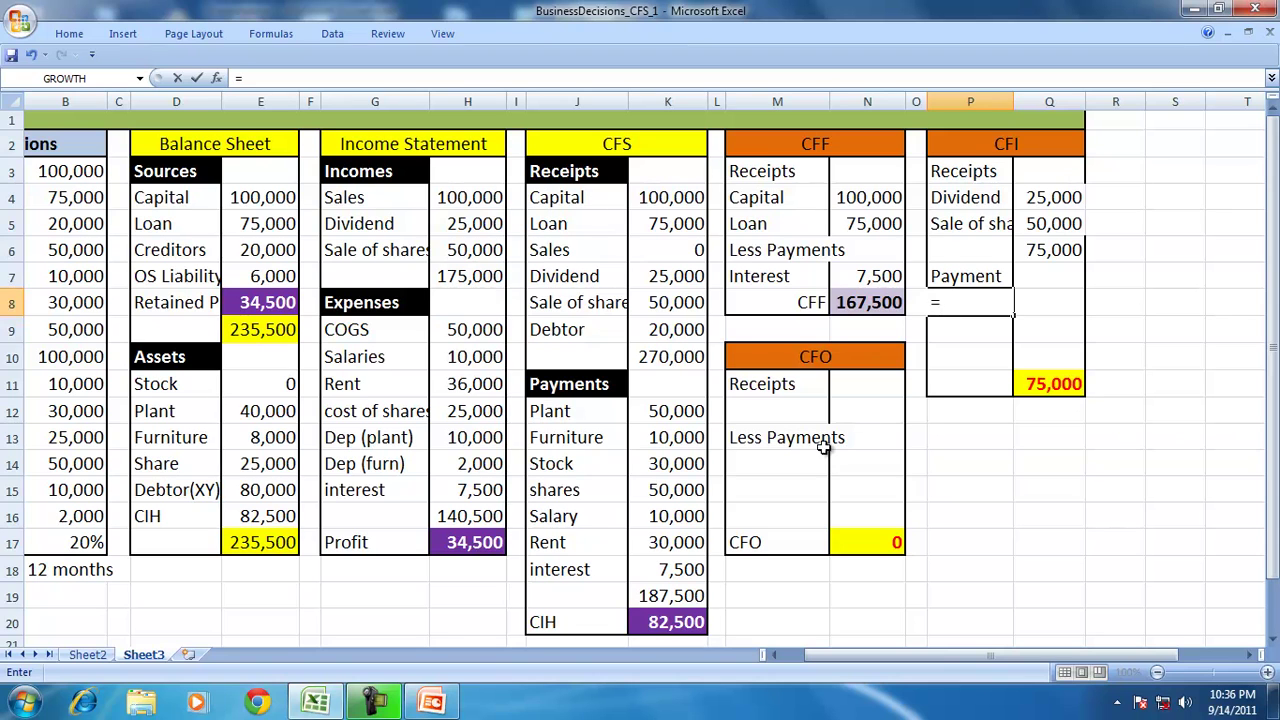
pyautogui.click(573, 411)
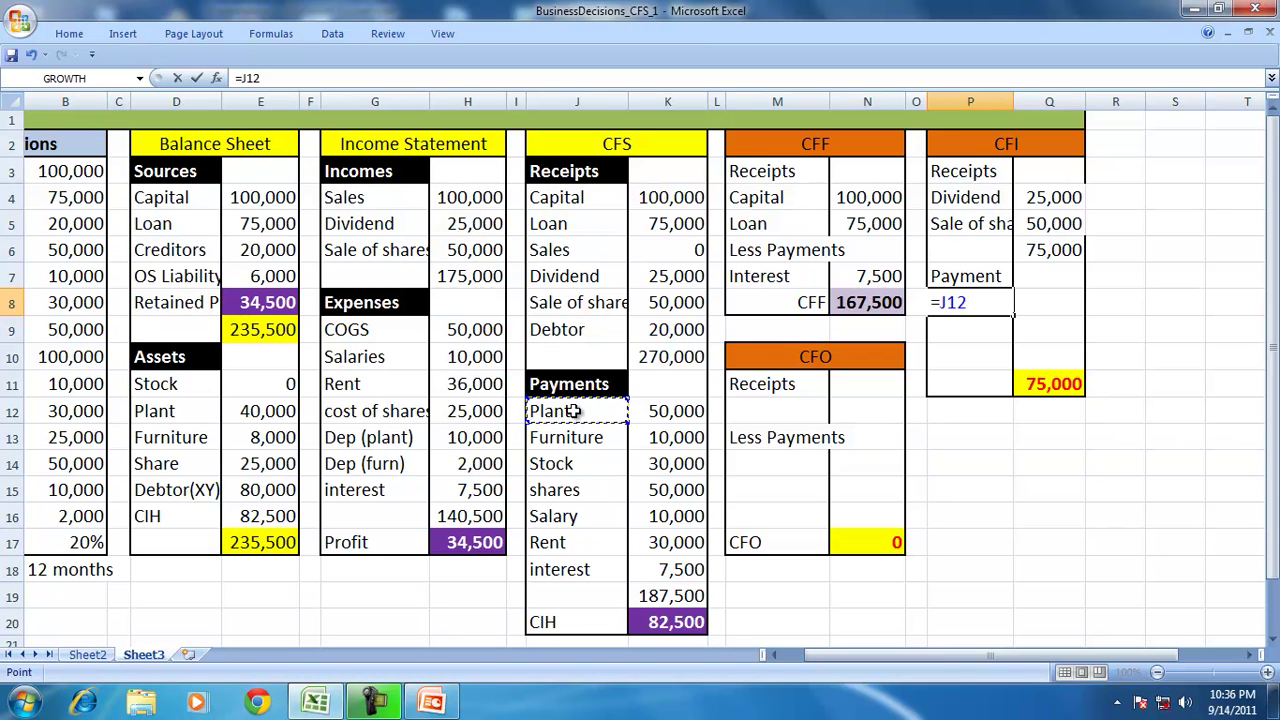
pyautogui.press('Return')
pyautogui.write('=')
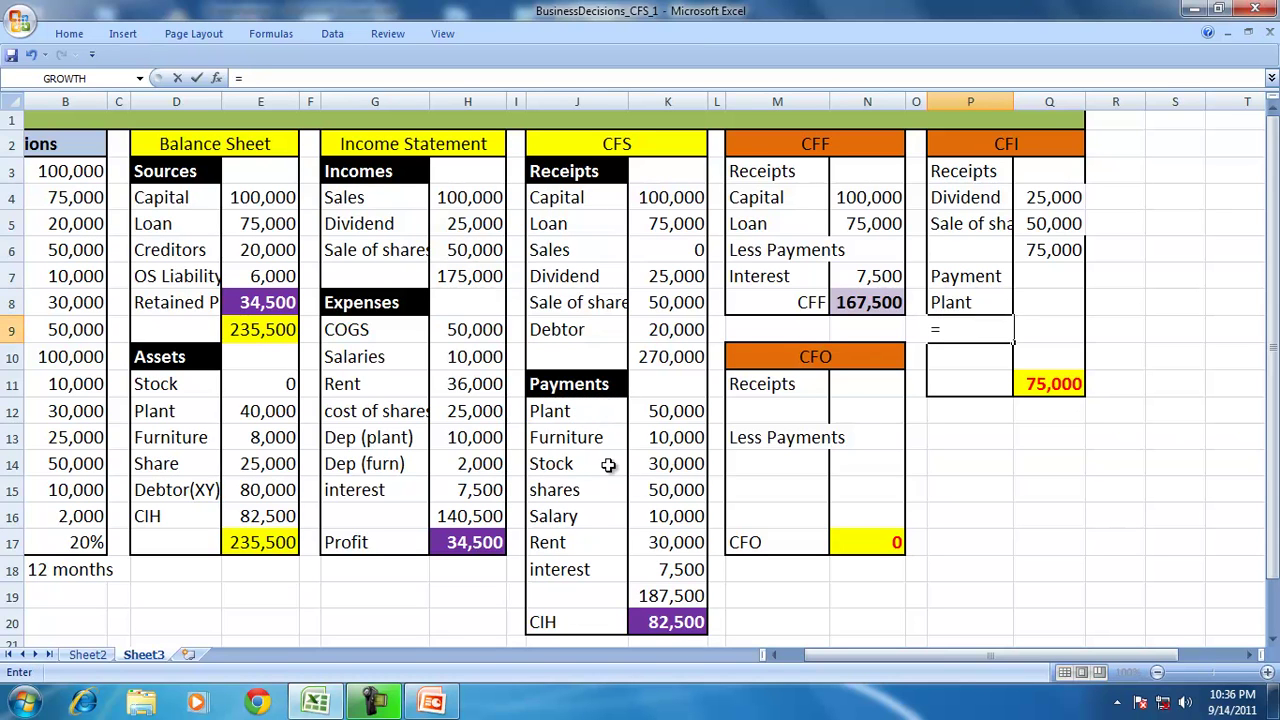
pyautogui.click(565, 437)
pyautogui.press('Return')
pyautogui.write('=')
pyautogui.click(540, 492)
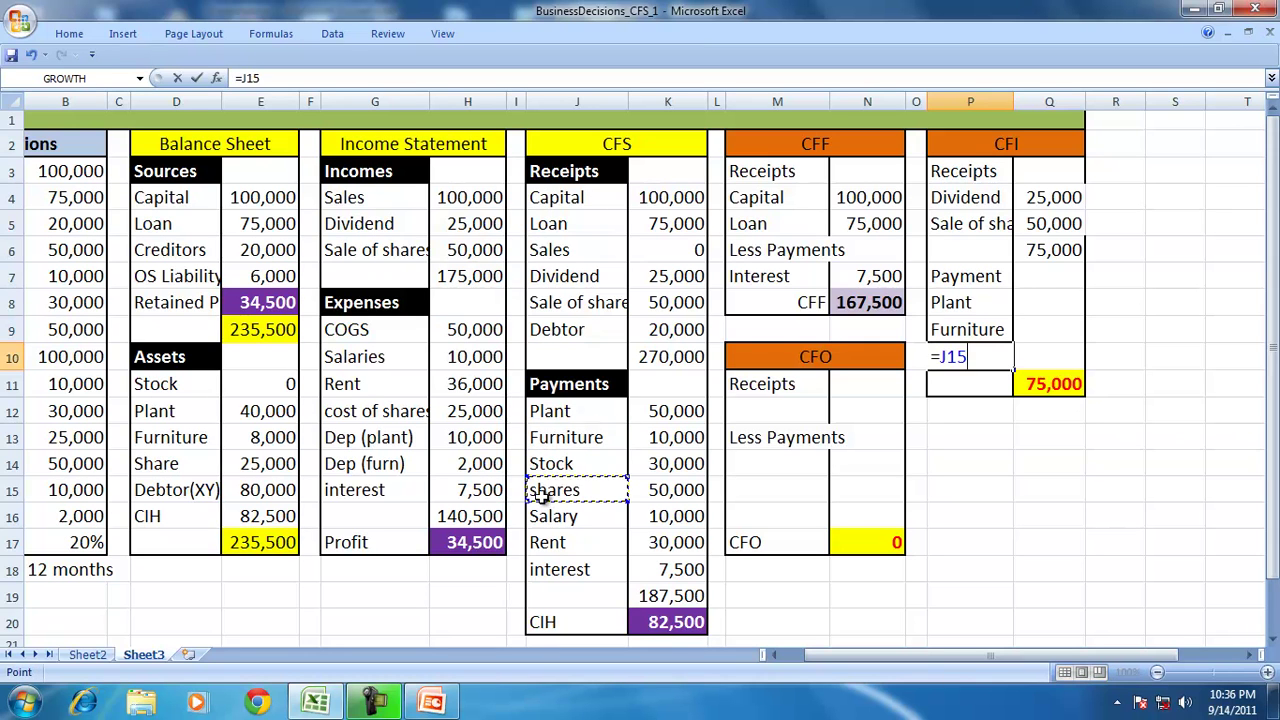
pyautogui.press('Return')
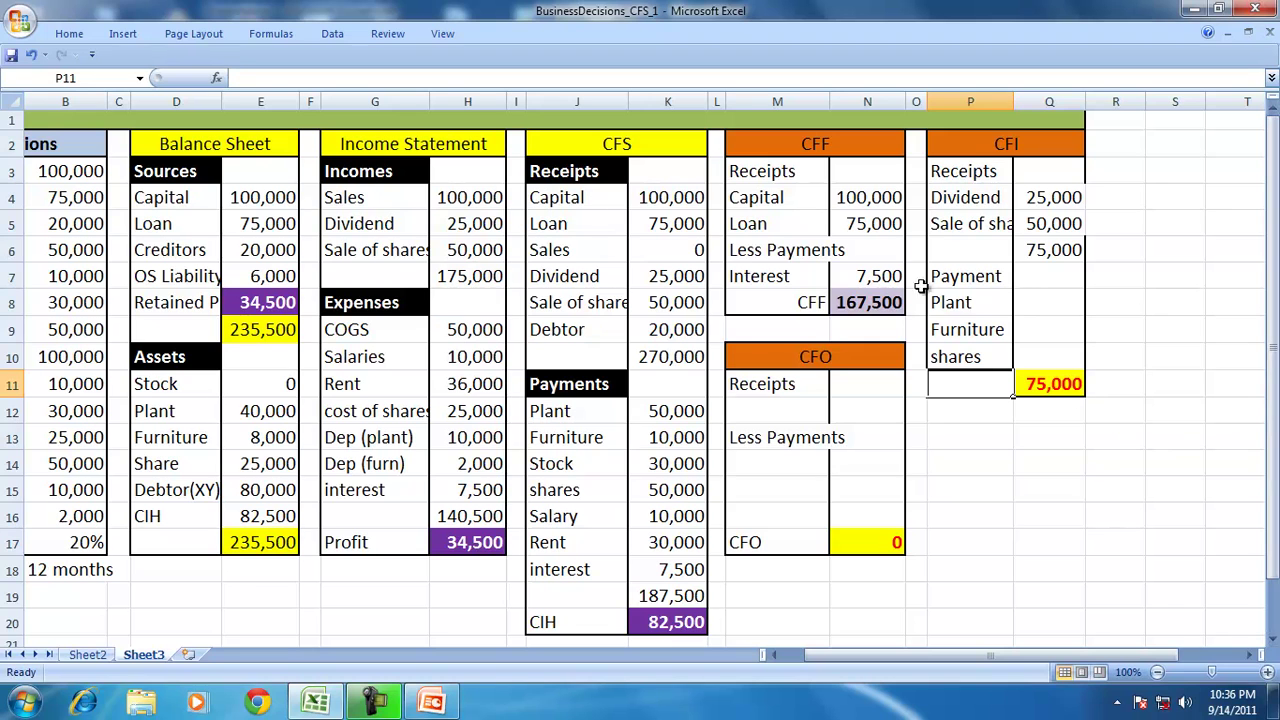
# Fill the Plant, Furniture and shares label formulas across into Q8:Q10 to bring in their amounts, and check the CFI total's formula in Q11.
pyautogui.click(968, 300)
pyautogui.moveTo(1016, 318); pyautogui.dragTo(1060, 310)
pyautogui.click(987, 330)
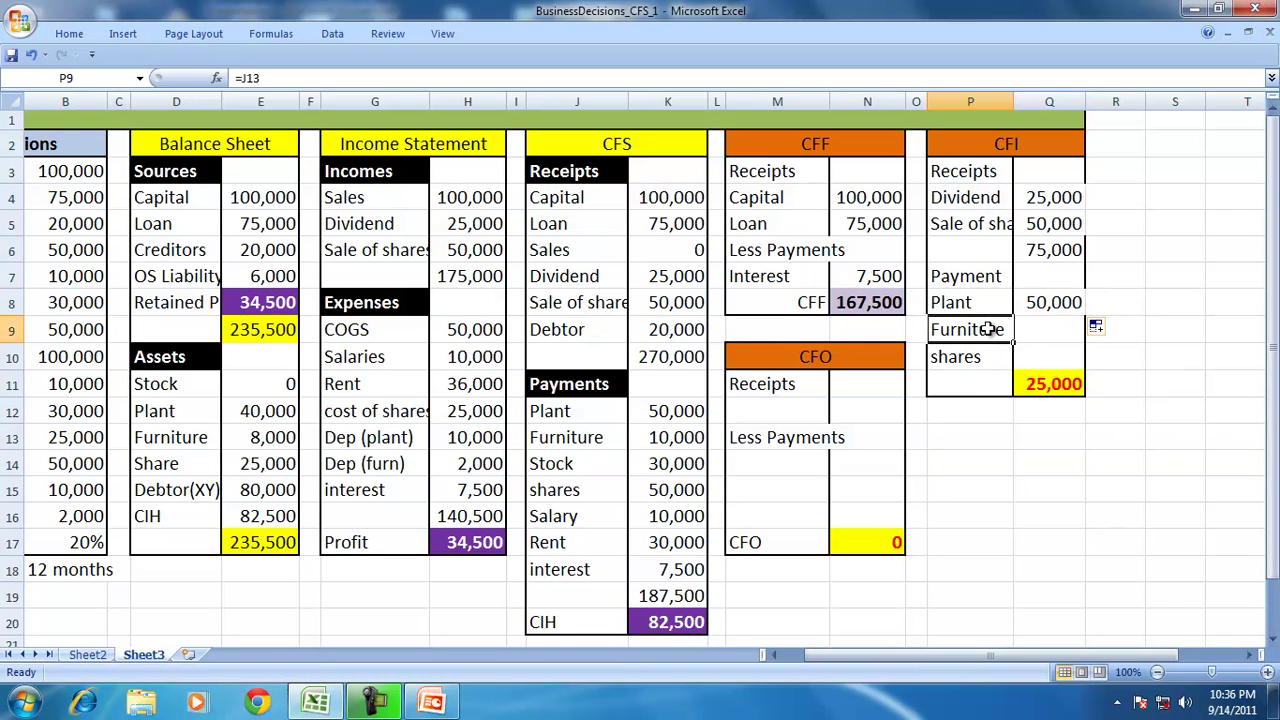
pyautogui.moveTo(1016, 343); pyautogui.dragTo(1074, 348)
pyautogui.click(943, 356)
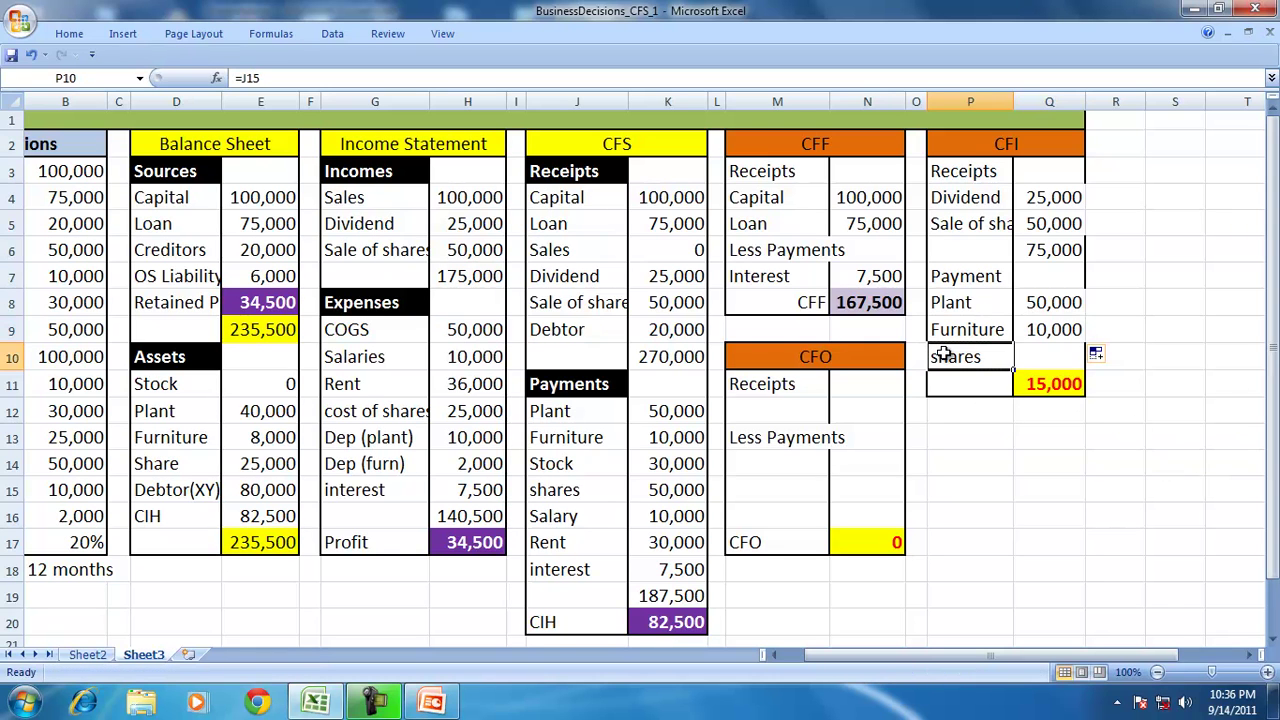
pyautogui.moveTo(1016, 372); pyautogui.dragTo(1076, 370)
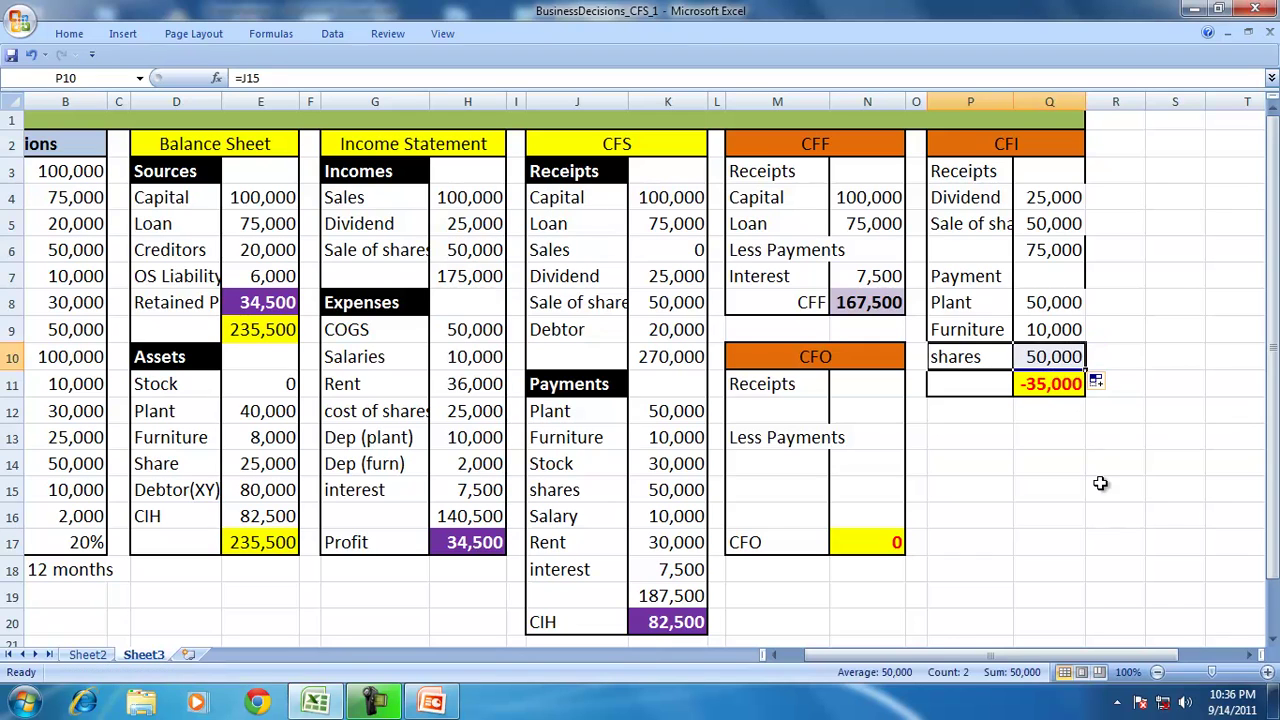
pyautogui.click(1105, 490)
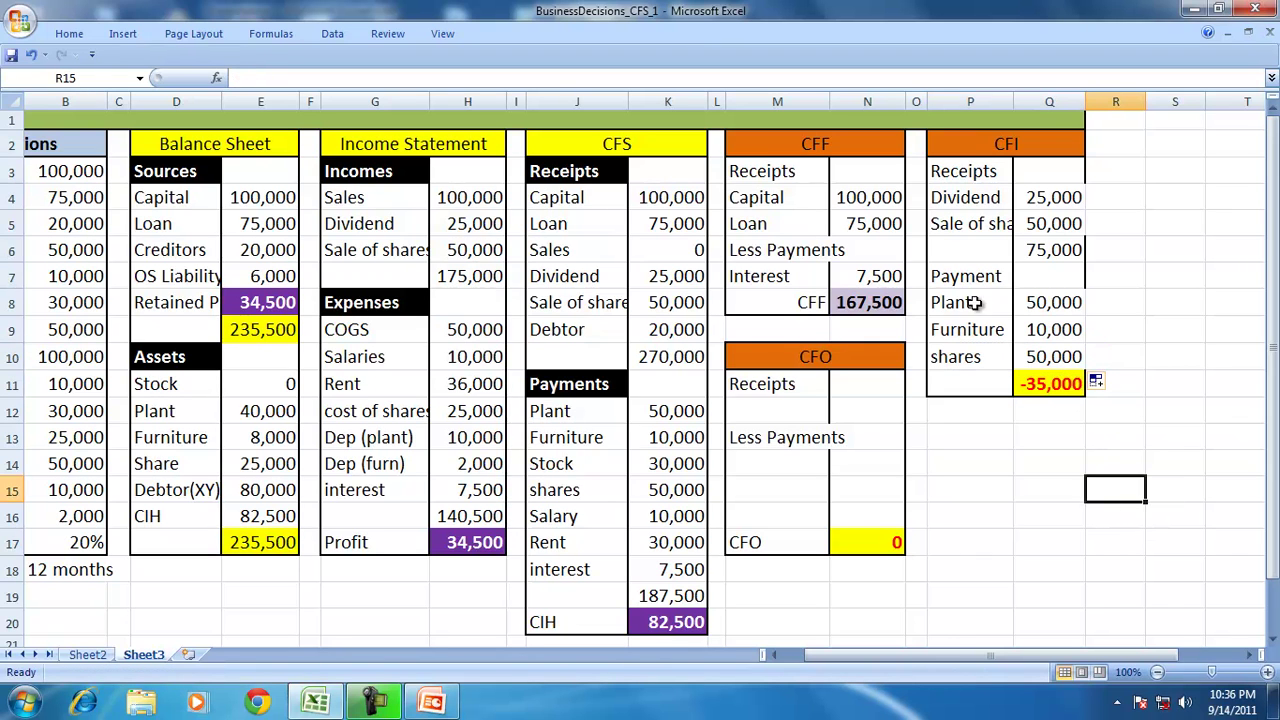
pyautogui.click(1046, 383)
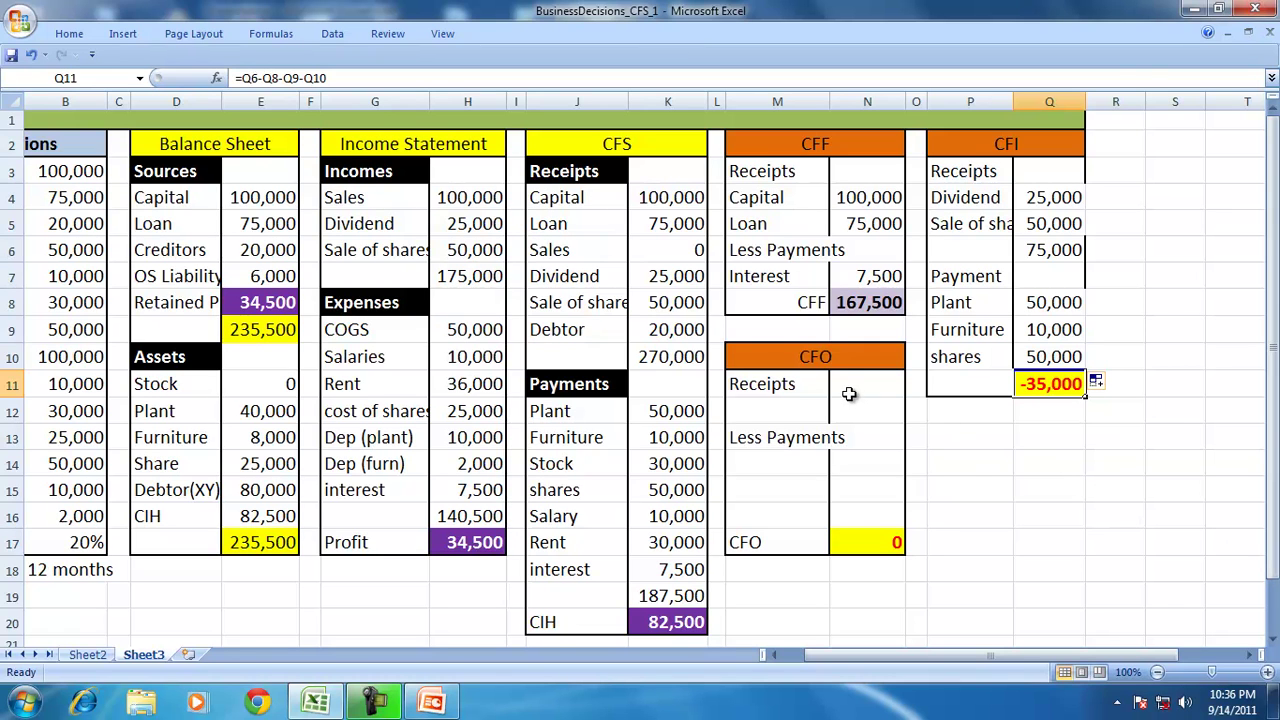
# Link M12 under the CFO Receipts to the CFS Debtor label with =J9, and fill the formula across to N12.
pyautogui.click(764, 406)
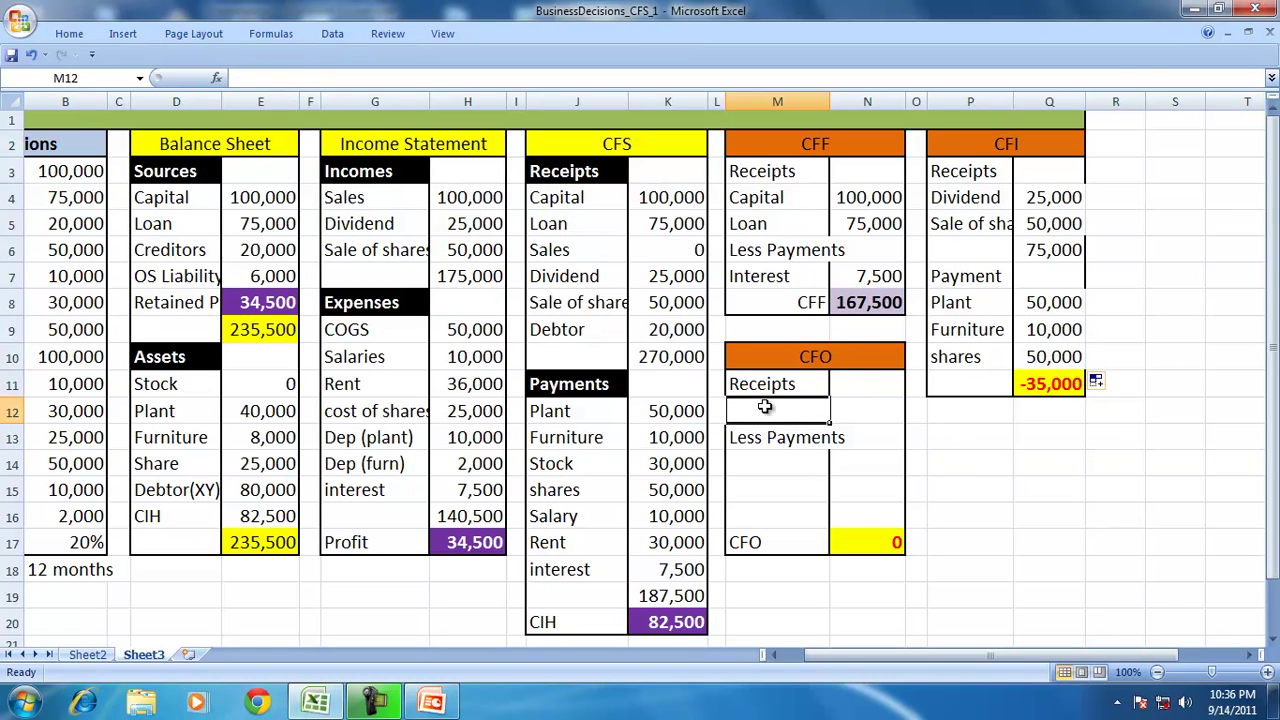
pyautogui.write('=')
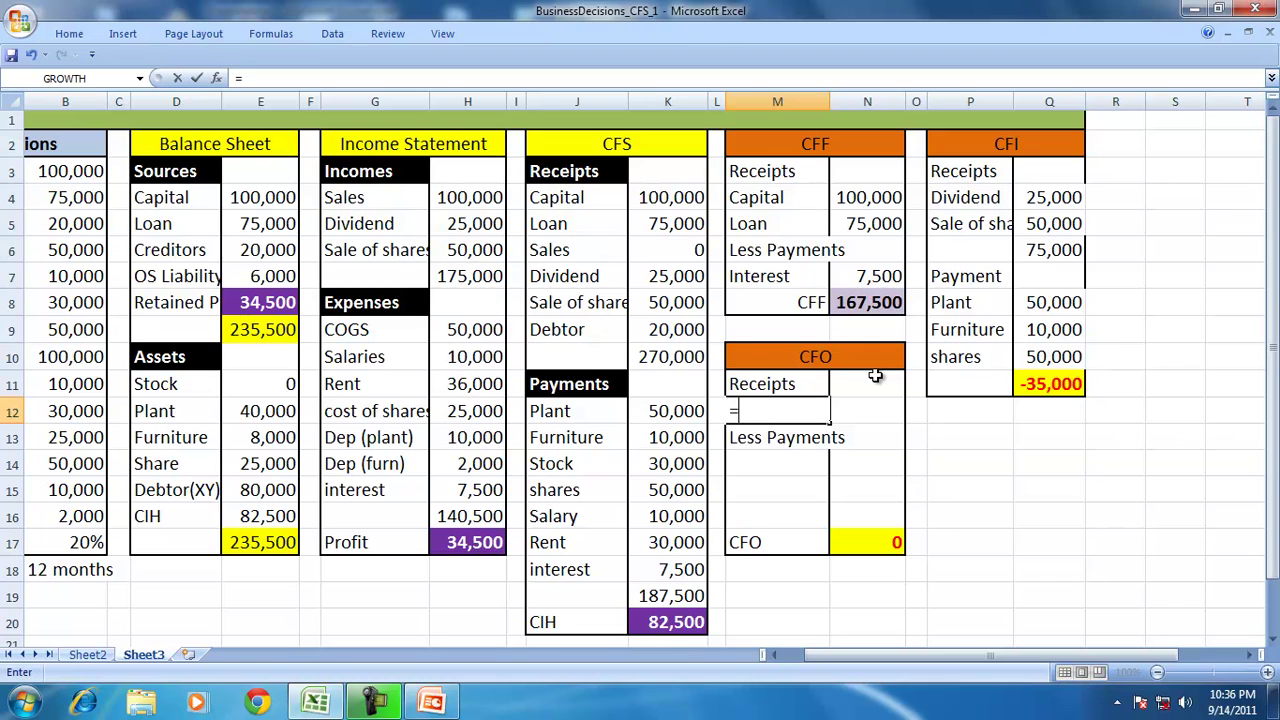
pyautogui.click(570, 330)
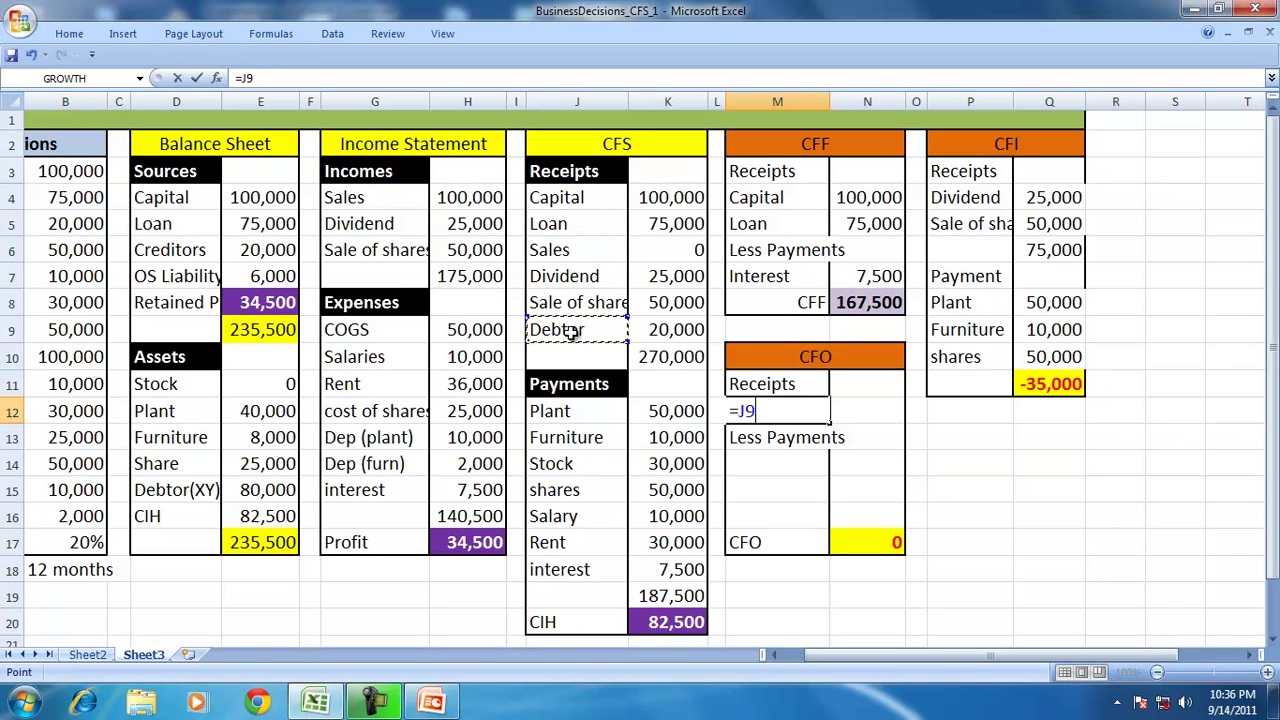
pyautogui.press('Return')
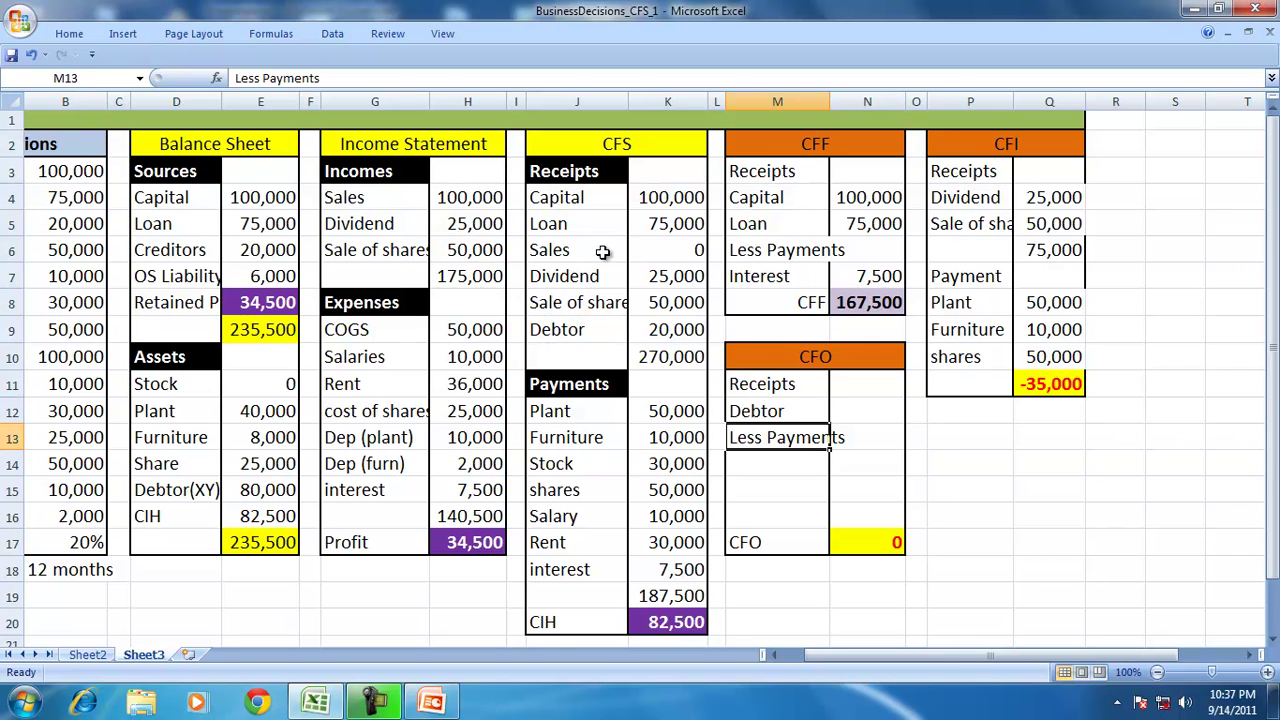
pyautogui.moveTo(604, 253); pyautogui.dragTo(661, 253)
pyautogui.click(766, 413)
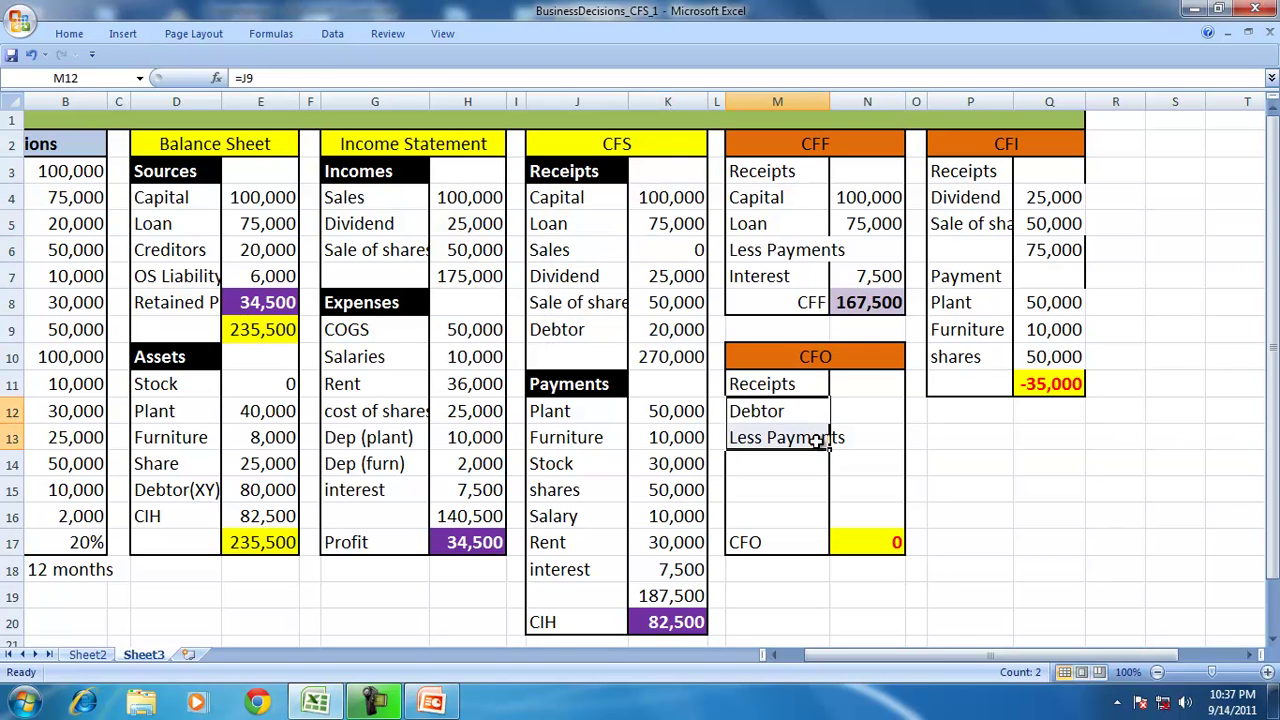
pyautogui.moveTo(830, 425); pyautogui.dragTo(895, 426)
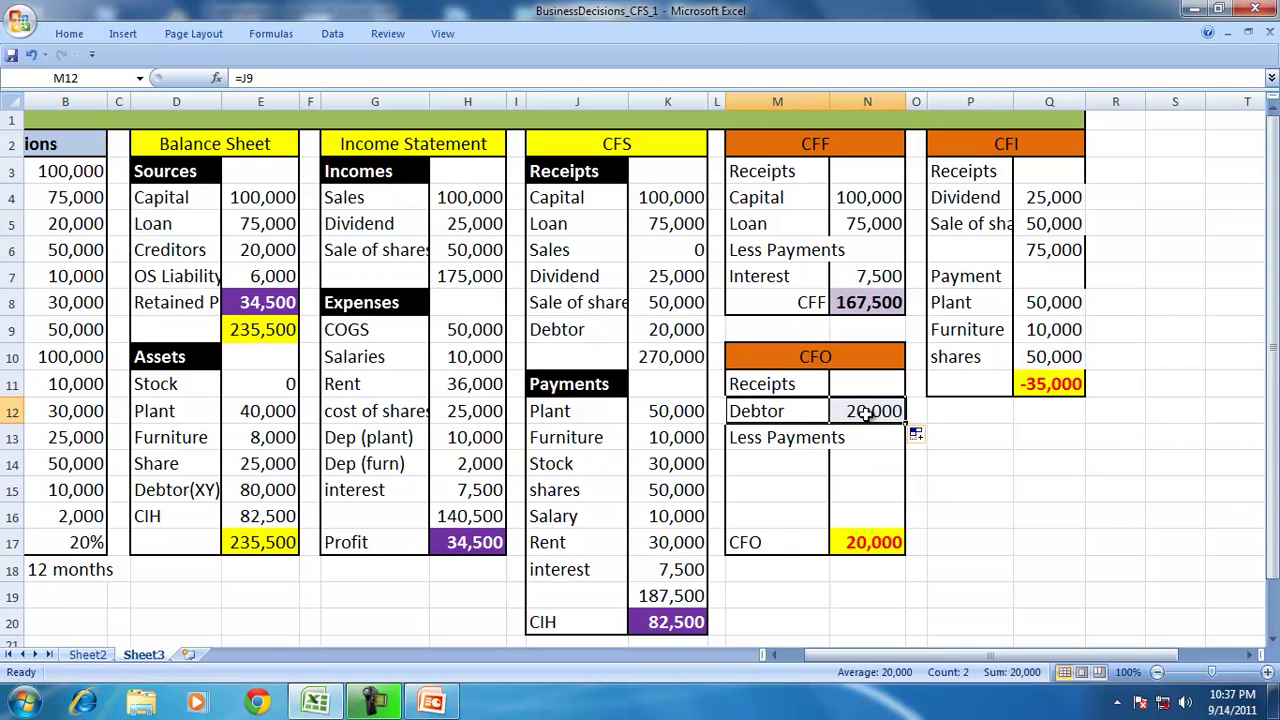
# Link the CFO payment labels in M14:M16 to the CFS Stock, Salary and Rent labels with =J14, =J16 and =J17.
pyautogui.click(788, 462)
pyautogui.write('=')
pyautogui.click(563, 463)
pyautogui.press('Return')
pyautogui.write('=')
pyautogui.click(565, 516)
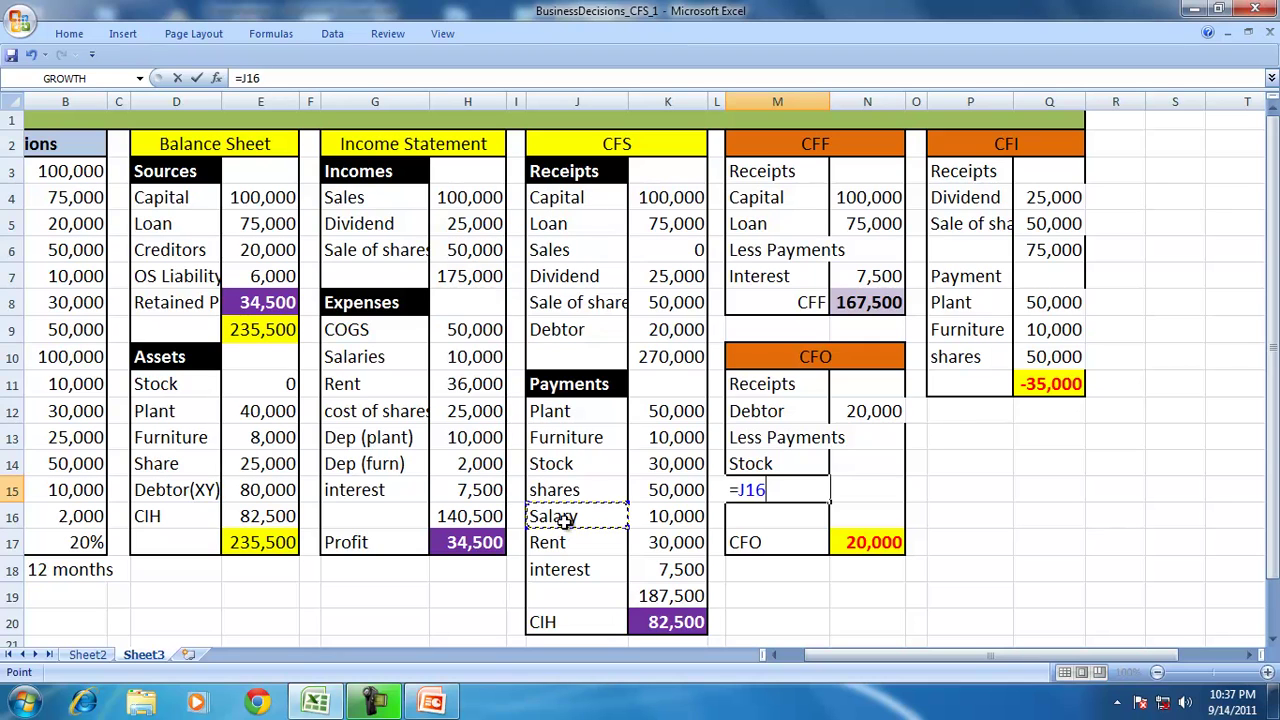
pyautogui.press('Return')
pyautogui.write('=')
pyautogui.click(557, 543)
pyautogui.press('Return')
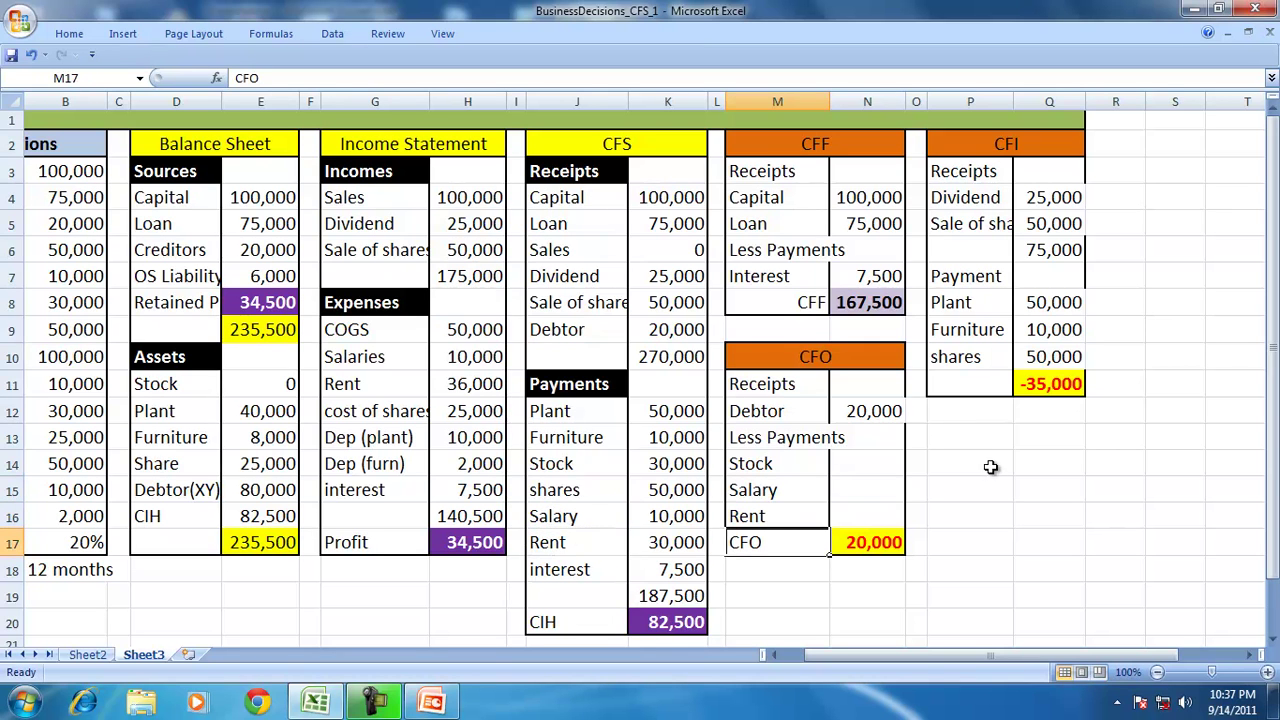
# Fill the Stock, Salary and Rent label formulas across into N14:N16 to bring in their amounts, and check the CFO total's formula in N17.
pyautogui.click(788, 466)
pyautogui.moveTo(833, 477); pyautogui.dragTo(850, 500)
pyautogui.click(752, 489)
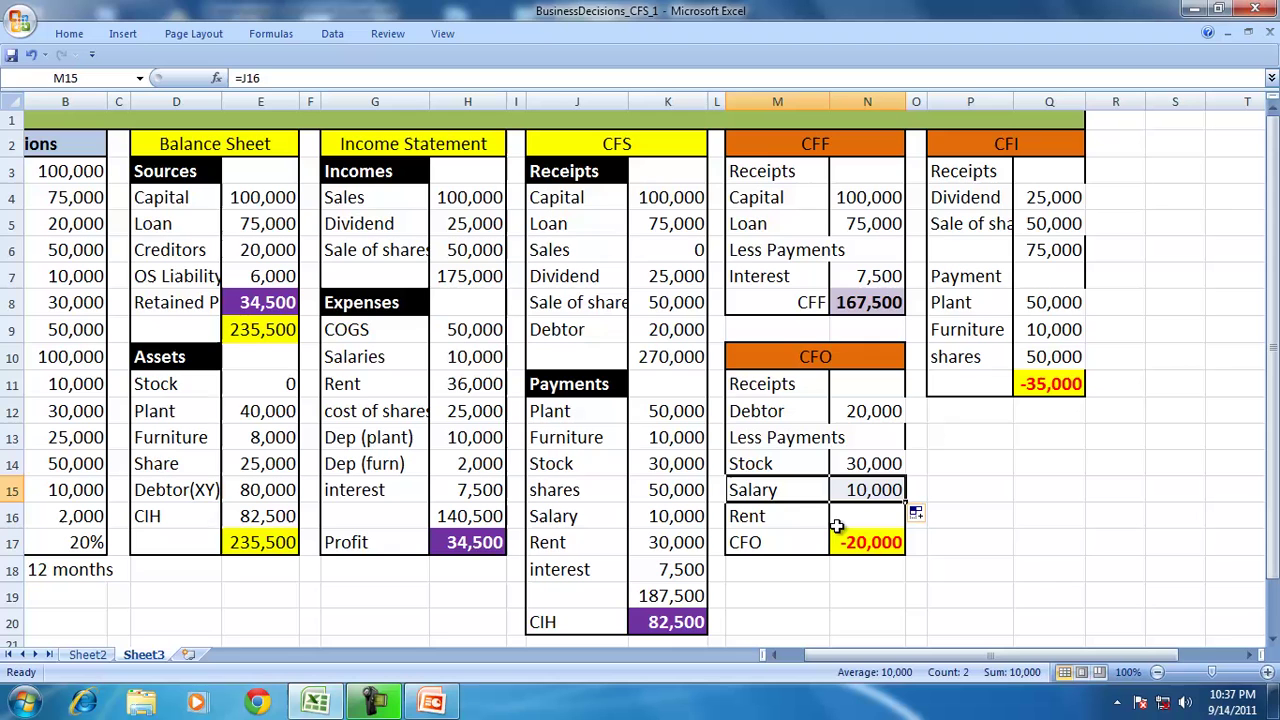
pyautogui.click(772, 516)
pyautogui.moveTo(830, 530); pyautogui.dragTo(872, 528)
pyautogui.click(1005, 543)
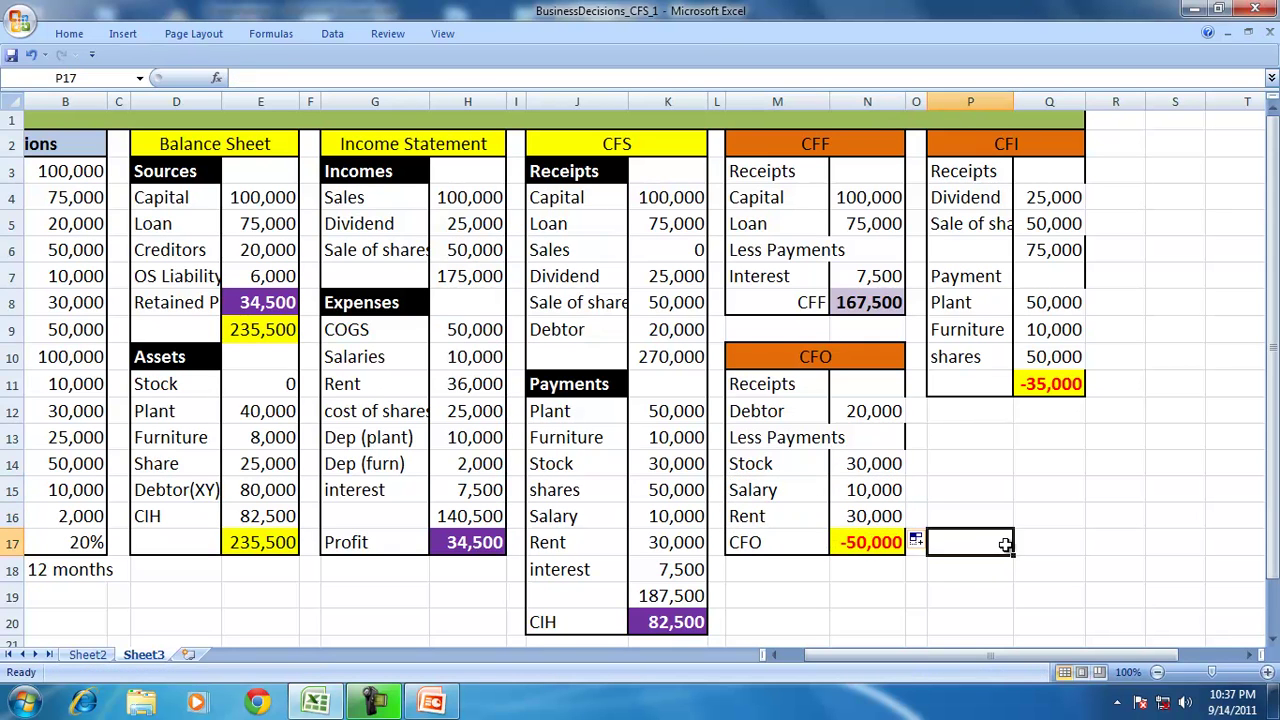
pyautogui.click(870, 545)
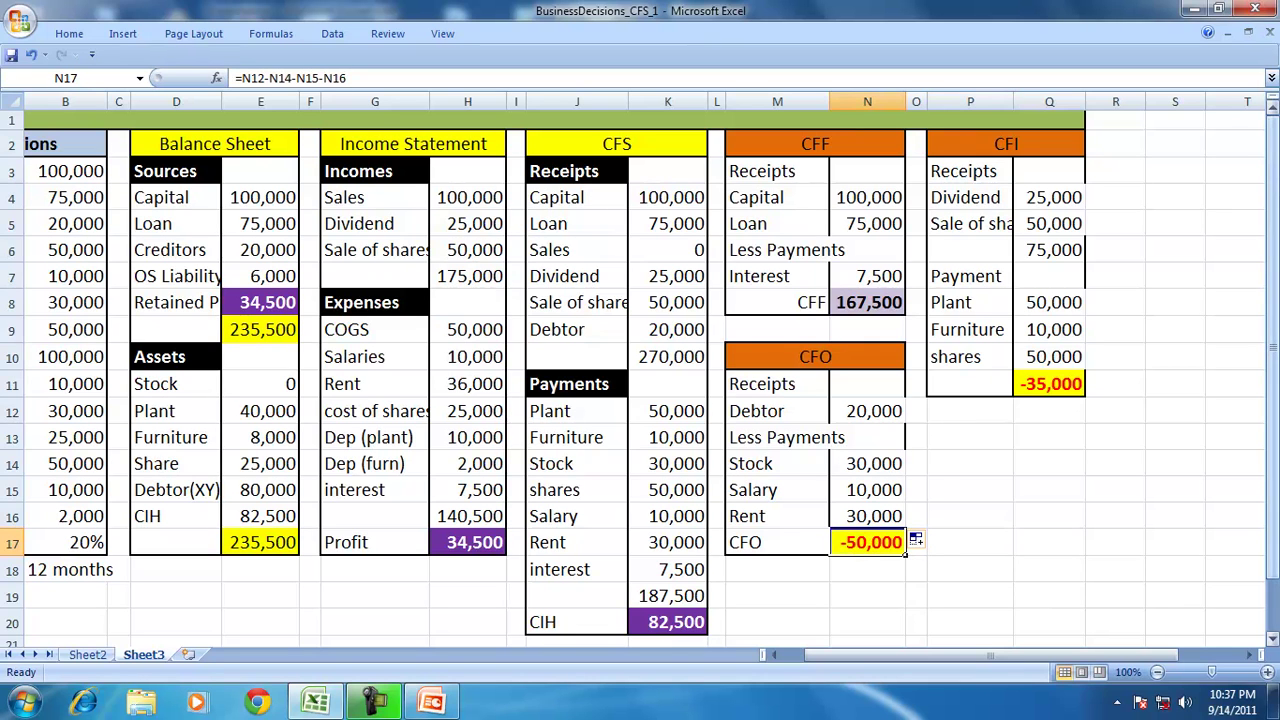
# Merge and center P13:Q13 below the CFI table and give it a light purple fill.
pyautogui.moveTo(951, 429); pyautogui.dragTo(1050, 437)
pyautogui.click(69, 33)
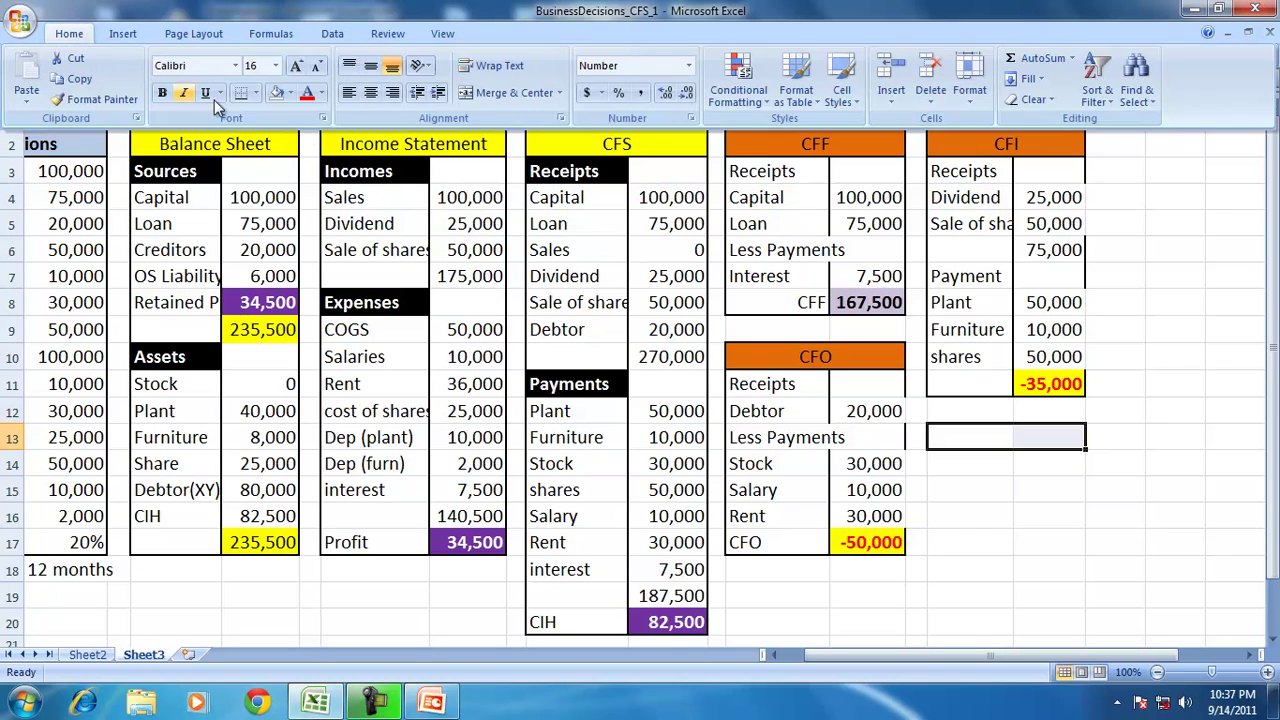
pyautogui.click(466, 92)
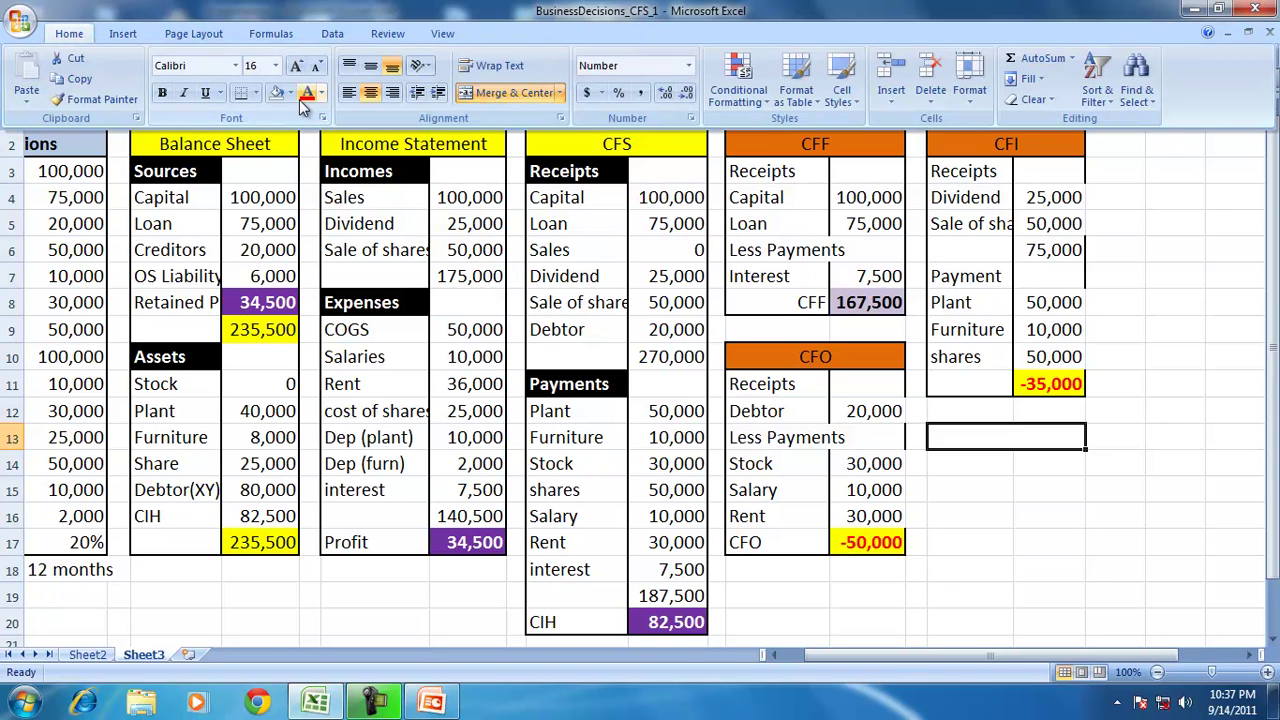
pyautogui.click(290, 93)
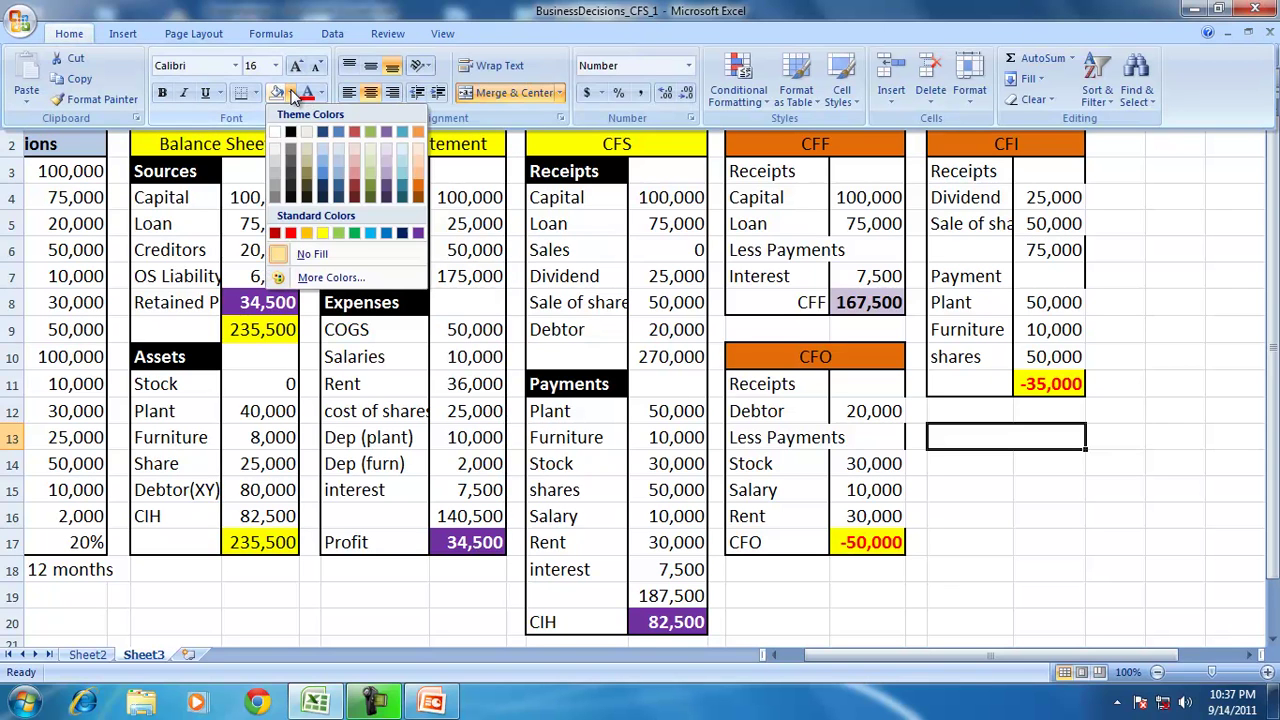
pyautogui.click(384, 160)
# Link P14 under the purple heading cell to the CFF label with =M8.
pyautogui.click(963, 466)
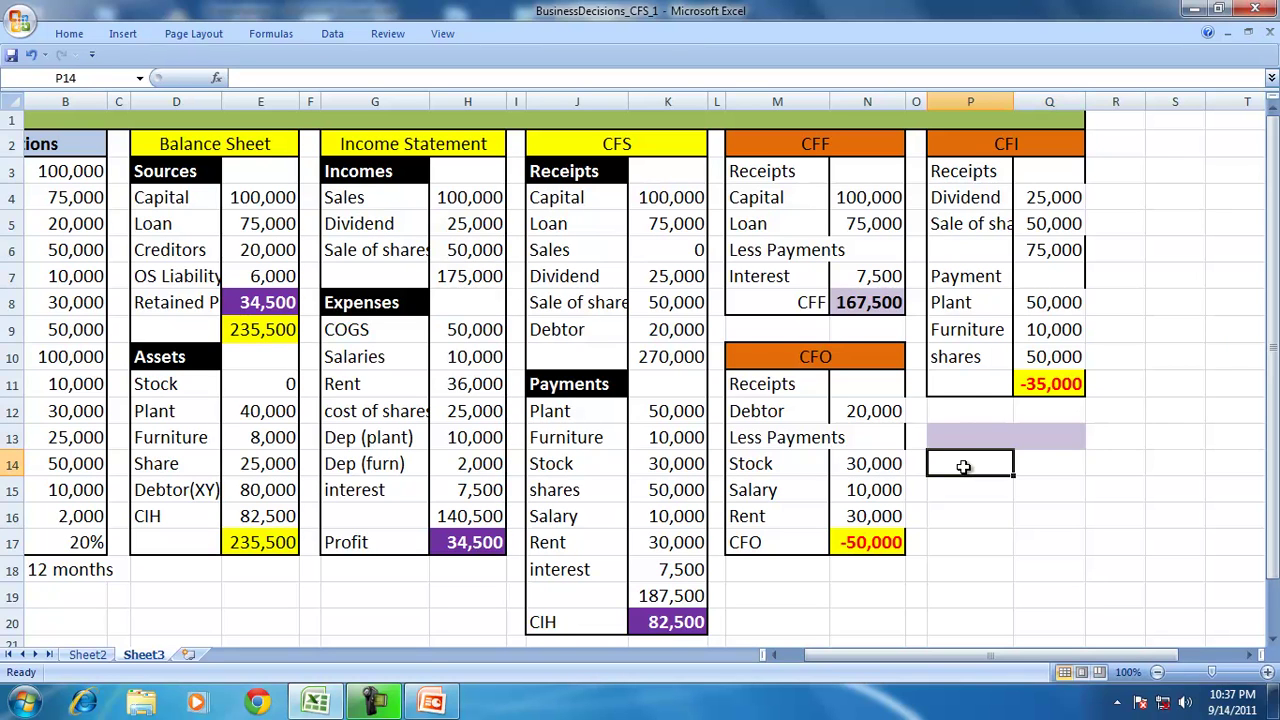
pyautogui.write('+')
pyautogui.press('BackSpace')
pyautogui.write('=')
pyautogui.click(762, 291)
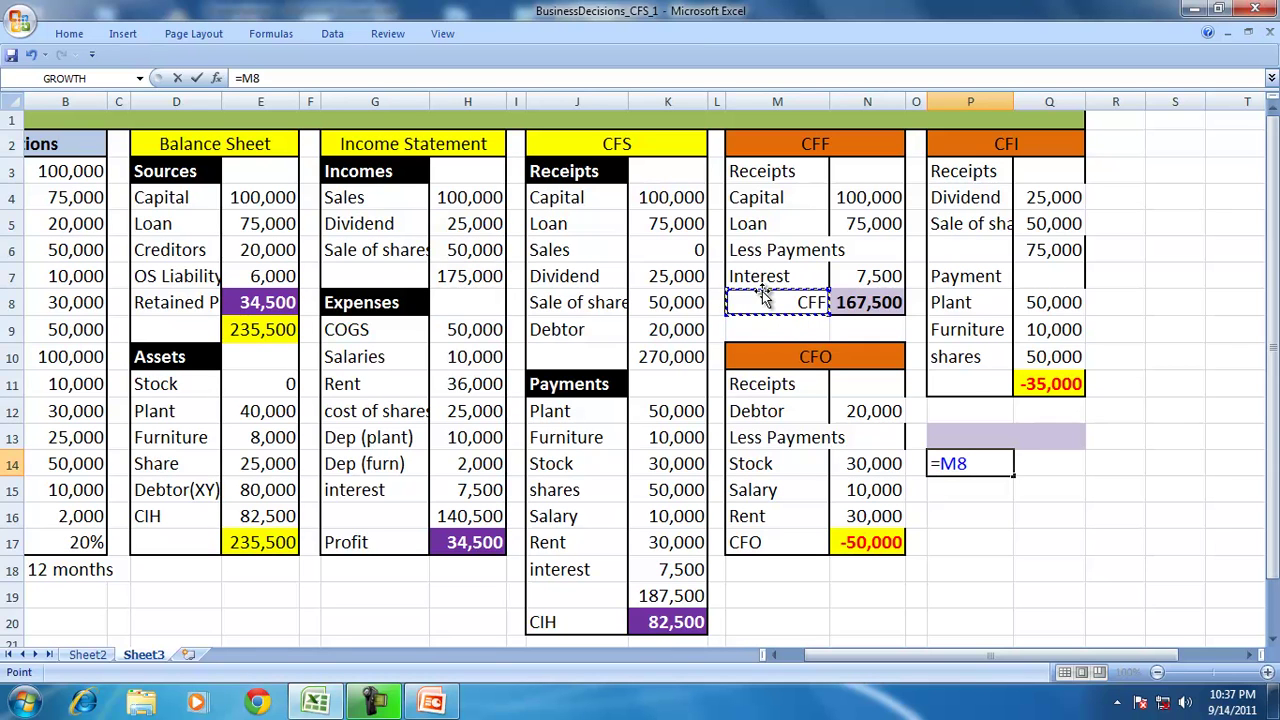
pyautogui.press('Return')
# Link P15 to the CFI total's label cell with =P11, and enter the missing label CFI in P11.
pyautogui.write('=')
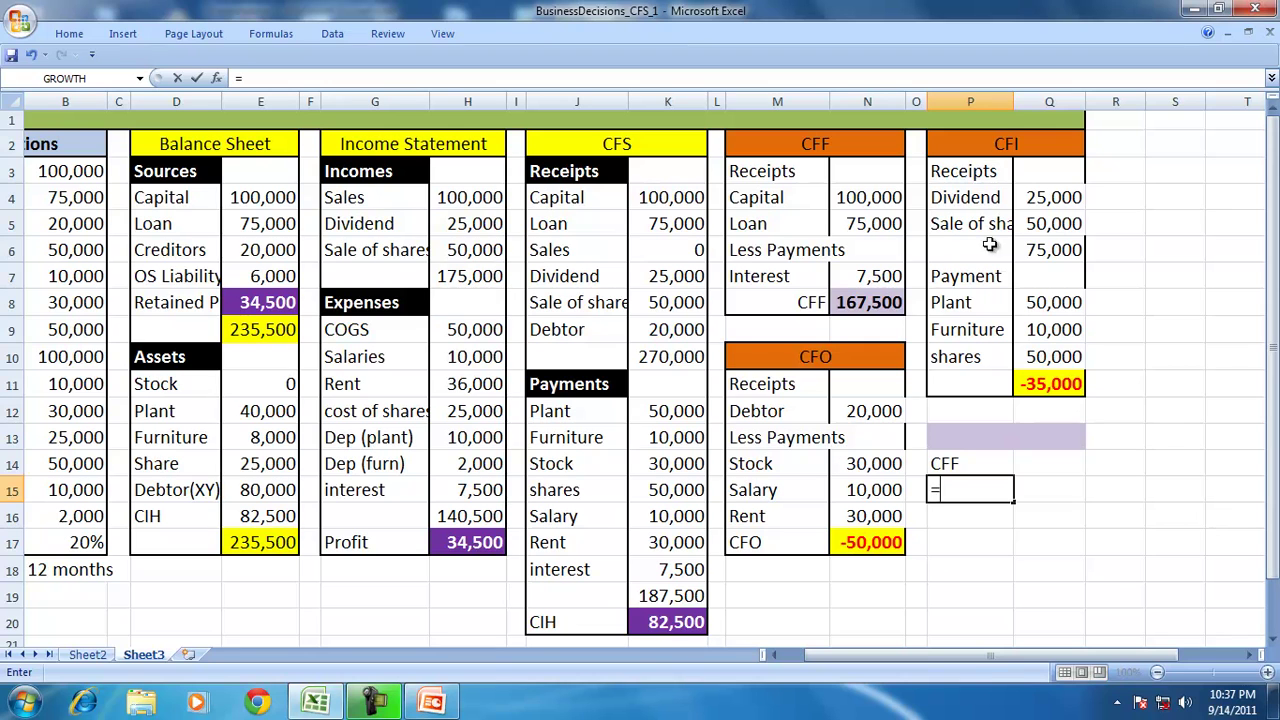
pyautogui.click(995, 385)
pyautogui.press('Return')
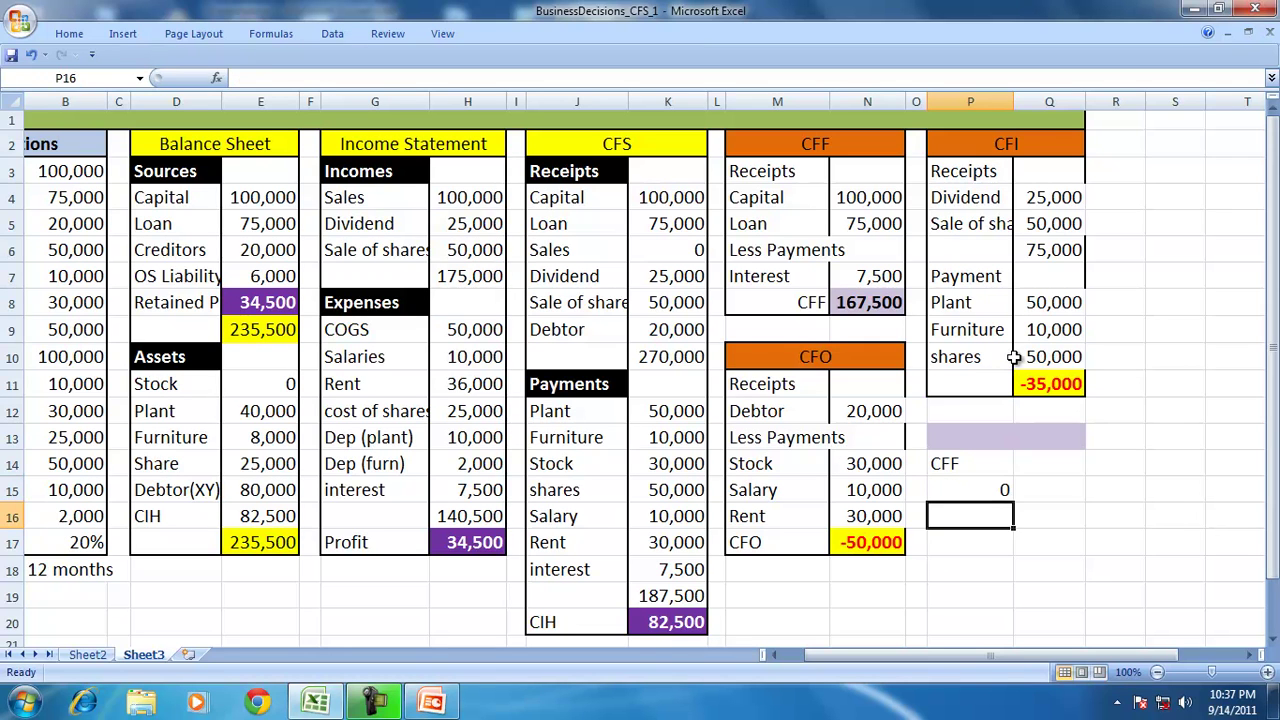
pyautogui.click(991, 386)
pyautogui.write('CFI')
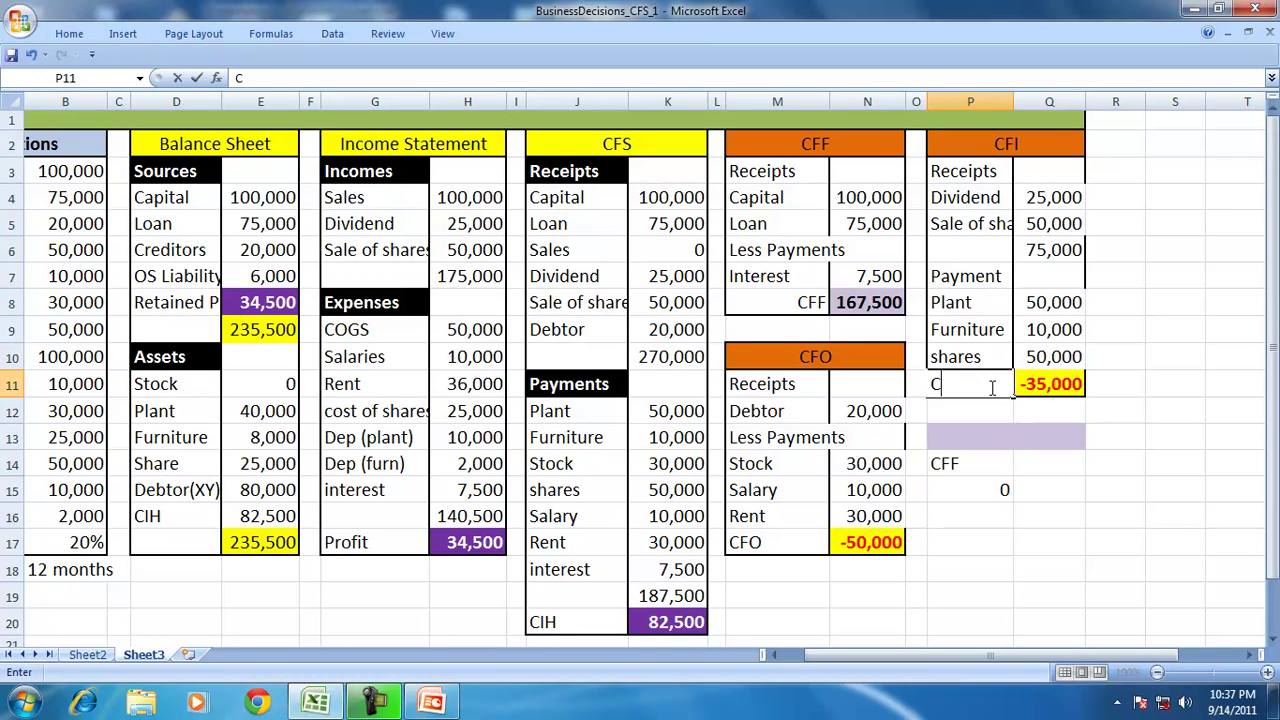
pyautogui.press('Return')
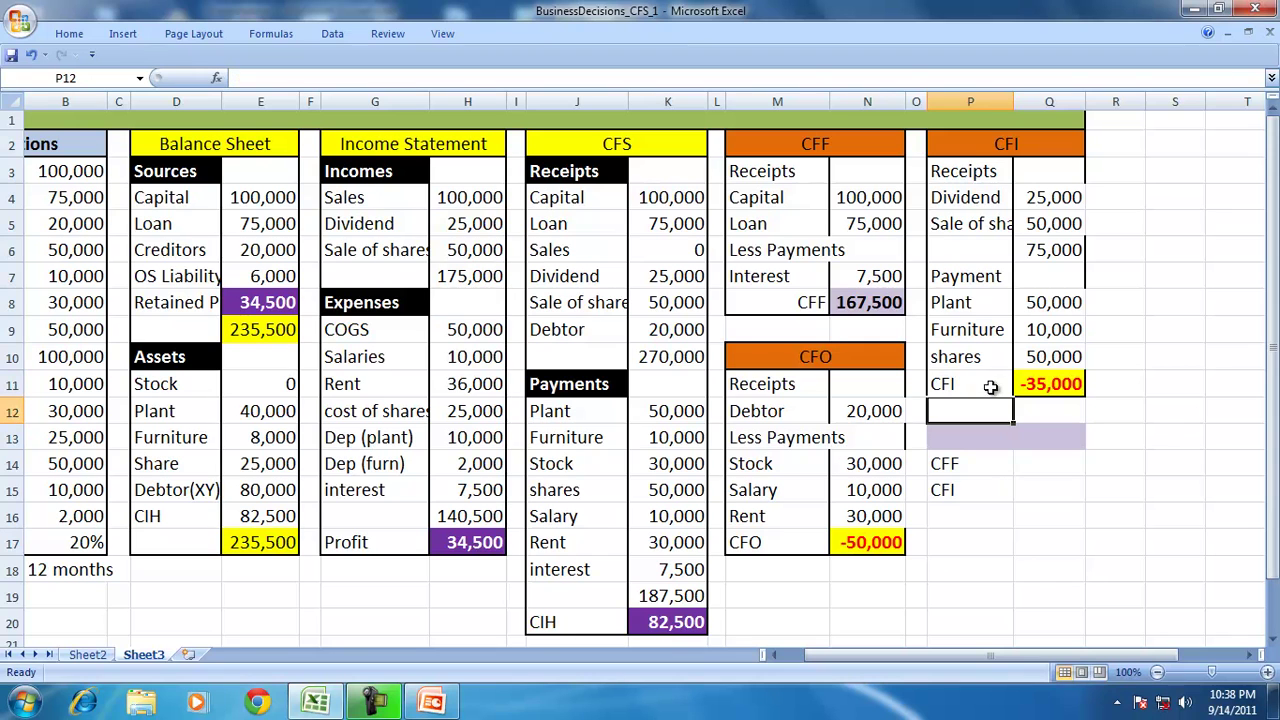
# Link P16 to the CFO total's label with =M17.
pyautogui.click(944, 516)
pyautogui.write('=')
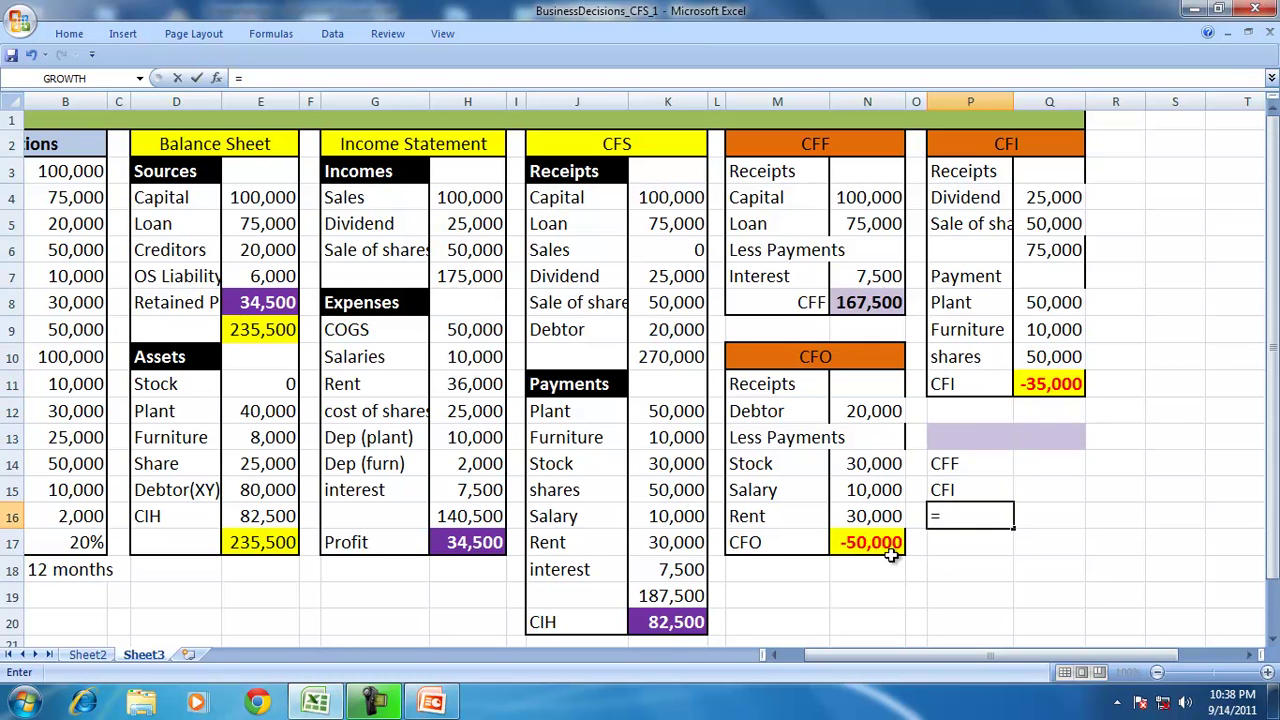
pyautogui.click(756, 543)
pyautogui.press('Return')
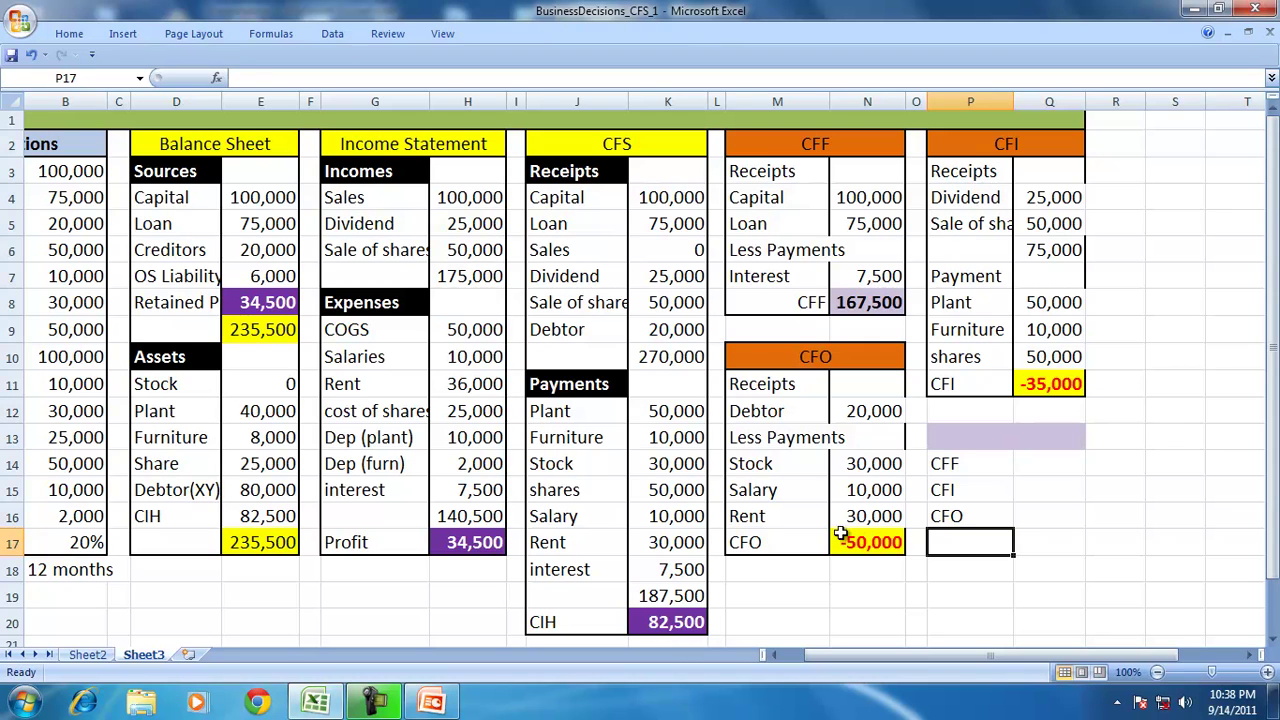
# Fill the CFO, CFI and CFF label formulas across into Q14:Q16, and widen column Q so the amounts fit.
pyautogui.click(955, 510)
pyautogui.moveTo(1014, 528); pyautogui.dragTo(1068, 506)
pyautogui.click(965, 495)
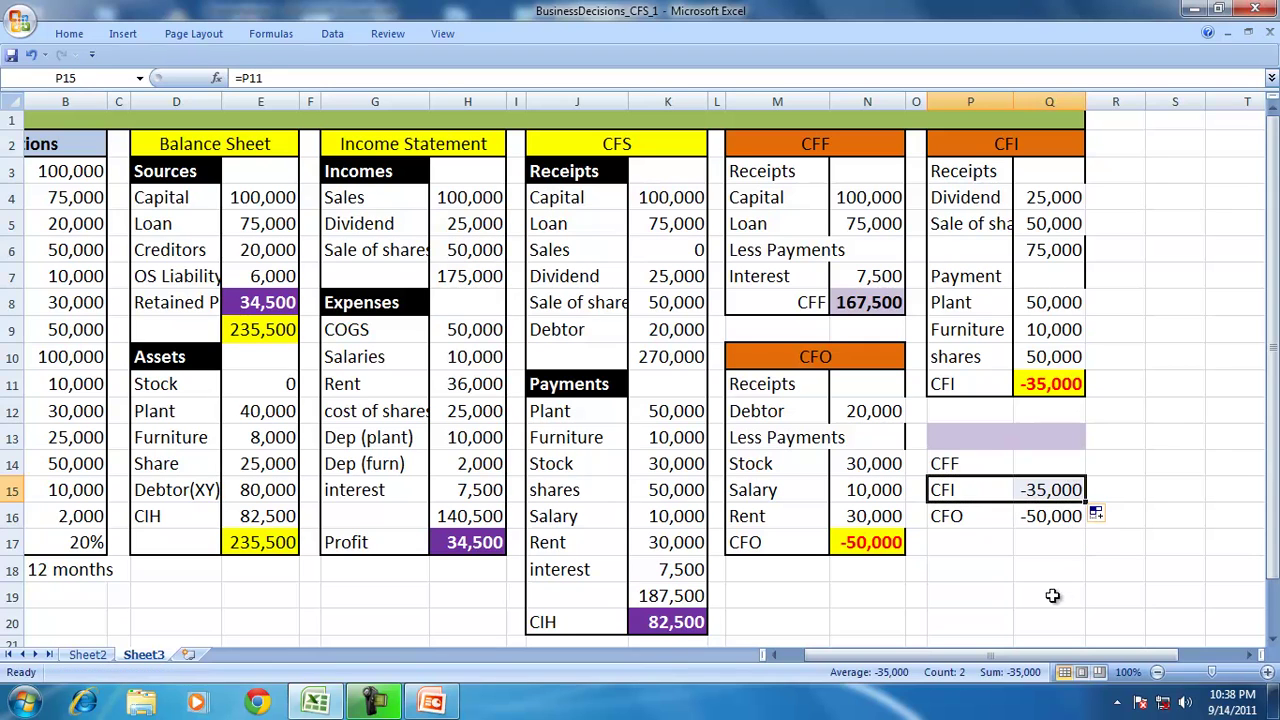
pyautogui.click(966, 465)
pyautogui.moveTo(1016, 477); pyautogui.dragTo(1068, 479)
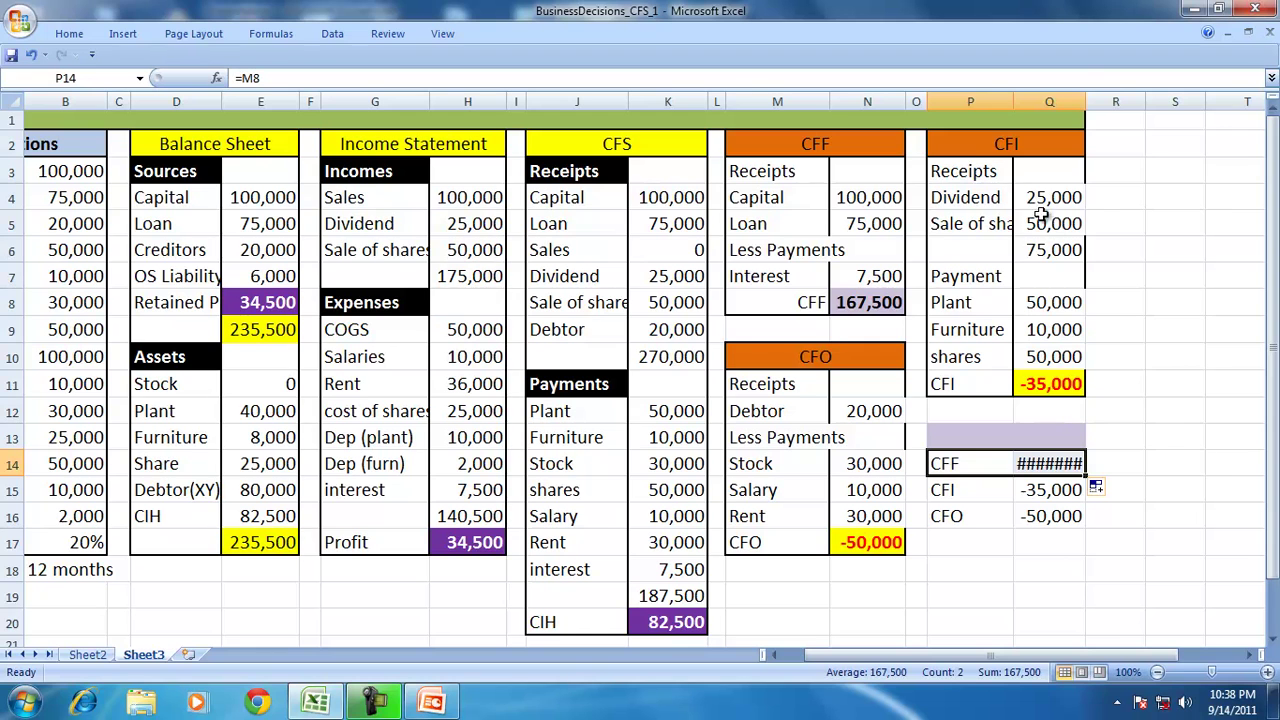
pyautogui.moveTo(1085, 101); pyautogui.dragTo(1103, 101)
# Total the CFF, CFI and CFO amounts in Q17 with =SUM(Q14:Q16).
pyautogui.moveTo(1046, 464); pyautogui.dragTo(1053, 514)
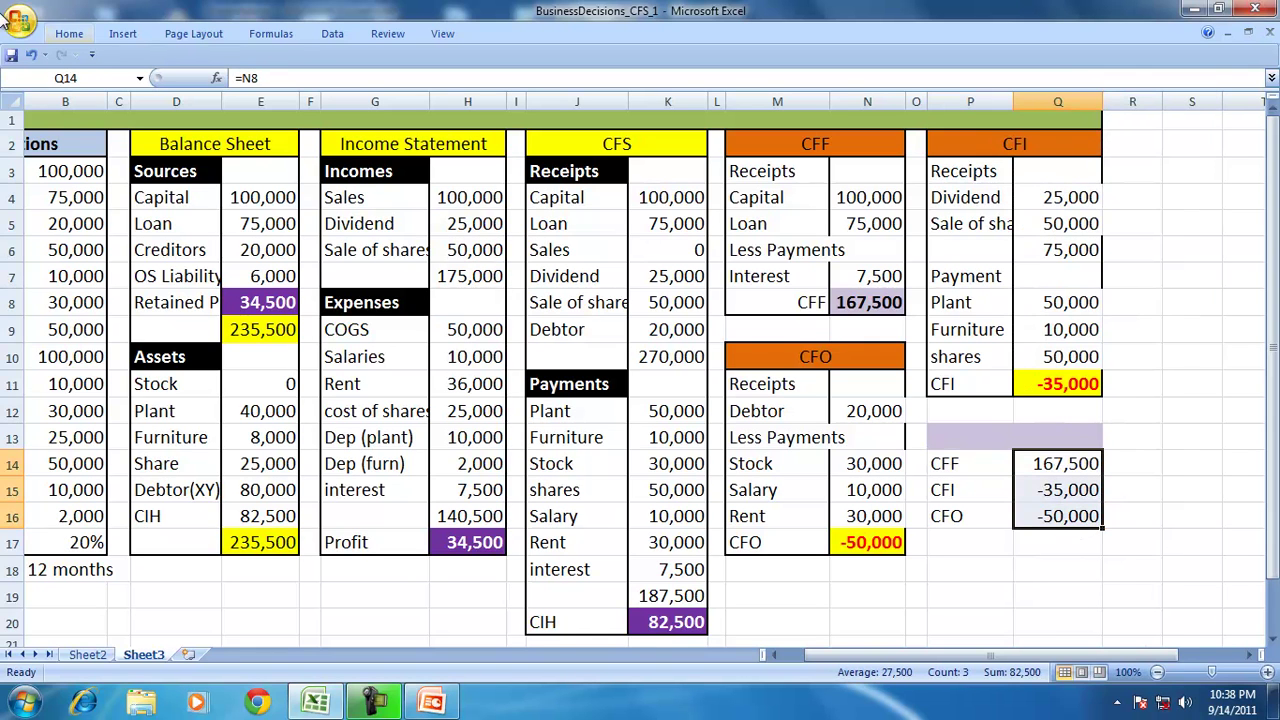
pyautogui.click(69, 33)
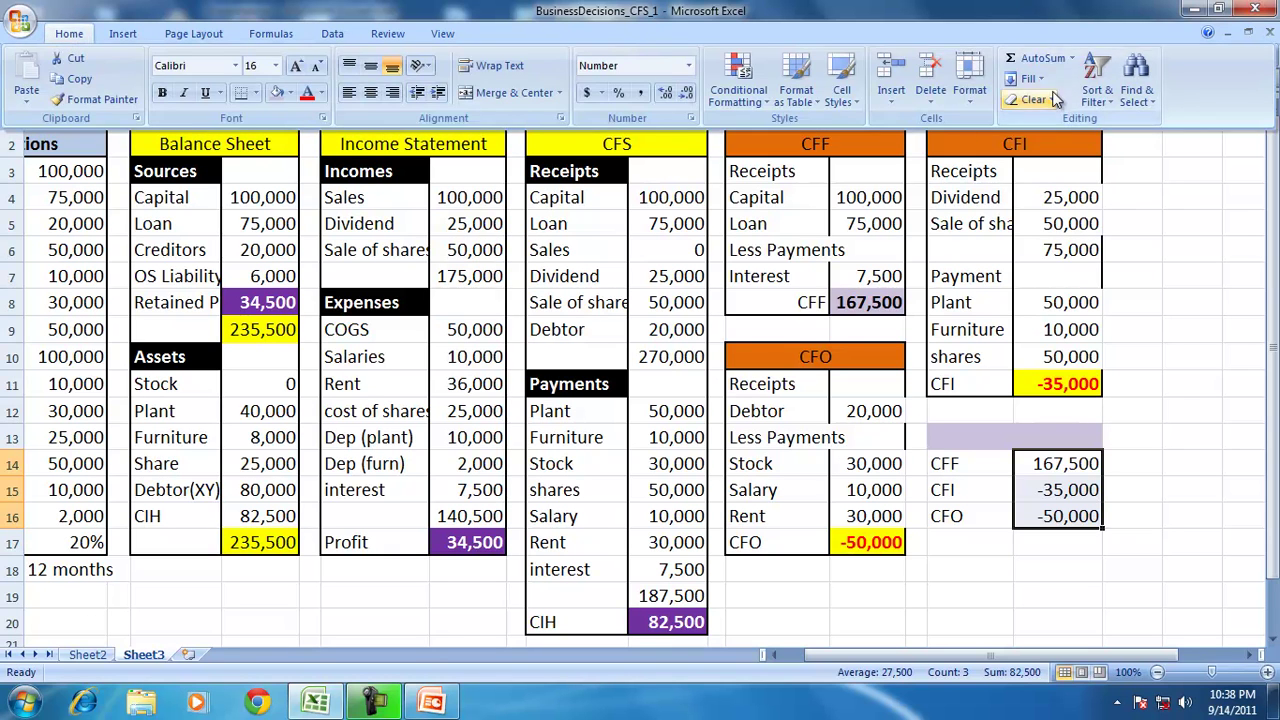
pyautogui.click(1030, 57)
pyautogui.click(1058, 543)
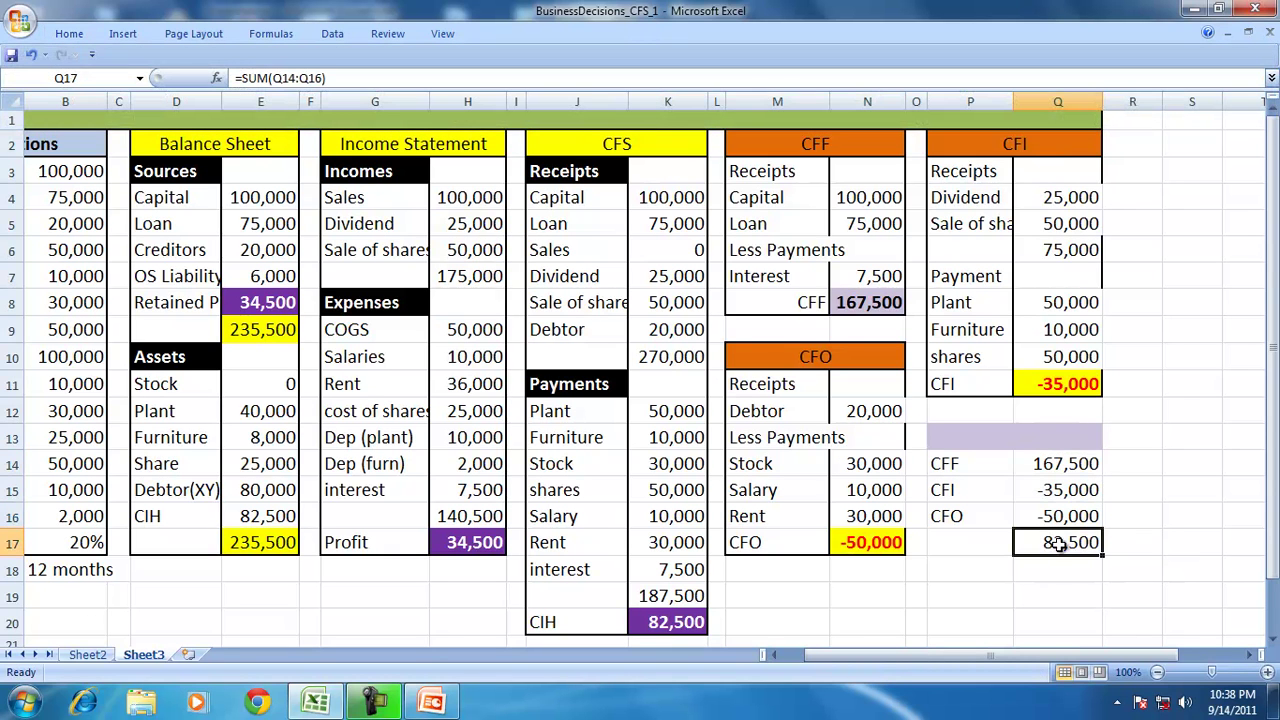
# Copy the formatting of the CFS cash-in-hand amount in K20 onto the summary total in Q17.
pyautogui.click(670, 617)
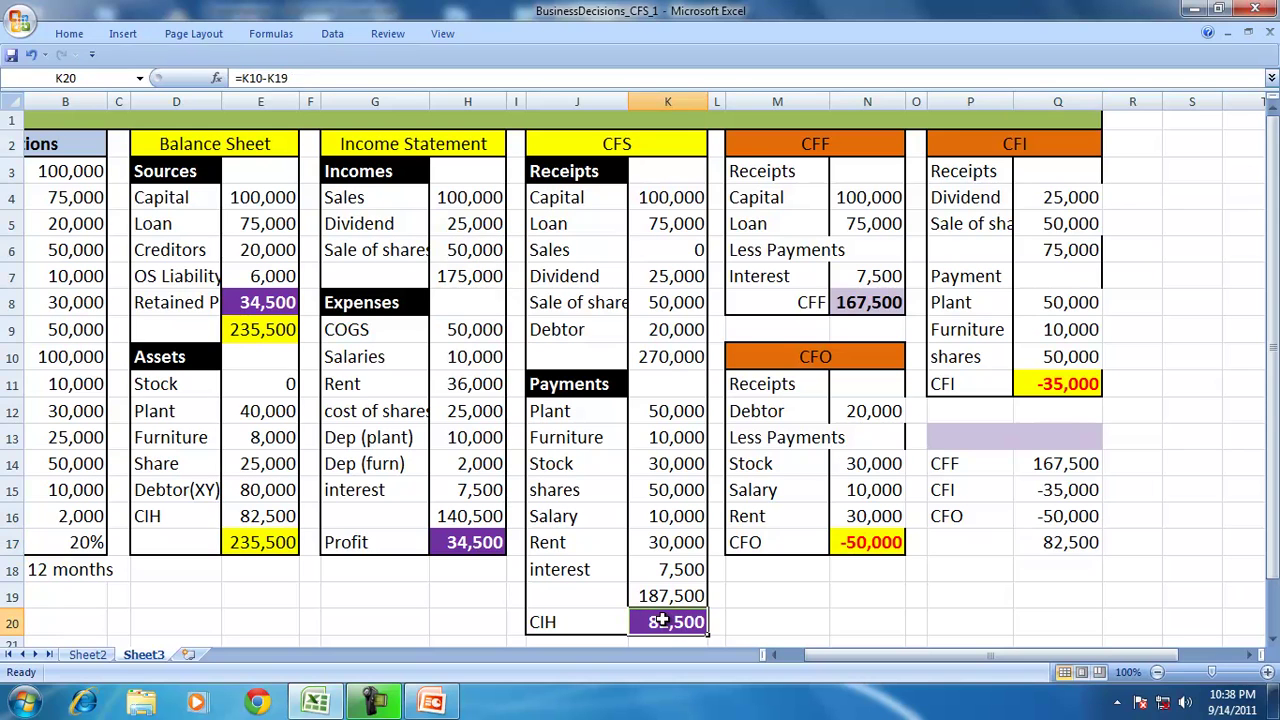
pyautogui.click(69, 33)
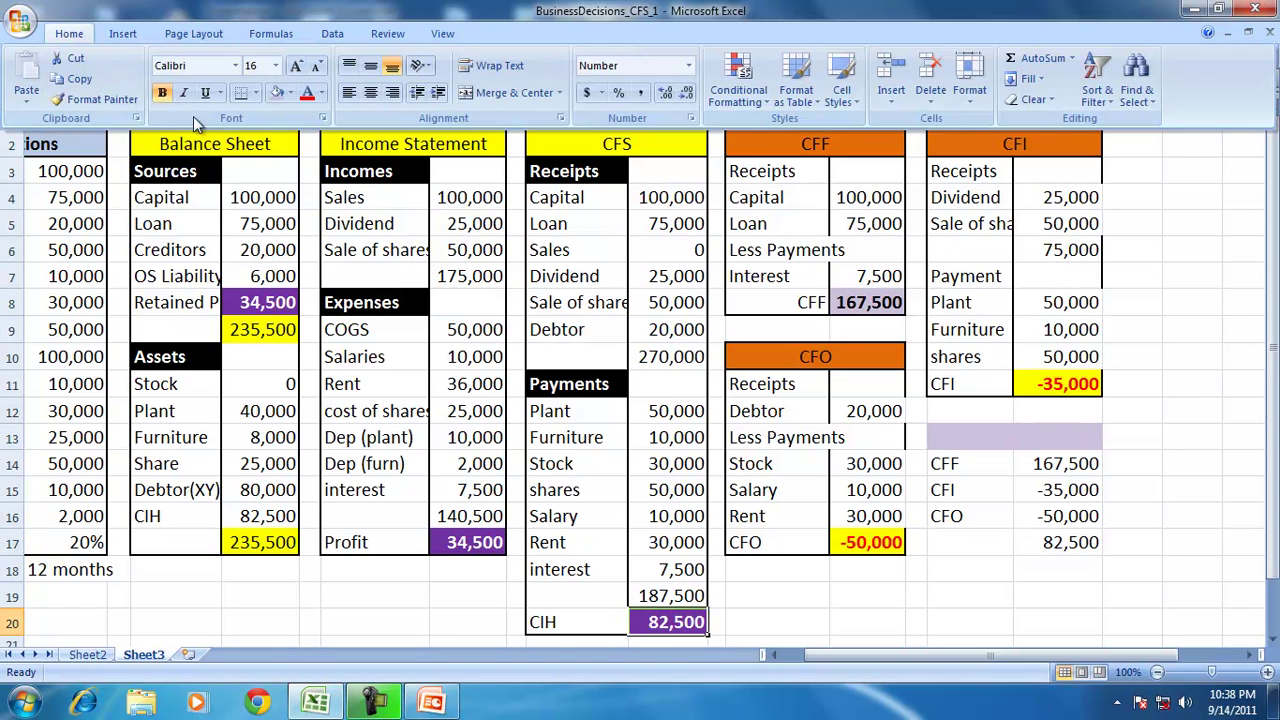
pyautogui.click(85, 90)
pyautogui.click(1065, 542)
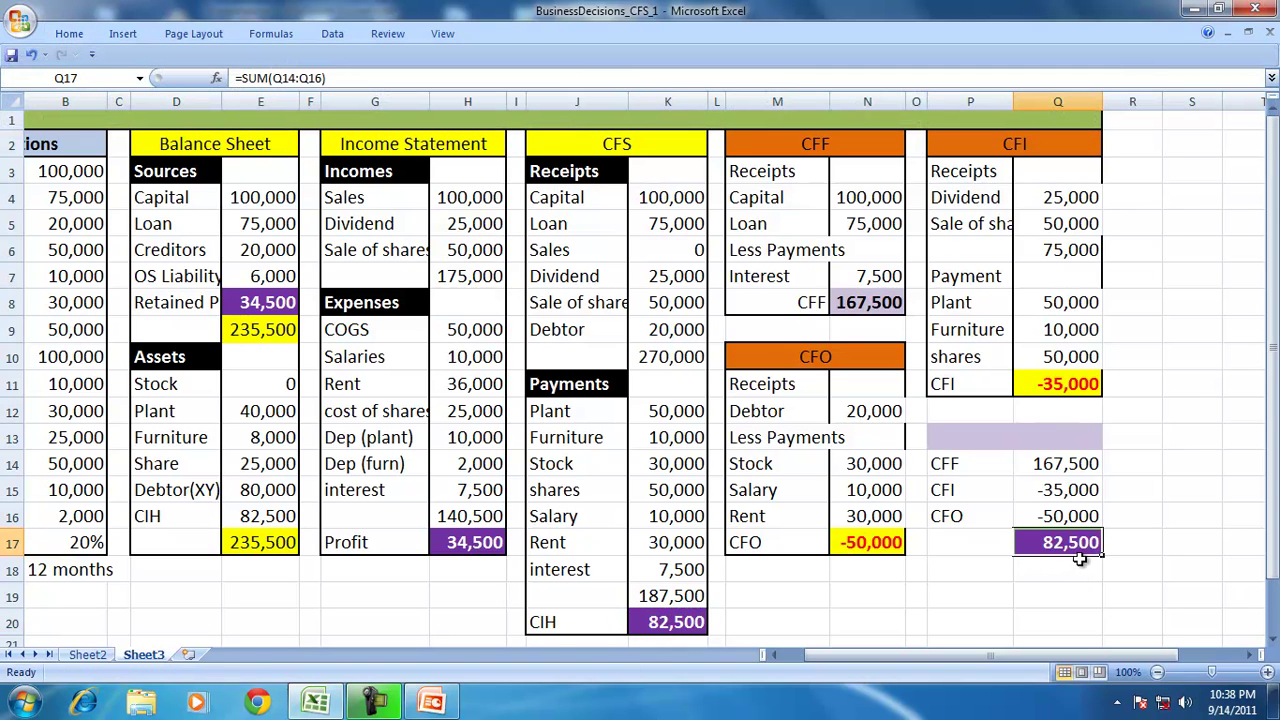
# Enter the heading CFS in the merged cell P13 and add an outline border around the summary table P13:Q17.
pyautogui.click(1015, 437)
pyautogui.write('CFS')
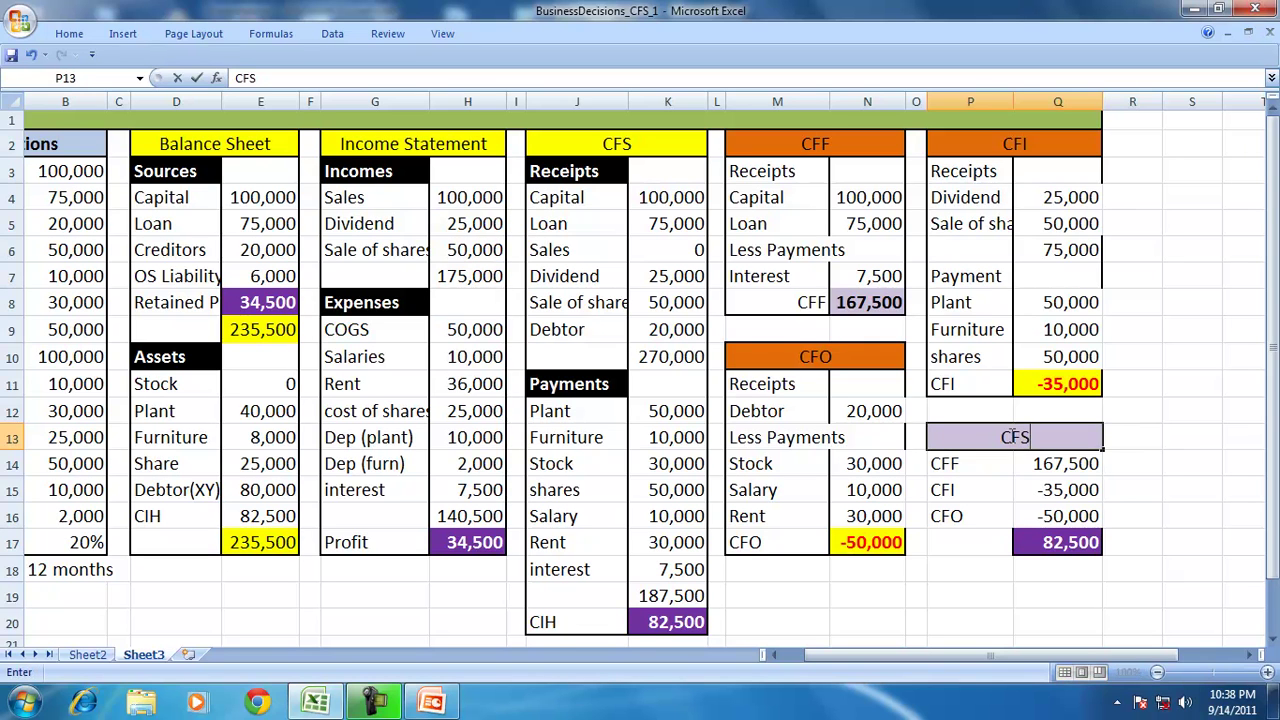
pyautogui.press('Return')
pyautogui.moveTo(1012, 437); pyautogui.dragTo(1050, 542)
pyautogui.click(72, 38)
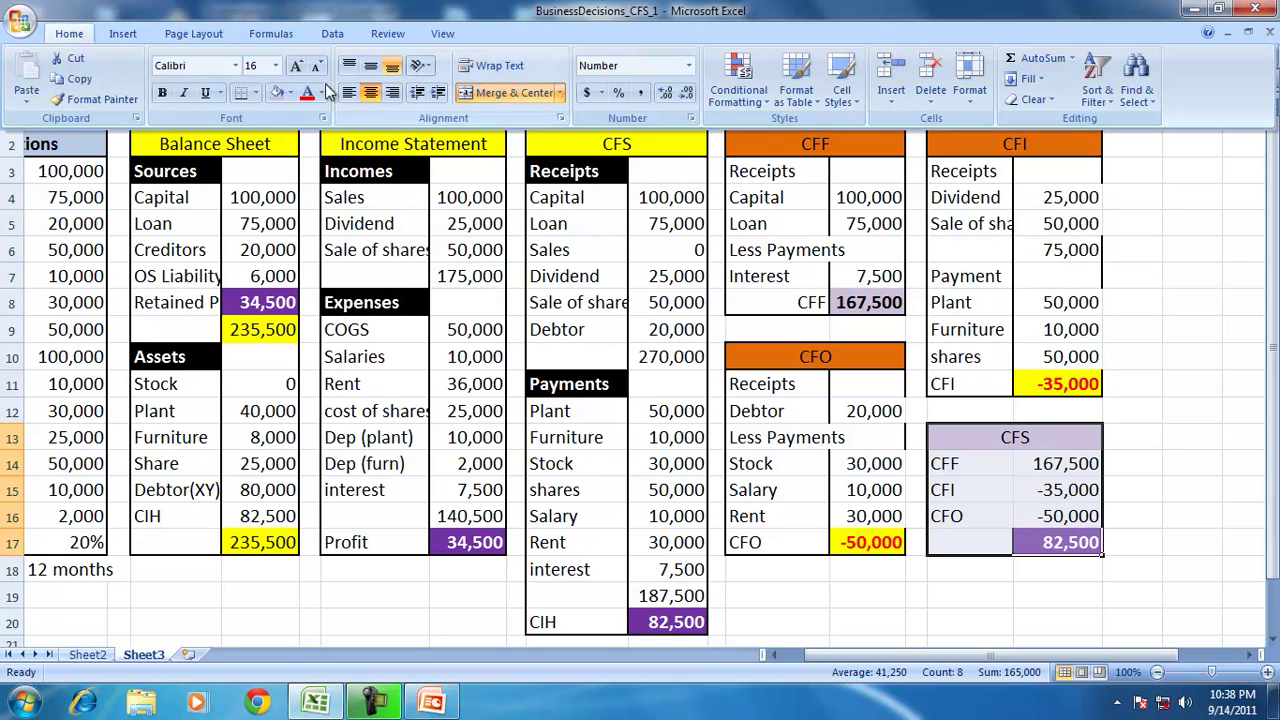
pyautogui.click(257, 92)
pyautogui.click(281, 284)
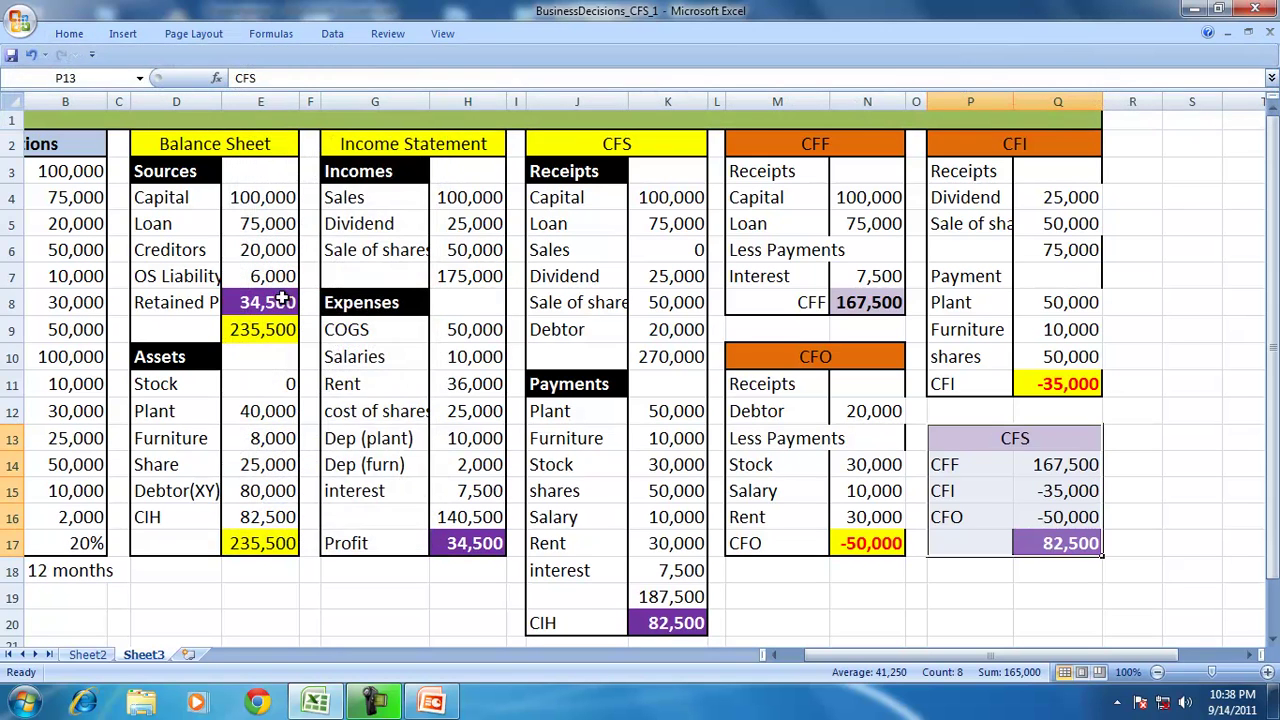
# Apply the same outline border to the amounts in Q14:Q16 and to the CFS heading in P13.
pyautogui.moveTo(1050, 465); pyautogui.dragTo(1058, 520)
pyautogui.click(69, 33)
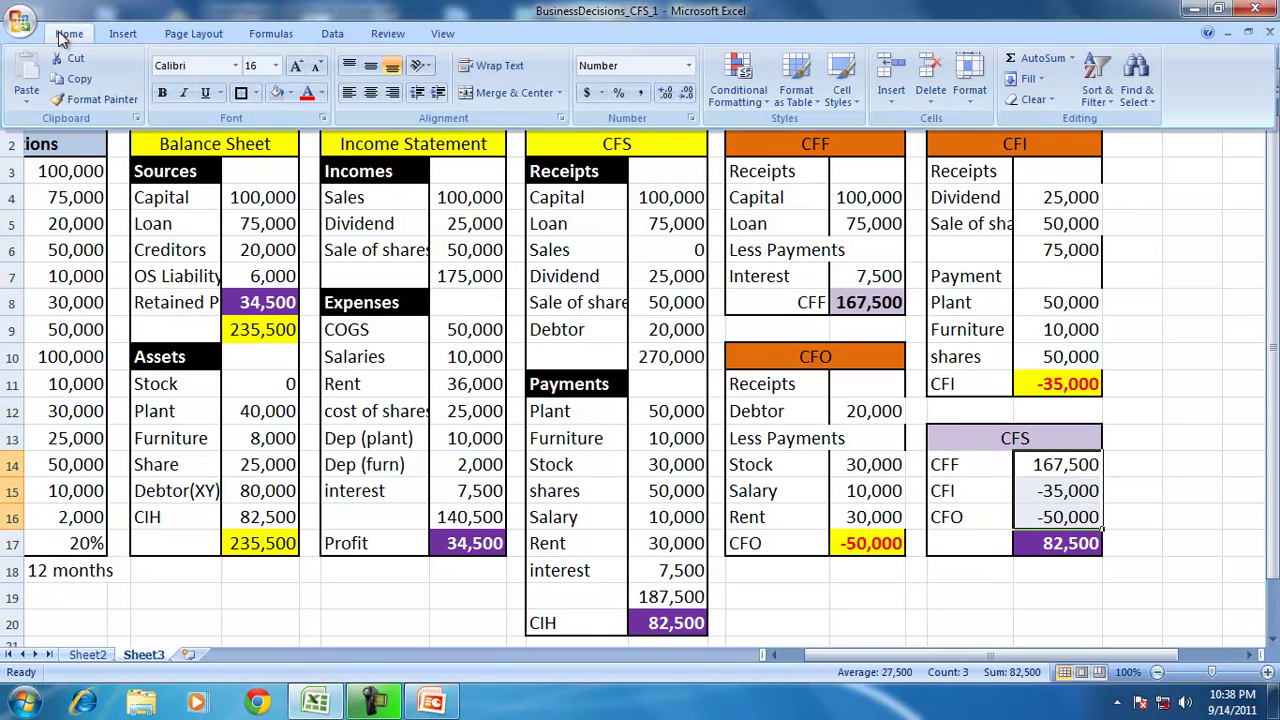
pyautogui.click(240, 92)
pyautogui.click(890, 563)
pyautogui.click(983, 437)
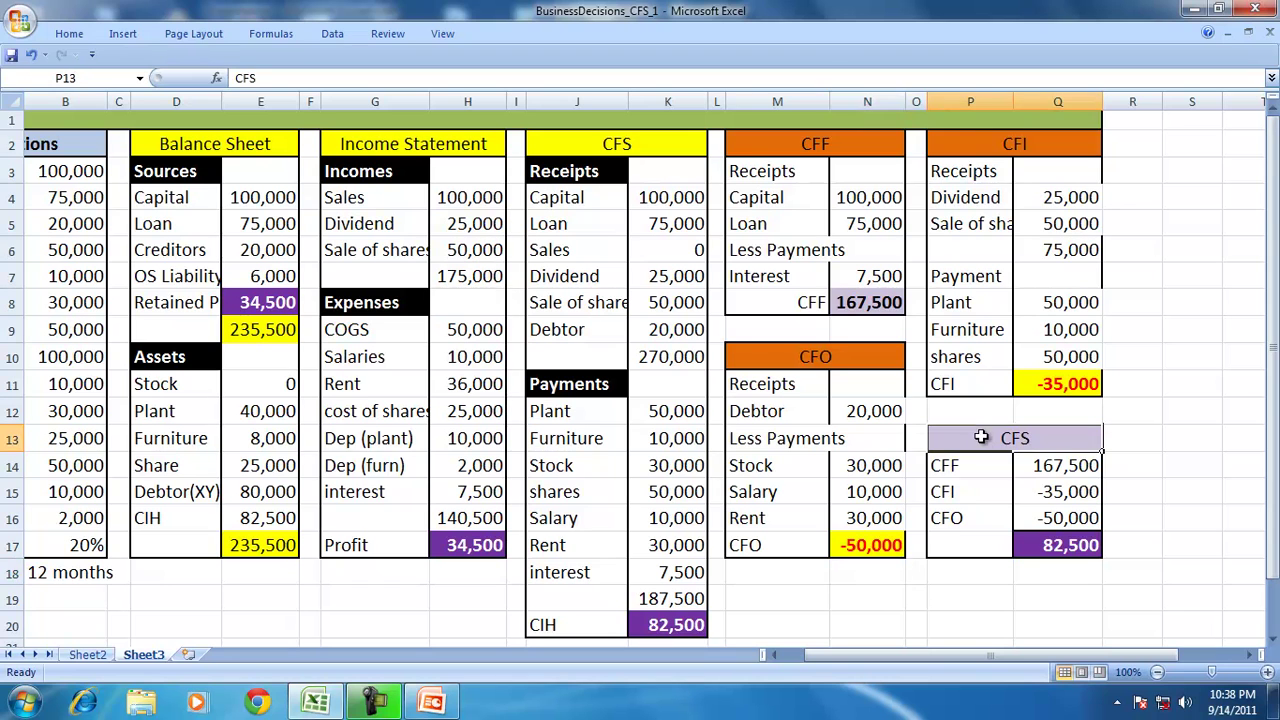
pyautogui.click(60, 34)
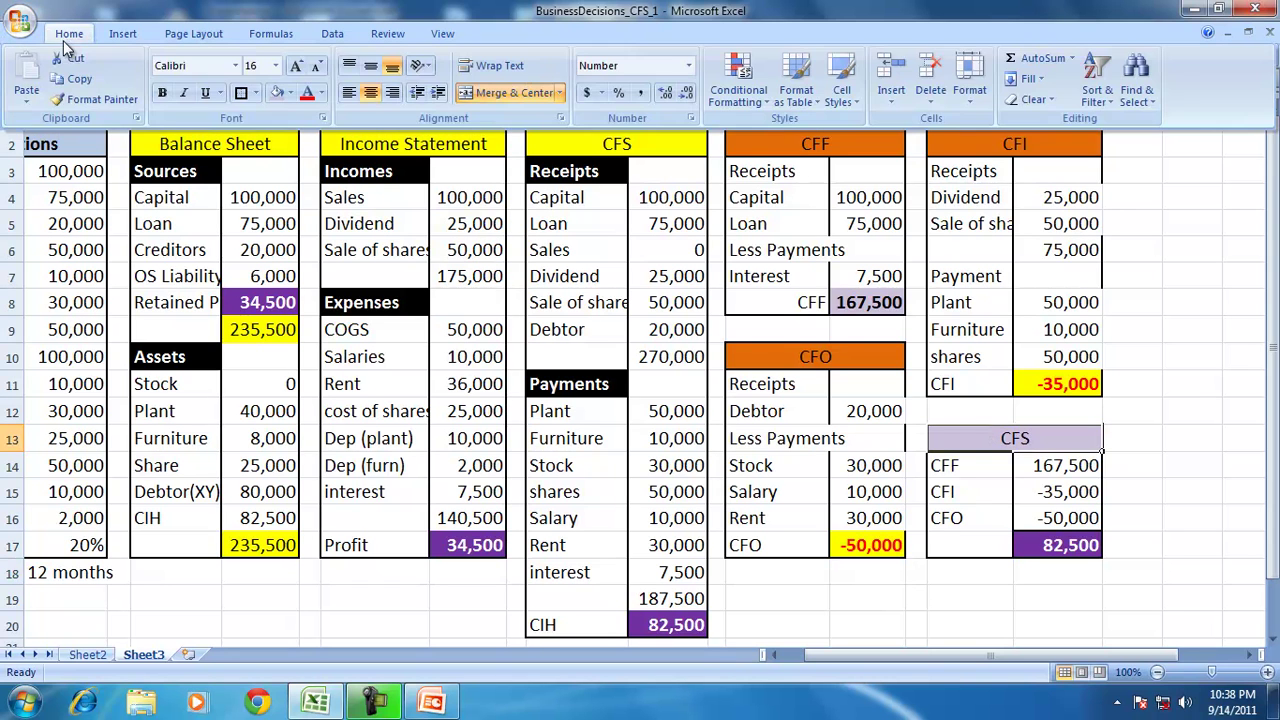
pyautogui.click(240, 92)
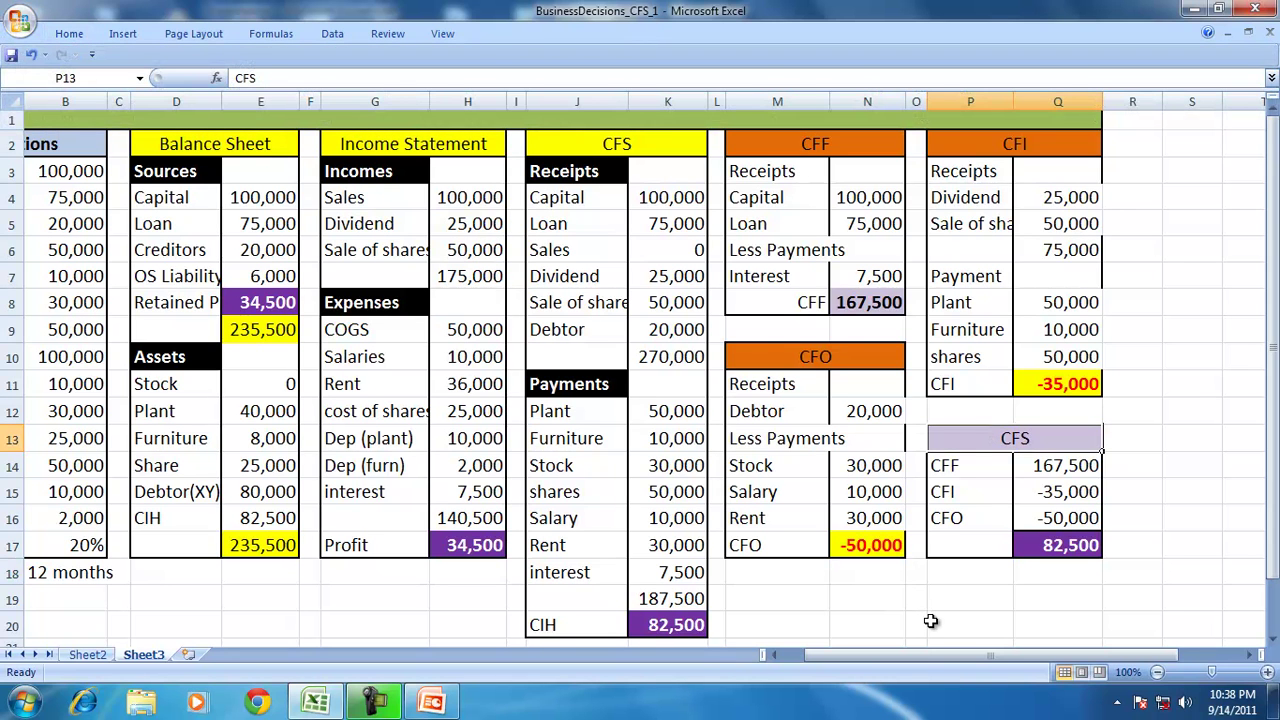
# Review the full CFS in J2:K20 against its split into the CFF and CFO sections.
pyautogui.click(1028, 605)
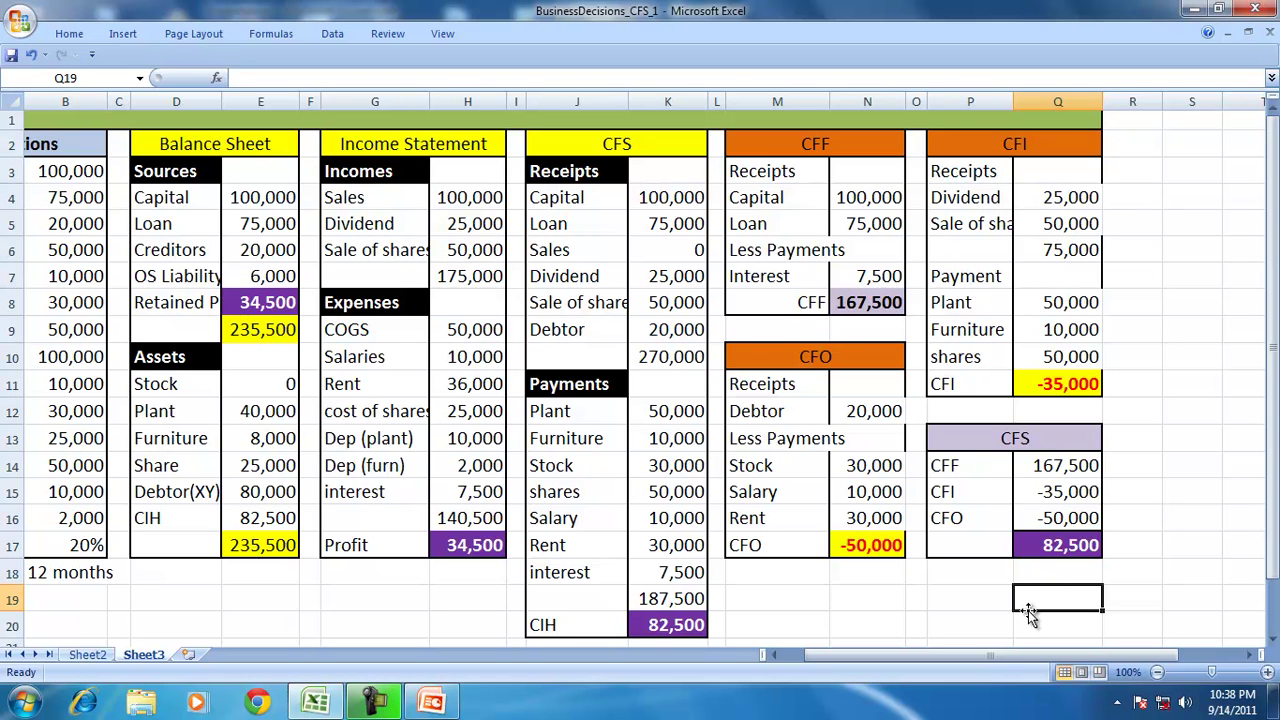
pyautogui.moveTo(553, 165); pyautogui.dragTo(588, 580)
pyautogui.moveTo(1275, 482); pyautogui.dragTo(1275, 468)
pyautogui.moveTo(582, 145); pyautogui.dragTo(632, 624)
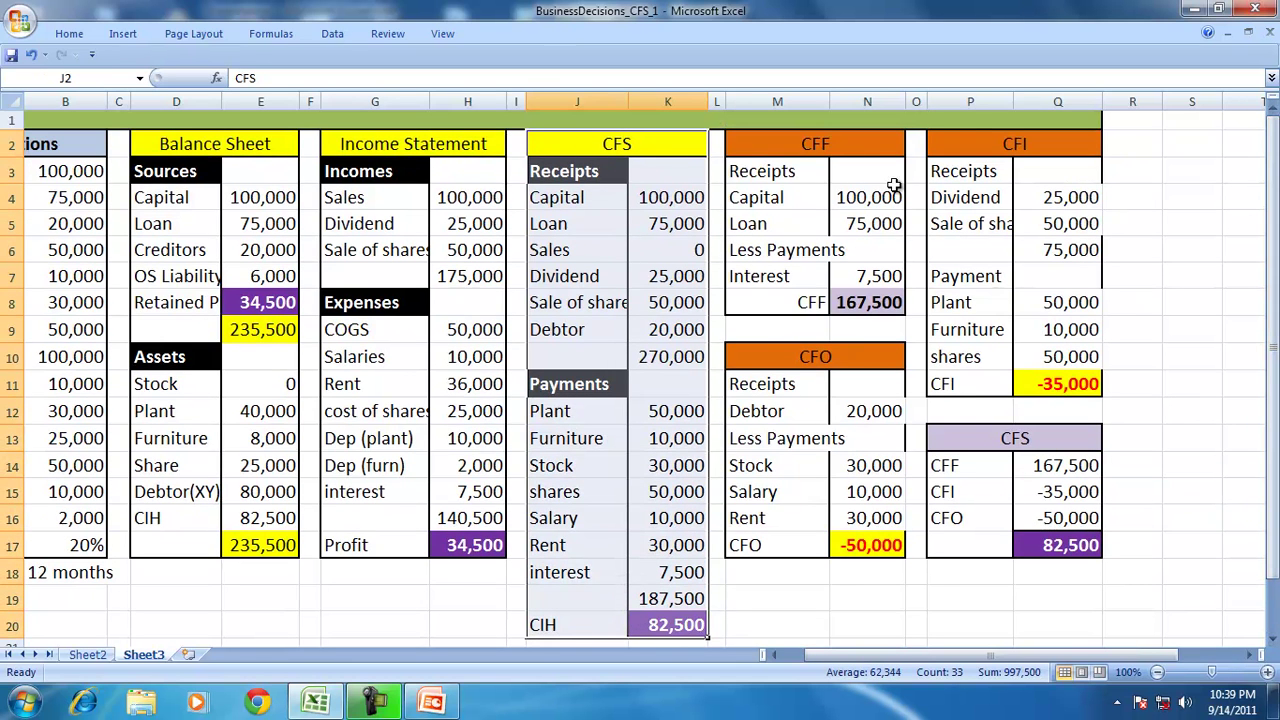
pyautogui.click(790, 141)
pyautogui.click(835, 345)
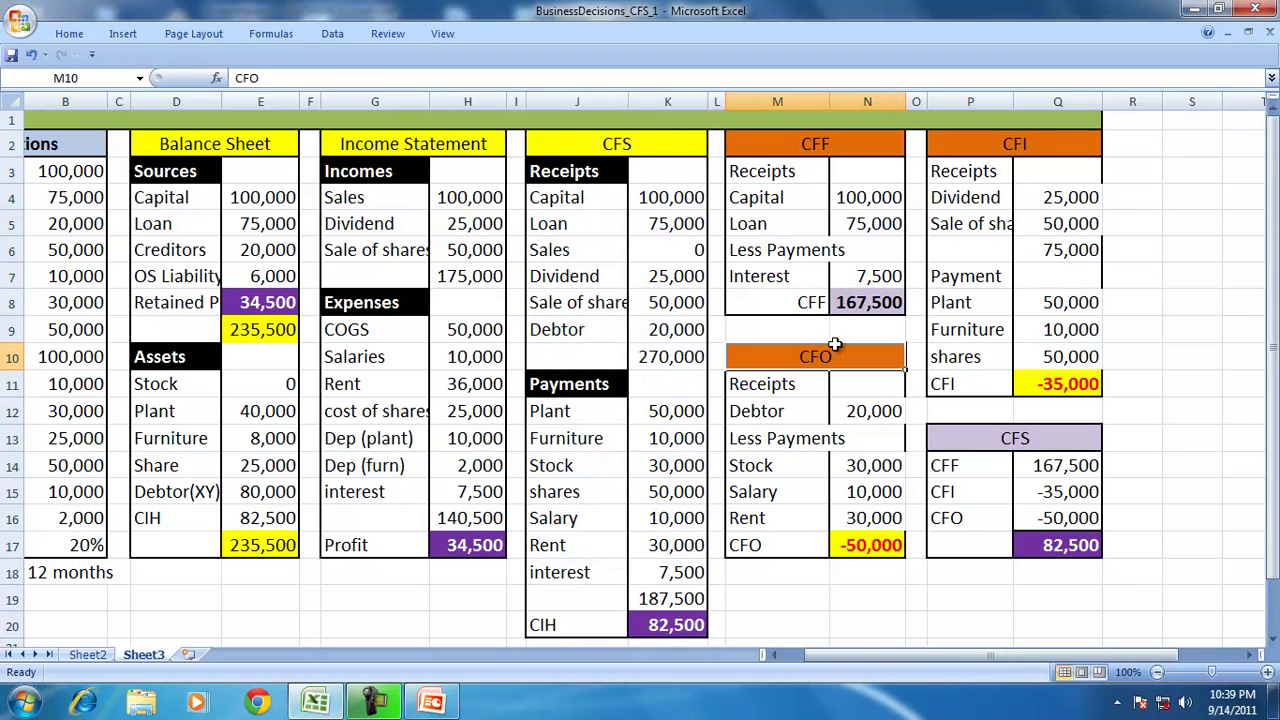